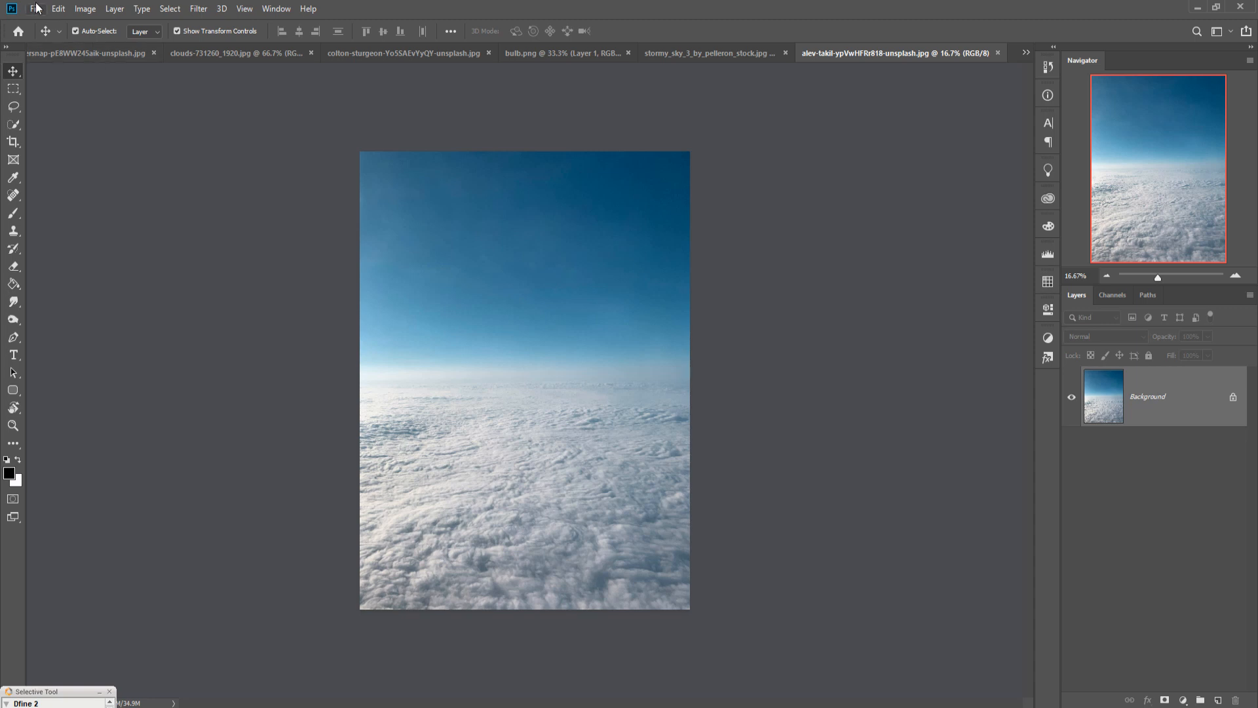
Create a new 1920 x 1080 px document at 72 pixels/inch with a white background.
click(36, 8)
click(42, 25)
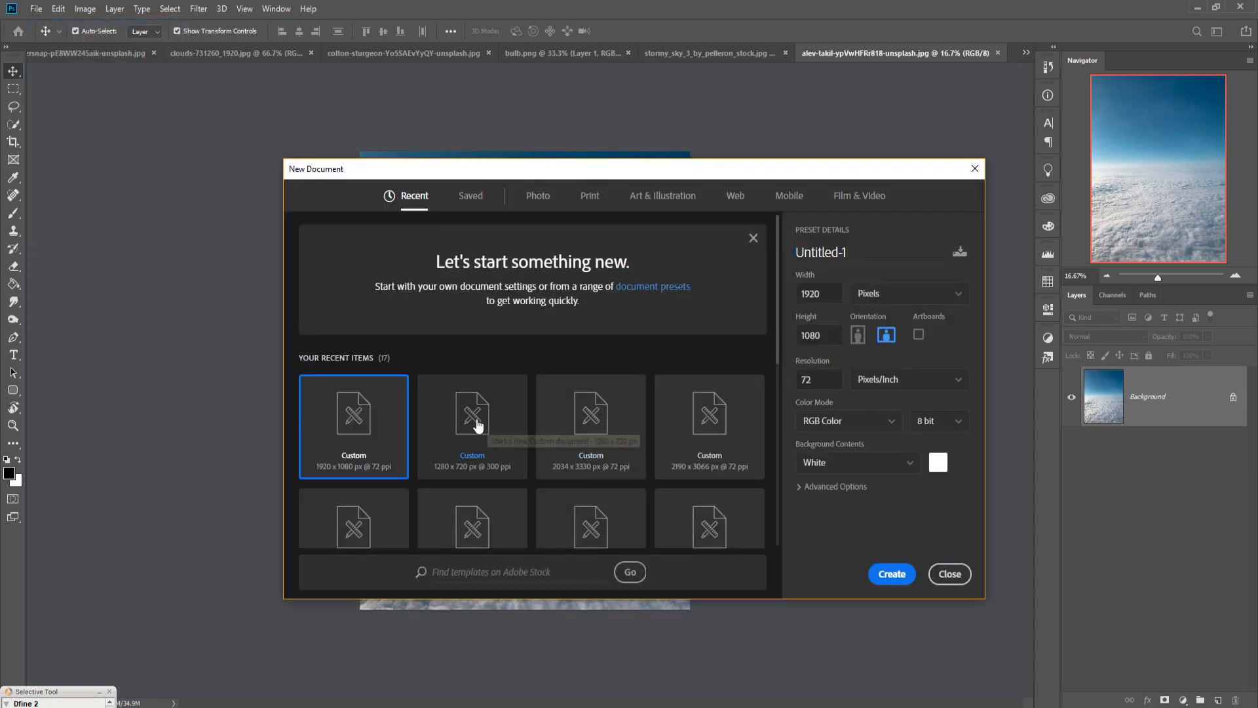
click(889, 575)
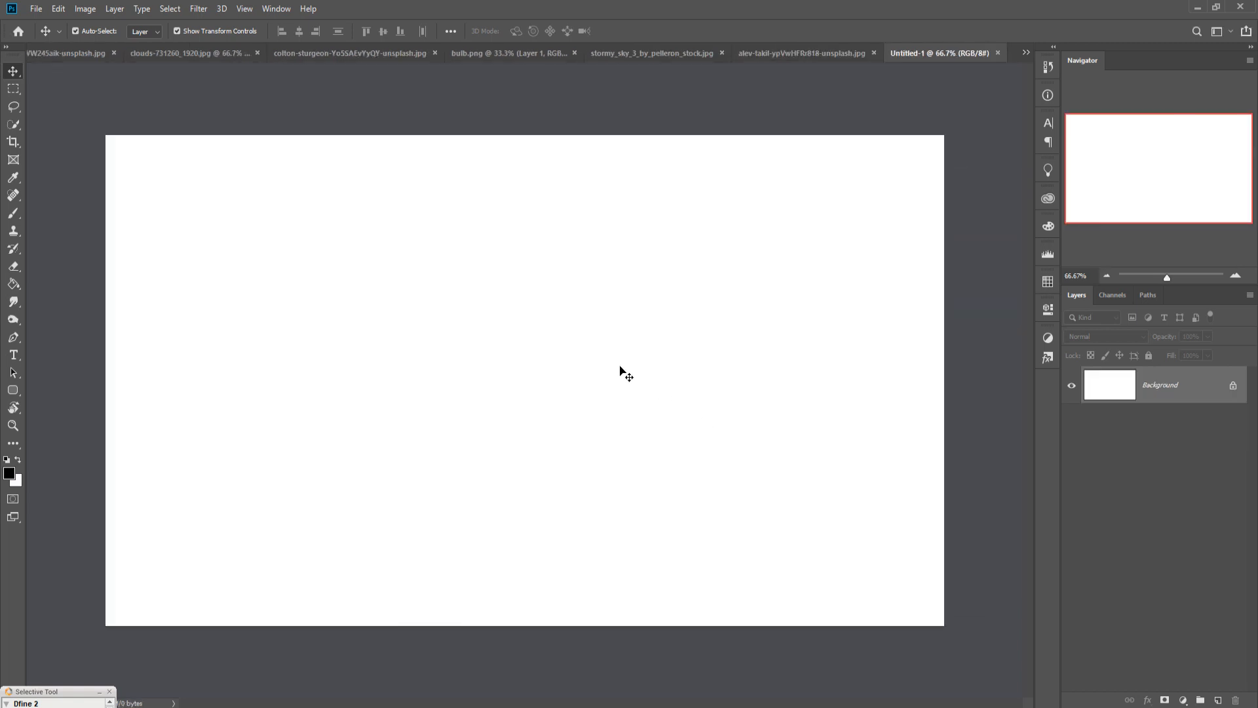
Crop the blank canvas to a portrait format by narrowing its sides and extending its height.
click(13, 142)
drag(114, 391, 284, 391)
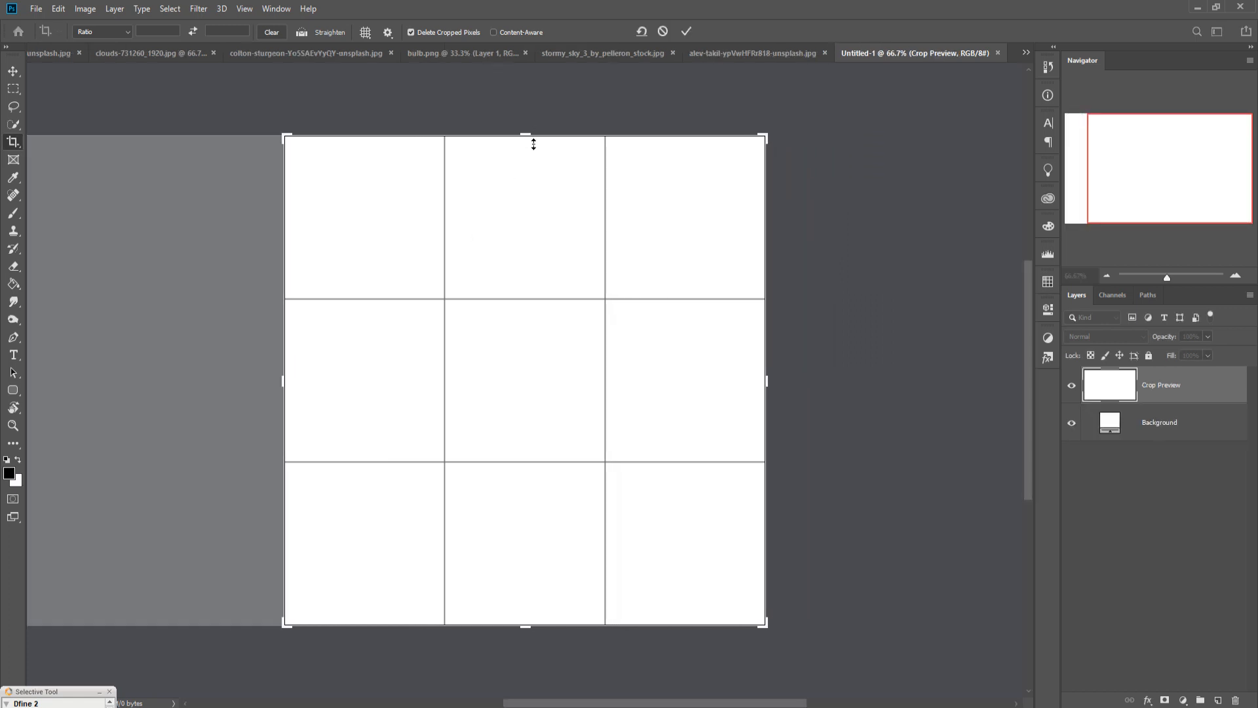
drag(533, 144, 533, 98)
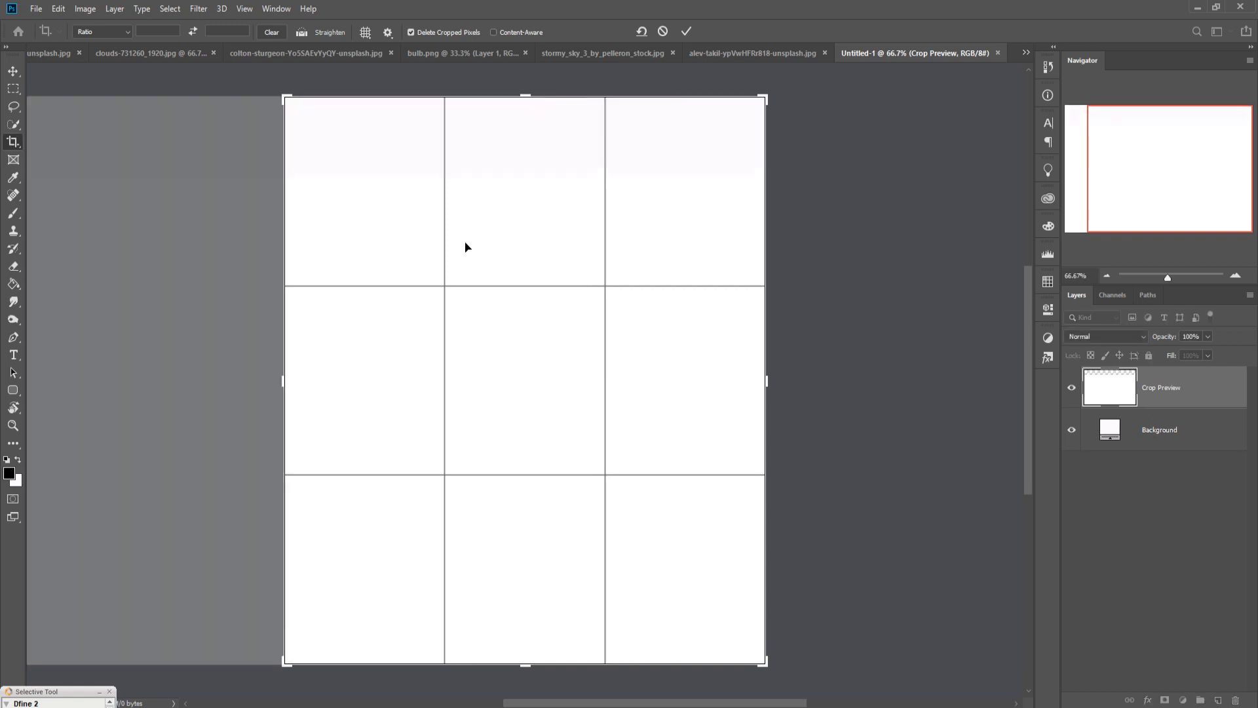
drag(289, 387, 286, 387)
click(686, 31)
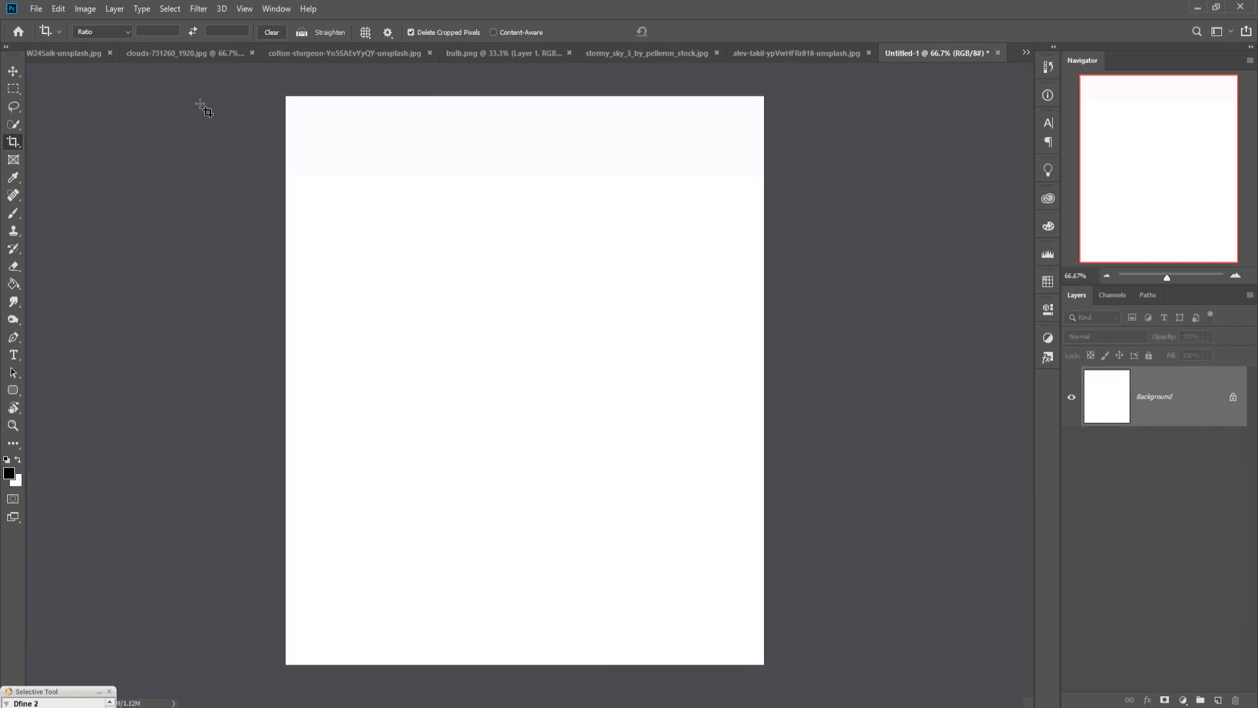
Copy the blue sky and cloud image alev-takil-ypVwHFRr818-unsplash.jpg into the Untitled-1 document as a new layer.
click(9, 74)
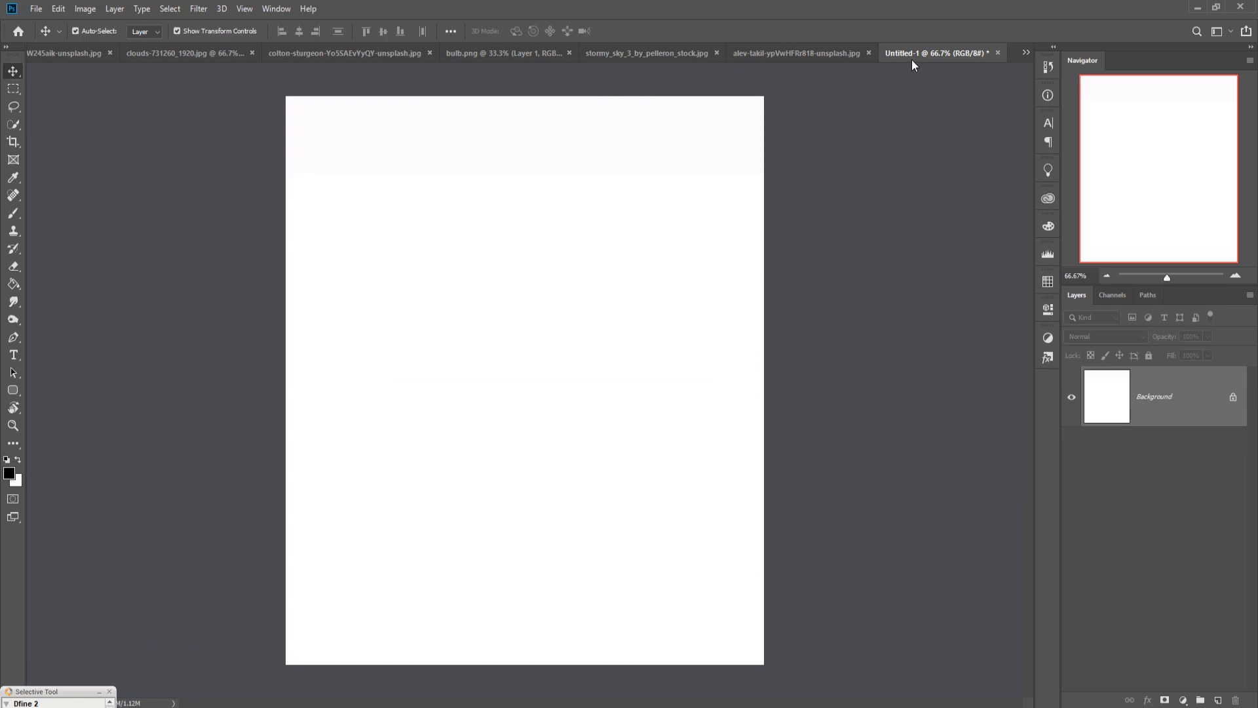
click(808, 54)
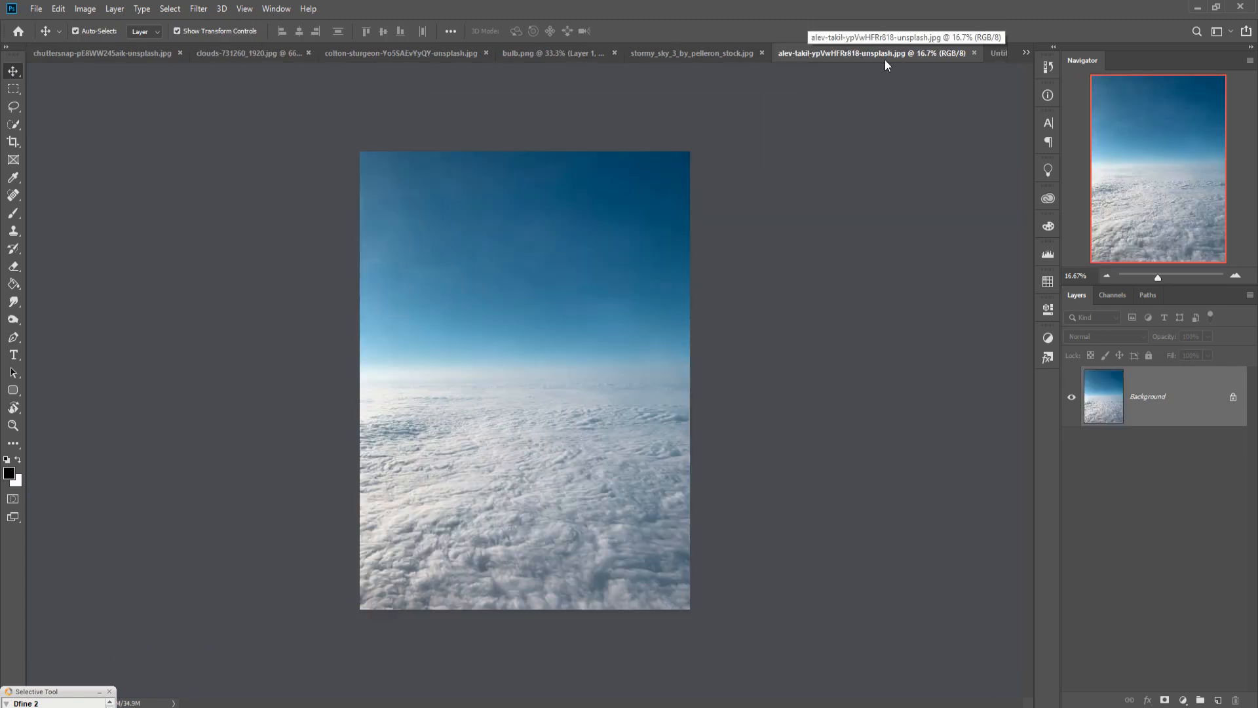
drag(888, 55, 900, 115)
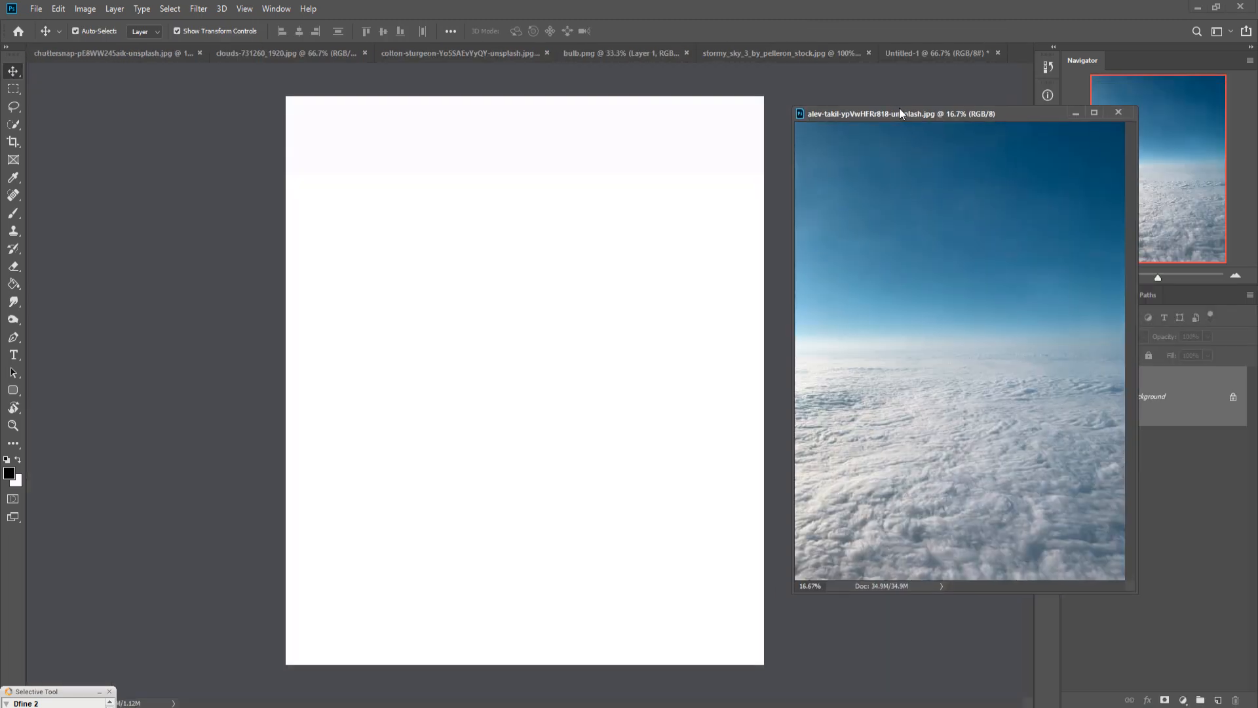
drag(928, 407, 694, 468)
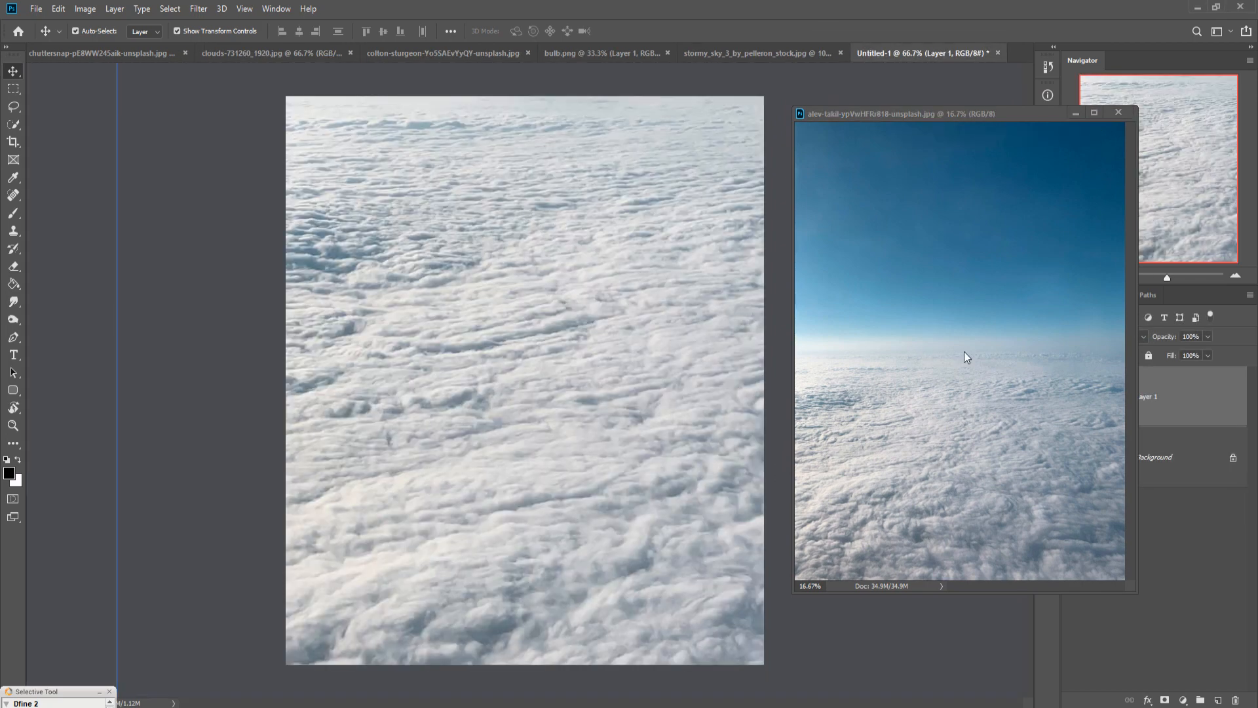
click(1075, 114)
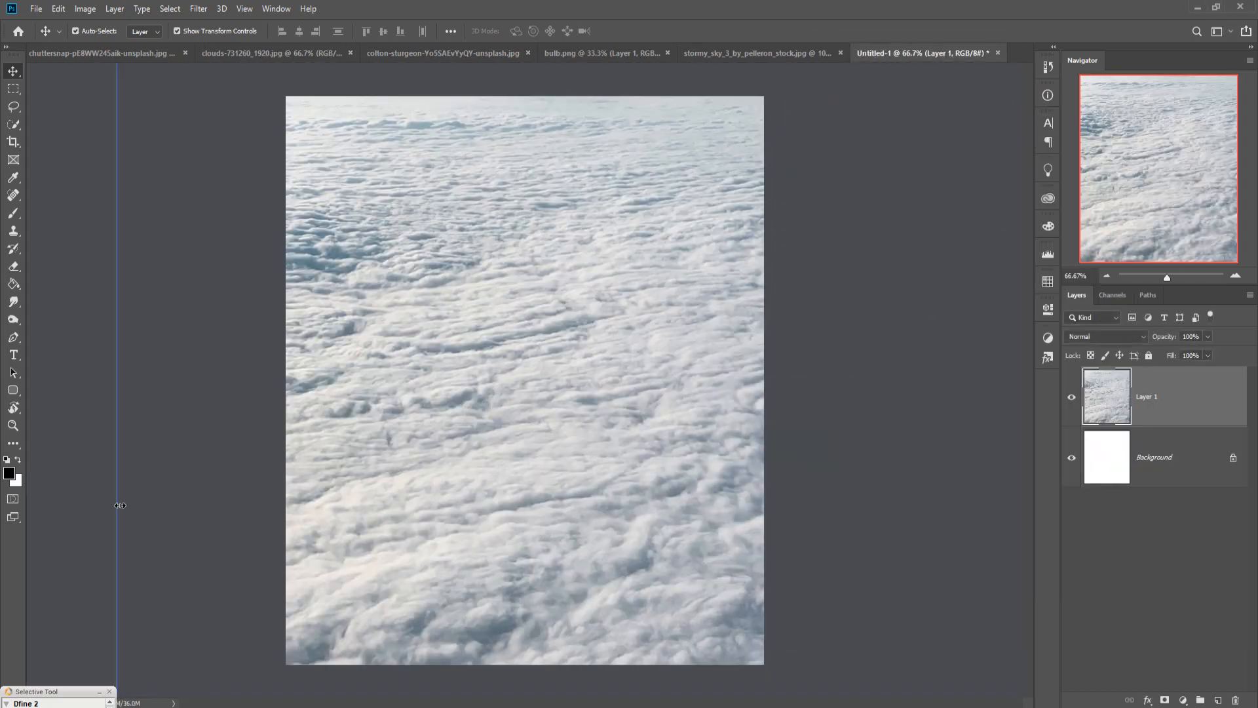
Scale the blue sky and cloud layer to about 36.81% and position it to fill the canvas with the horizon visible.
drag(119, 511, 797, 449)
drag(889, 330, 289, 638)
drag(446, 477, 458, 500)
drag(856, 405, 771, 393)
drag(220, 397, 285, 422)
drag(559, 435, 559, 473)
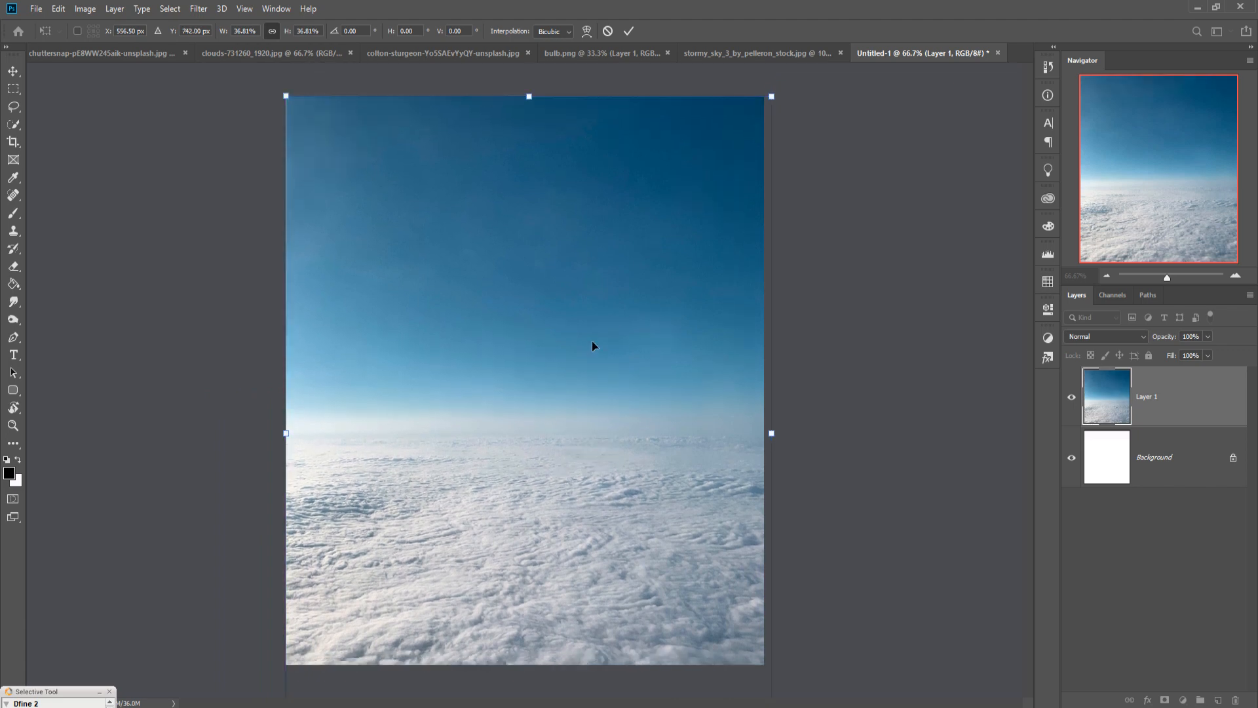
click(628, 32)
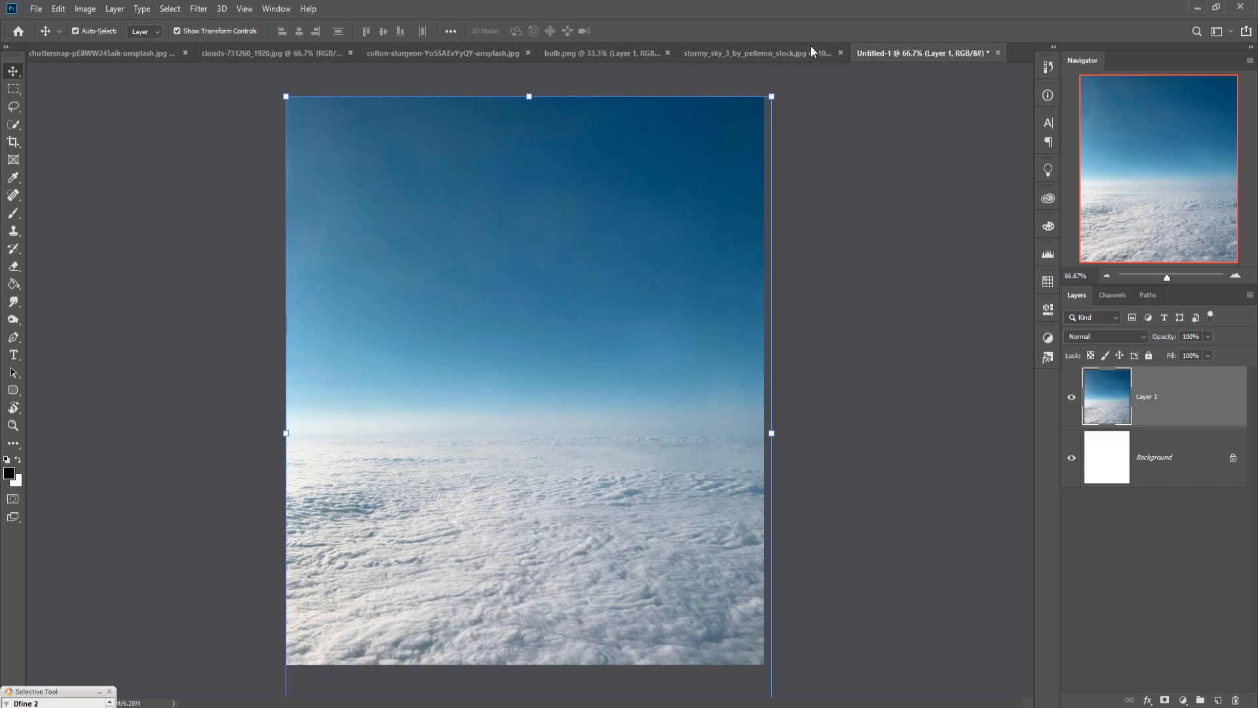
Select the upper part of stormy_sky_3_by_pelleron_stock.jpg with the Rectangular Marquee and copy it into Untitled-1.
click(756, 53)
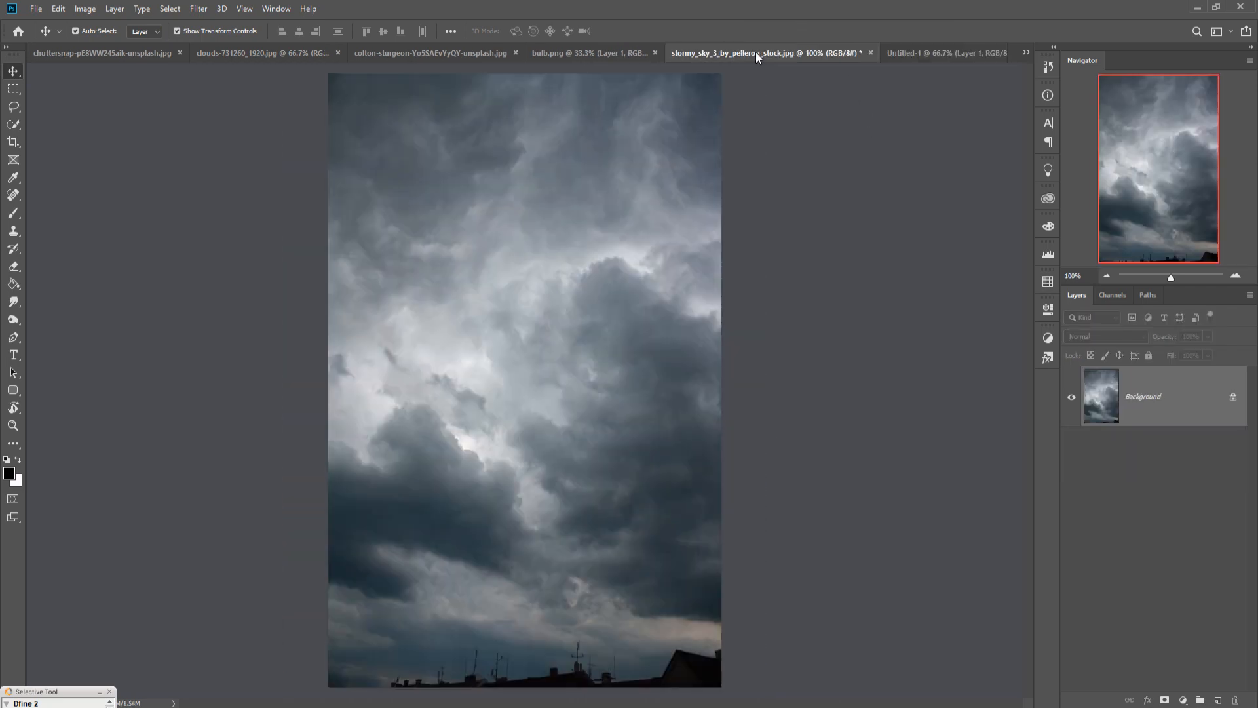
click(13, 90)
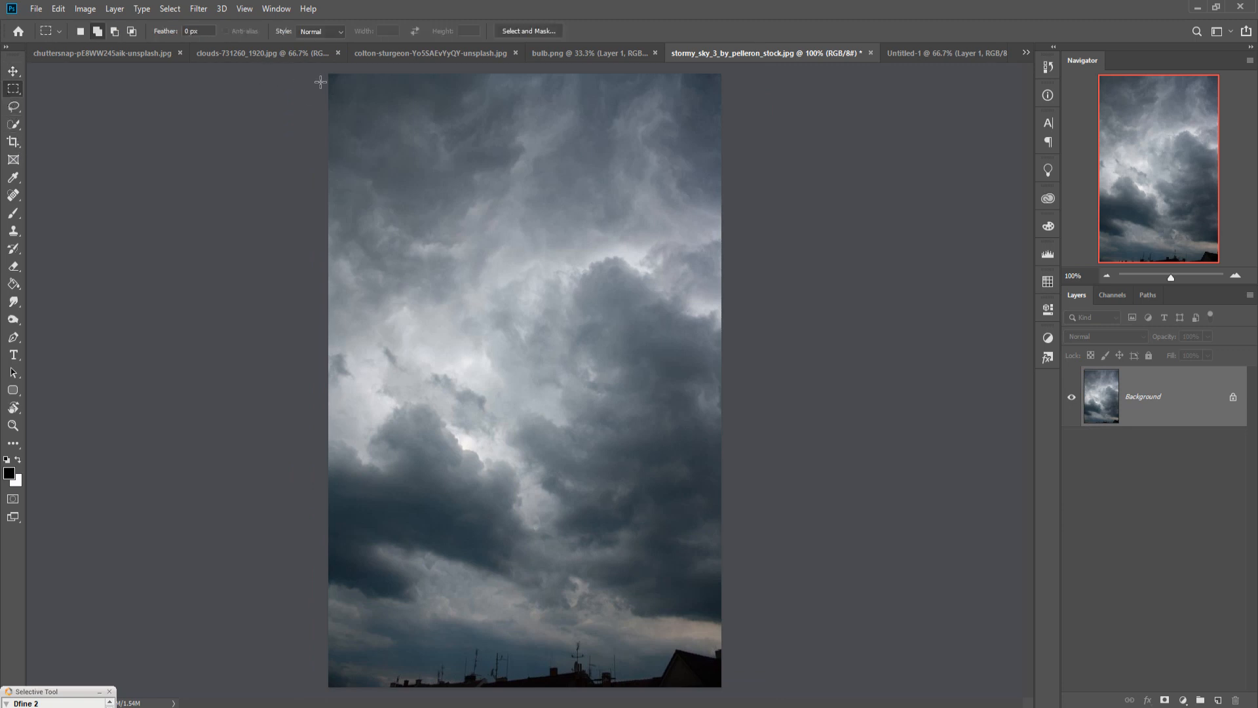
drag(331, 78, 855, 463)
click(12, 71)
drag(761, 54, 755, 88)
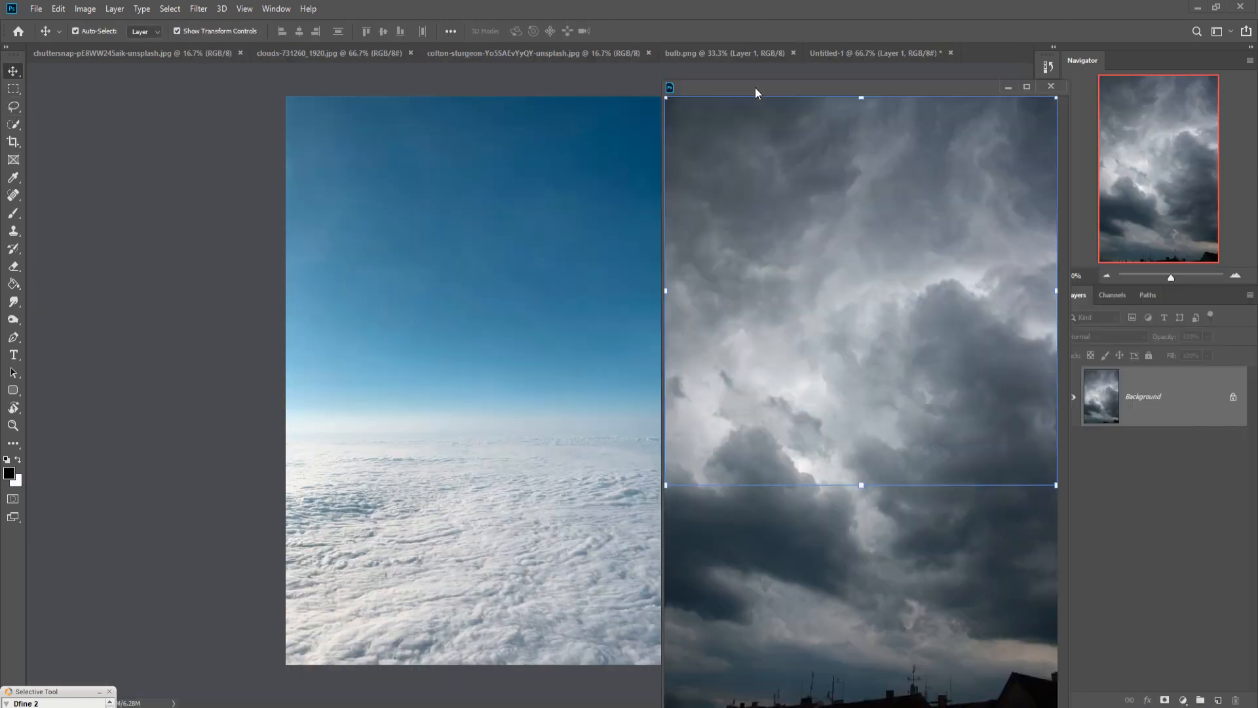
drag(859, 272, 610, 238)
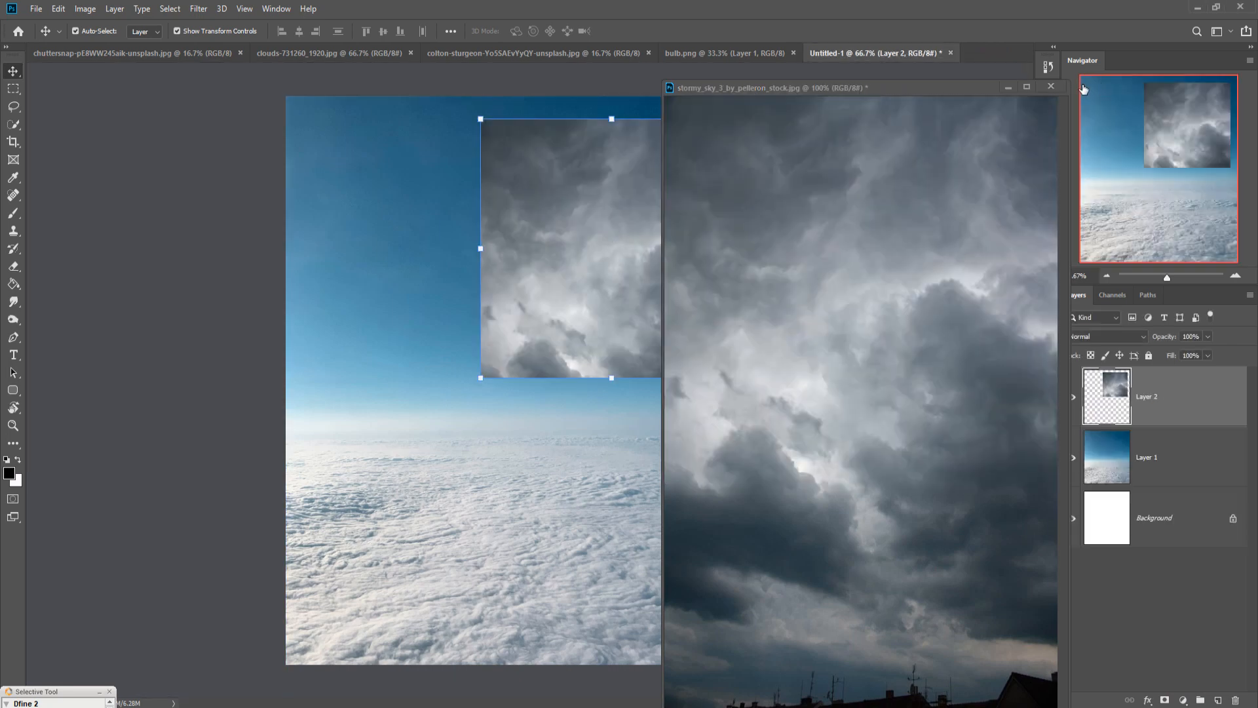
click(1009, 87)
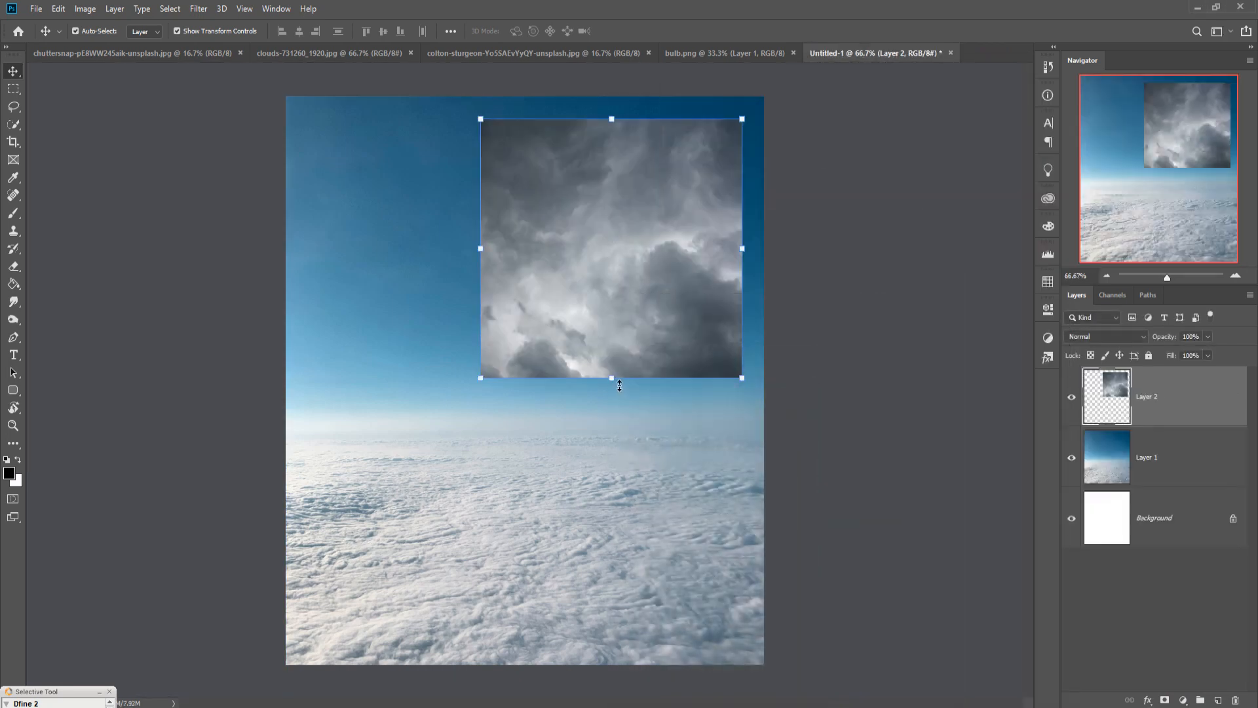
Scale the stormy sky layer to 182.50% and position it across the full canvas width above the lower clouds.
drag(619, 386, 612, 546)
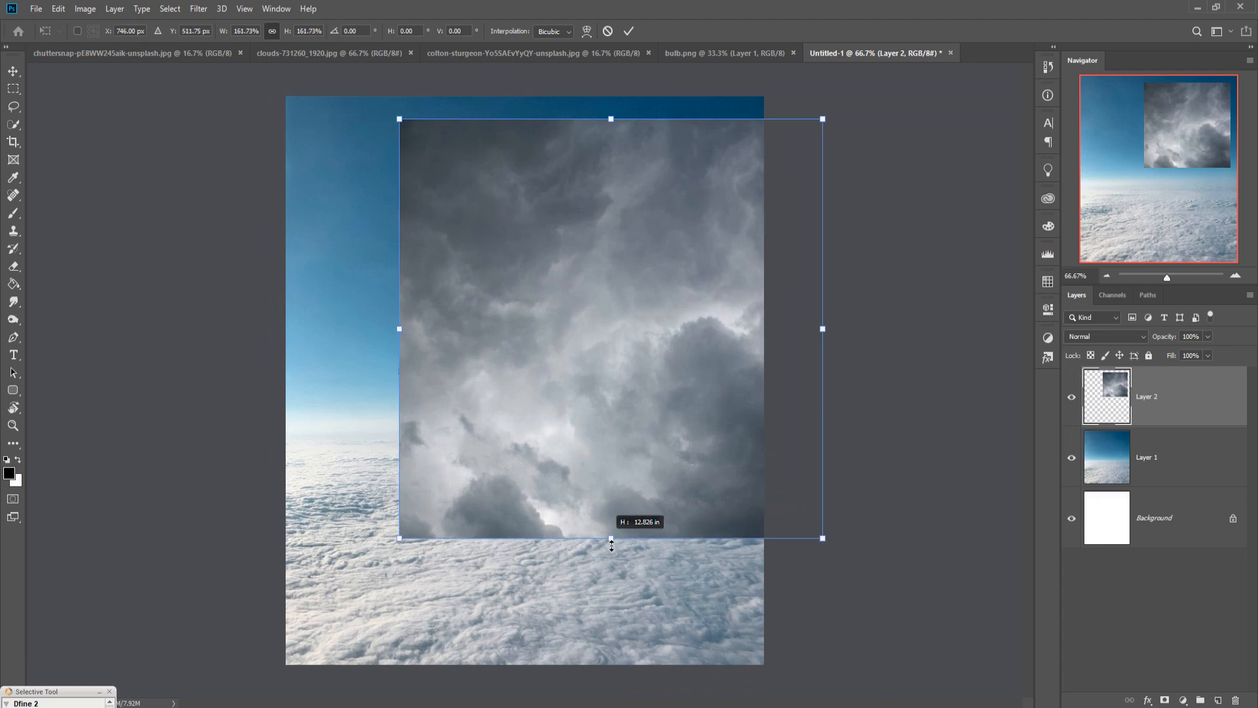
drag(651, 341, 575, 322)
drag(740, 311, 767, 305)
drag(307, 315, 285, 307)
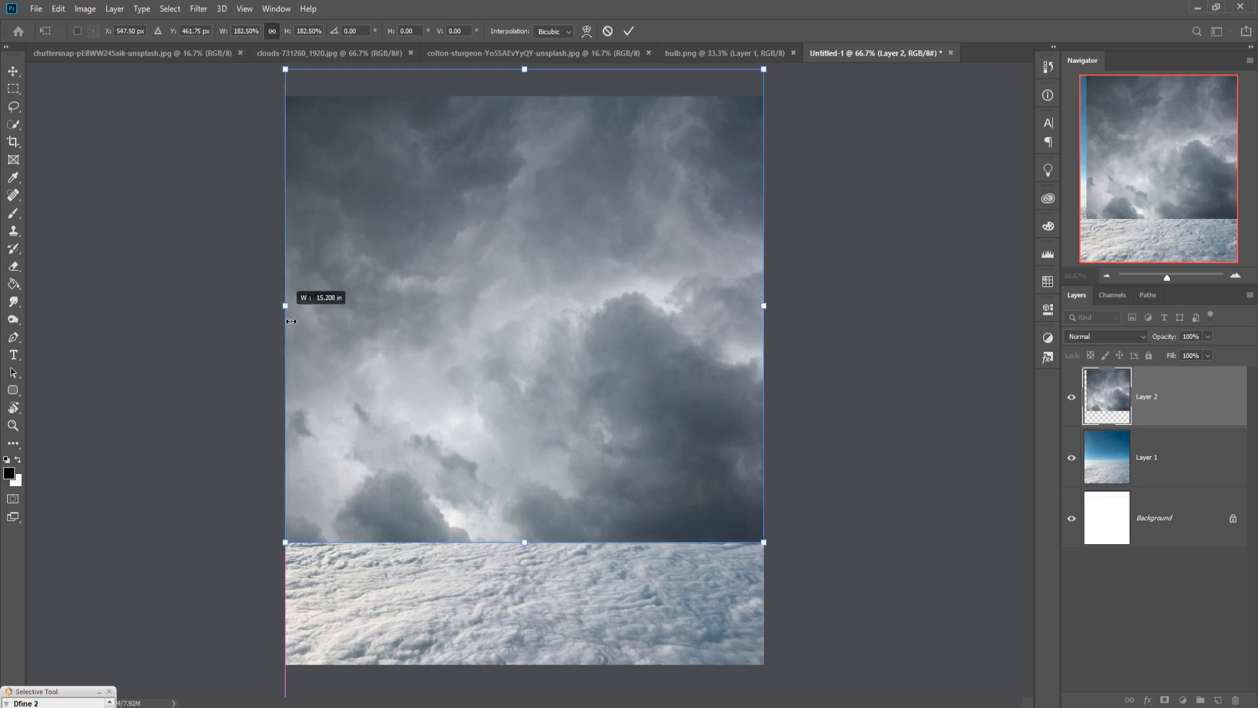
drag(480, 367, 481, 382)
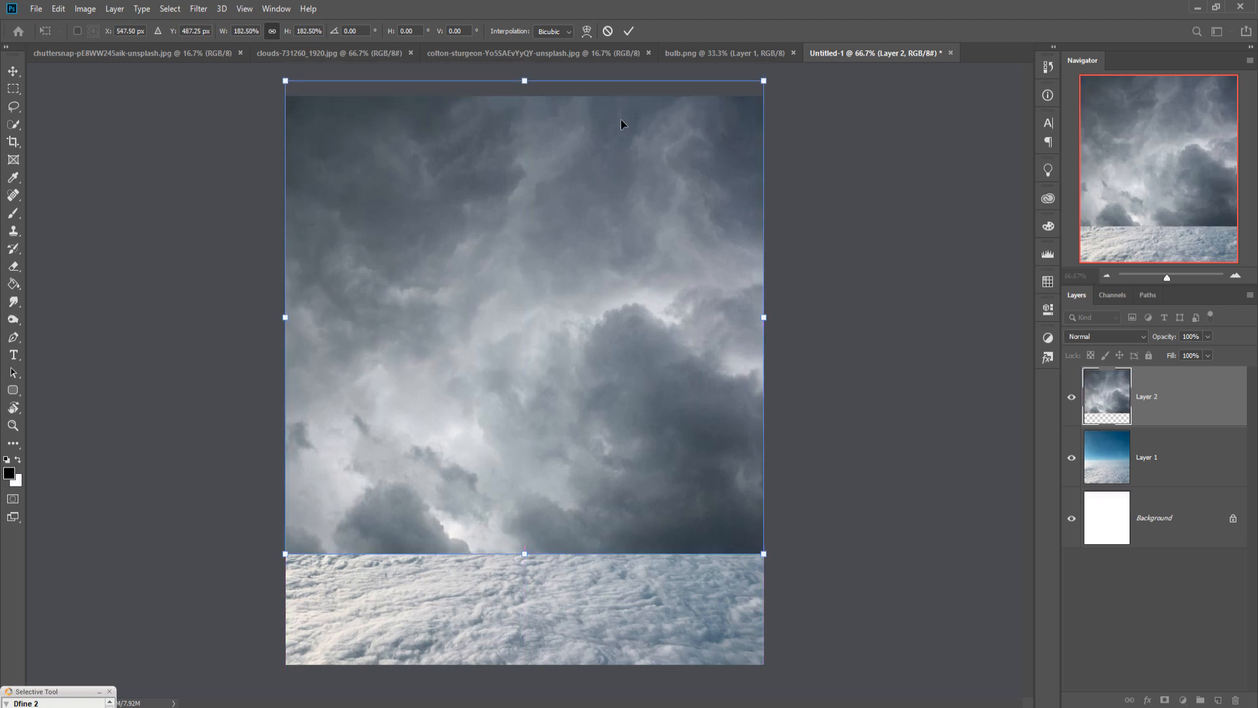
click(629, 31)
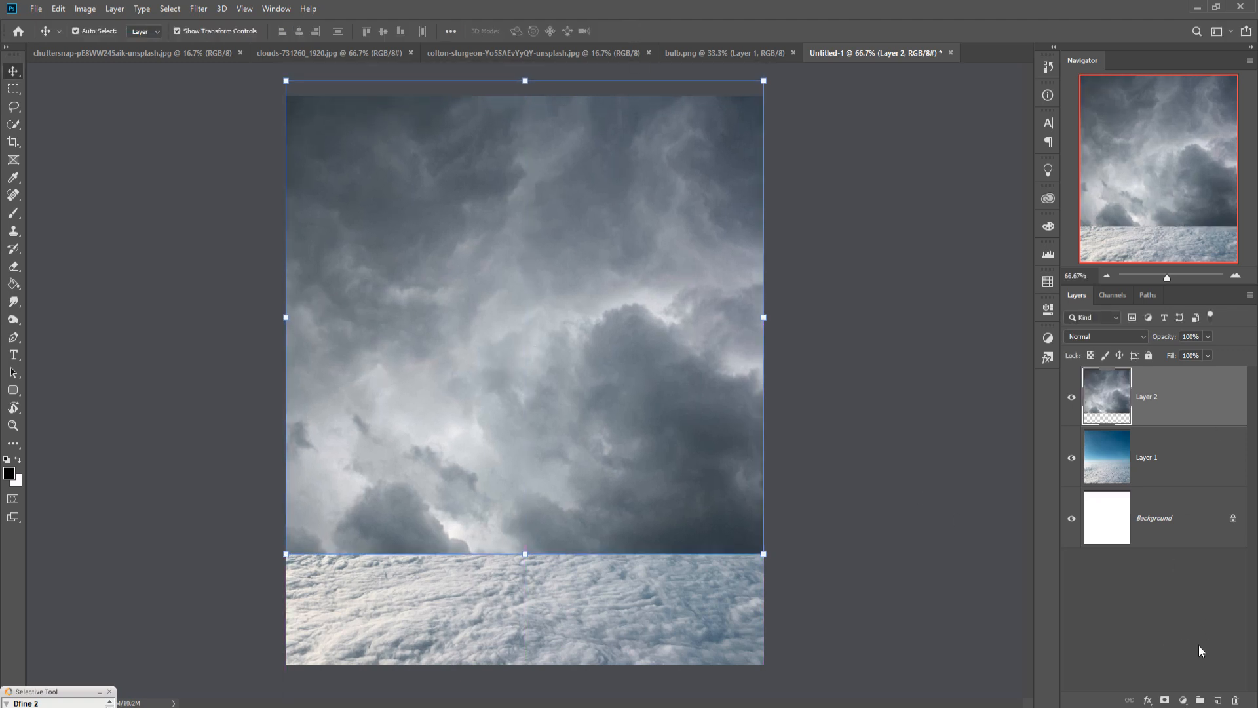
Add a layer mask to Layer 2 and paint its lower part black with a soft brush to blend the storm into the clouds.
click(1166, 699)
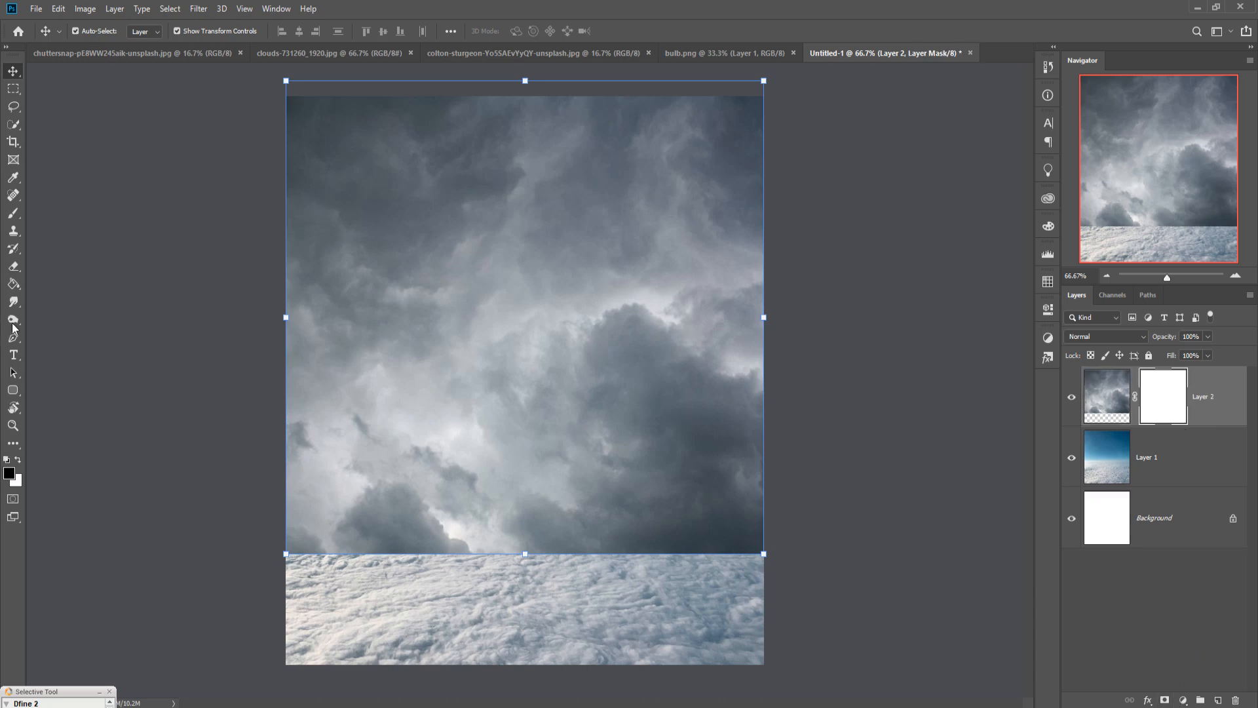
click(8, 215)
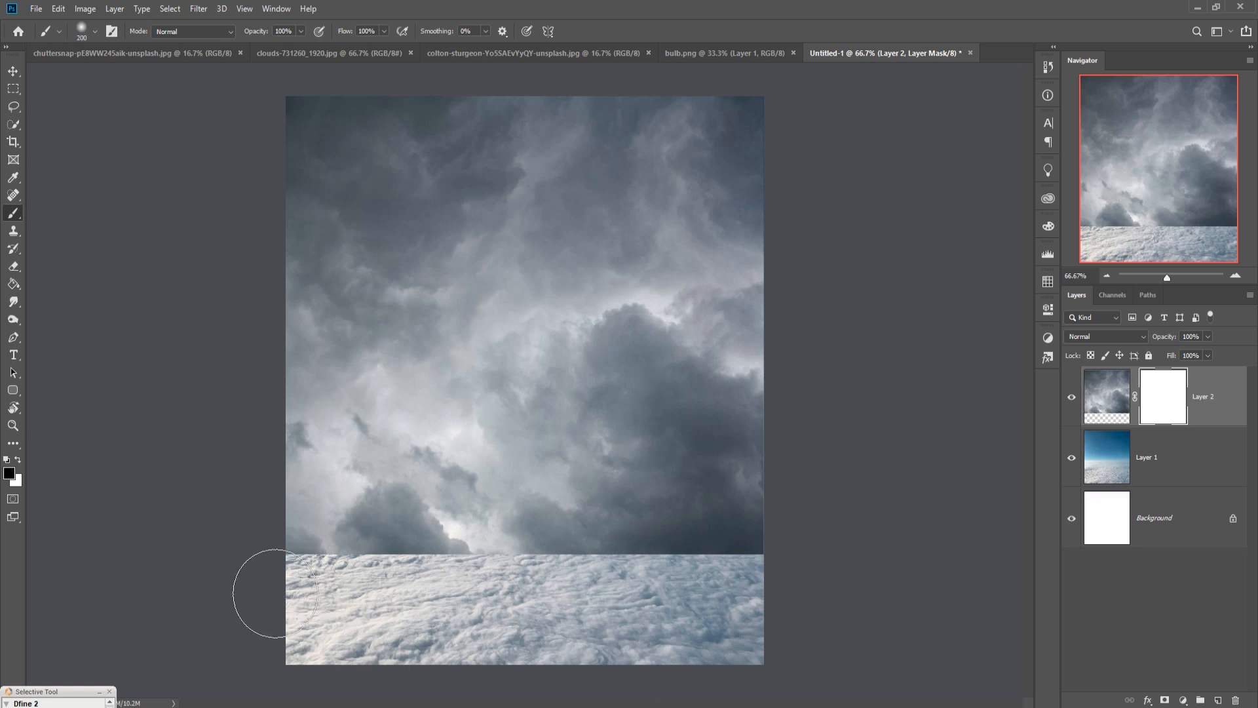
mouse_move(308, 676)
mouse_down()
mouse_move(505, 705)
mouse_move(892, 672)
mouse_move(306, 673)
mouse_move(576, 651)
mouse_move(915, 664)
mouse_move(536, 659)
mouse_up()
mouse_move(359, 655)
mouse_down()
mouse_move(898, 660)
mouse_move(819, 657)
mouse_up()
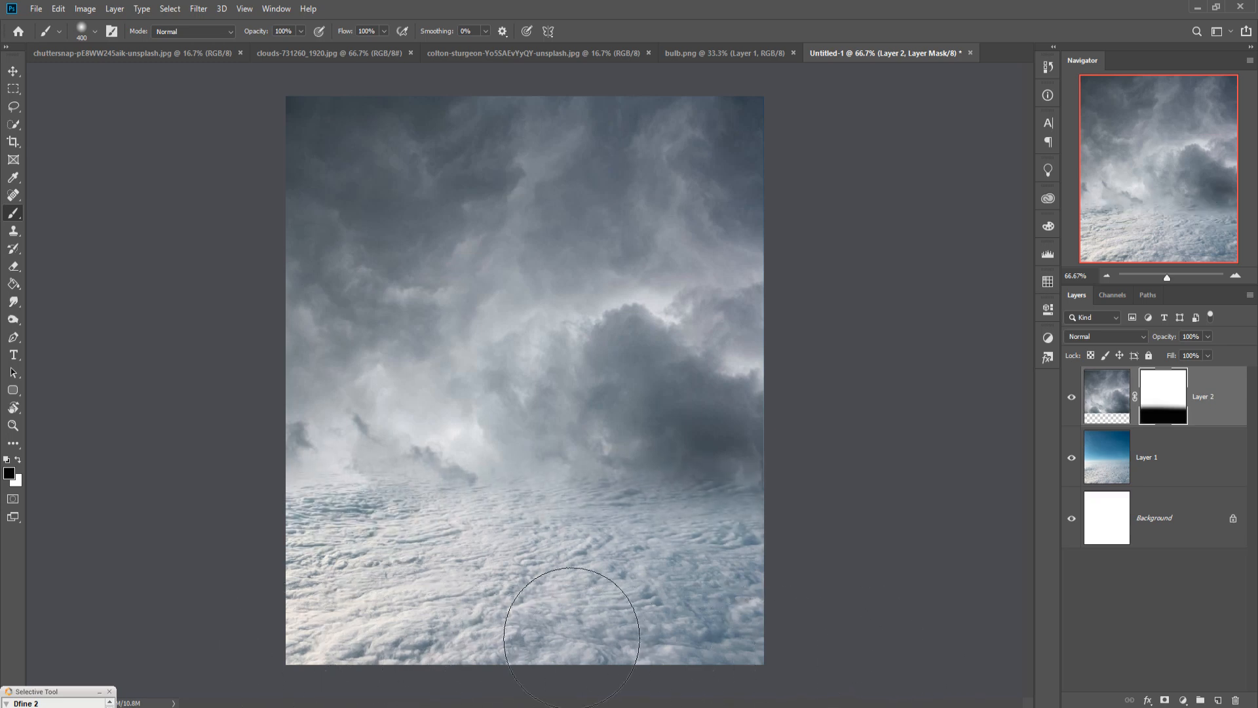
click(13, 72)
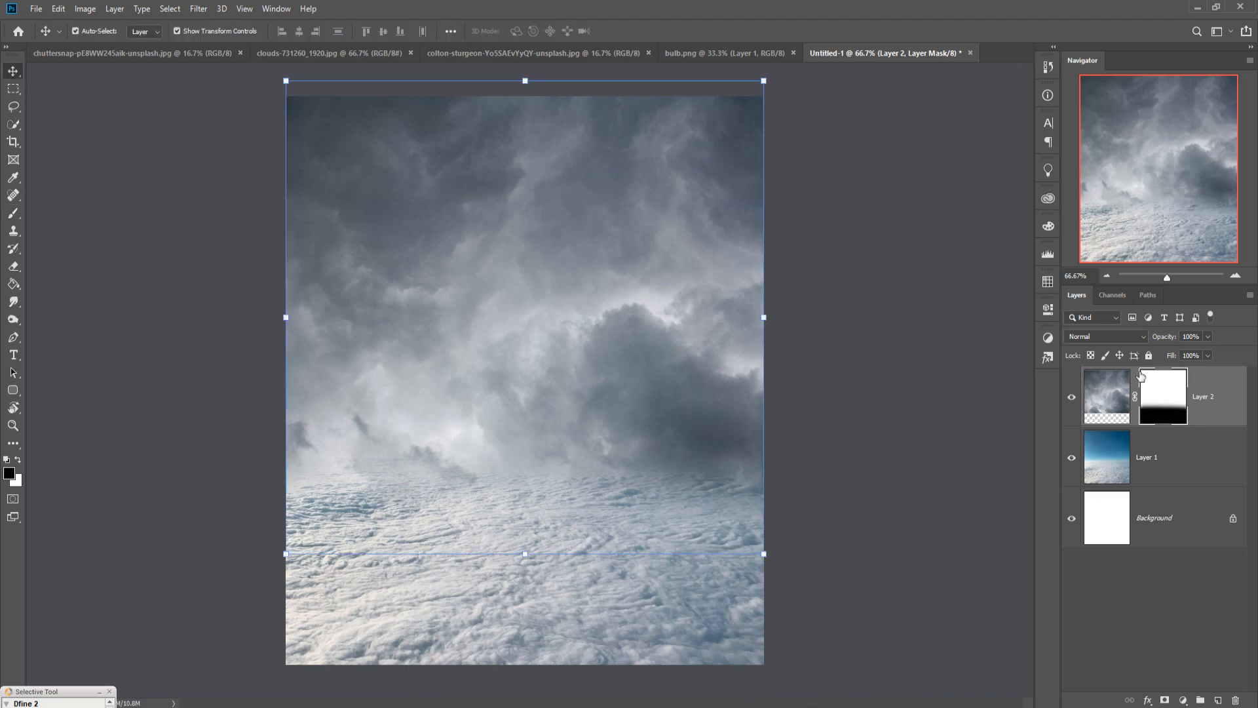
Hide Layer 2 and copy the starry sky image inactive-Knwea-mLGAg-unsplash.jpg into Untitled-1.
click(1071, 397)
drag(924, 51, 783, 136)
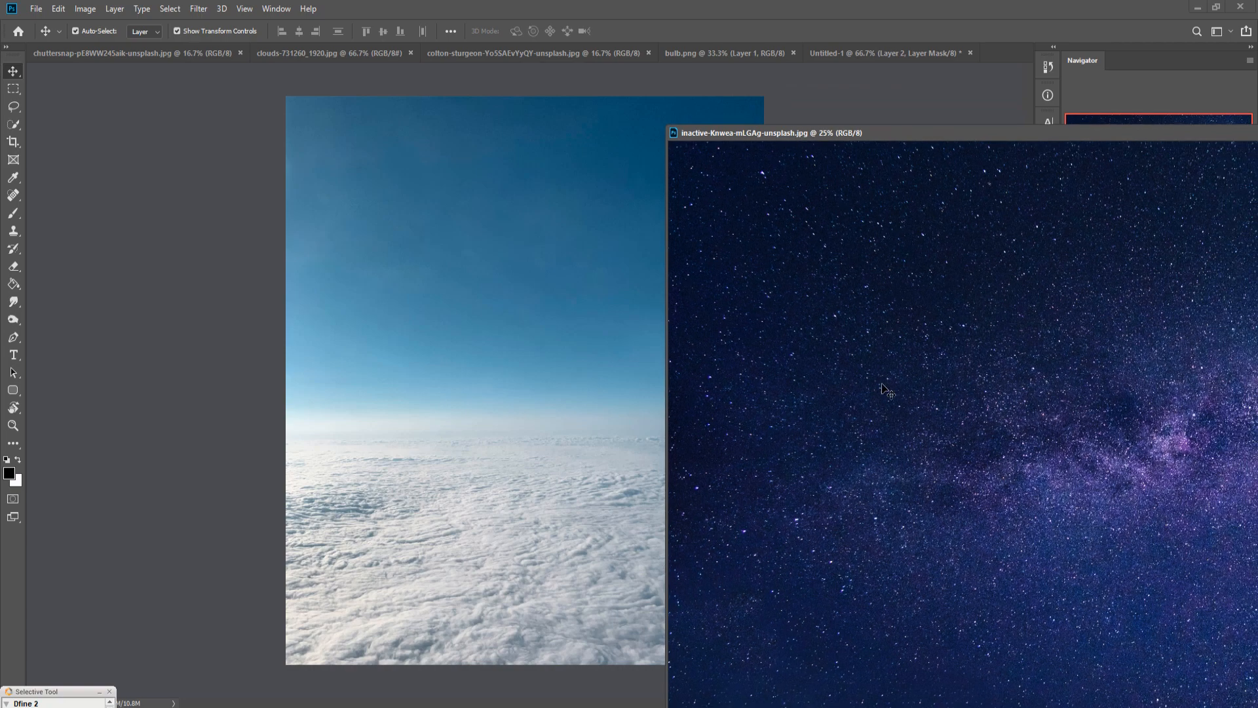
drag(891, 388, 505, 270)
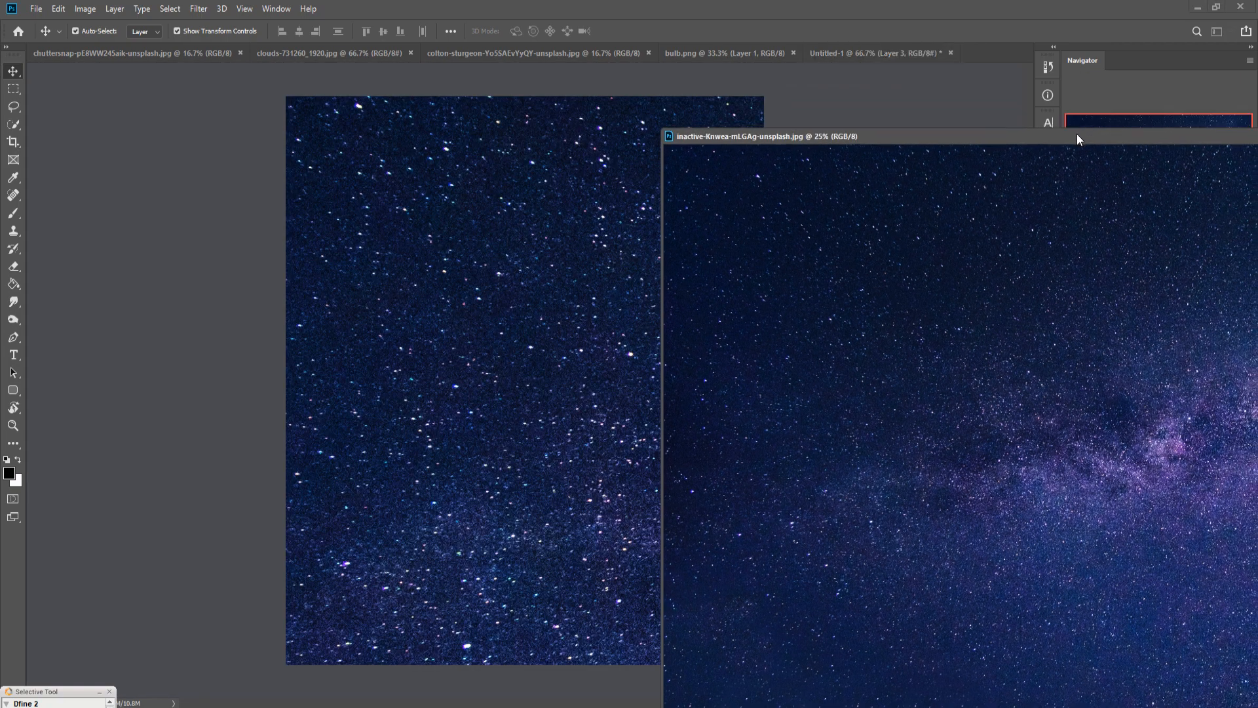
double_click(1076, 134)
click(966, 143)
Scale the starry sky layer to 31.70% and position the Milky Way over the upper part of the canvas.
drag(569, 197, 693, 329)
drag(388, 222, 430, 212)
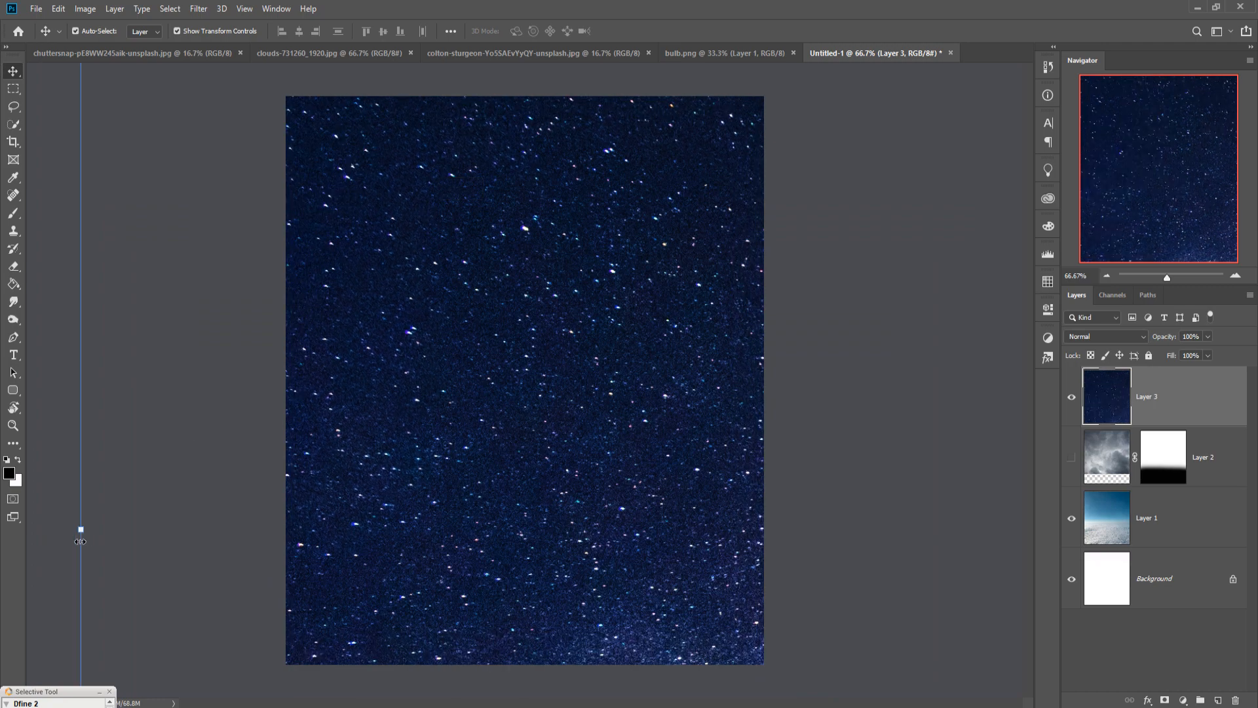
drag(79, 532, 839, 529)
drag(914, 517, 215, 339)
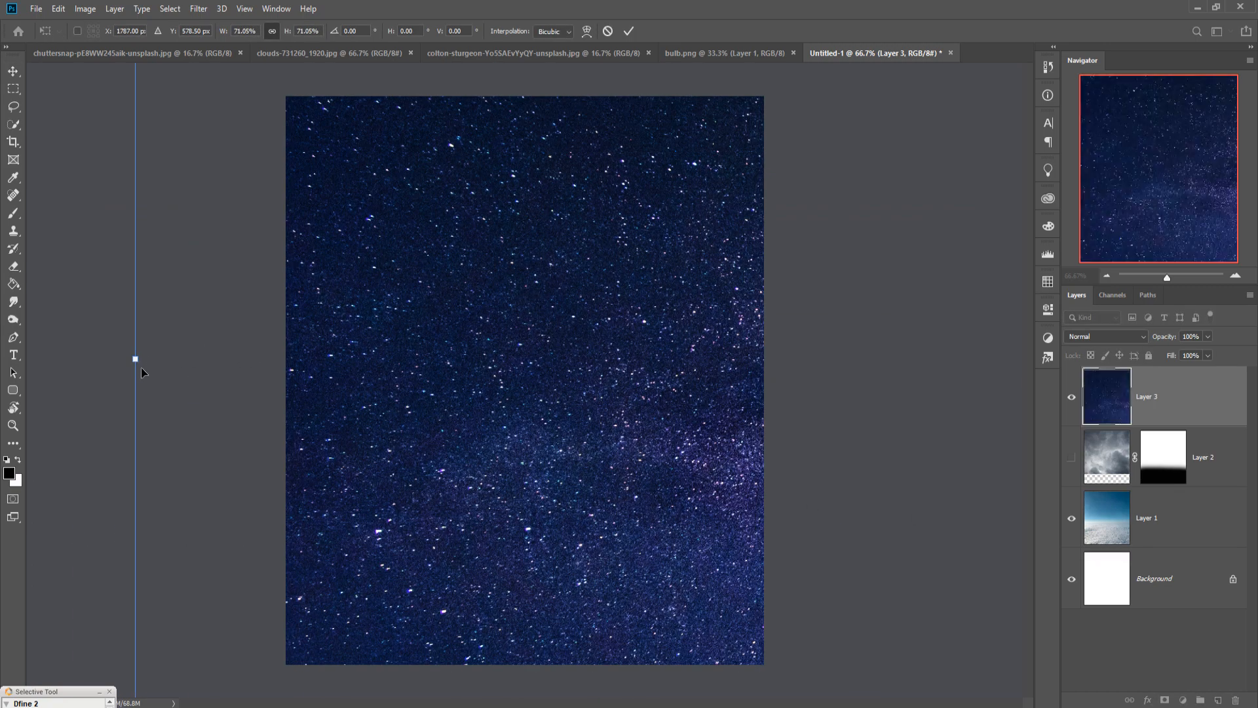
mouse_move(142, 366)
mouse_down()
mouse_move(915, 458)
mouse_move(126, 365)
mouse_up()
drag(82, 291, 331, 353)
drag(569, 317, 351, 372)
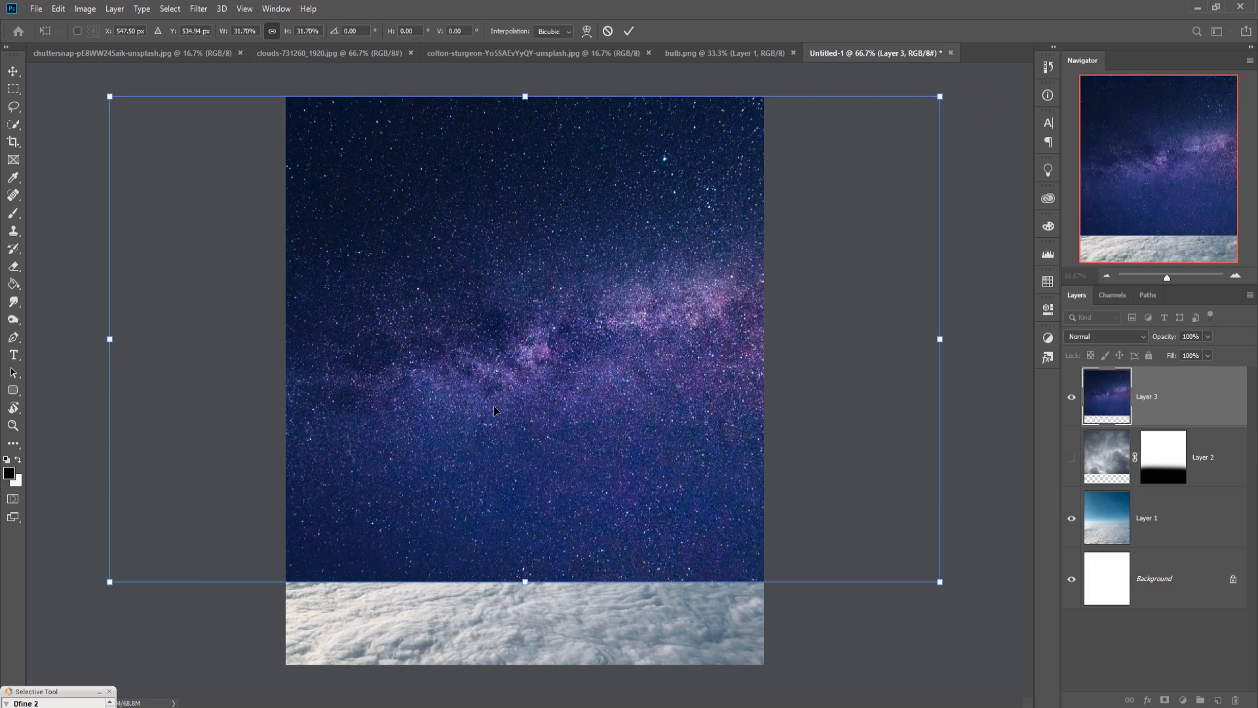
drag(496, 412, 509, 399)
click(628, 32)
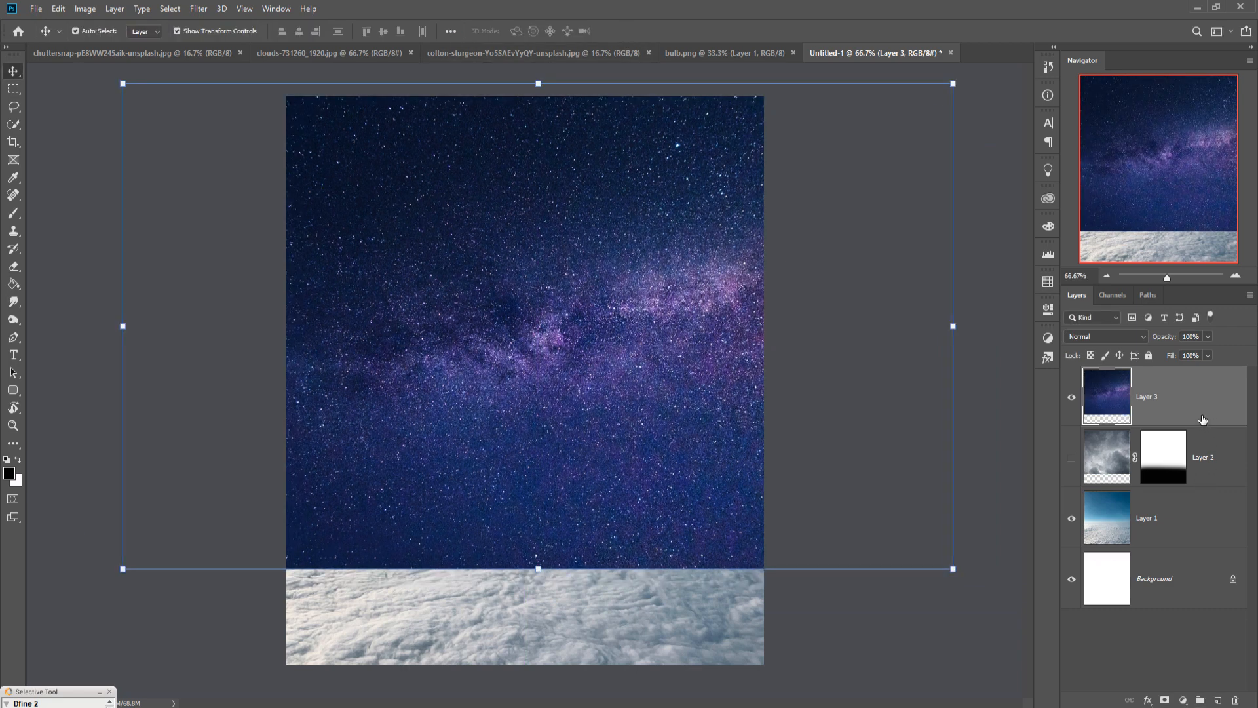
Move the starry sky layer directly below the blue sky layer and select Layer 1.
drag(1203, 419, 1199, 544)
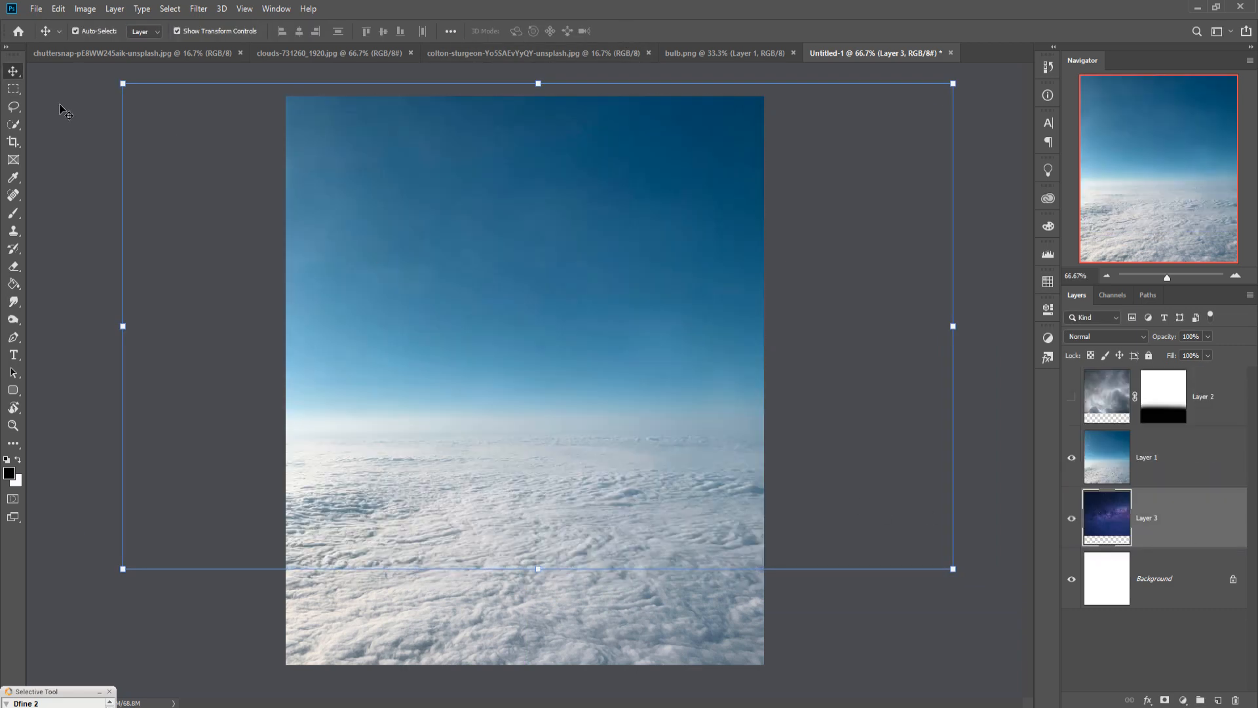
click(1227, 467)
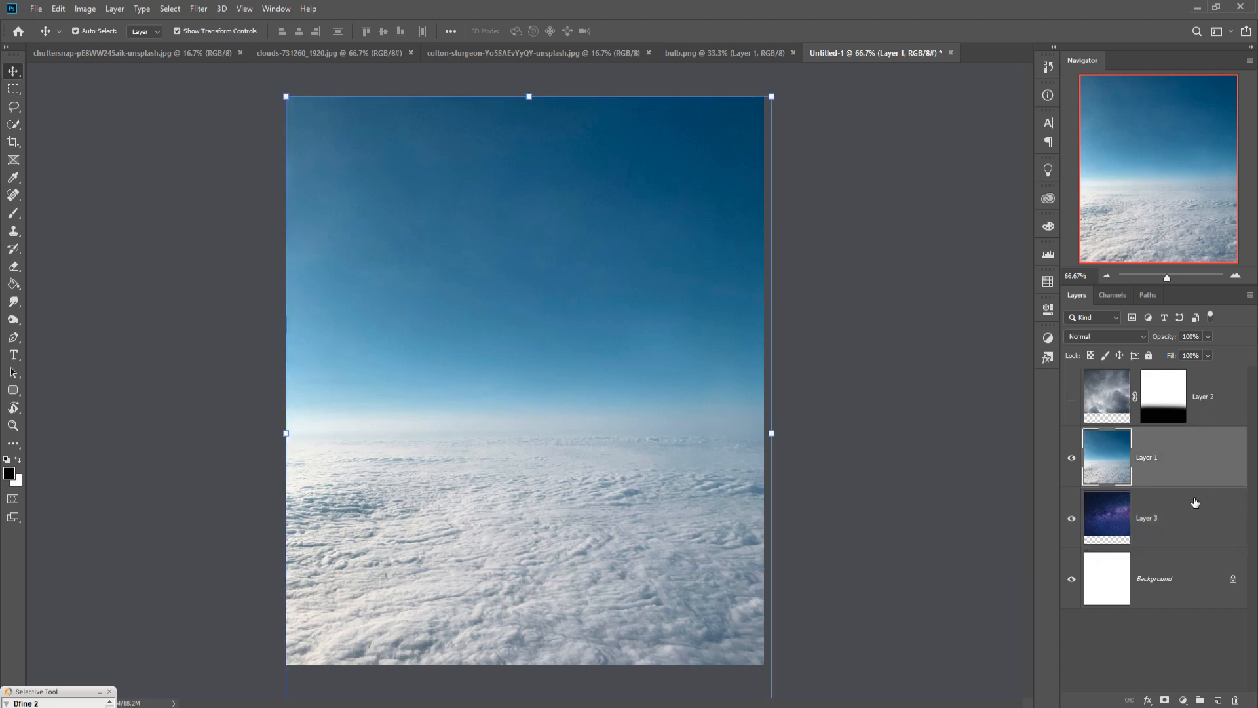
click(1184, 700)
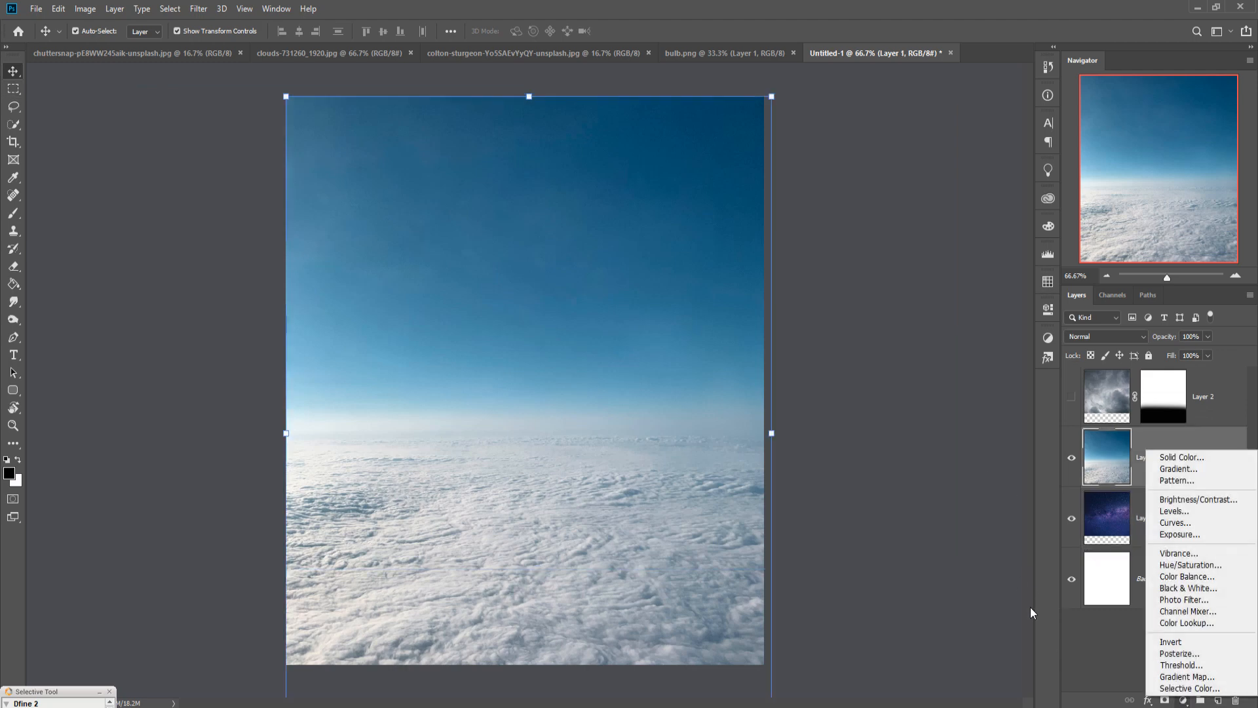
click(1148, 452)
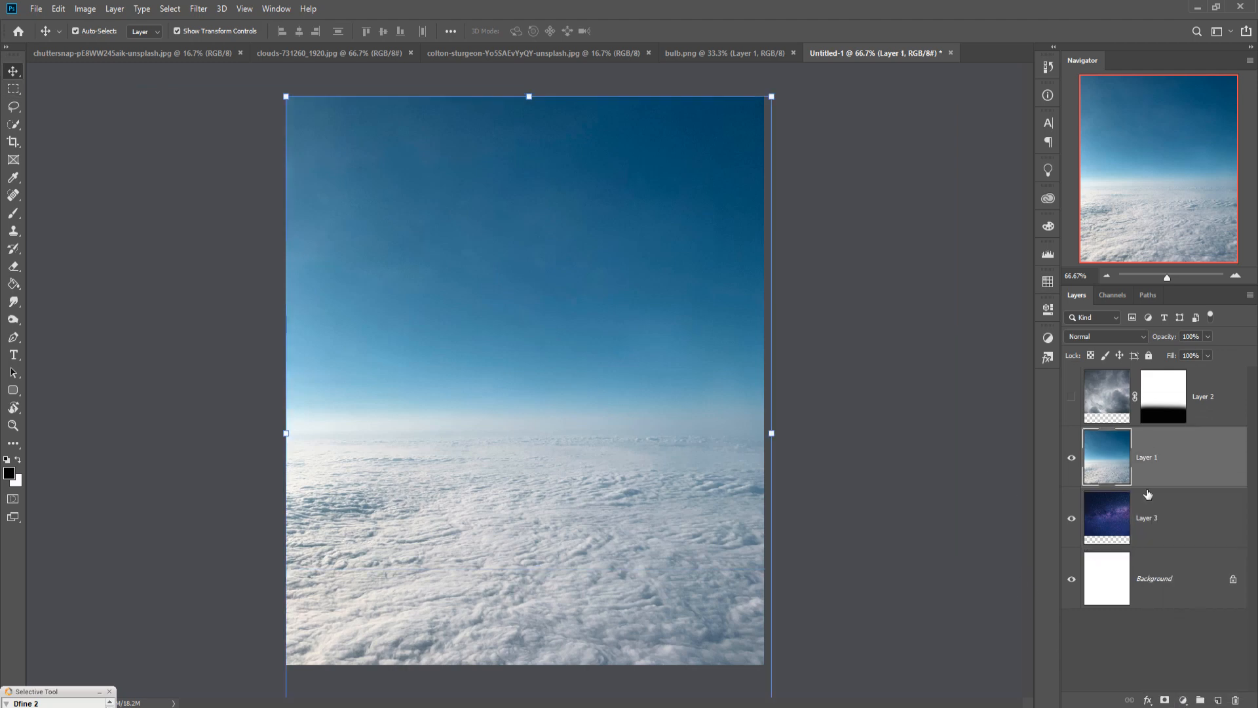
Add a layer mask to Layer 1 and paint its sky black with a large soft brush to reveal the starry sky above the clouds.
click(1165, 699)
click(9, 214)
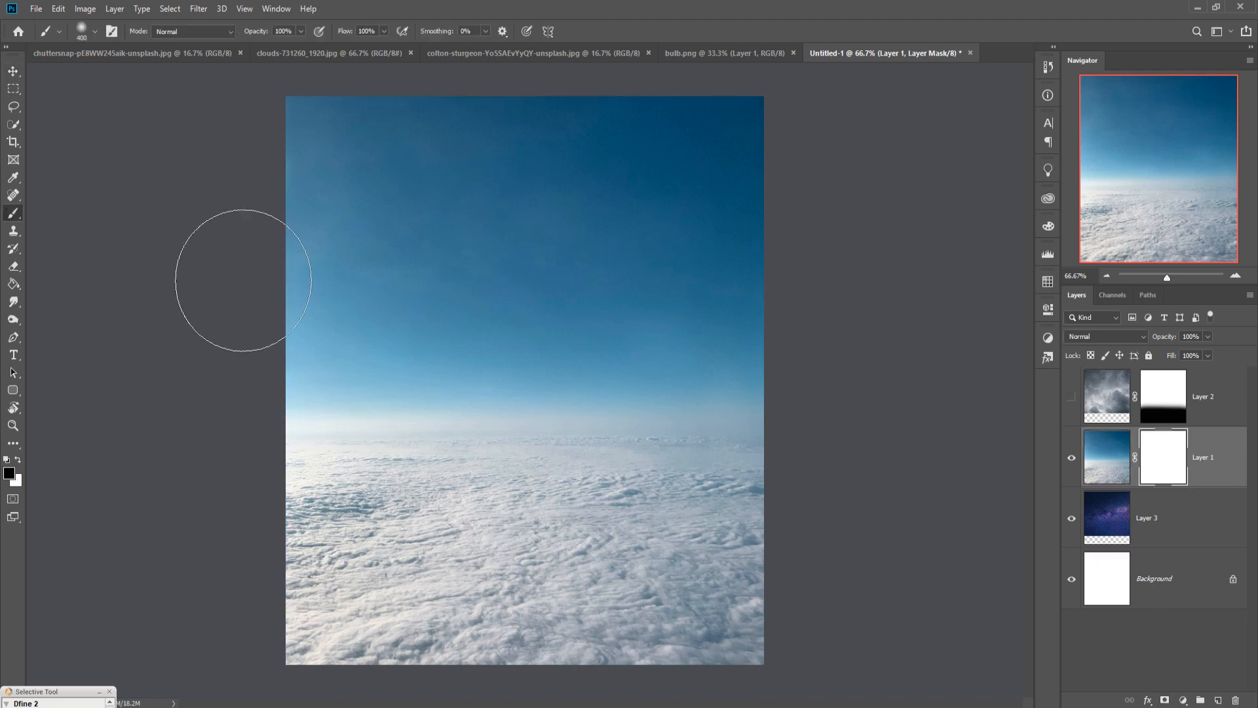
key(bracketleft)
drag(292, 171, 947, 178)
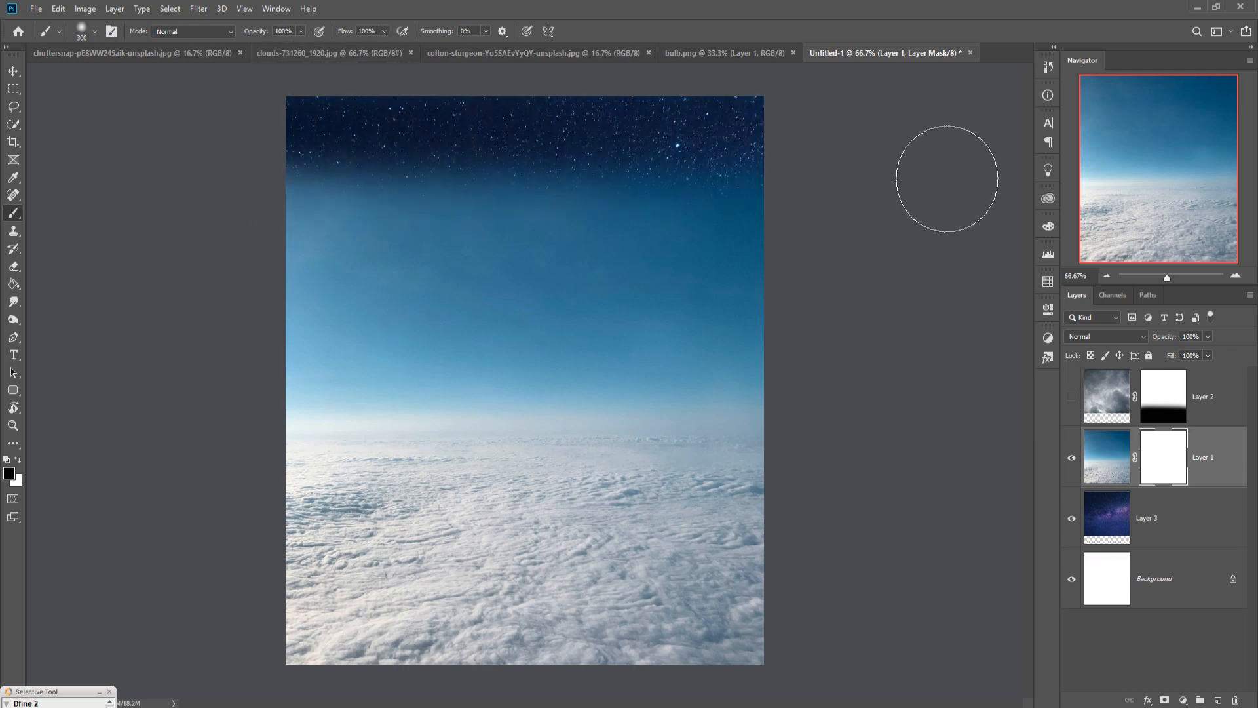
key(bracketright)
key(bracketright)
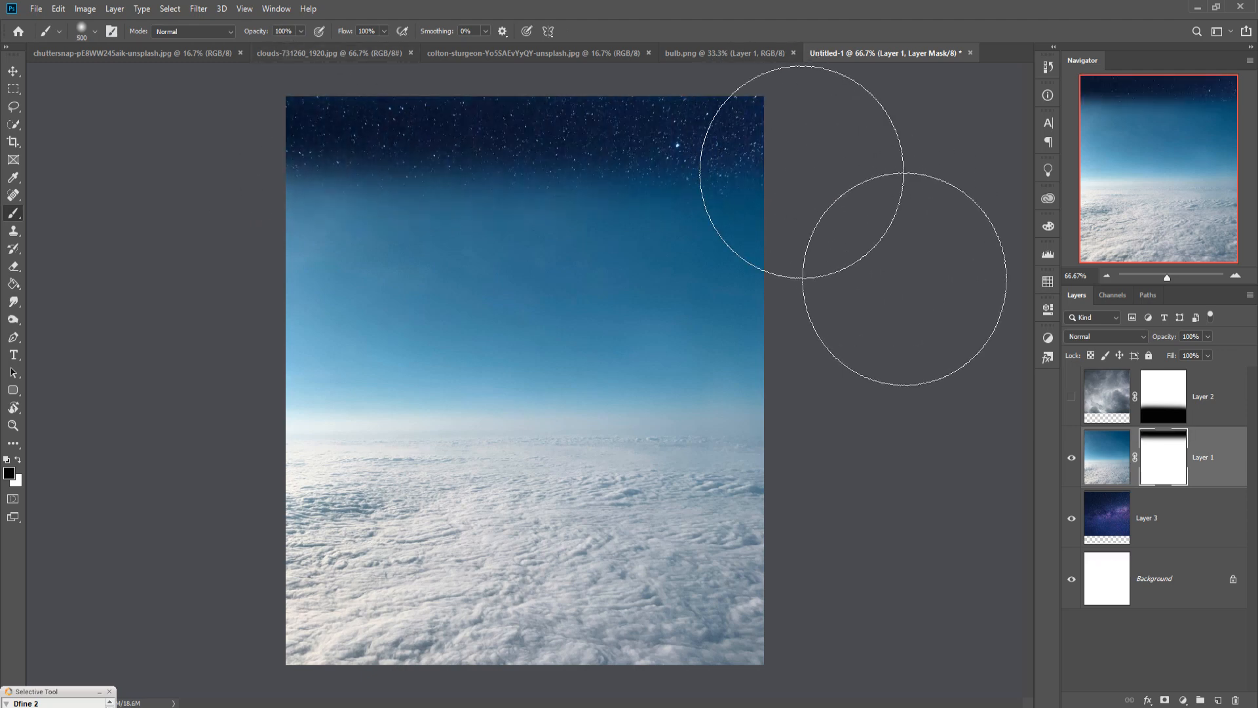
drag(907, 259, 247, 267)
key(bracketright)
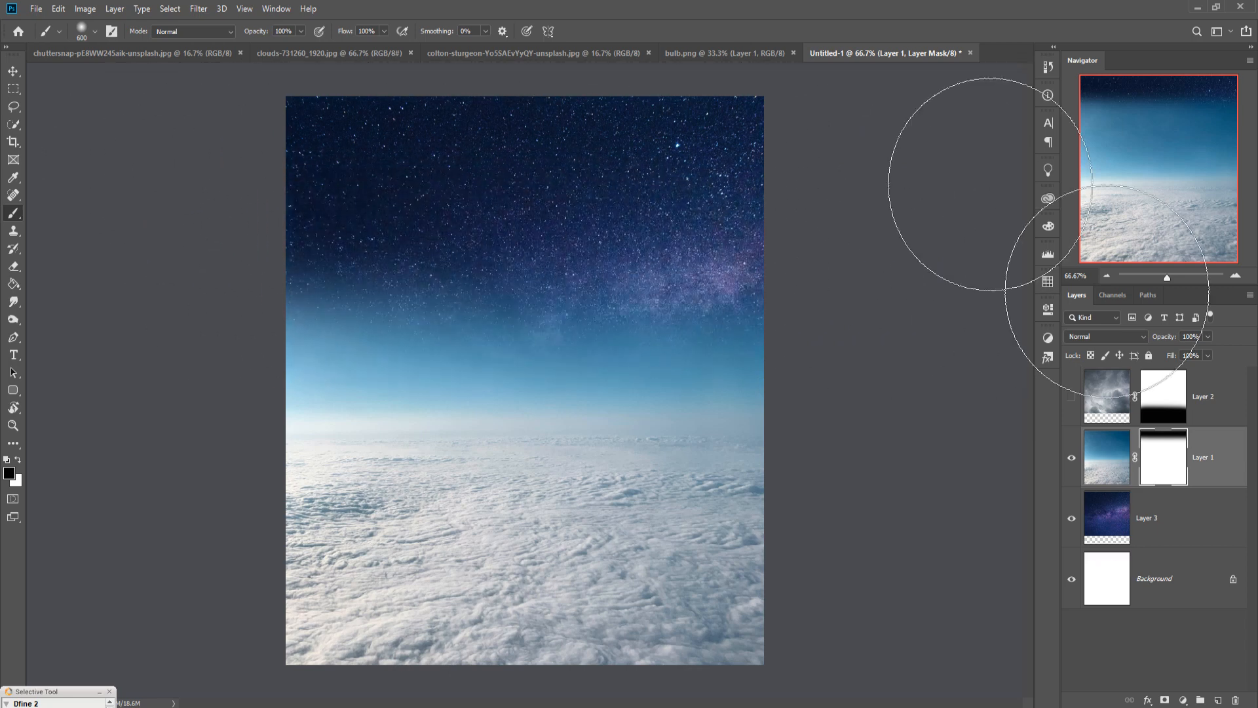
mouse_move(851, 210)
mouse_down()
mouse_move(356, 228)
mouse_move(910, 276)
mouse_up()
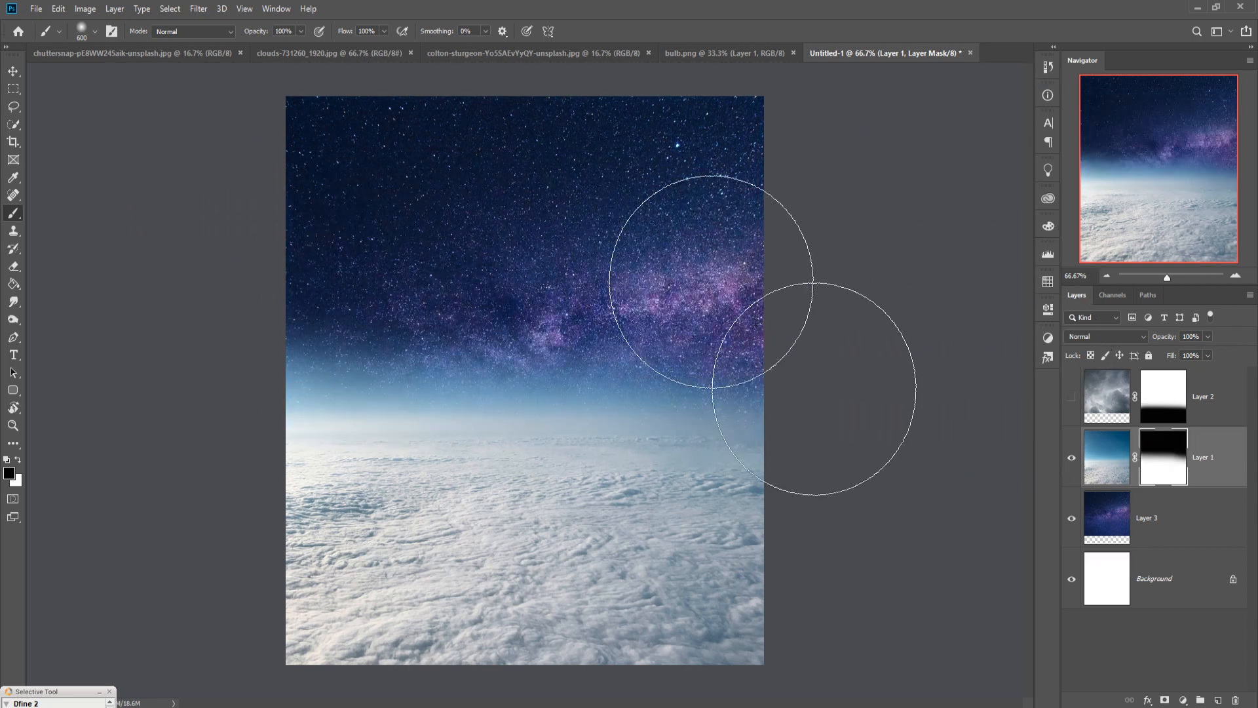
key(bracketleft)
key(bracketleft)
mouse_move(738, 365)
mouse_down()
mouse_move(944, 406)
mouse_move(283, 401)
mouse_move(1002, 419)
mouse_move(357, 398)
mouse_move(607, 405)
mouse_move(337, 414)
mouse_move(919, 420)
mouse_move(261, 442)
mouse_move(763, 427)
mouse_move(709, 426)
mouse_move(658, 430)
mouse_move(690, 443)
mouse_move(705, 431)
mouse_move(731, 440)
mouse_move(706, 442)
mouse_move(835, 437)
mouse_move(438, 432)
mouse_move(816, 431)
mouse_up()
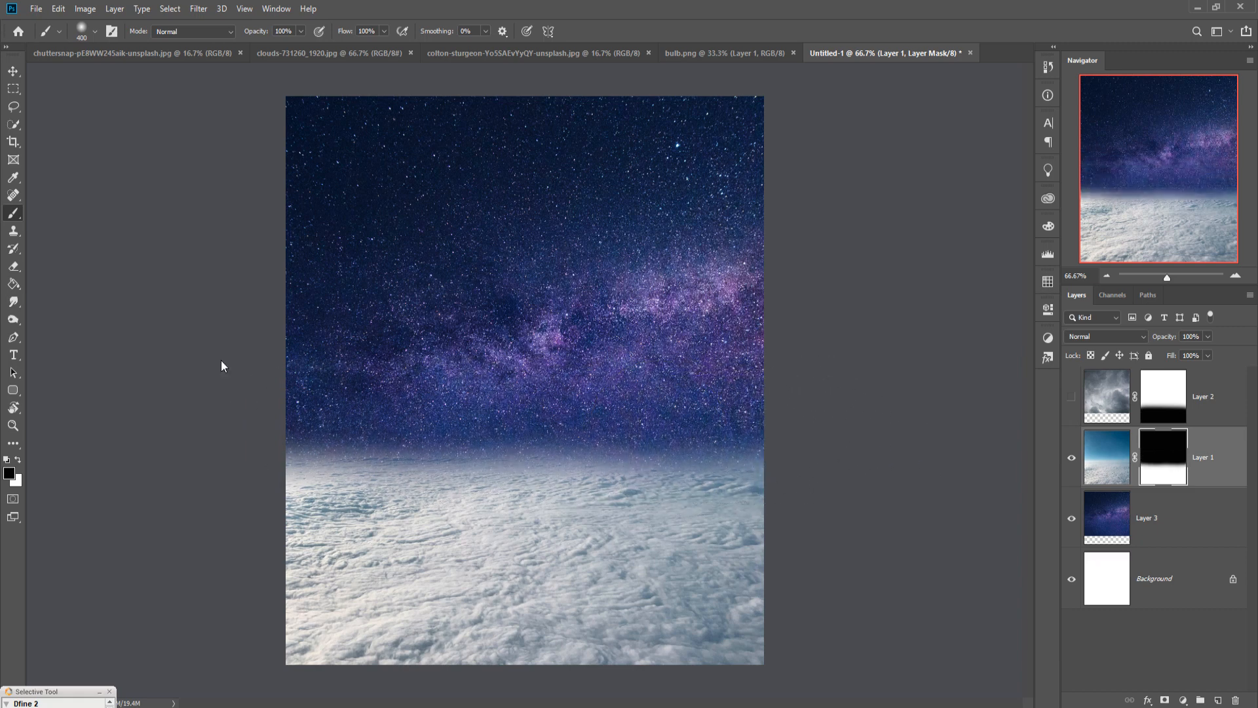
Apply a Gaussian Blur with a 9.0 pixel radius to the starry sky on Layer 3.
click(13, 71)
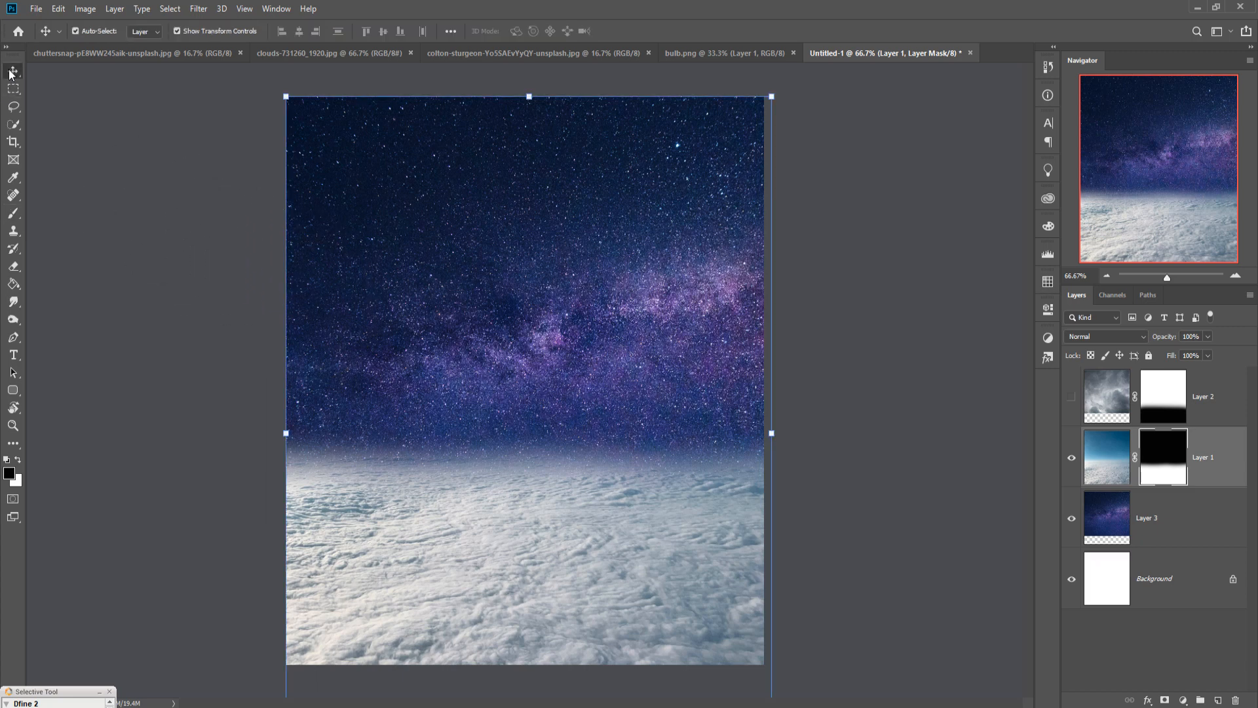
click(1125, 499)
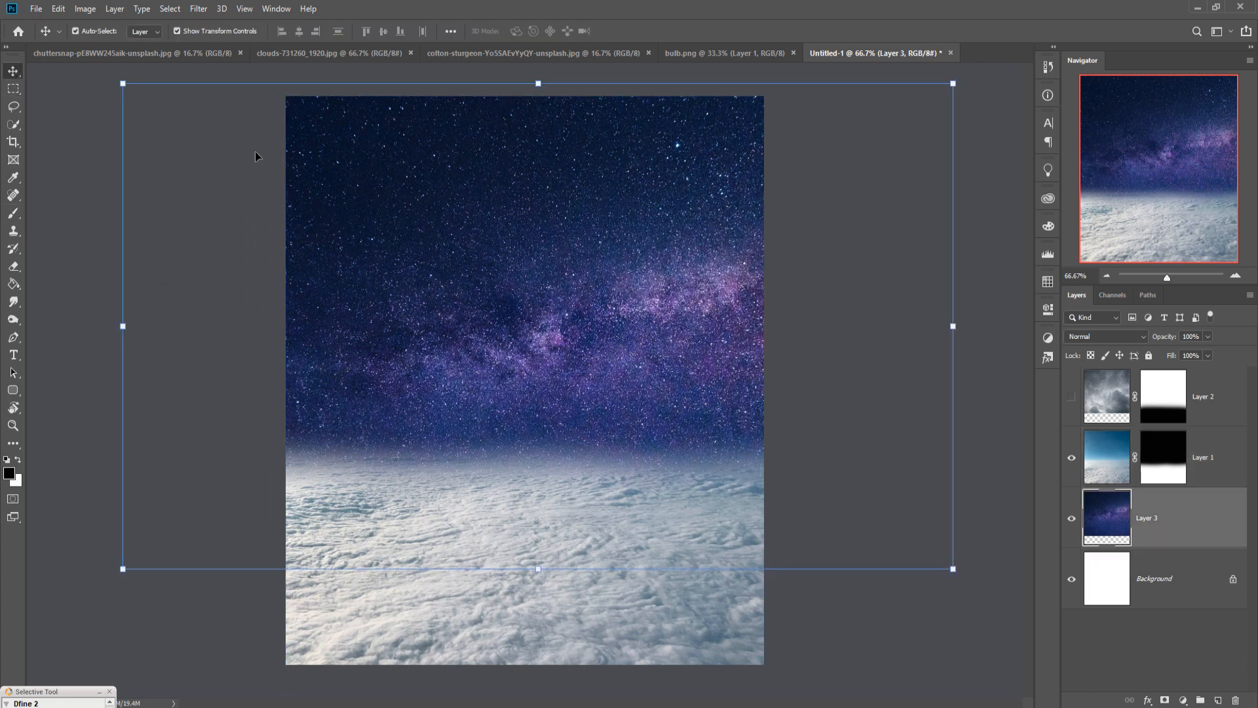
click(199, 9)
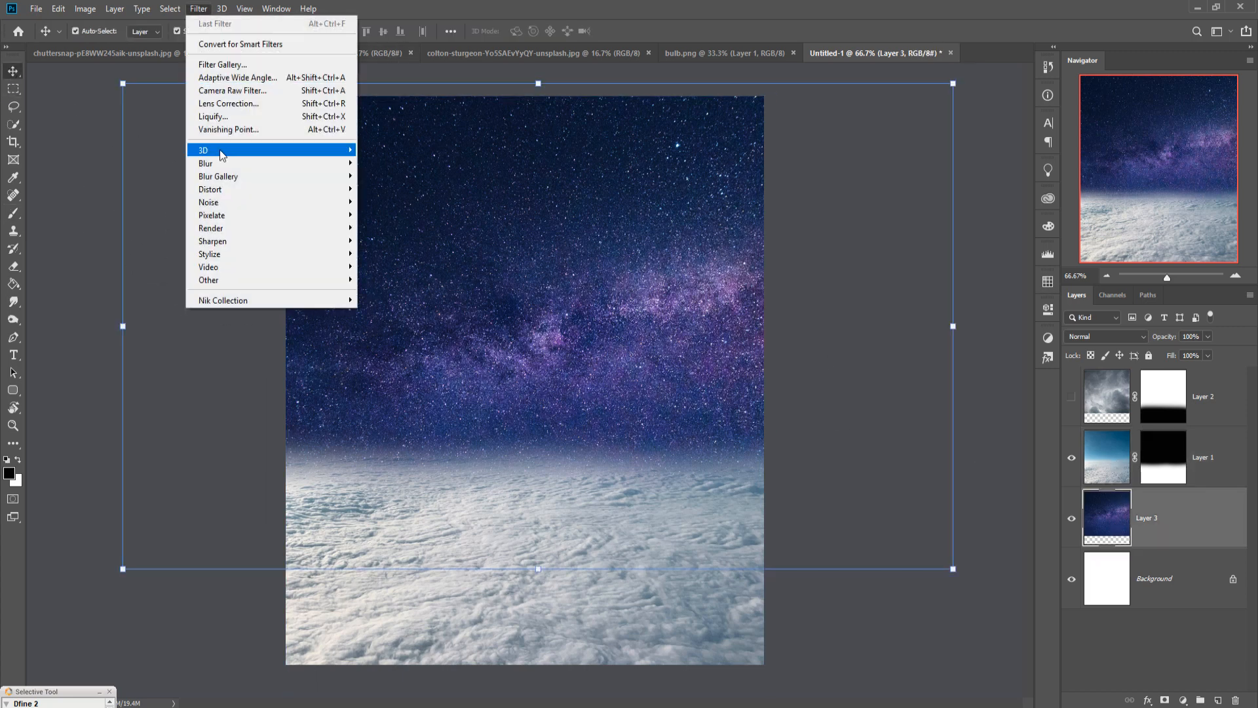
mouse_move(222, 163)
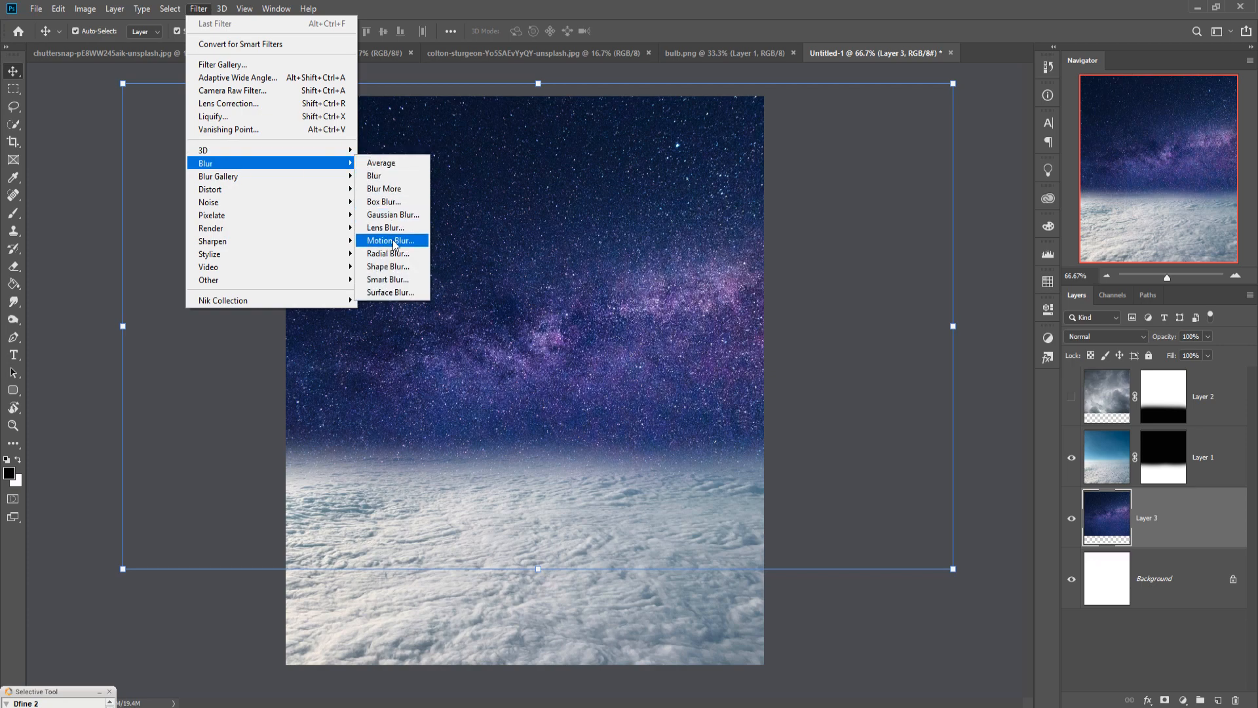
click(393, 215)
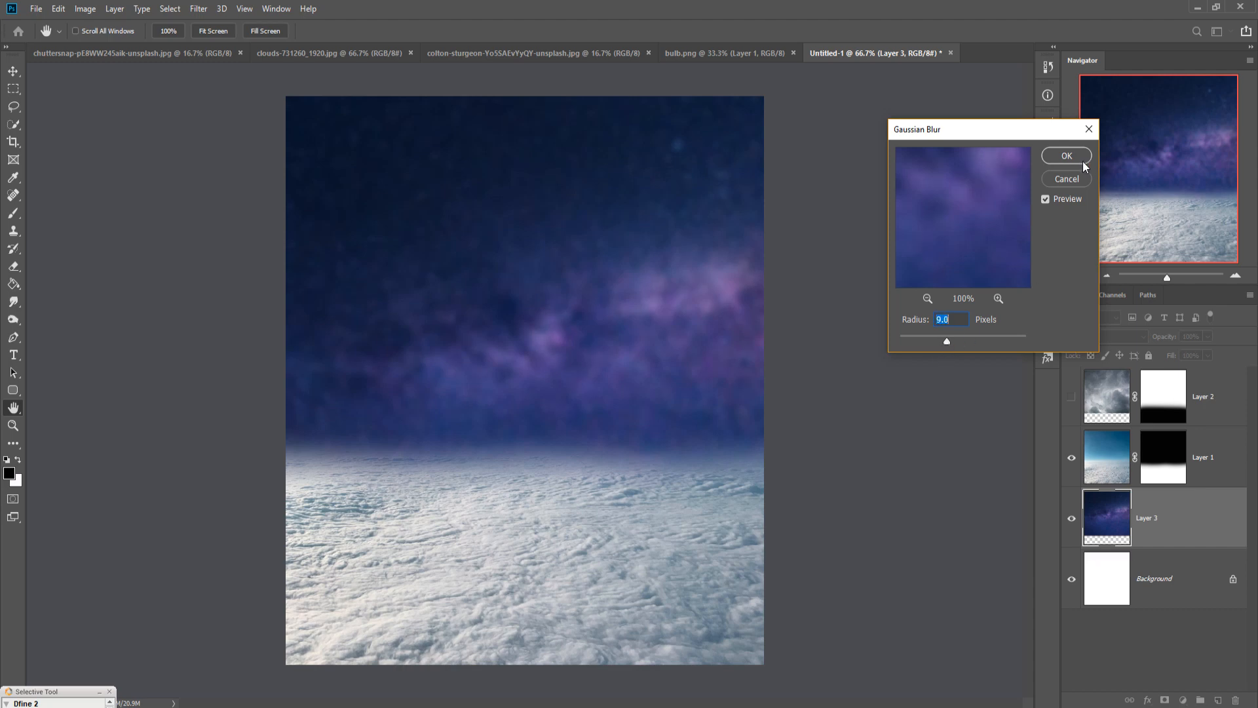
click(1067, 155)
key(v)
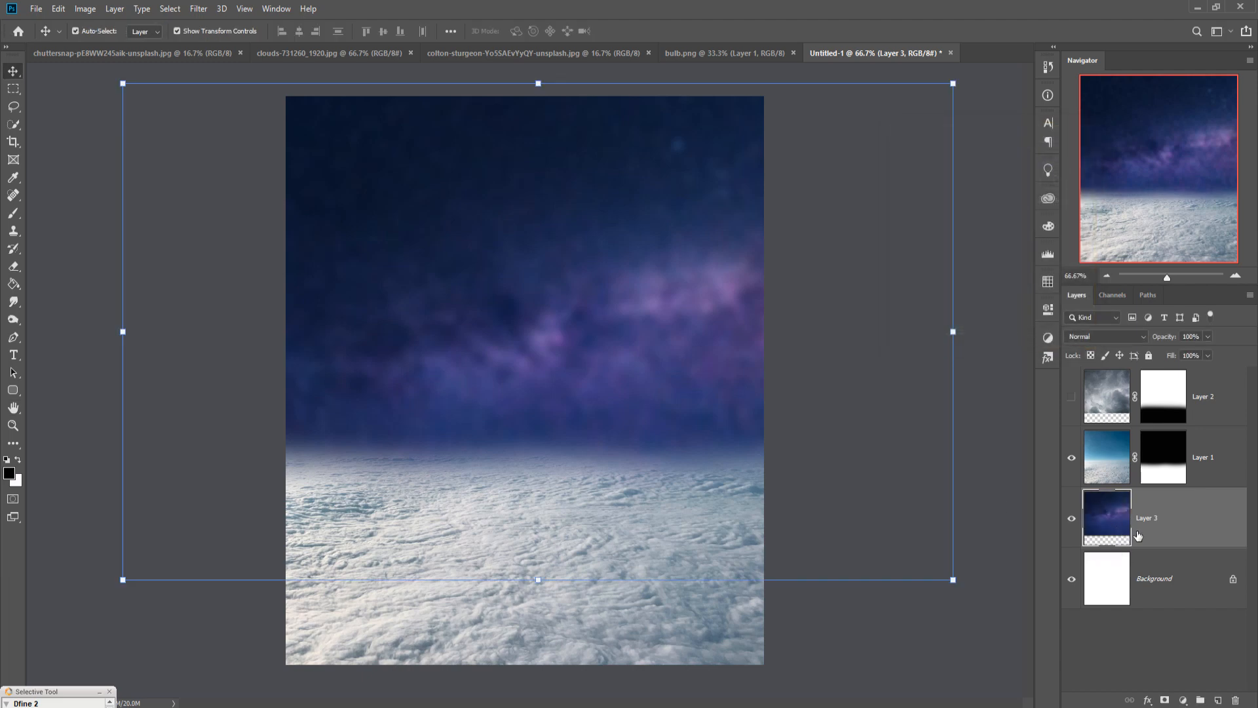
Soften the horizon on Layer 1's mask by painting black over the upper edge of the clouds with the brush at 14% opacity.
click(1164, 476)
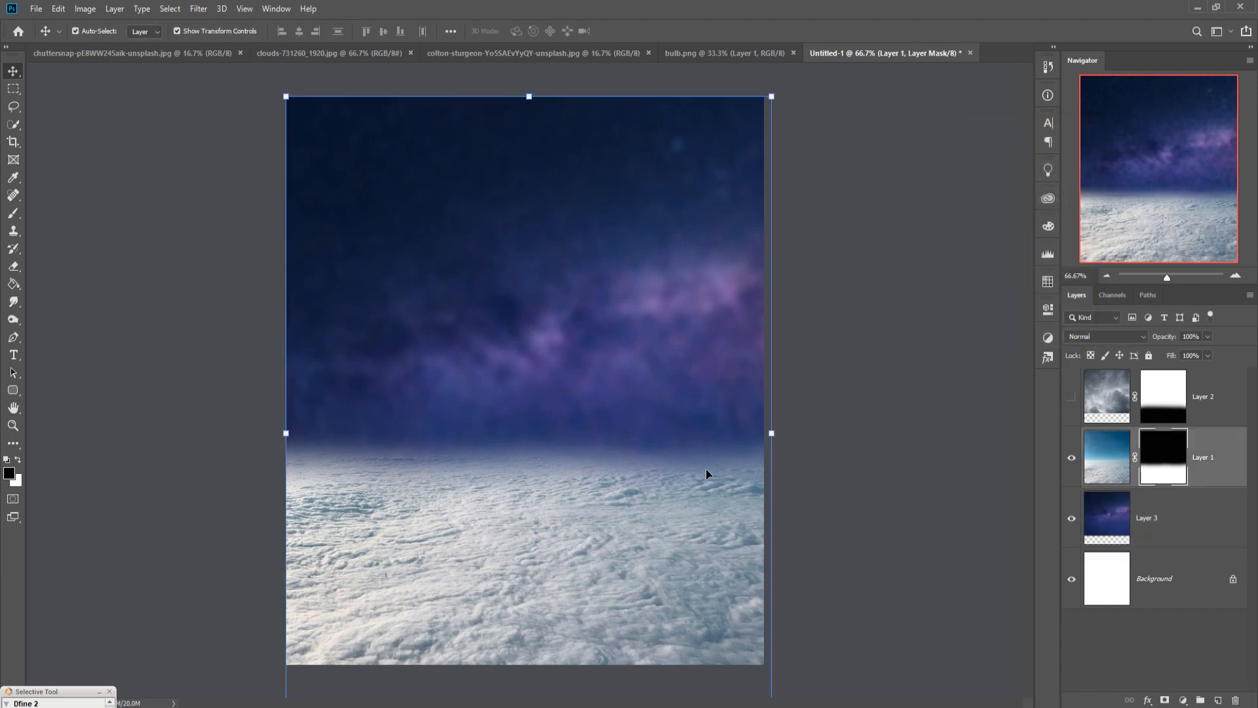
click(12, 214)
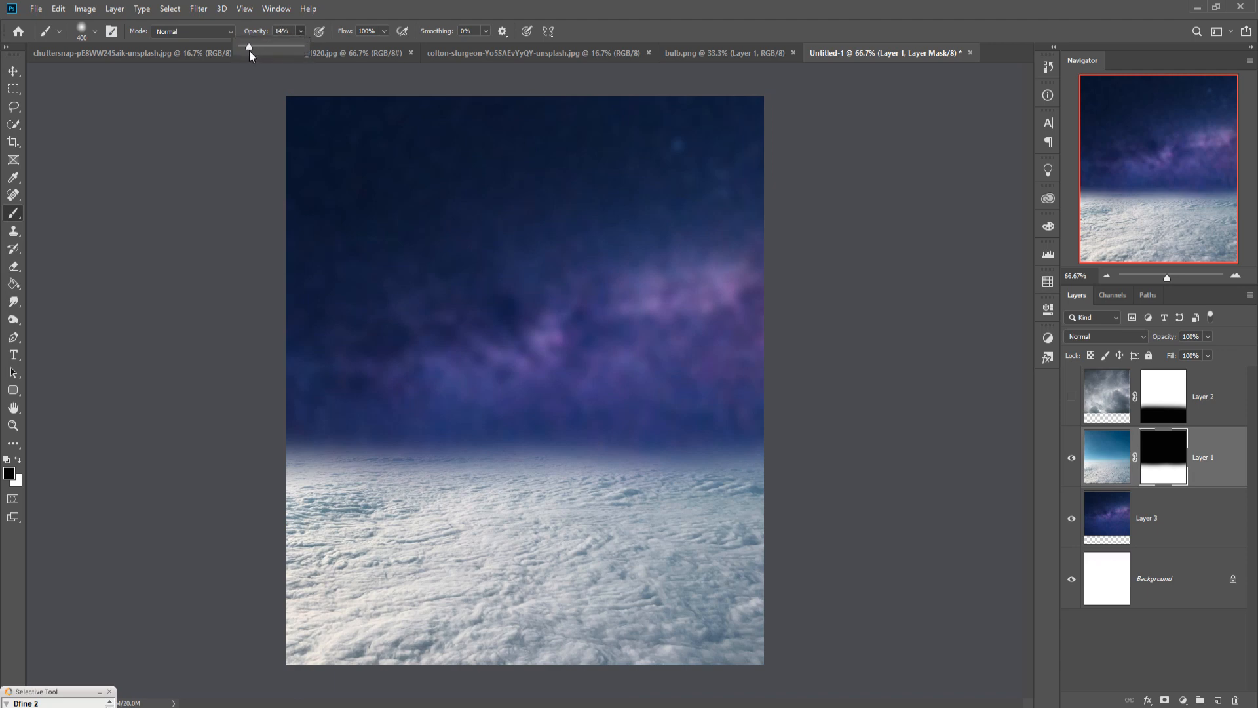
mouse_move(372, 518)
mouse_down()
mouse_move(514, 503)
mouse_move(299, 498)
mouse_move(633, 501)
mouse_move(498, 501)
mouse_move(685, 484)
mouse_move(545, 479)
mouse_move(714, 472)
mouse_move(670, 479)
mouse_move(876, 483)
mouse_up()
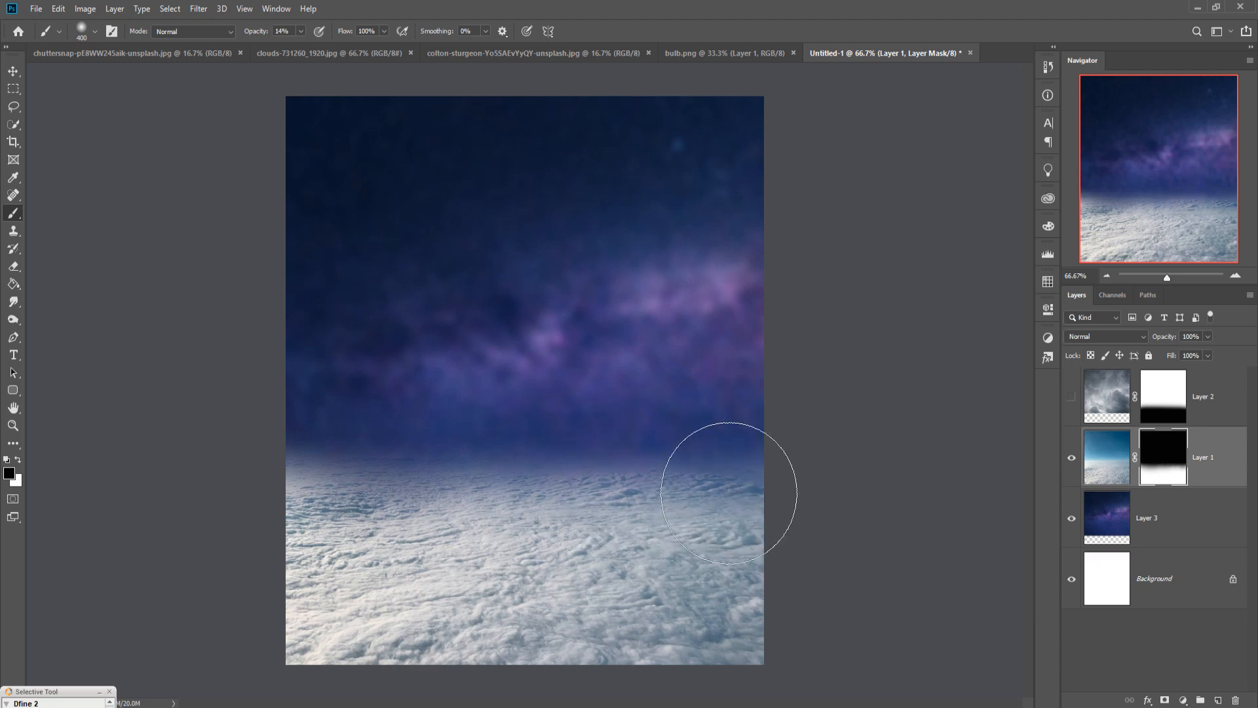
mouse_move(728, 493)
mouse_down()
mouse_move(452, 463)
mouse_move(312, 478)
mouse_move(306, 491)
mouse_move(436, 477)
mouse_up()
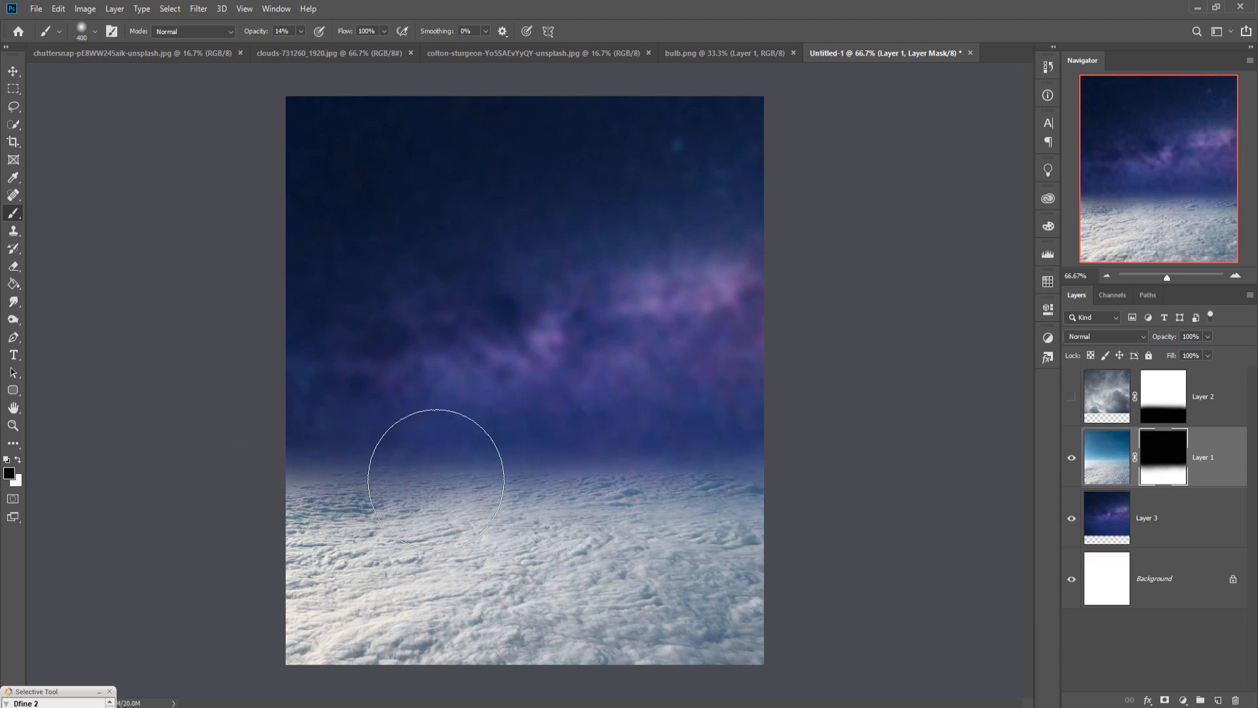
mouse_move(655, 498)
mouse_down()
mouse_move(701, 464)
mouse_move(865, 483)
mouse_up()
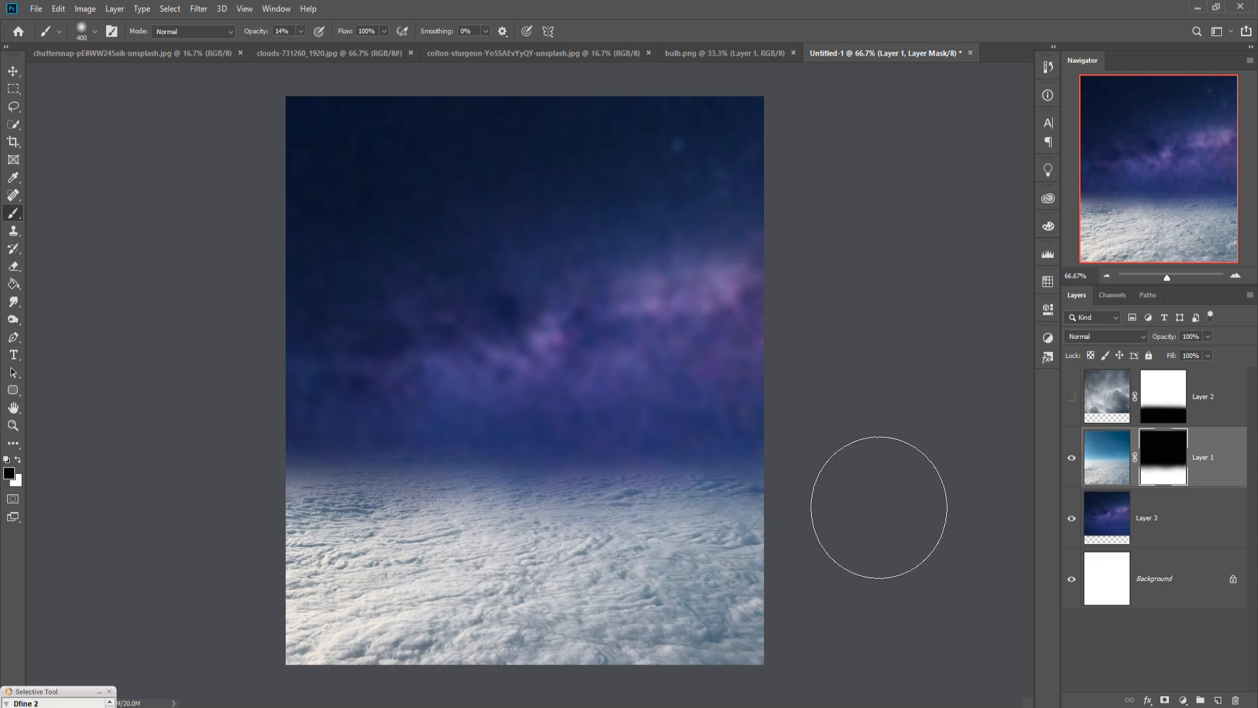
mouse_move(715, 506)
mouse_down()
mouse_move(274, 475)
mouse_move(794, 505)
mouse_move(779, 498)
mouse_move(300, 481)
mouse_move(914, 520)
mouse_up()
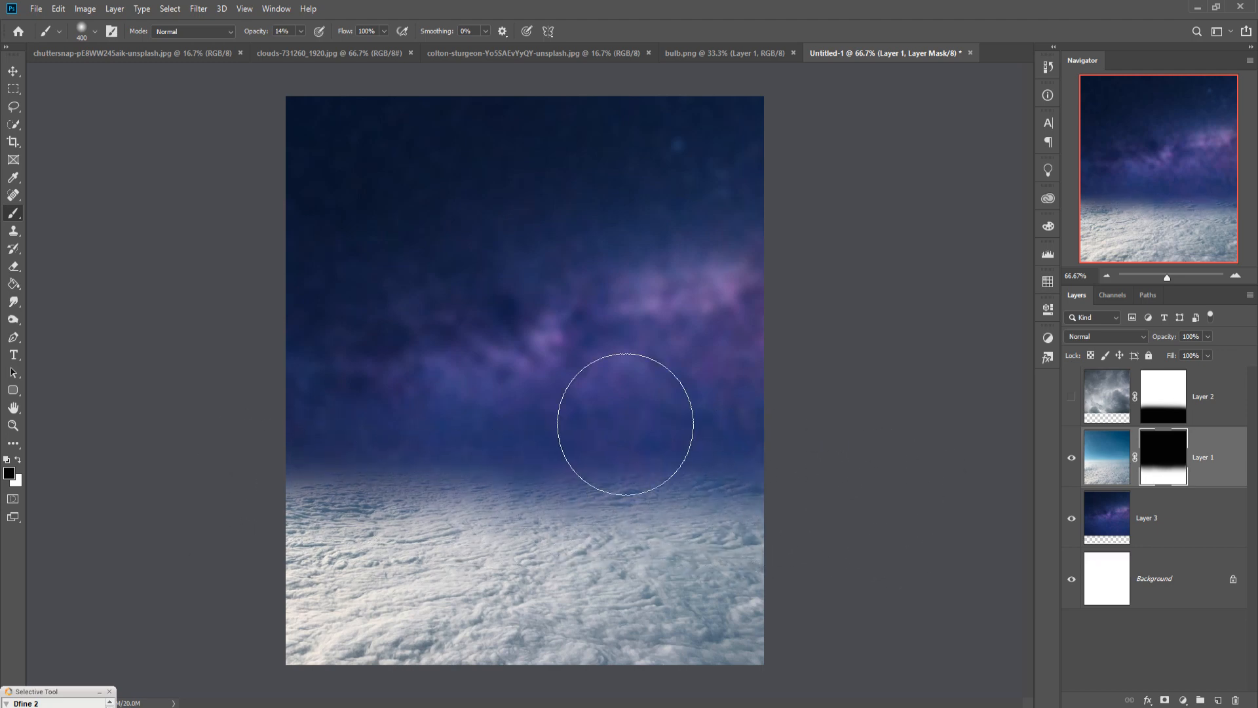
click(14, 71)
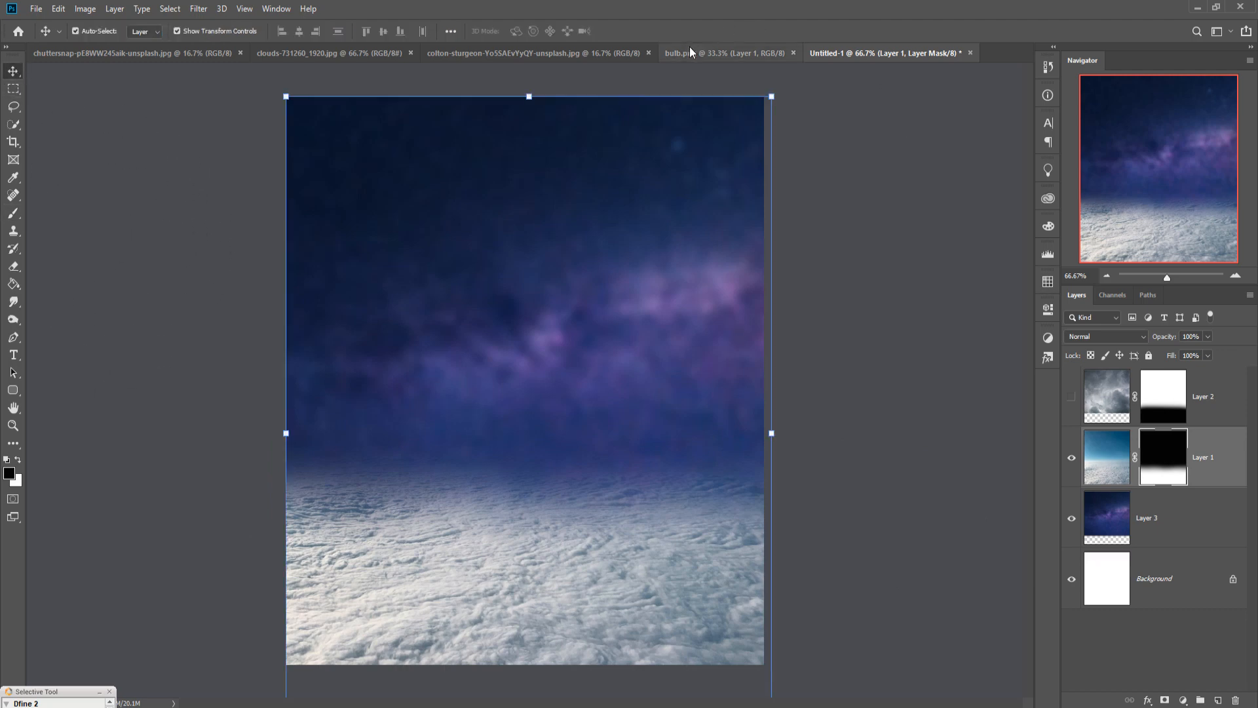
Switch to the photo of the man on the swing and start a Pen path at the top end of the left rope.
click(310, 57)
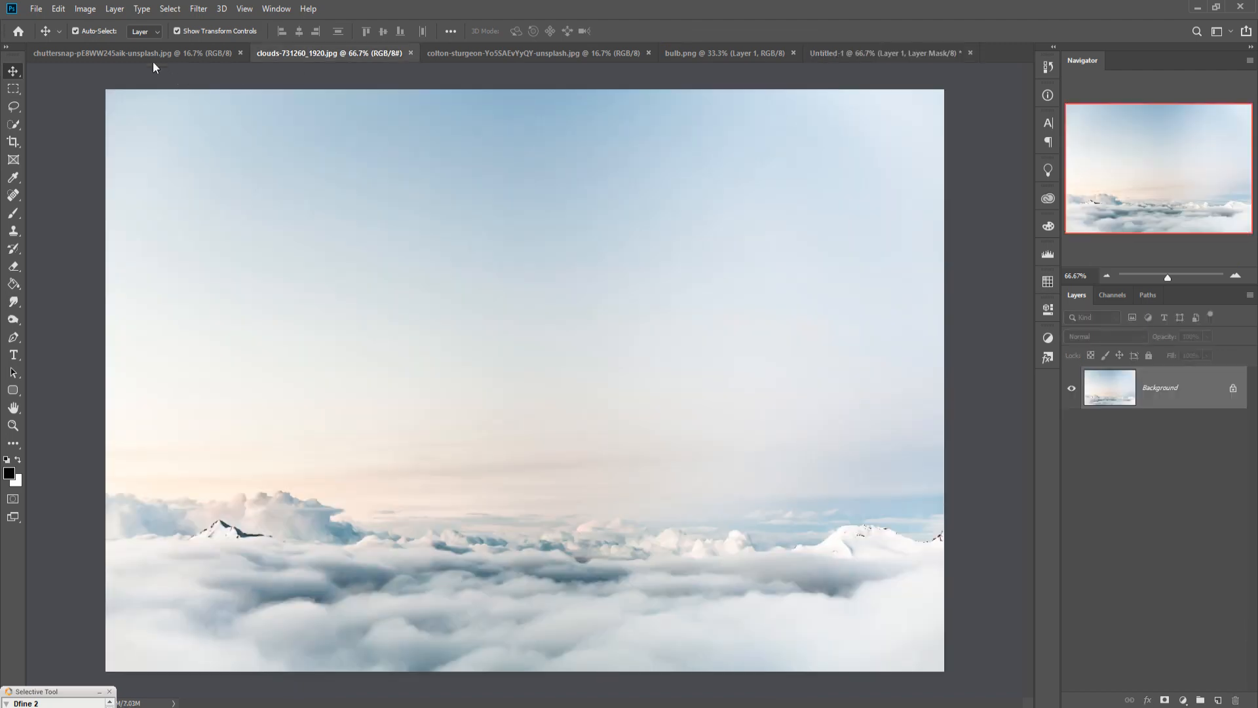
click(148, 55)
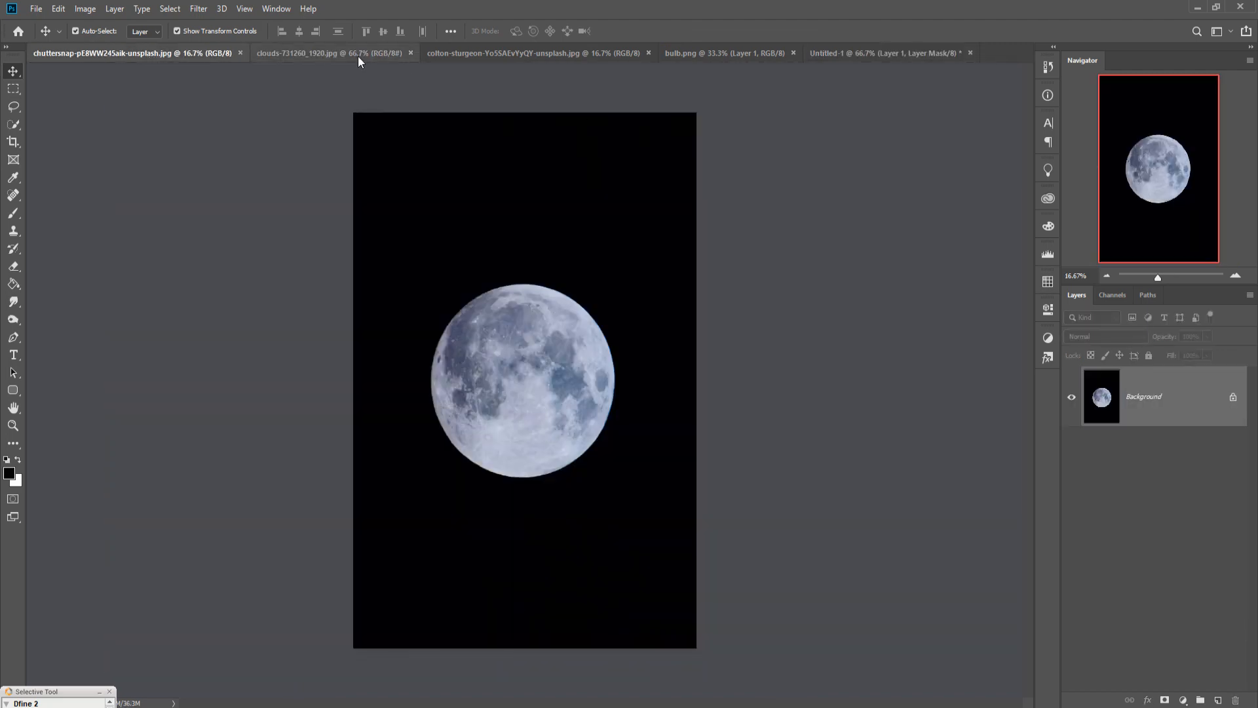
click(465, 58)
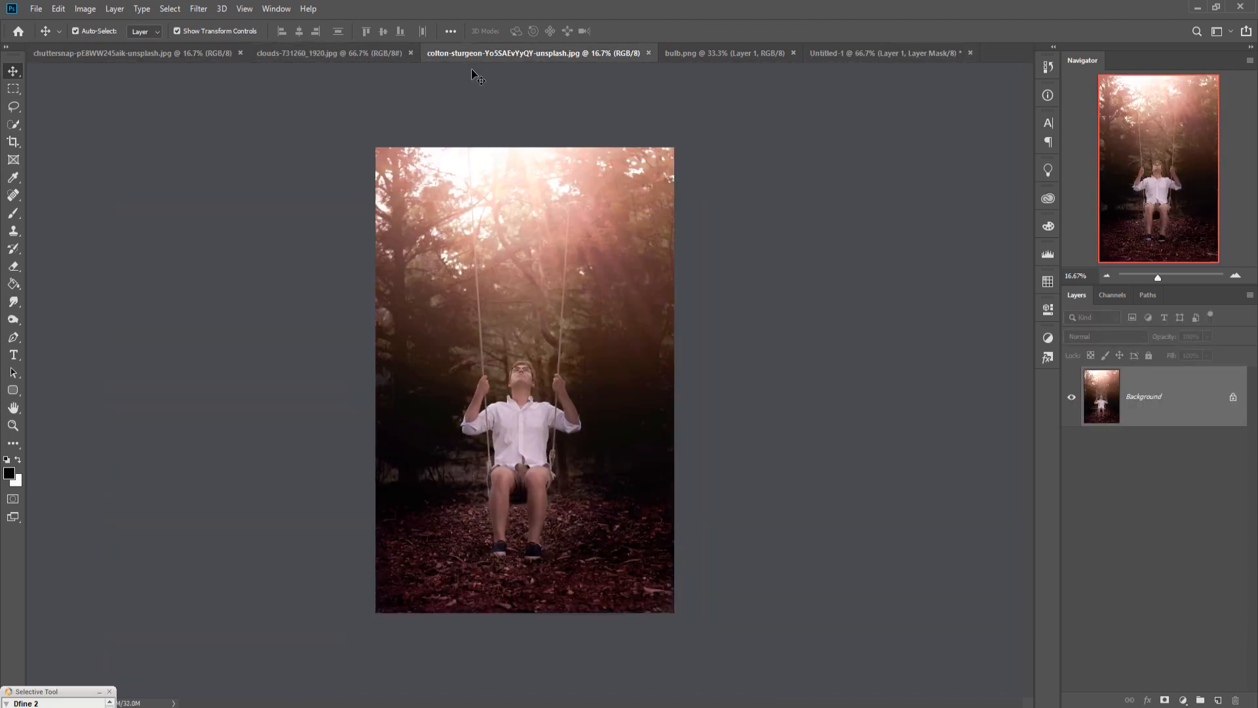
click(14, 340)
scroll(549, 380, up, 5)
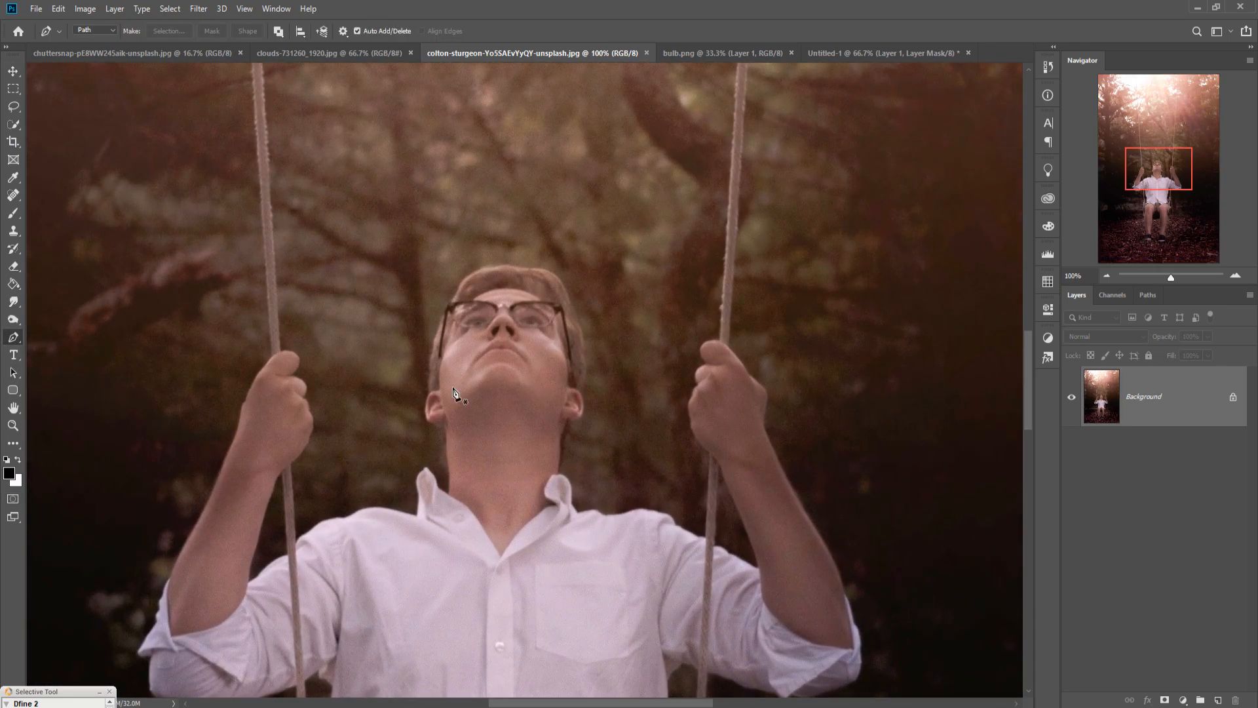
drag(453, 249, 464, 649)
drag(388, 233, 505, 657)
drag(511, 319, 565, 670)
drag(587, 456, 591, 476)
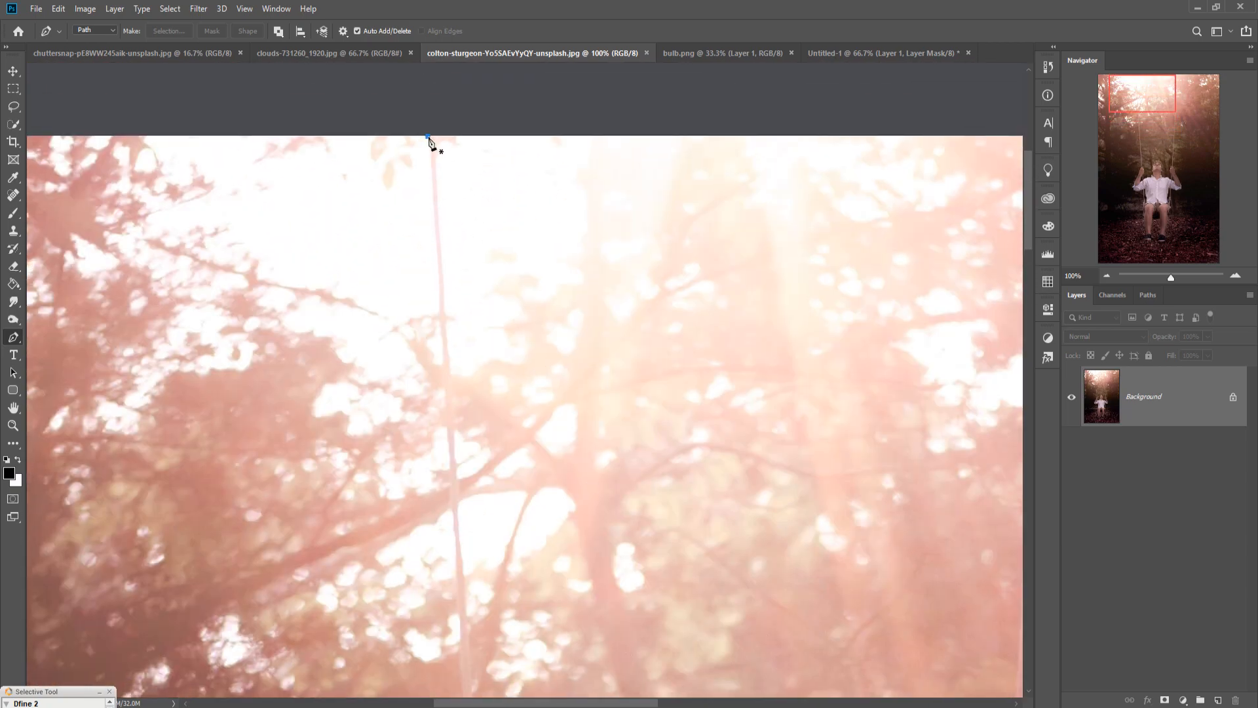
Continue the Pen path down the left rope and around the outer edge of the left hand, forearm and rolled sleeve.
click(470, 280)
mouse_move(462, 602)
mouse_down()
mouse_move(468, 281)
mouse_move(524, 262)
mouse_up()
click(537, 475)
click(526, 516)
drag(515, 541, 601, 289)
click(581, 338)
click(518, 477)
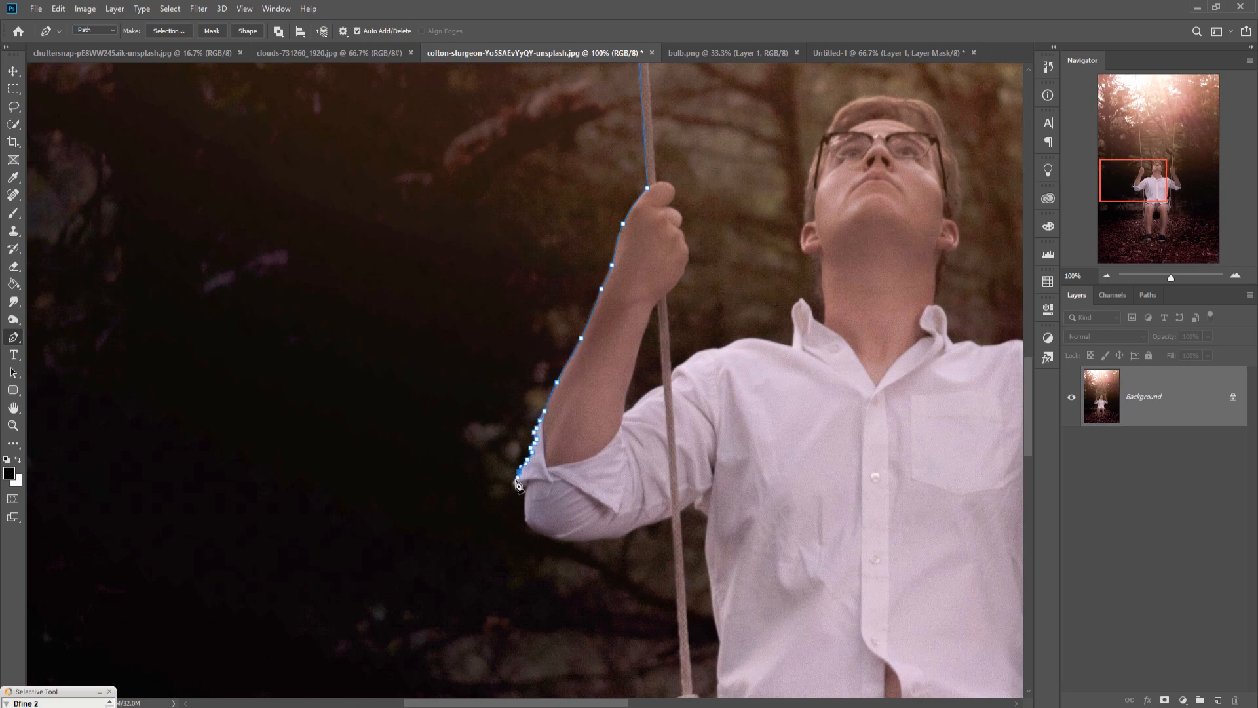
click(525, 521)
click(565, 539)
click(612, 540)
Trace the path down the lower left rope, the shorts and the outer left leg to the sole of the left shoe.
drag(645, 544, 629, 288)
click(651, 450)
drag(668, 603, 690, 156)
click(724, 442)
drag(716, 573, 737, 570)
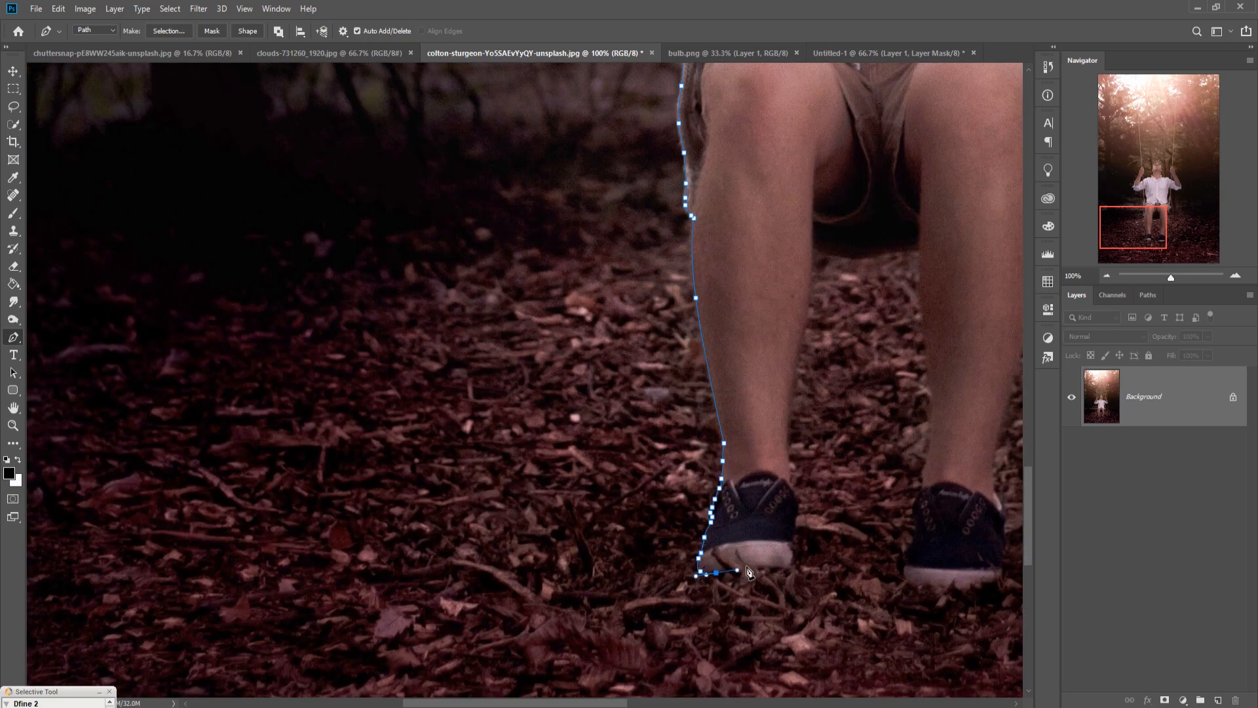
Trace the path around the left shoe, up the inner leg, under the swing seat and around the right shoe.
click(764, 566)
click(800, 505)
click(788, 418)
click(863, 259)
click(918, 246)
click(932, 441)
drag(940, 591, 672, 593)
click(725, 486)
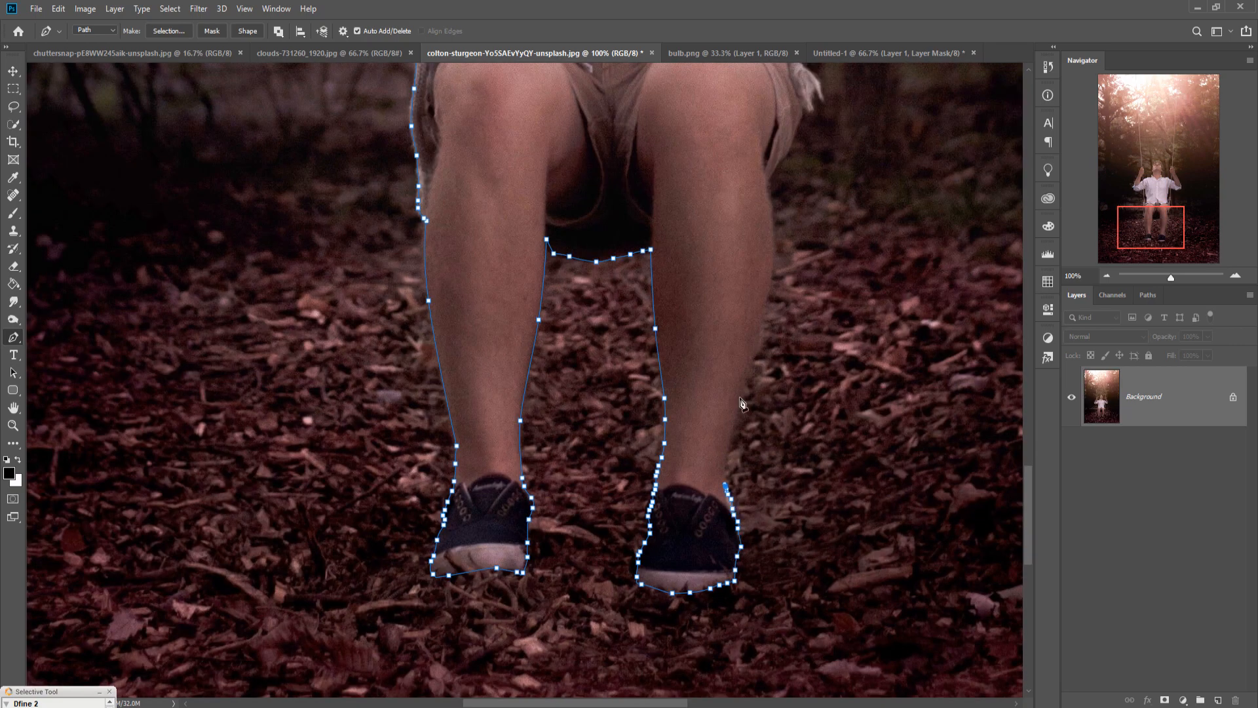
Trace the path up the outer right leg, shorts and lower right rope, and around the right sleeve and forearm.
click(740, 399)
drag(760, 308, 760, 484)
click(812, 249)
drag(812, 125, 597, 685)
click(684, 548)
click(753, 522)
click(656, 281)
click(728, 419)
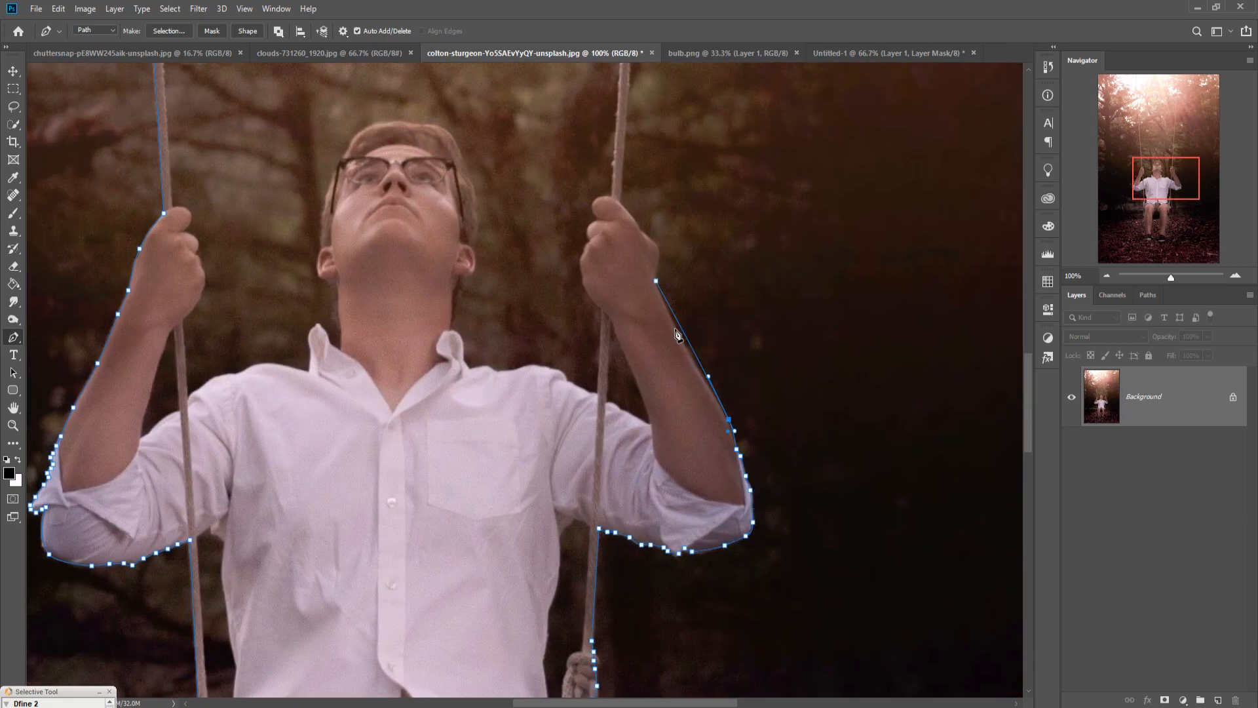
Trace the path around the right hand and along both edges of the right rope up to the photo's top edge.
click(619, 201)
drag(662, 196, 593, 571)
click(578, 303)
mouse_move(598, 188)
mouse_down()
mouse_move(576, 629)
mouse_move(747, 288)
mouse_up()
click(569, 304)
drag(710, 589, 707, 157)
click(661, 405)
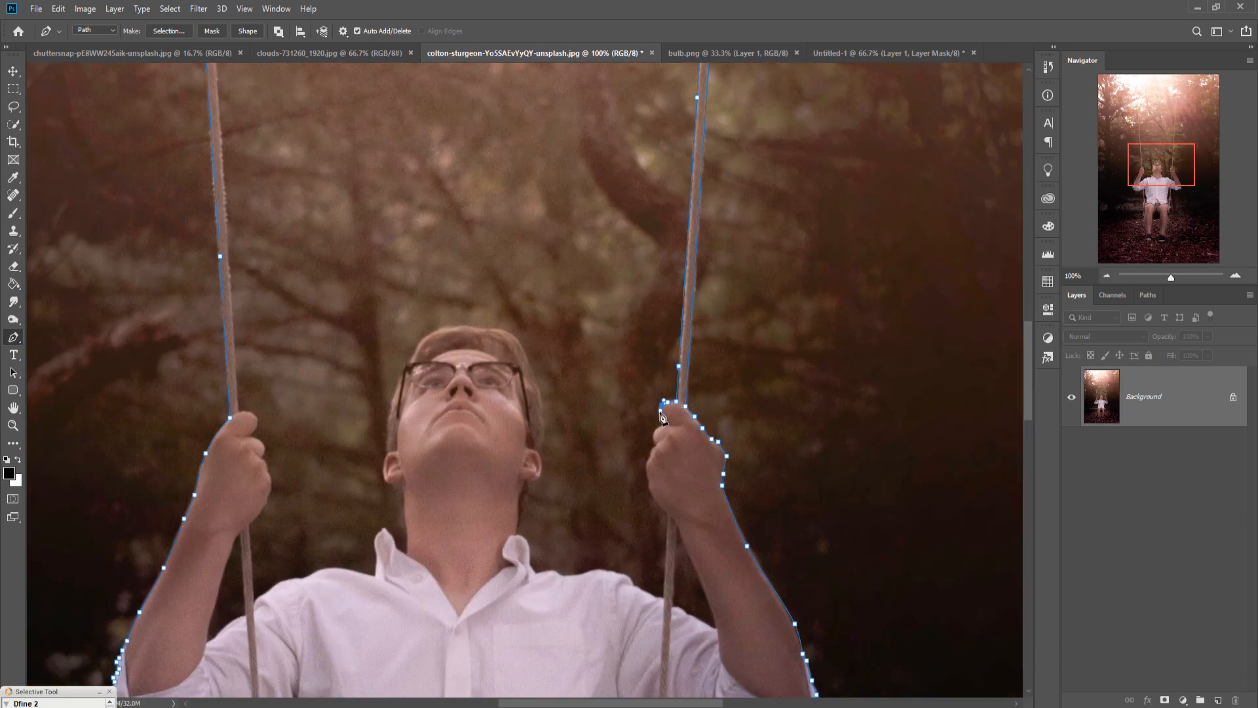
click(648, 467)
Trace the path along the right shoulder, collar, neck and ear to the top of the head.
drag(662, 524, 672, 360)
click(673, 435)
click(600, 406)
click(547, 410)
click(552, 308)
click(552, 245)
click(515, 166)
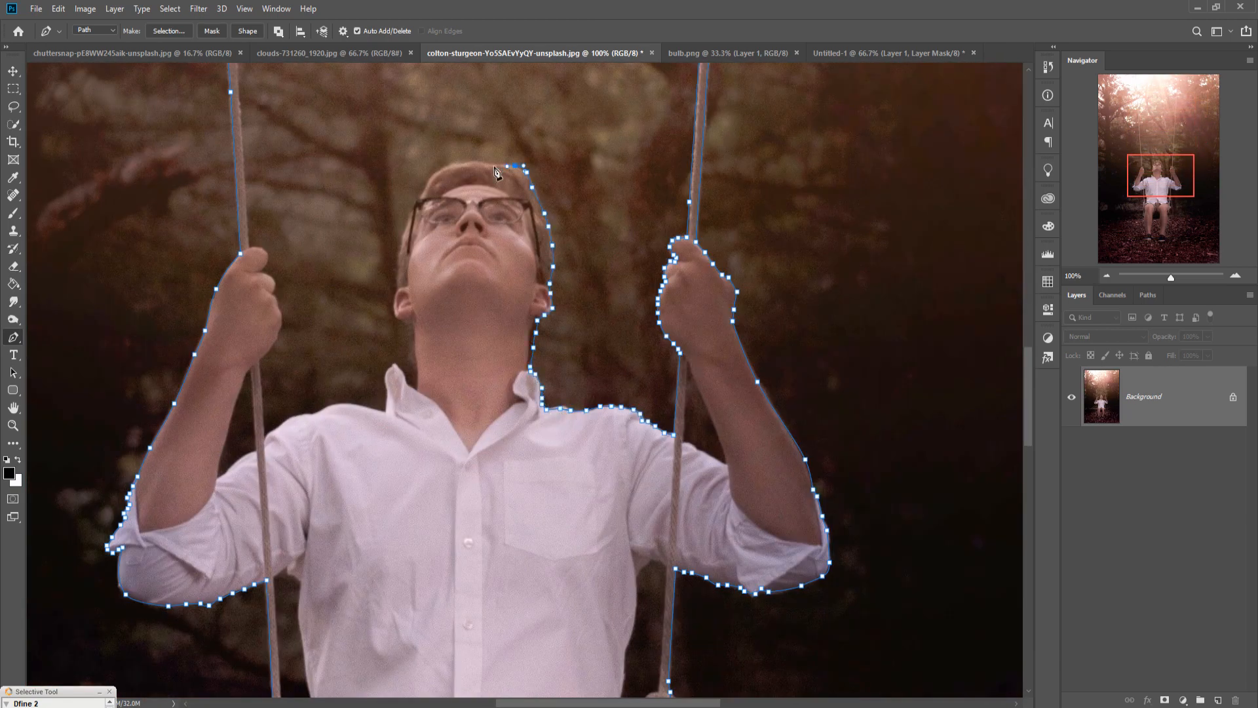
Trace the path over the hair, down the left side of the face and neck, and along the left collar and shoulder.
click(468, 162)
click(401, 243)
click(402, 319)
click(419, 388)
click(392, 363)
click(346, 402)
click(296, 415)
click(266, 439)
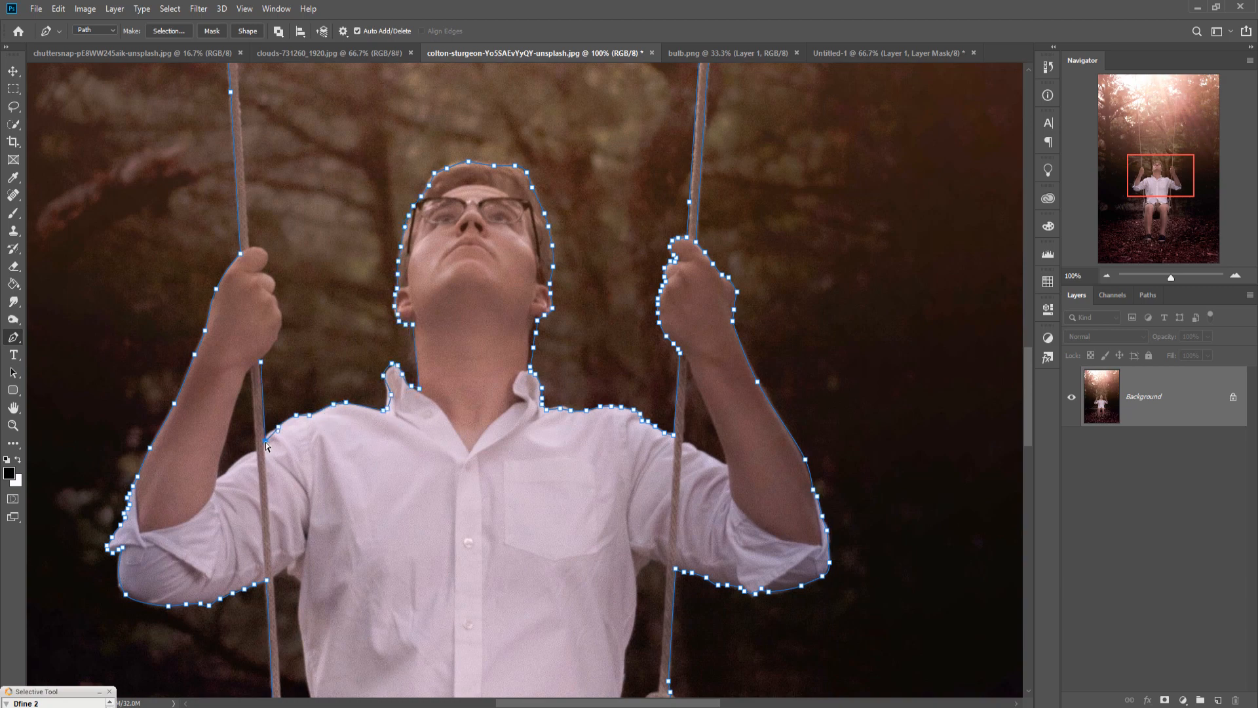
Trace the path around the left hand and up the inner edge of the left rope, closing it at the starting point.
click(279, 308)
click(269, 267)
click(252, 247)
drag(282, 197, 314, 565)
drag(288, 105, 341, 682)
drag(315, 262, 342, 560)
click(275, 287)
Convert the closed path around the man and swing into a selection and activate the Move tool.
key(ctrl+0)
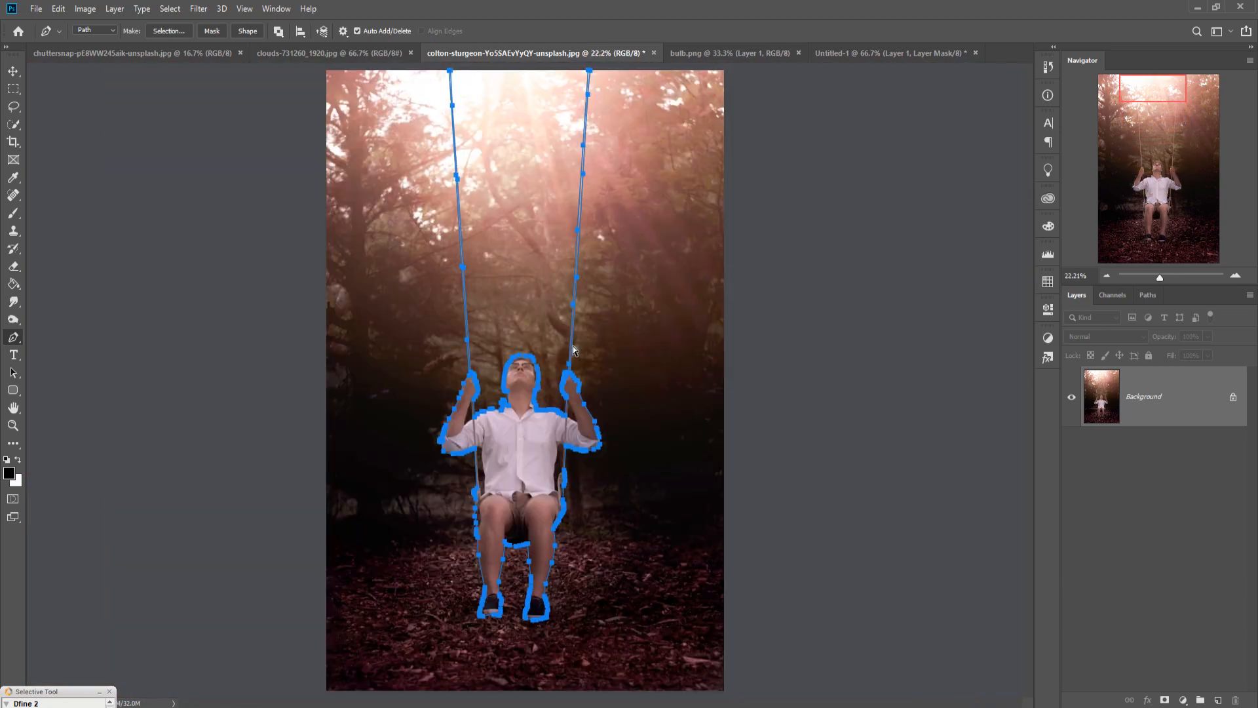
right_click(512, 234)
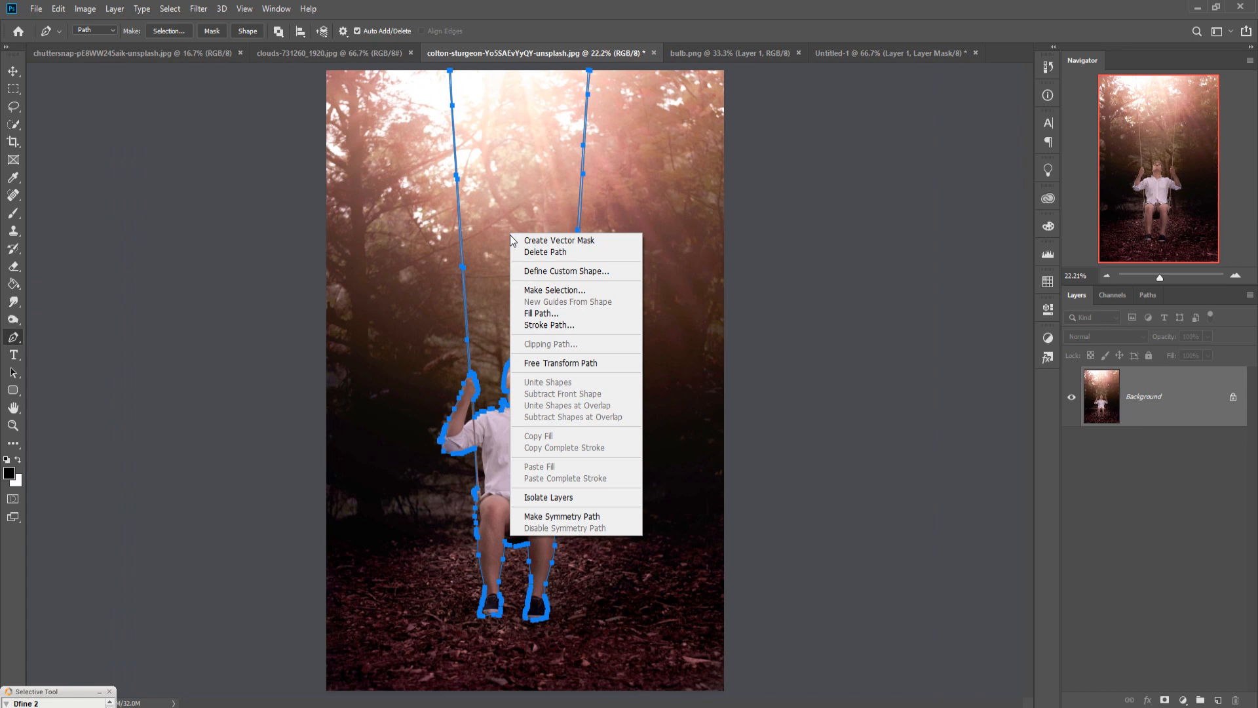
click(567, 290)
click(692, 211)
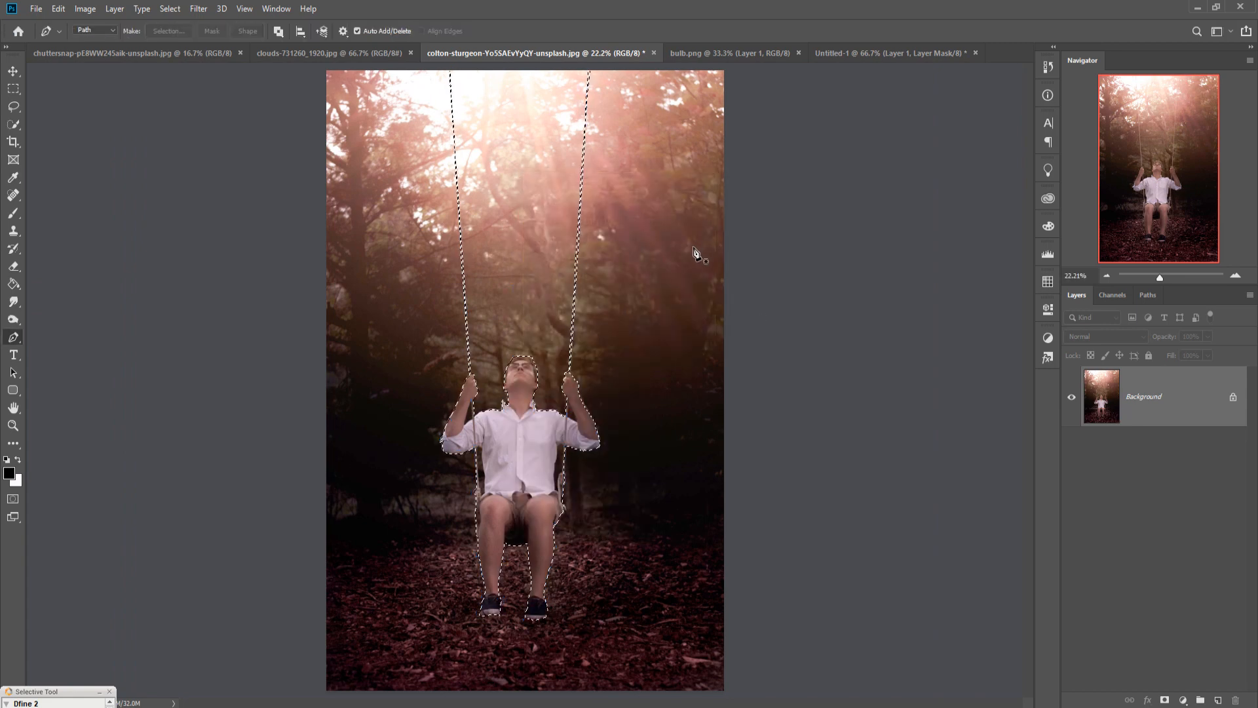
click(13, 71)
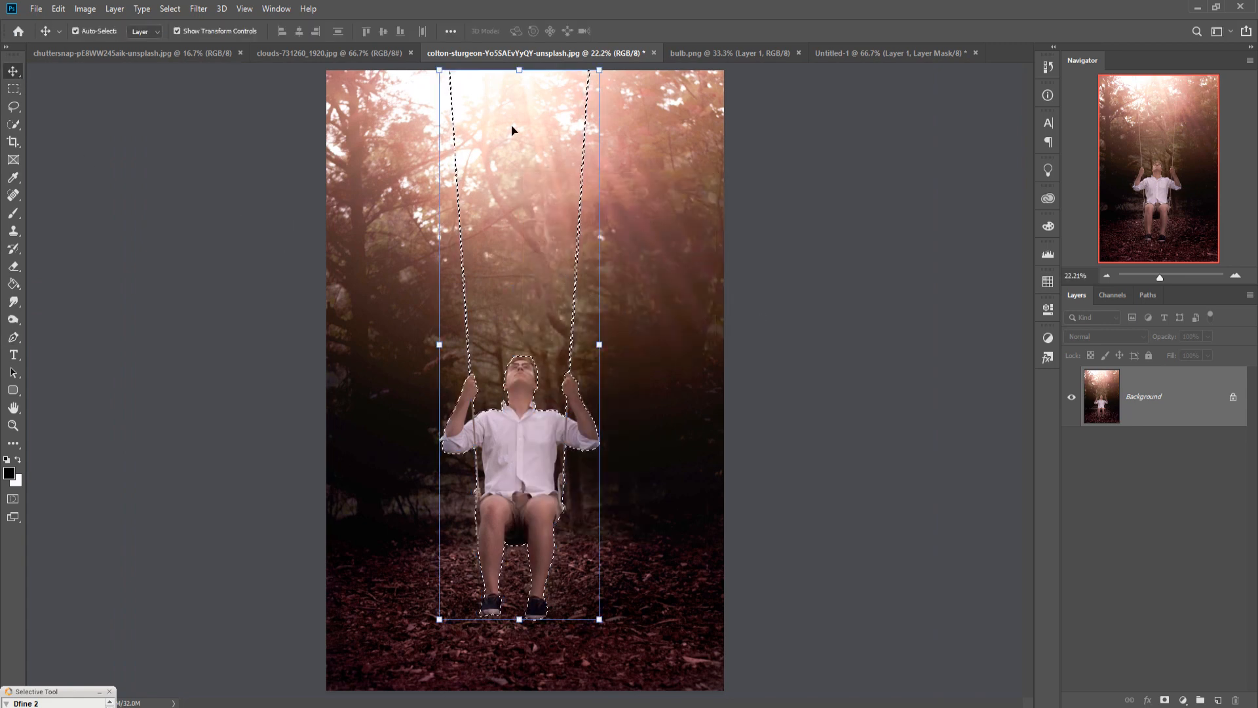
Copy the selected man on the swing into the Untitled-1 composite, floating the source photo beside it and minimizing it once copied.
drag(509, 55, 504, 98)
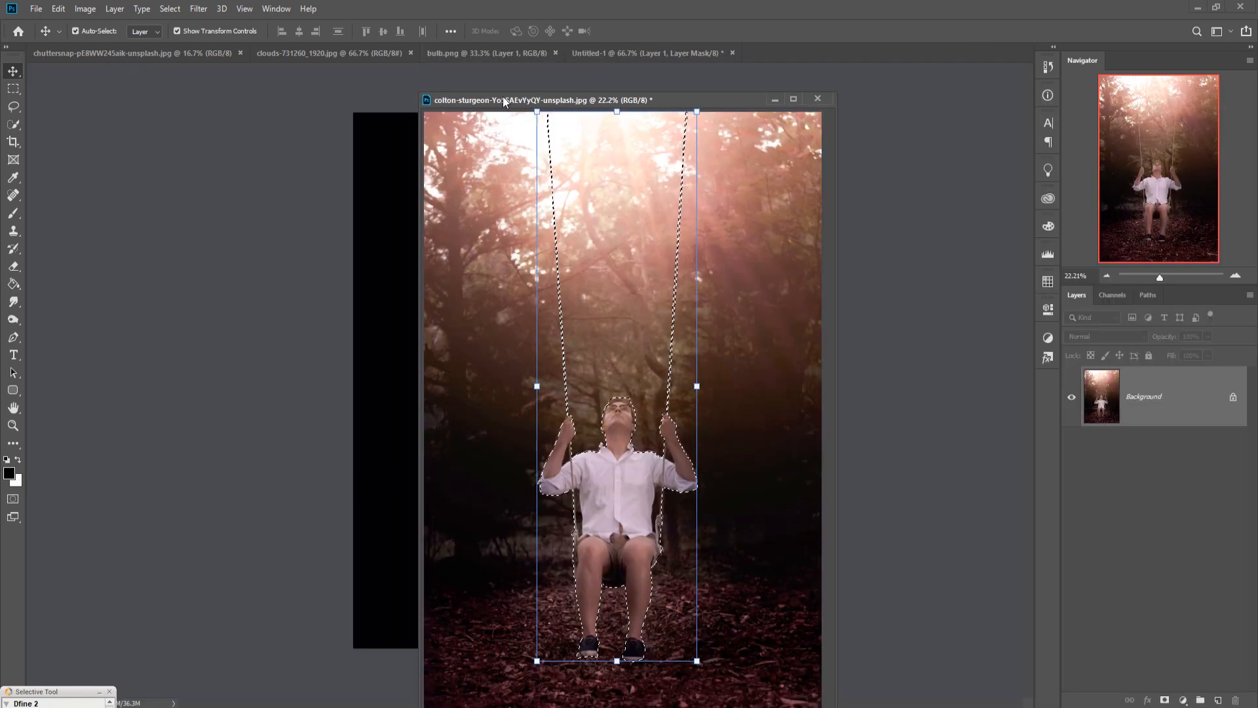
click(640, 52)
drag(596, 101, 883, 118)
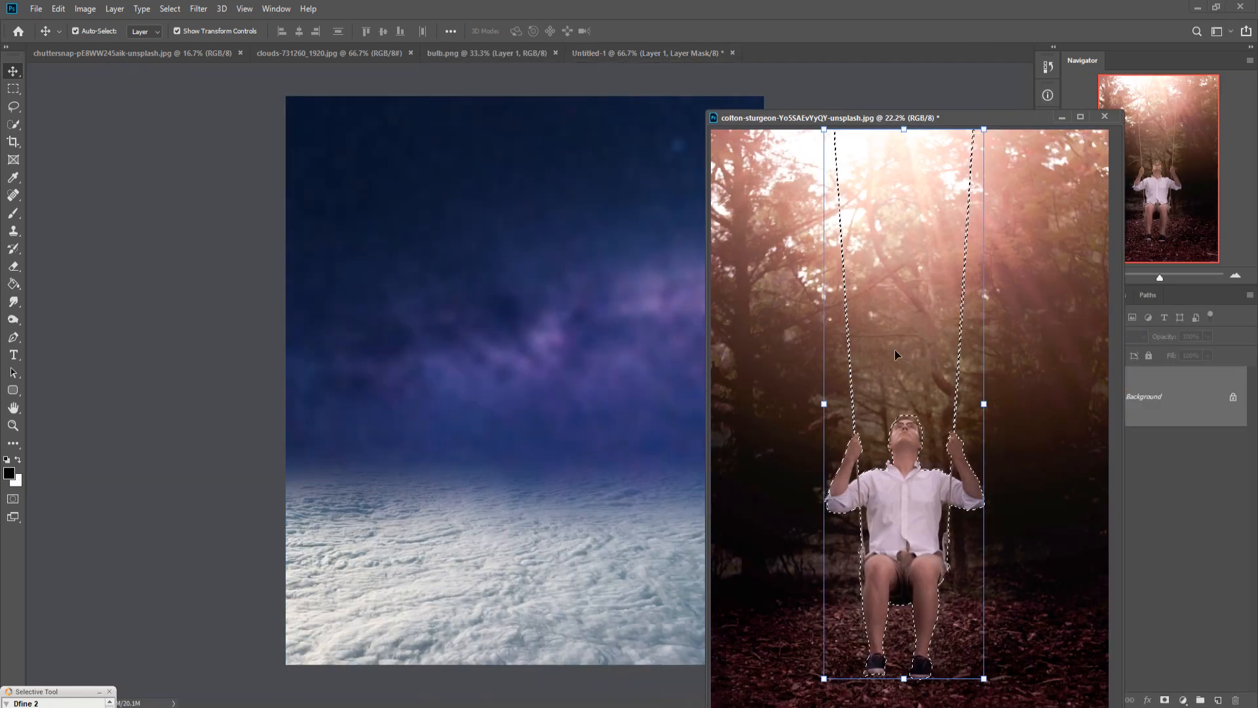
drag(895, 351, 603, 393)
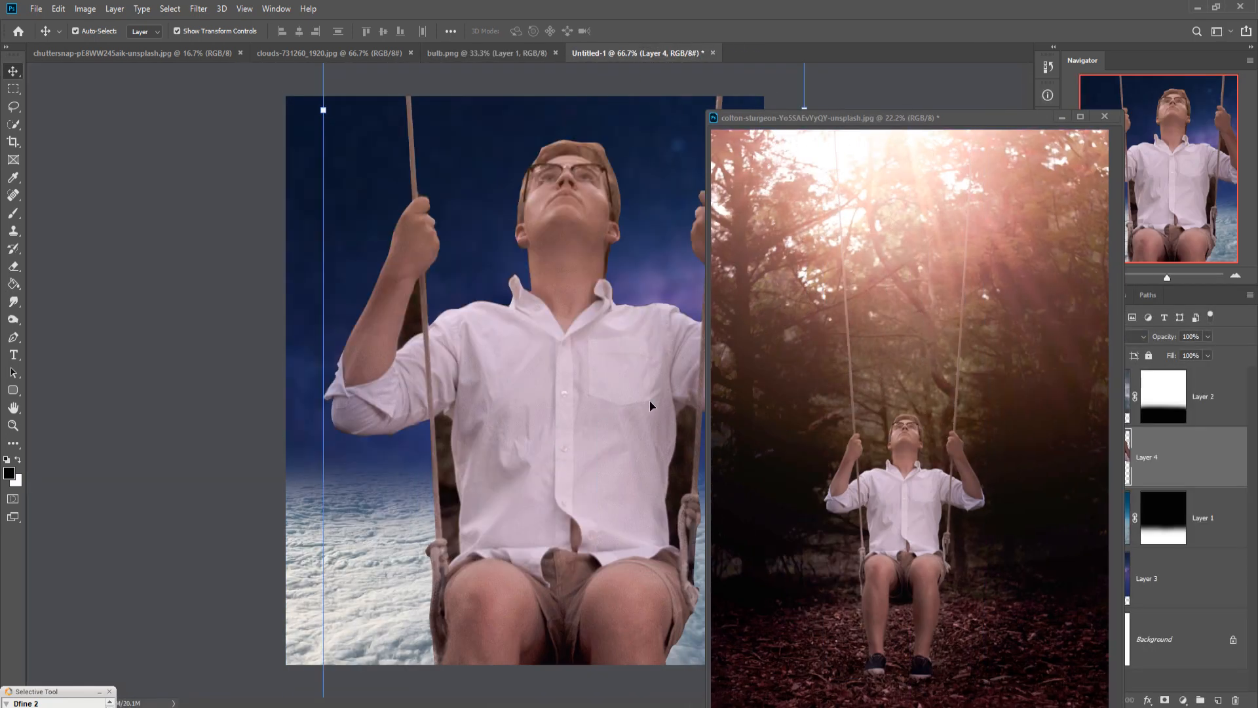
click(1061, 118)
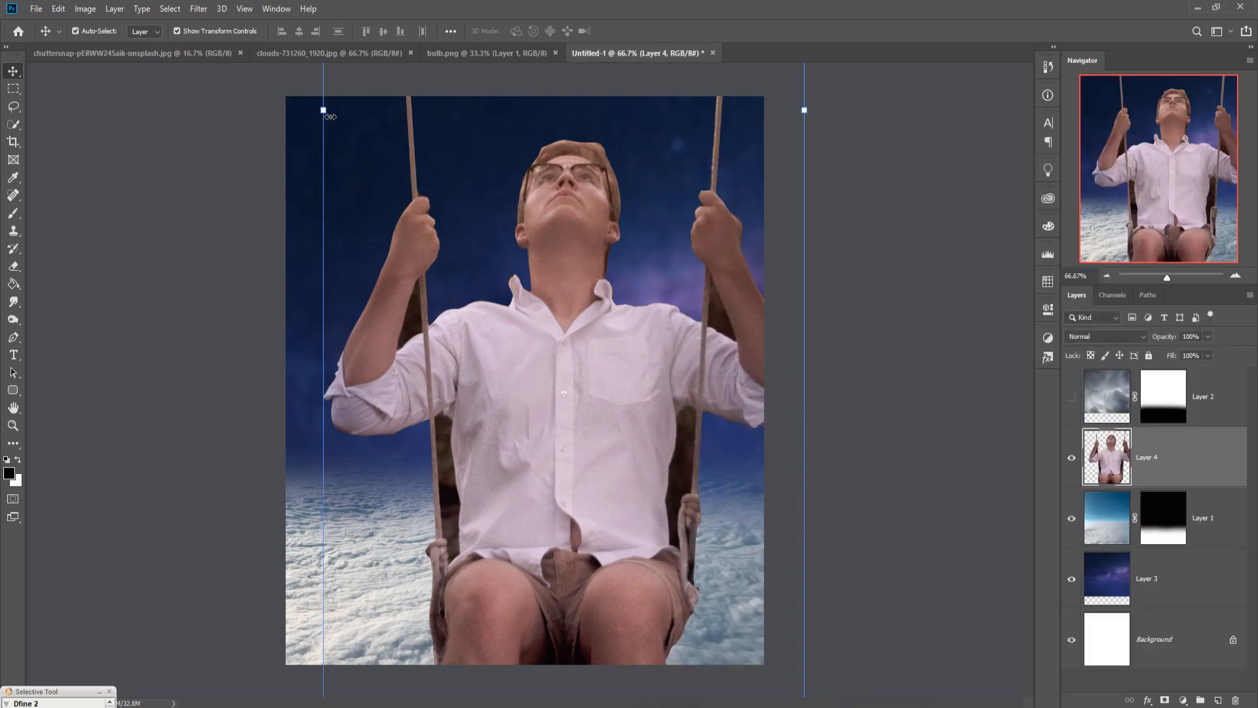
Scale the man on the swing to 16.50% and position him over the clouds in the lower middle of the composite.
drag(331, 117, 634, 110)
drag(686, 197, 526, 480)
drag(640, 393, 569, 409)
drag(548, 456, 549, 482)
drag(585, 429, 561, 420)
drag(534, 473, 529, 488)
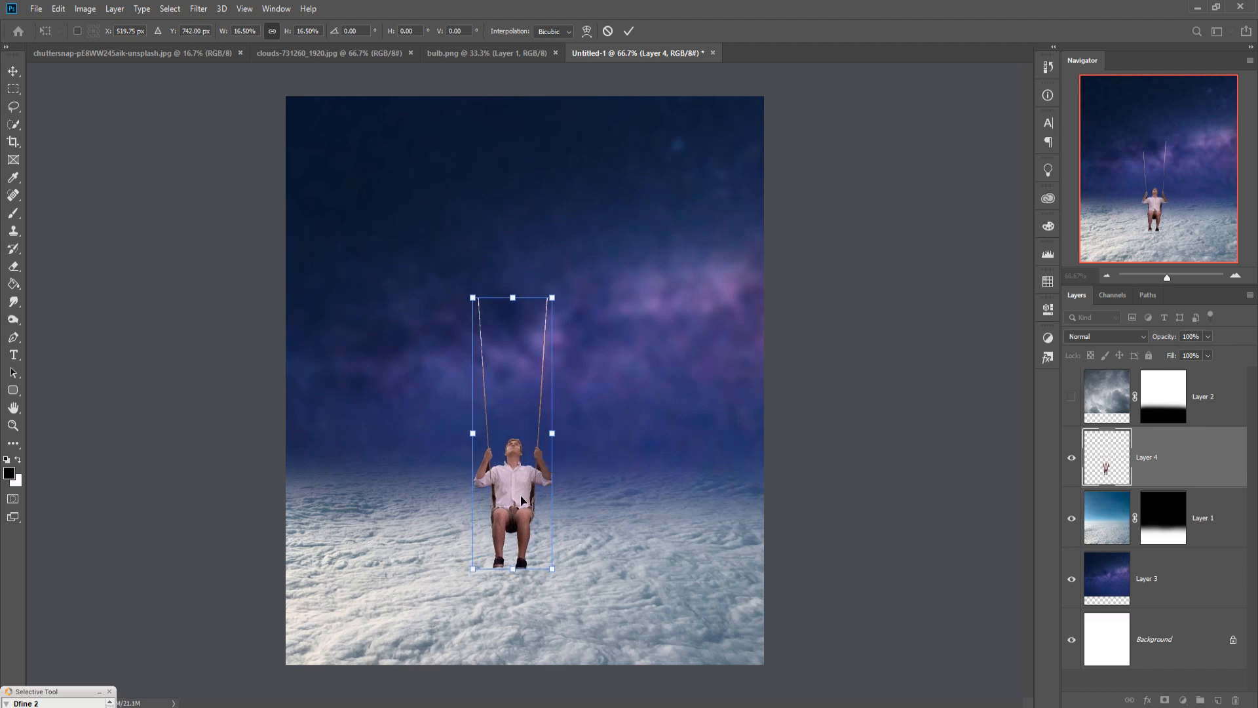
click(629, 32)
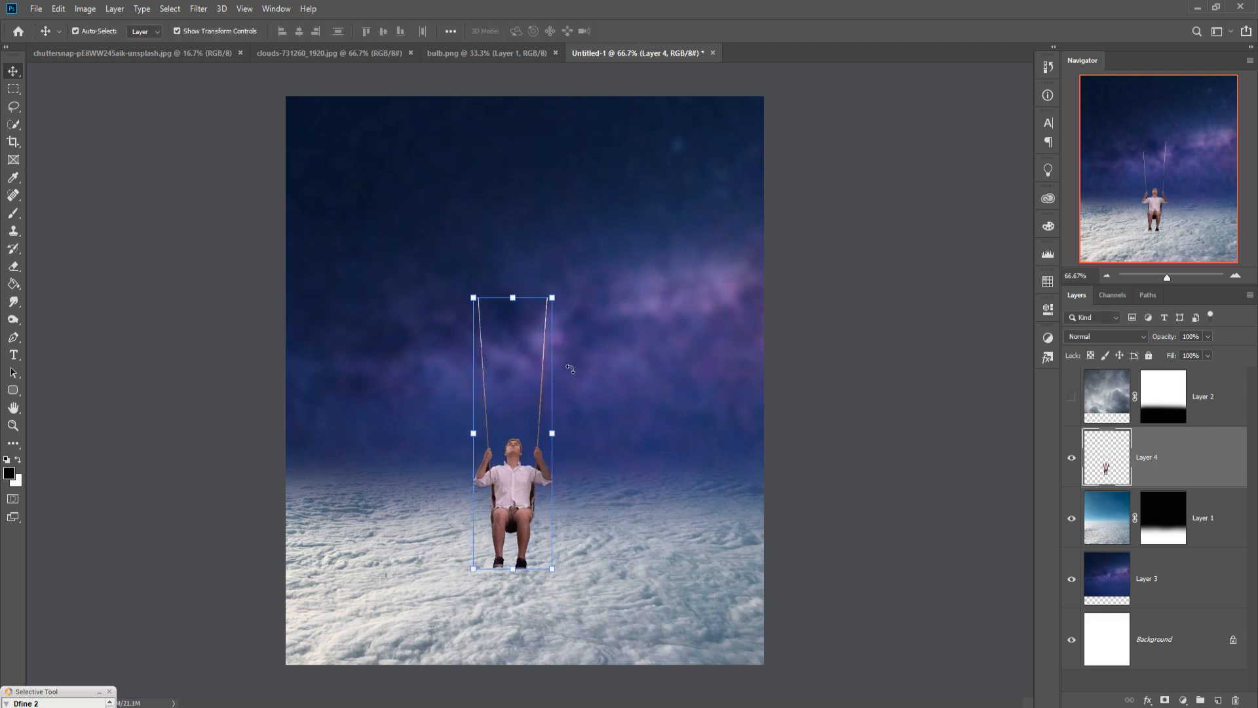
drag(517, 490, 533, 523)
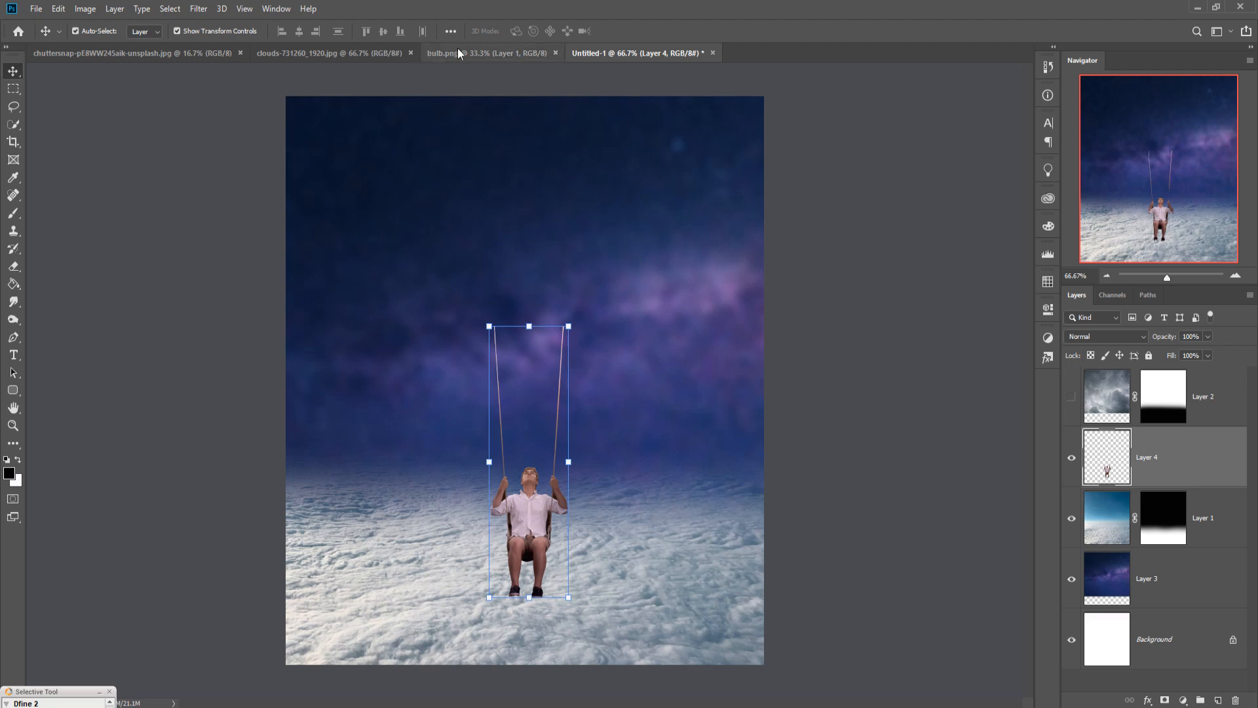
Copy the light bulb from bulb.png into the composite, floating its window beside the canvas and minimizing it once copied.
click(473, 54)
drag(473, 57, 804, 85)
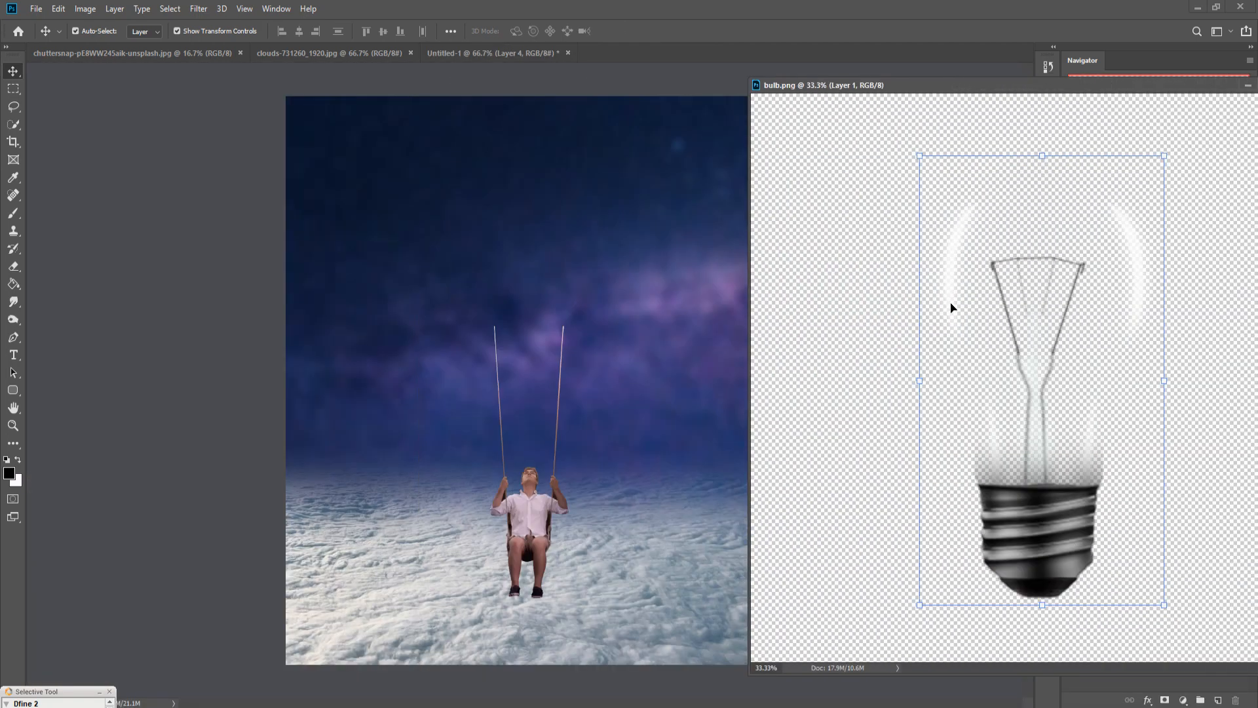
drag(1047, 329, 414, 141)
drag(1001, 406, 547, 369)
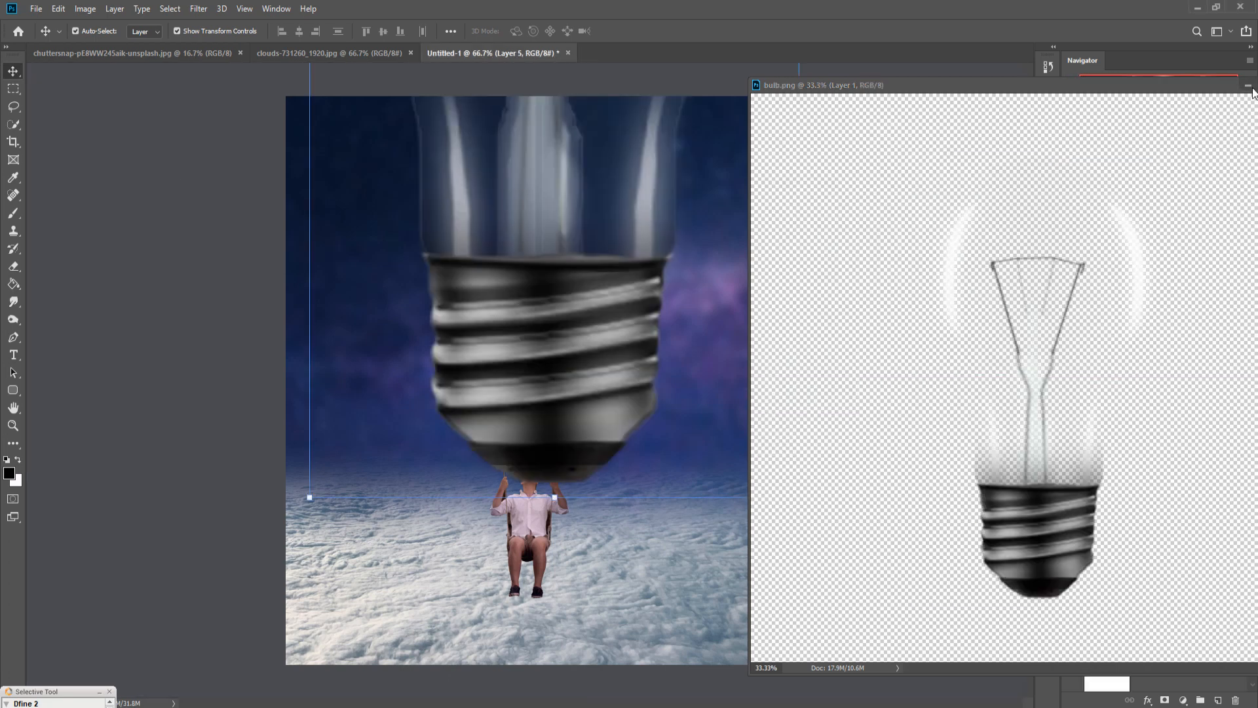
click(1249, 86)
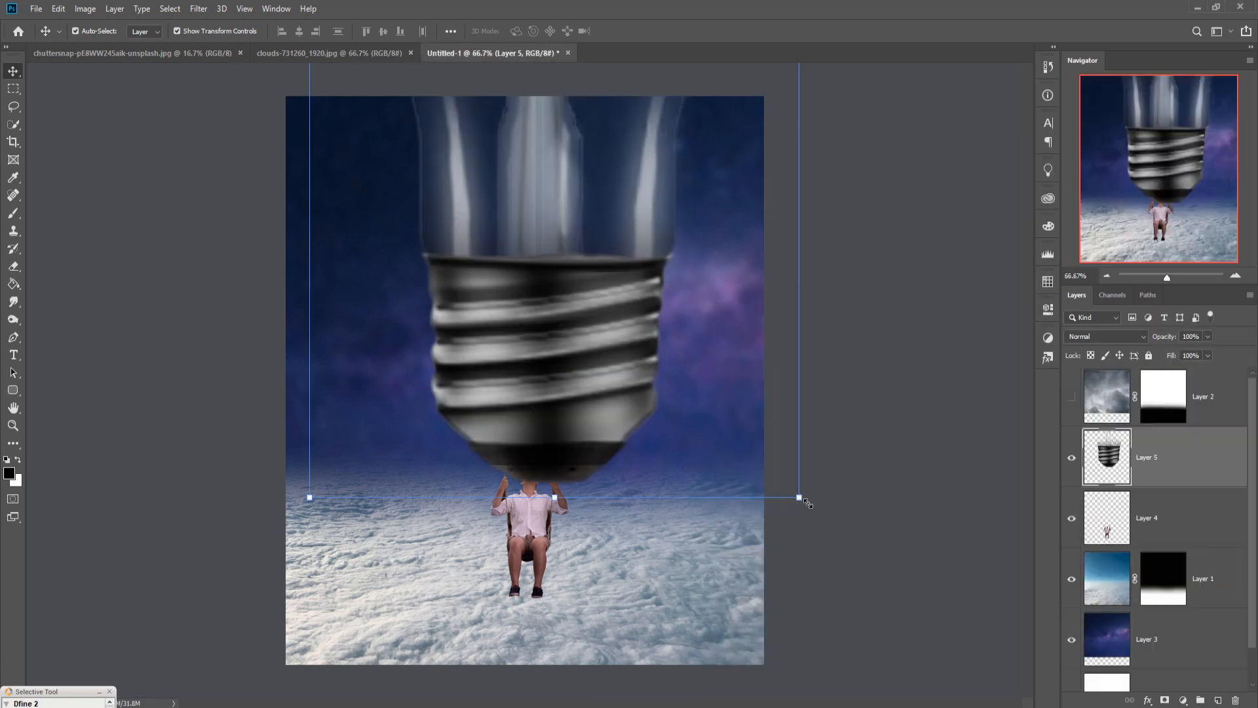
Scale the light bulb to about 30.6% and position it above the man, with its screw base between the swing ropes.
drag(808, 503, 658, 236)
drag(495, 165, 560, 537)
drag(730, 609, 581, 351)
drag(488, 281, 534, 387)
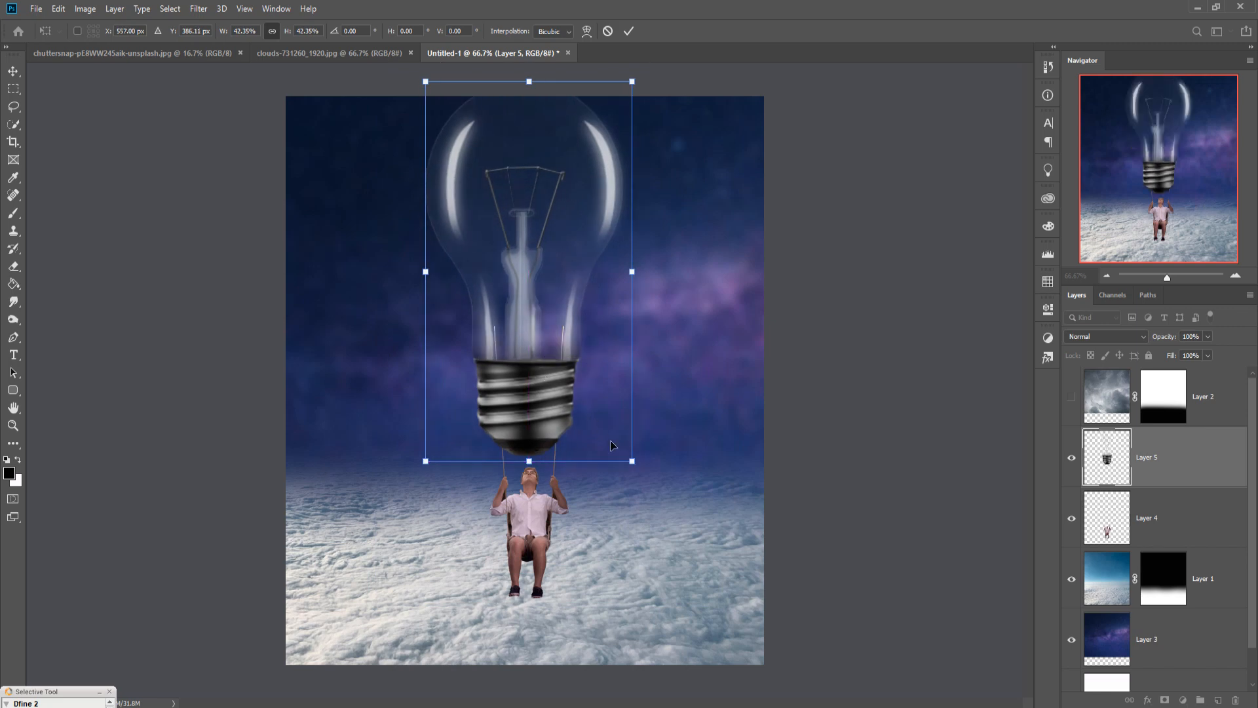
drag(645, 473, 618, 446)
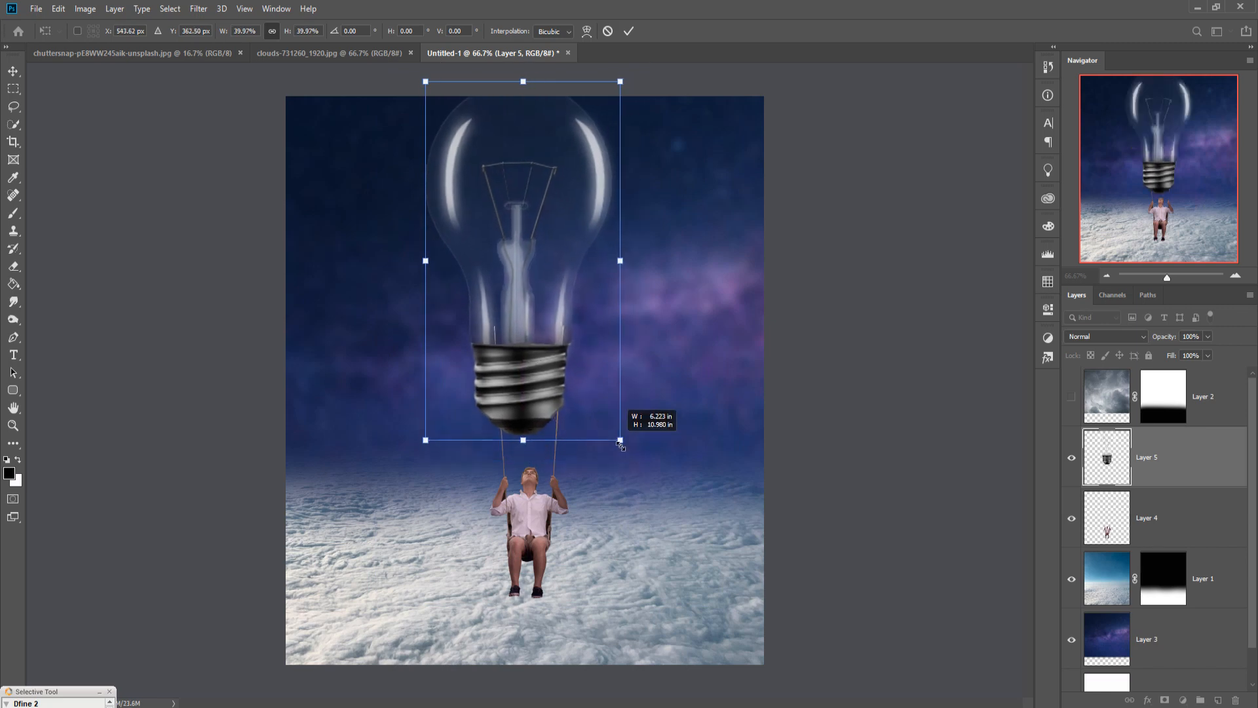
drag(496, 385, 504, 387)
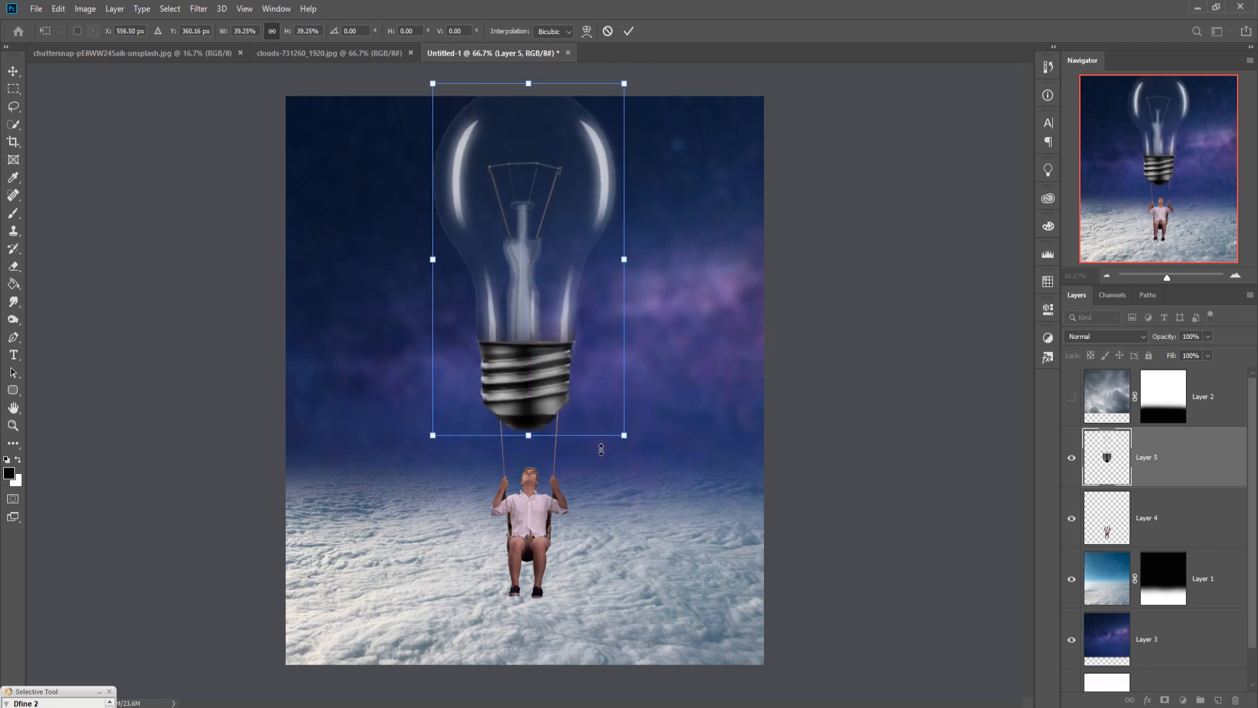
drag(632, 441, 591, 364)
drag(537, 269, 557, 334)
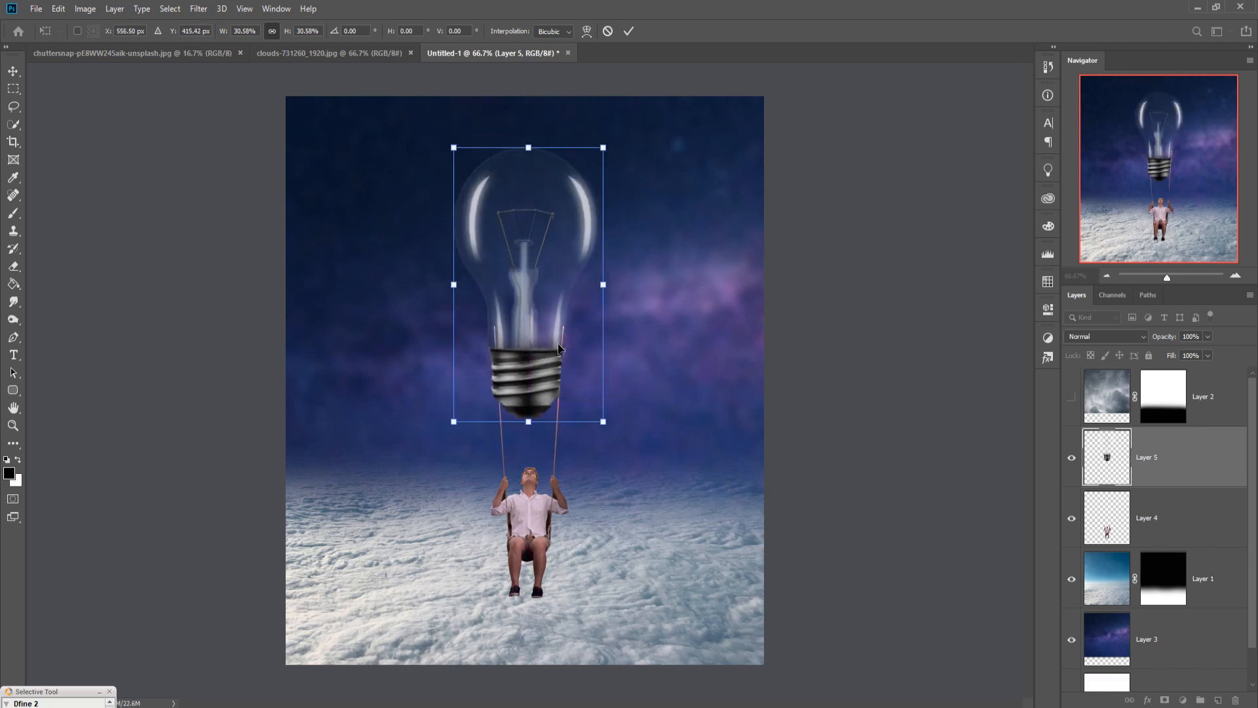
click(628, 31)
click(198, 9)
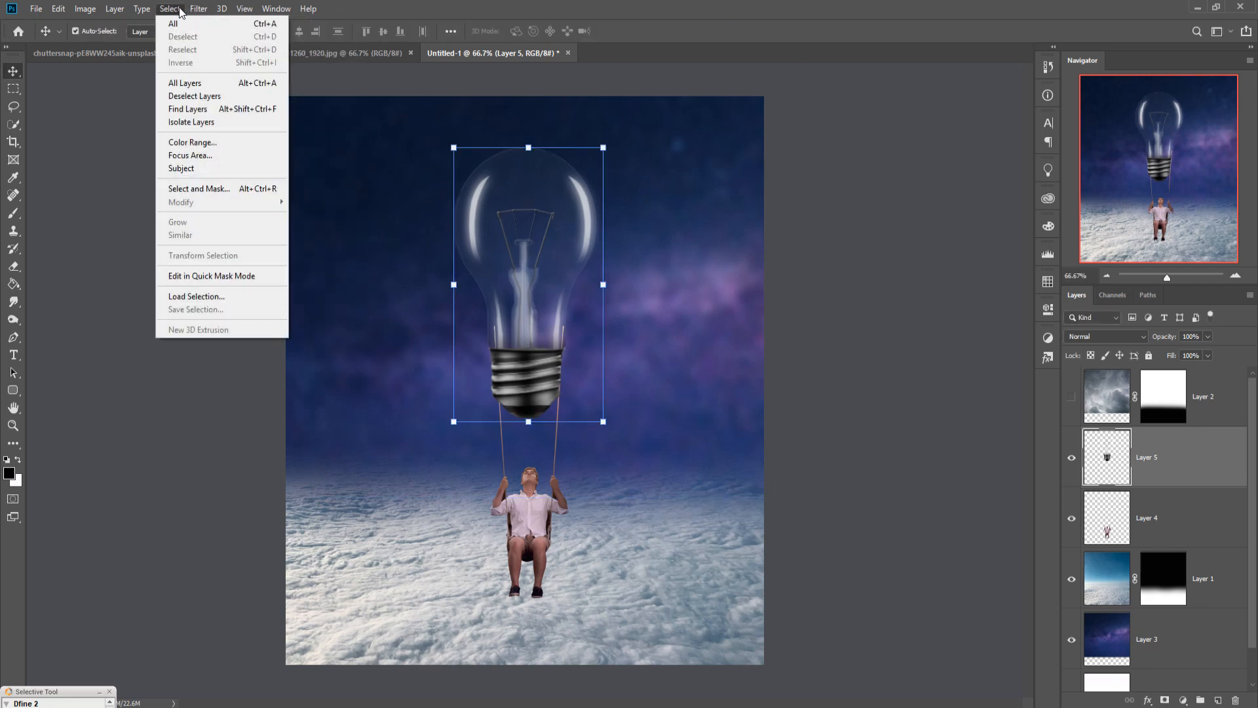
click(180, 10)
click(58, 8)
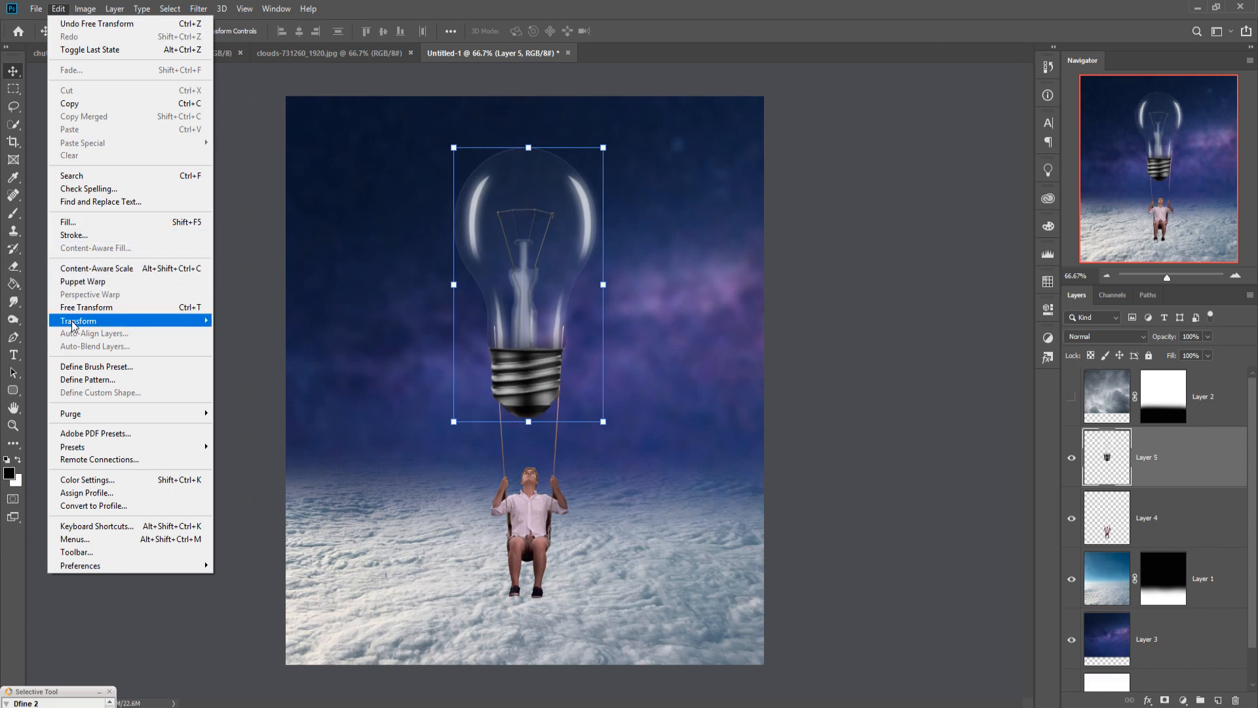
mouse_move(73, 324)
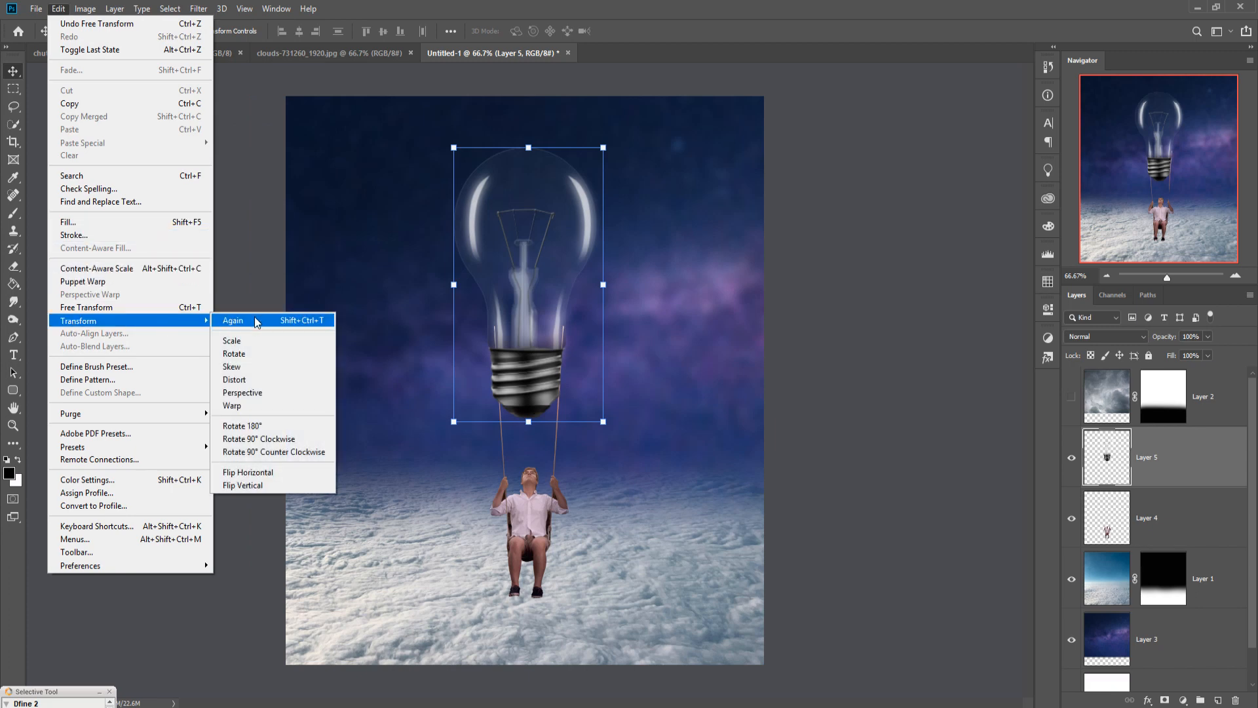
click(236, 406)
drag(499, 346, 504, 349)
key(ctrl+z)
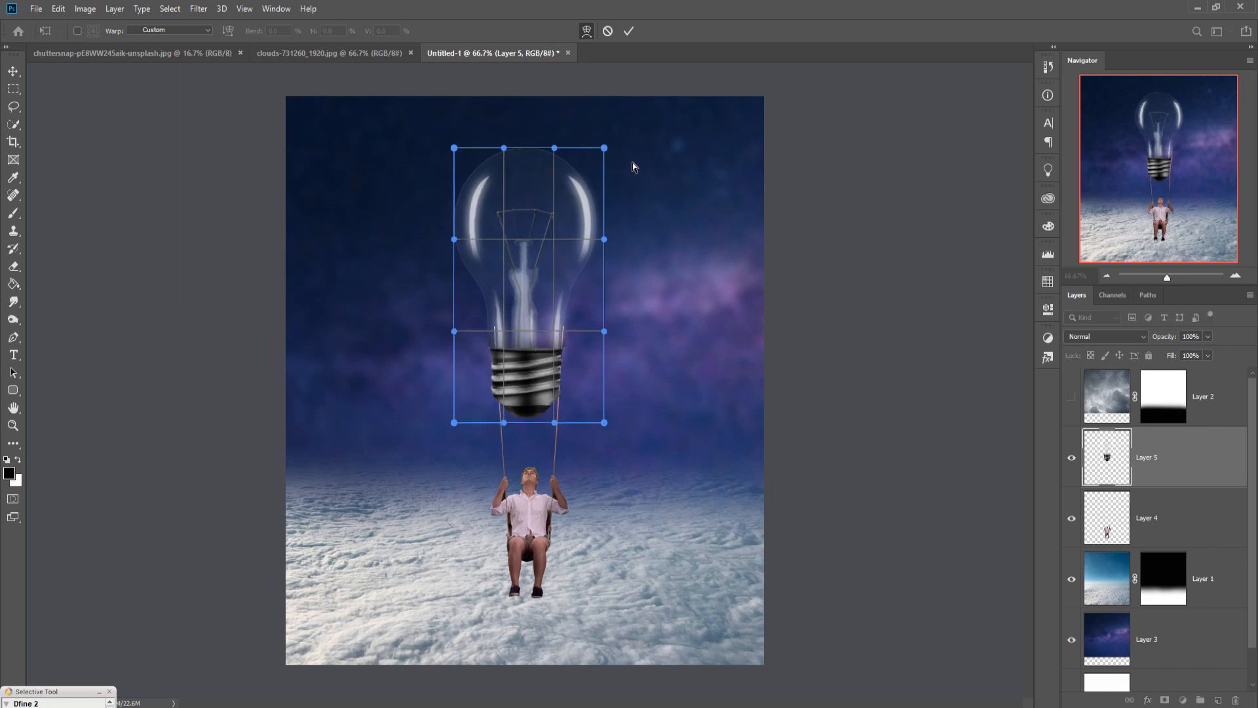
click(628, 32)
Warp Layer 4 with the man so the upper ends of the swing ropes spread to the sides of the bulb's base.
click(1119, 522)
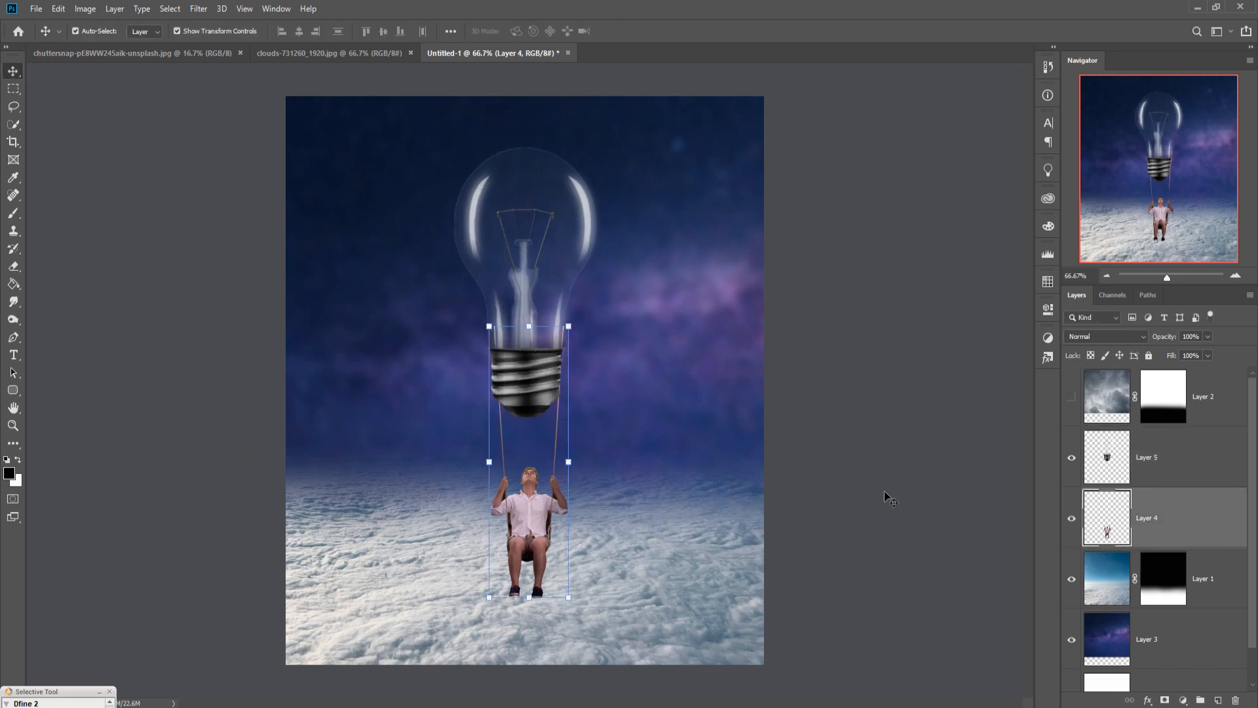
click(58, 9)
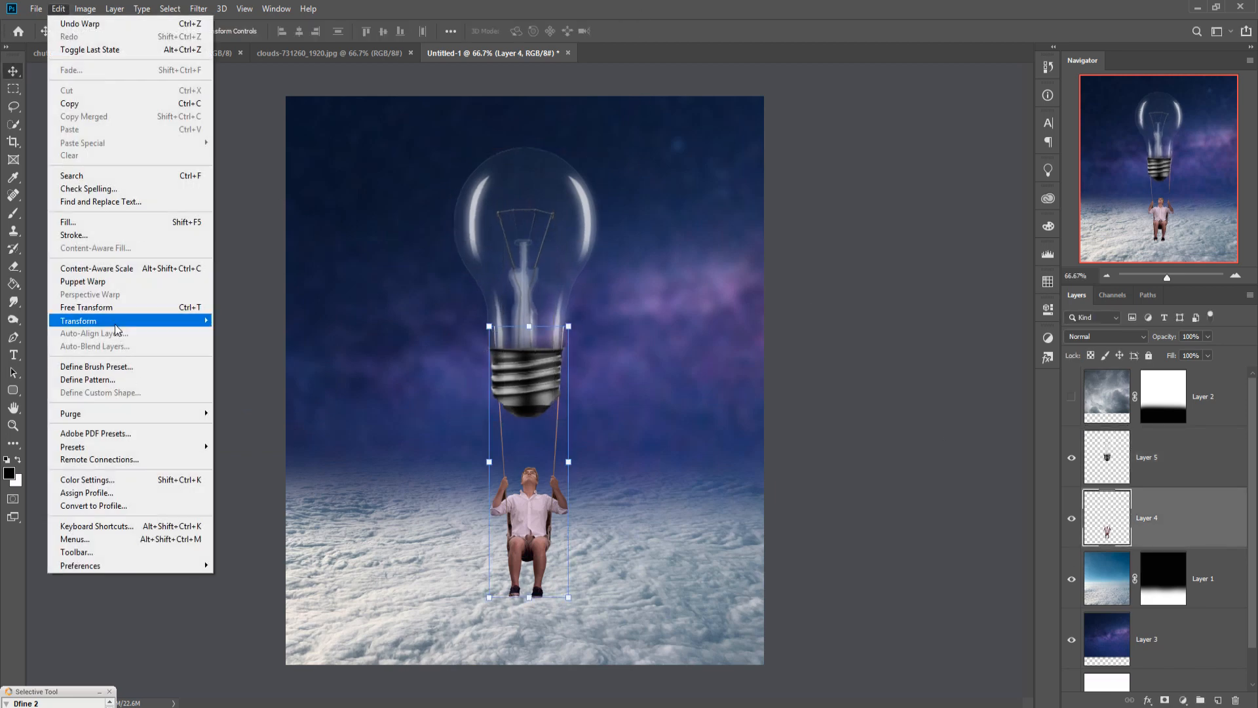
mouse_move(121, 321)
click(248, 406)
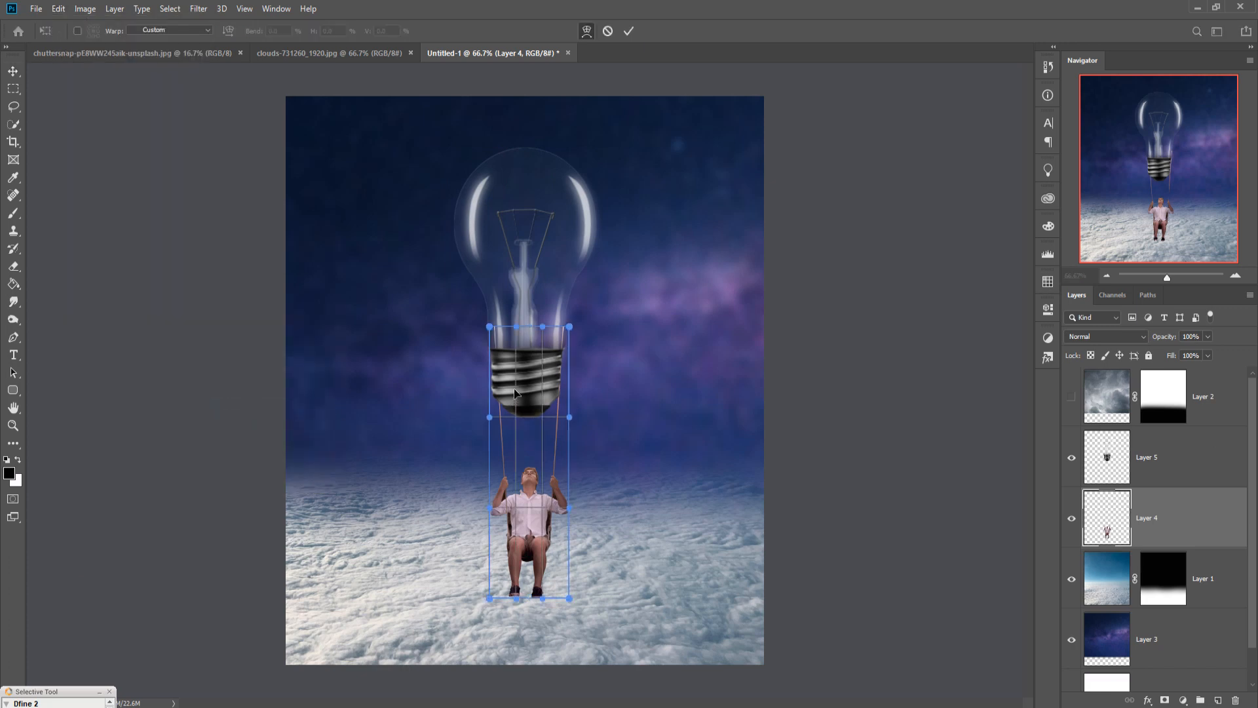
drag(496, 349, 492, 350)
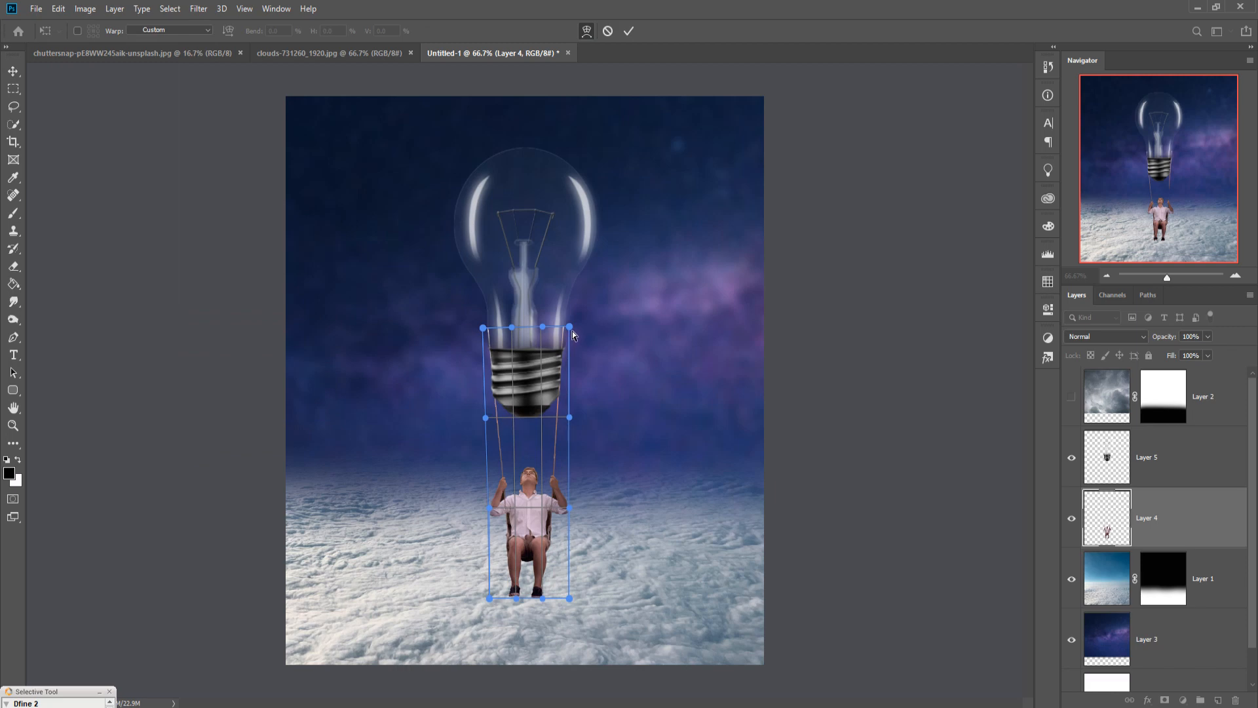
drag(572, 333, 573, 333)
click(628, 31)
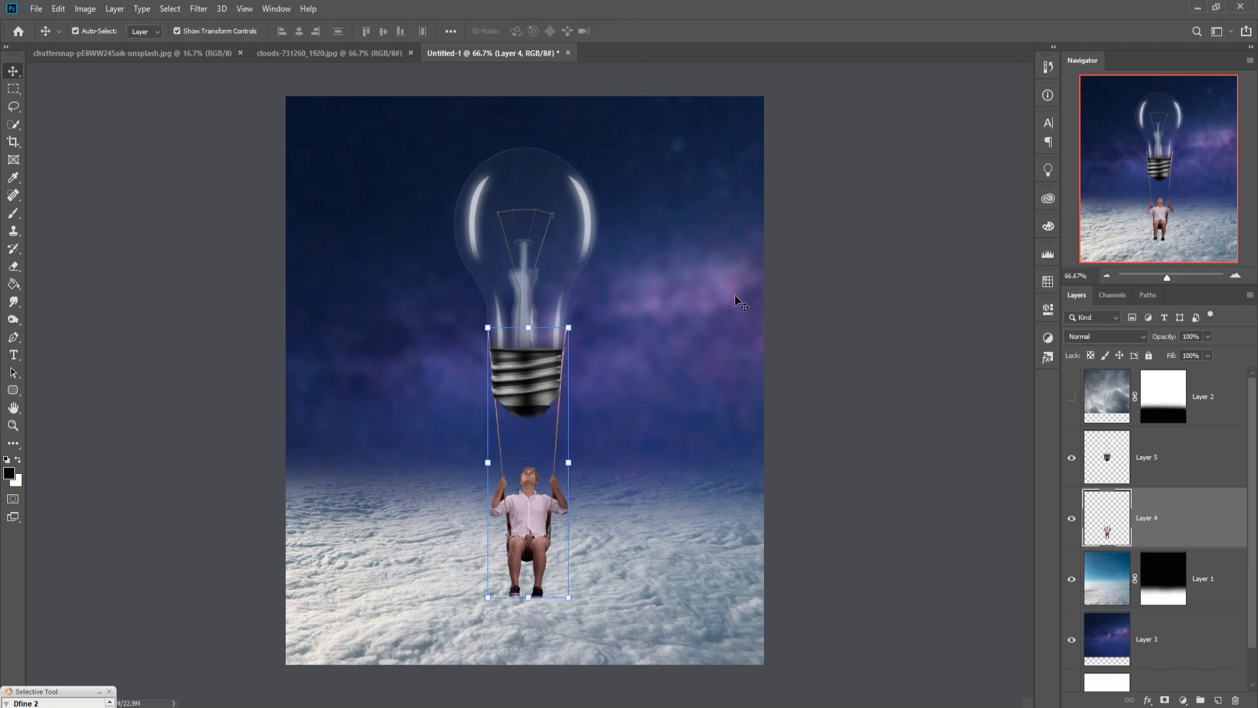
Select the moon in the chuttersnap photo with the Quick Selection tool, subtract the excess background, and activate the Move tool.
click(145, 56)
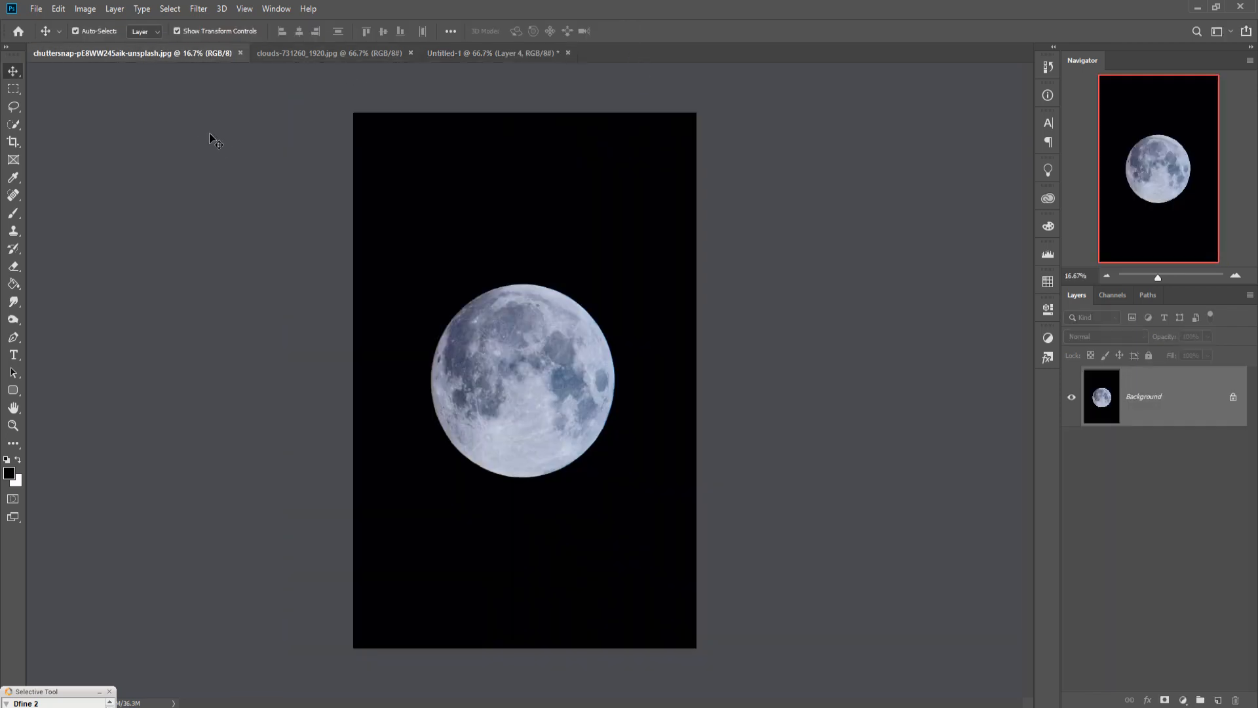
click(13, 124)
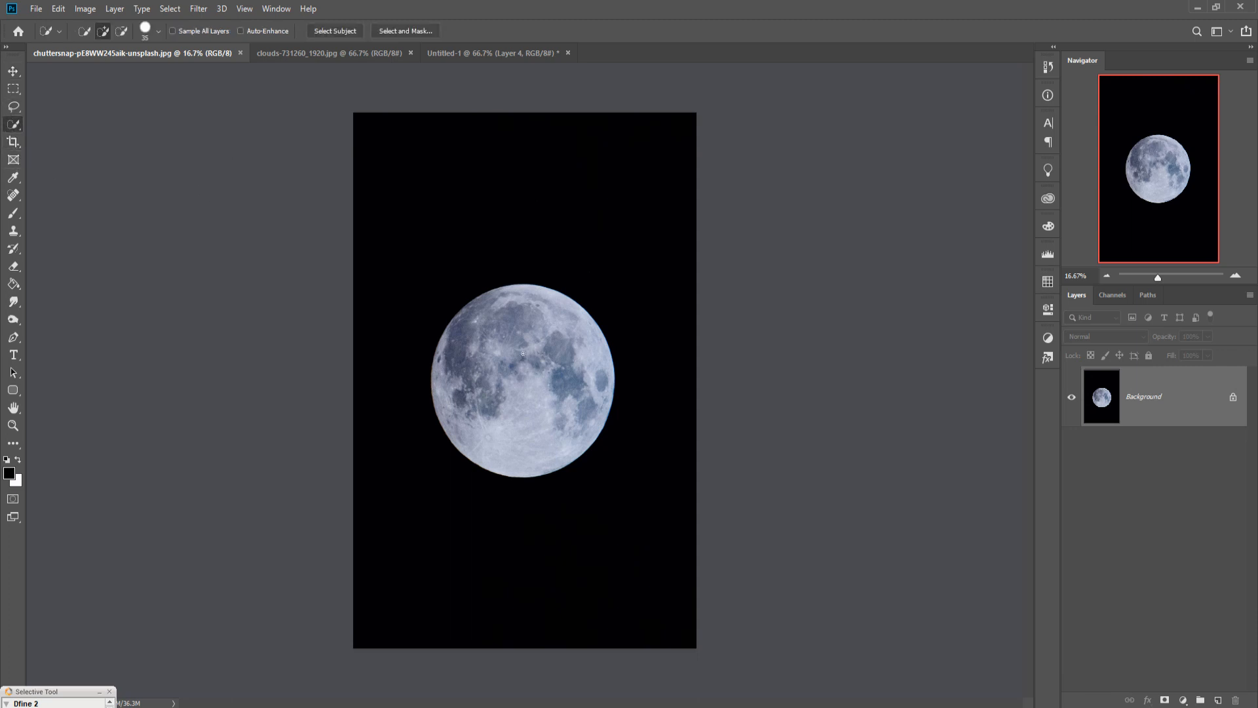
click(516, 298)
click(121, 30)
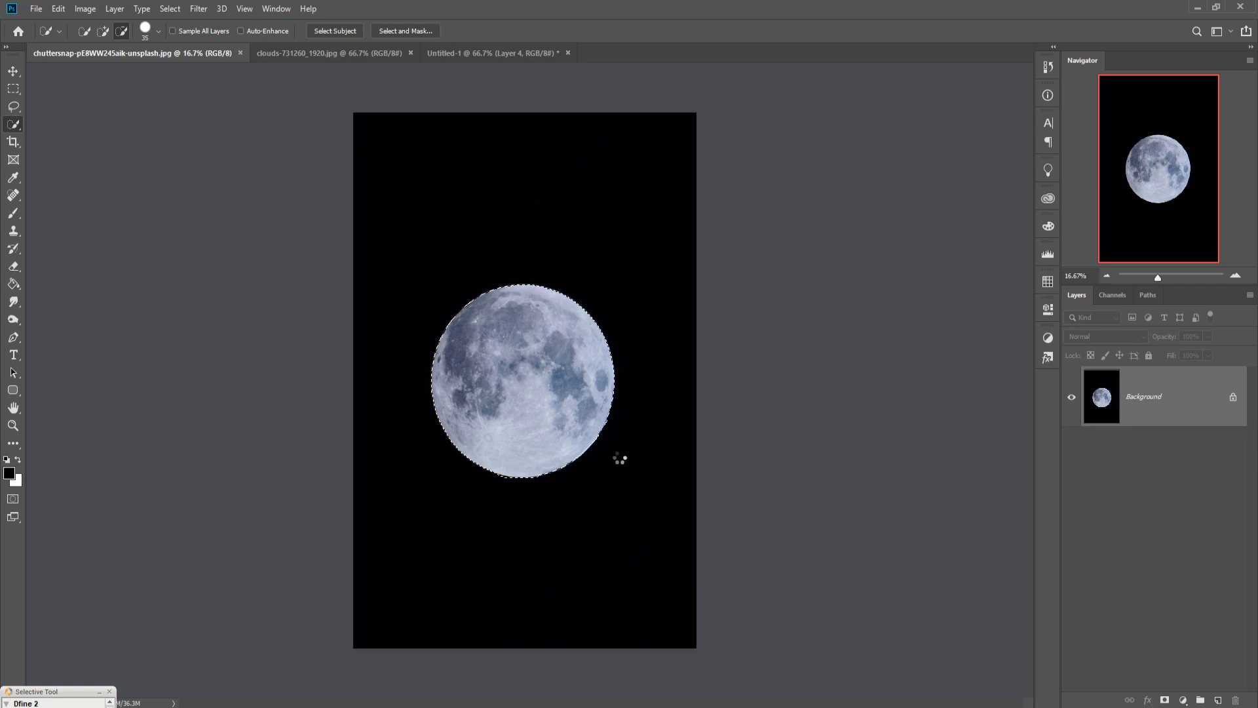
click(13, 70)
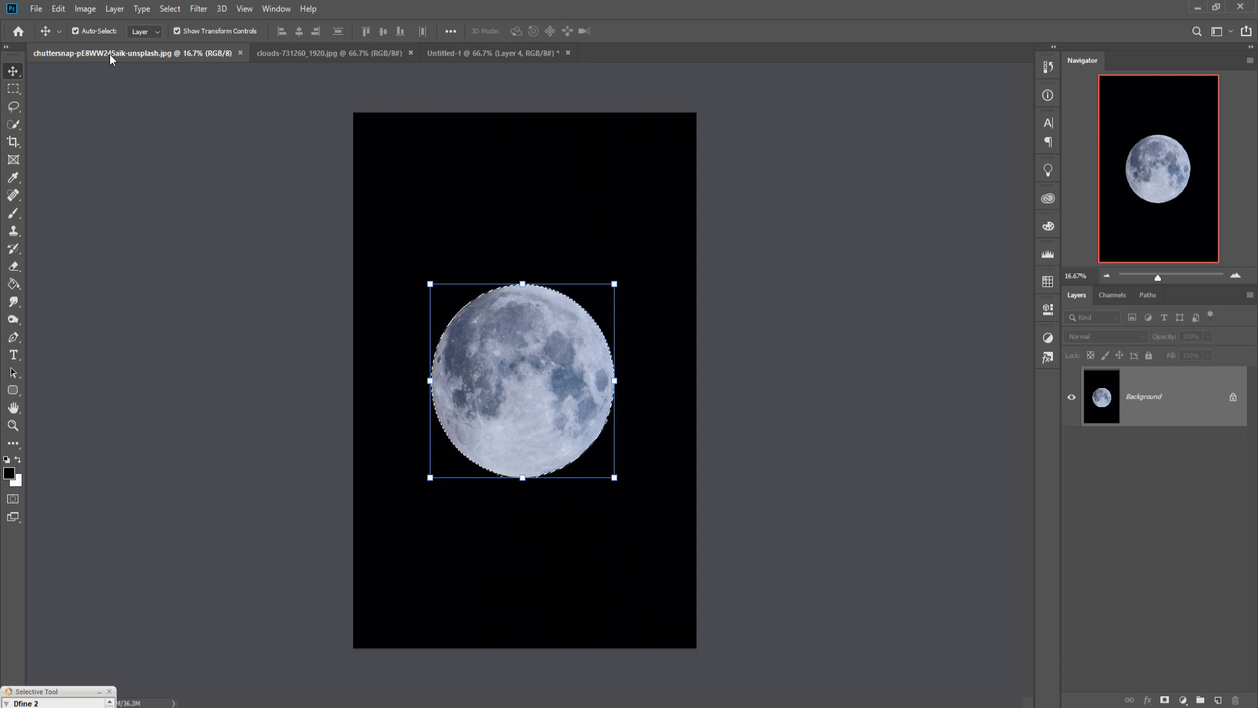
Copy the selected moon into the composite beneath the bulb layer, floating its photo beside the canvas and minimizing it once copied.
drag(108, 54, 858, 197)
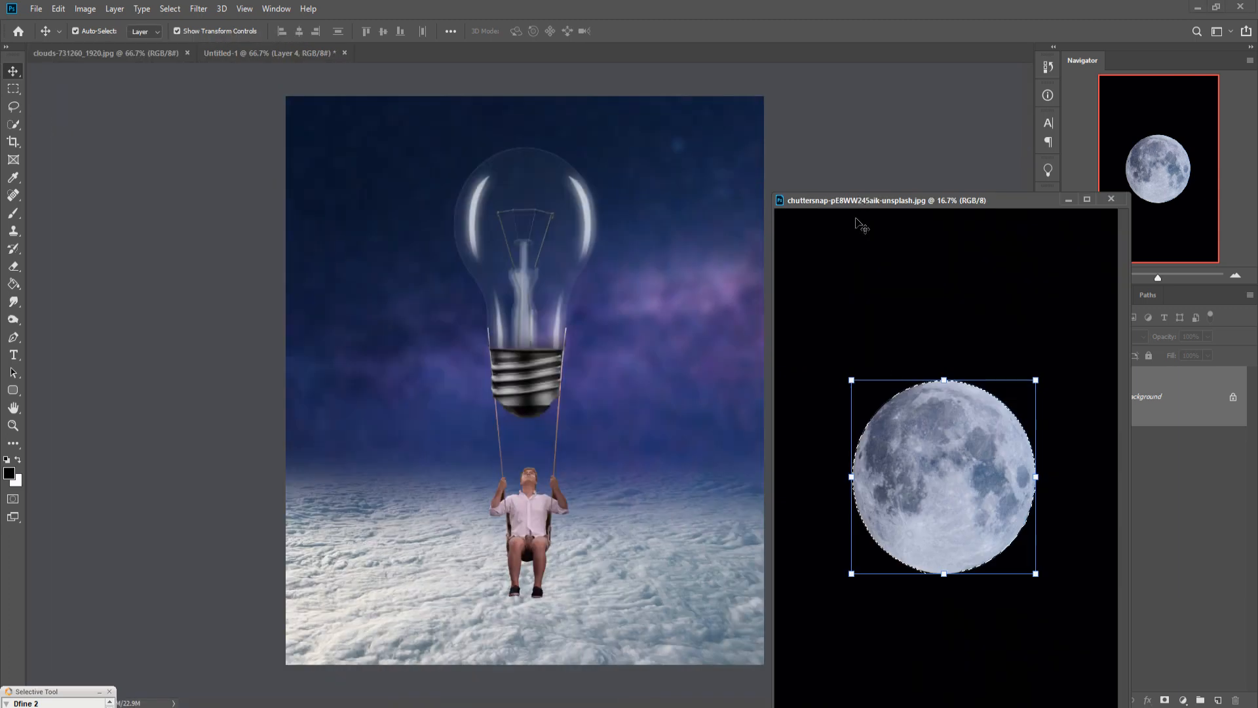
drag(951, 462, 551, 193)
click(1070, 199)
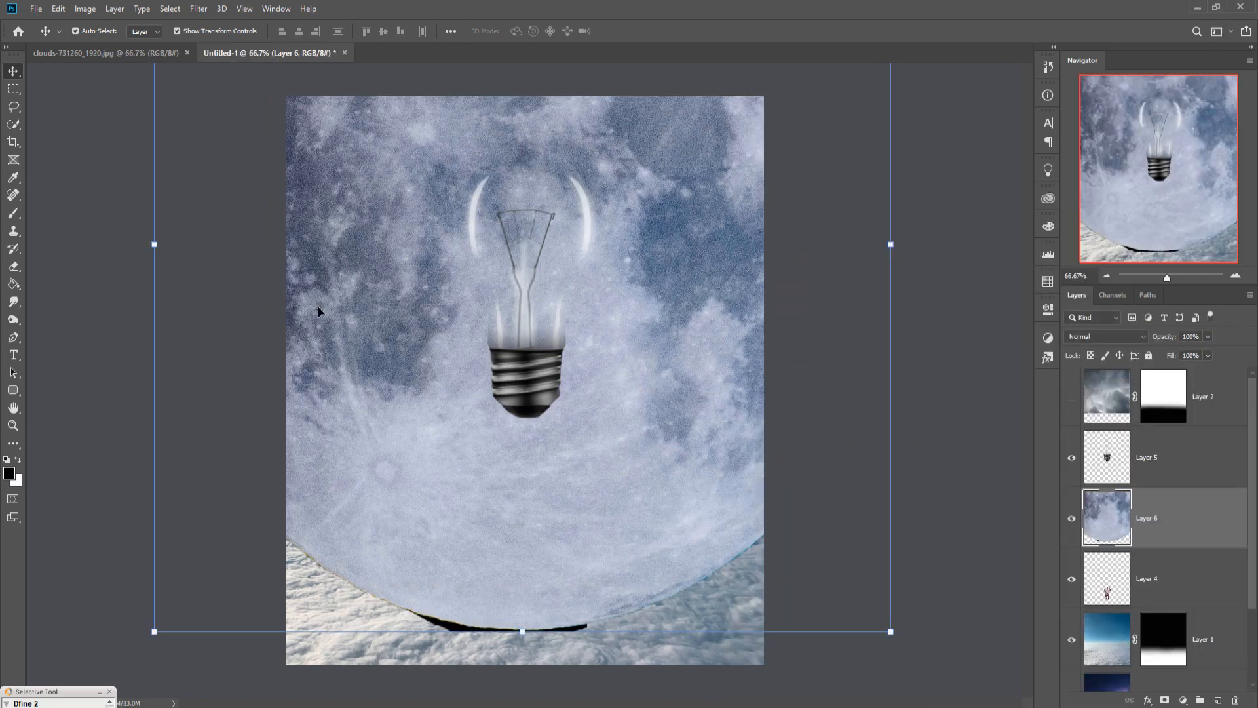
Scale the moon on Layer 6 down to about 18.2% and center it inside the bulb's glass.
drag(162, 254, 463, 236)
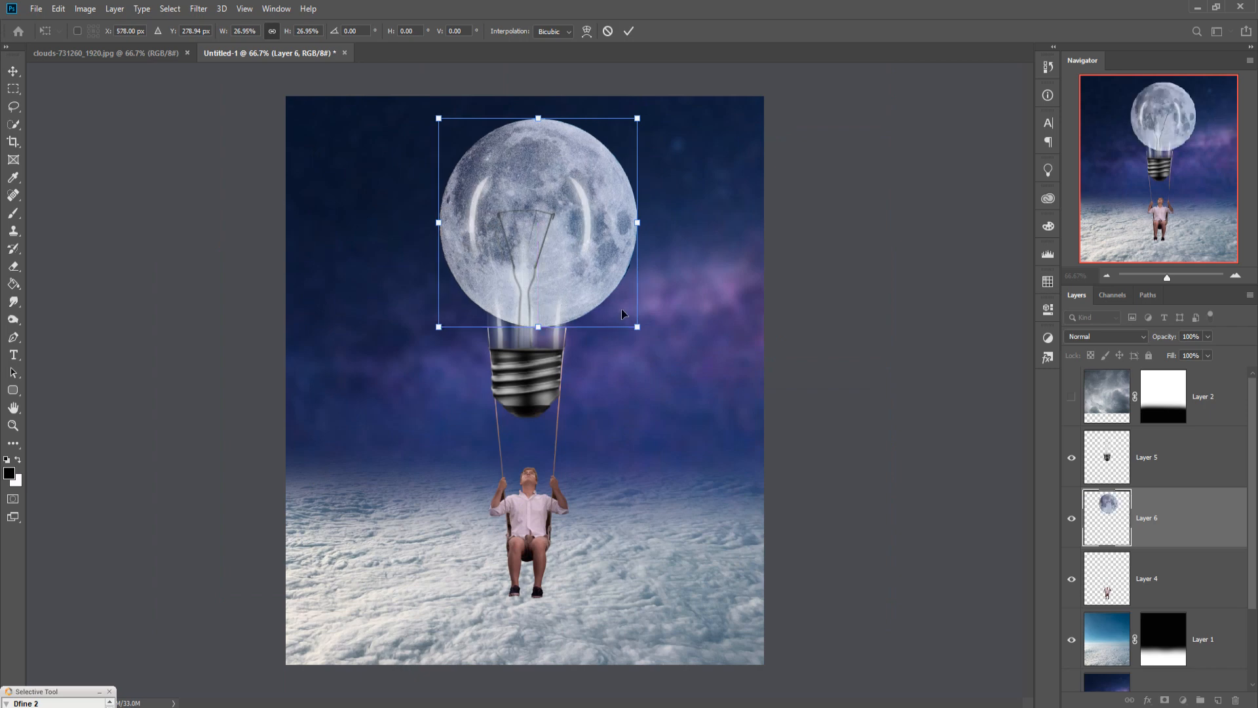
drag(641, 337, 554, 235)
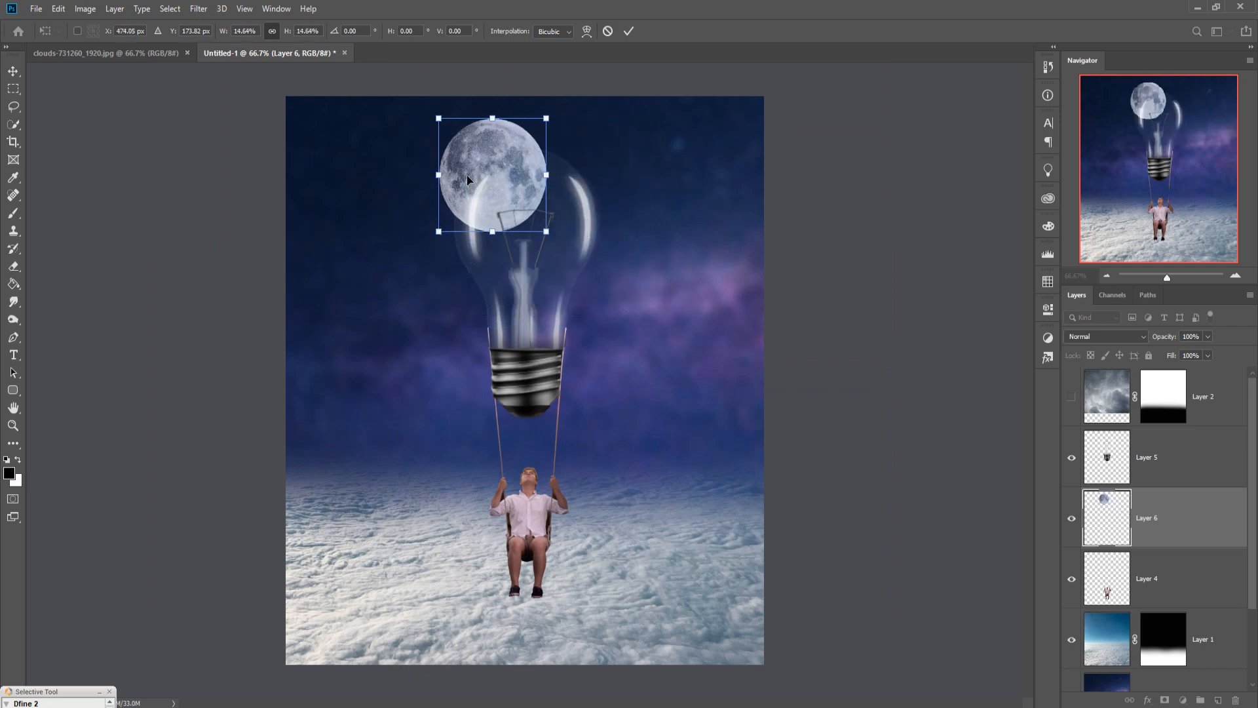
drag(461, 165, 491, 203)
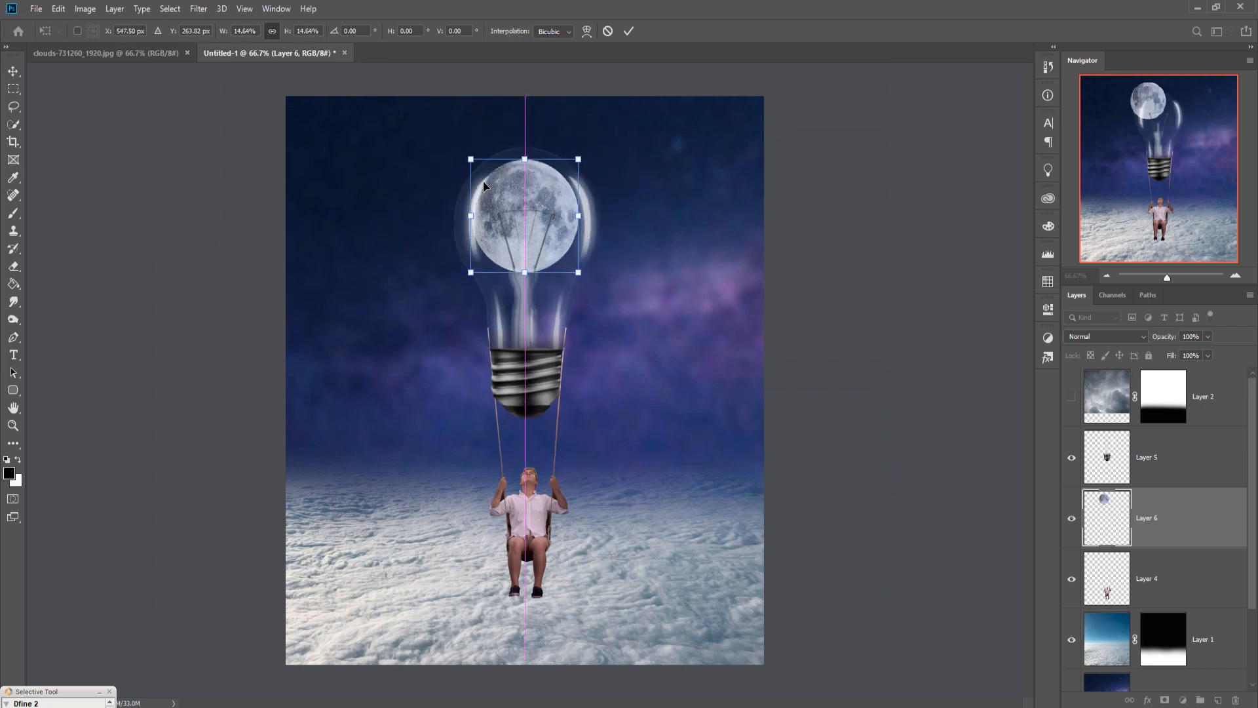
drag(472, 273, 461, 282)
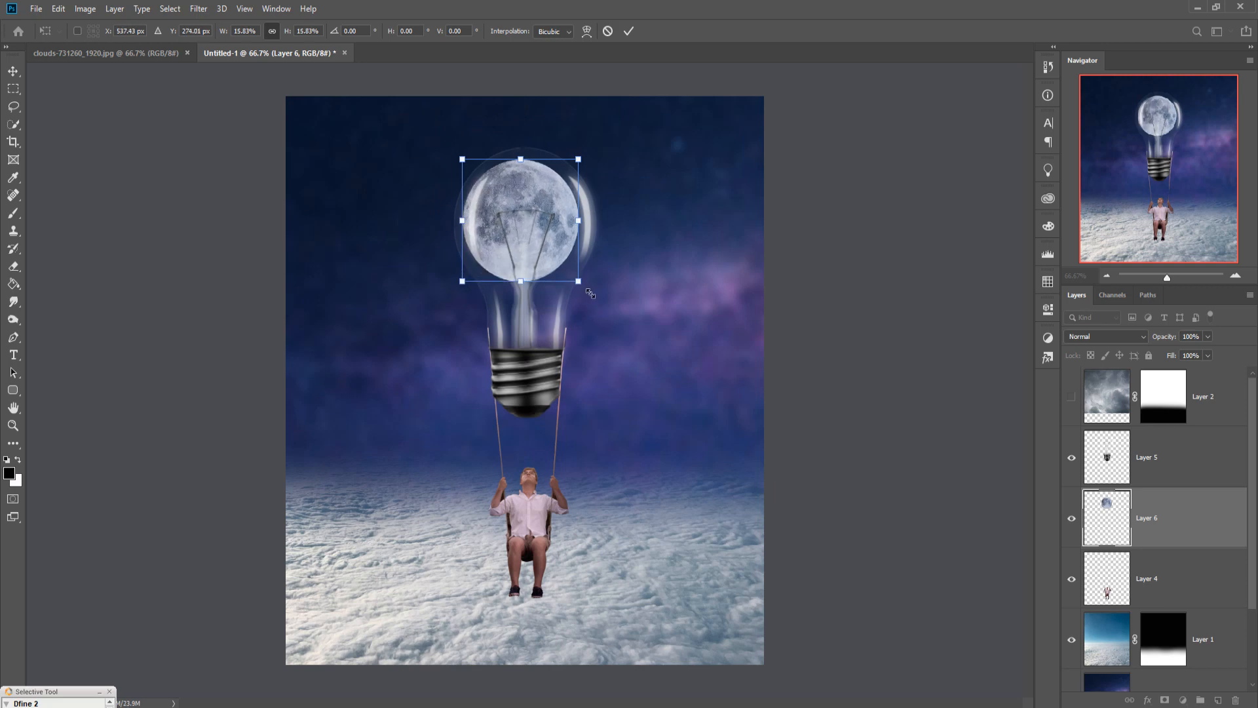
drag(580, 283, 589, 292)
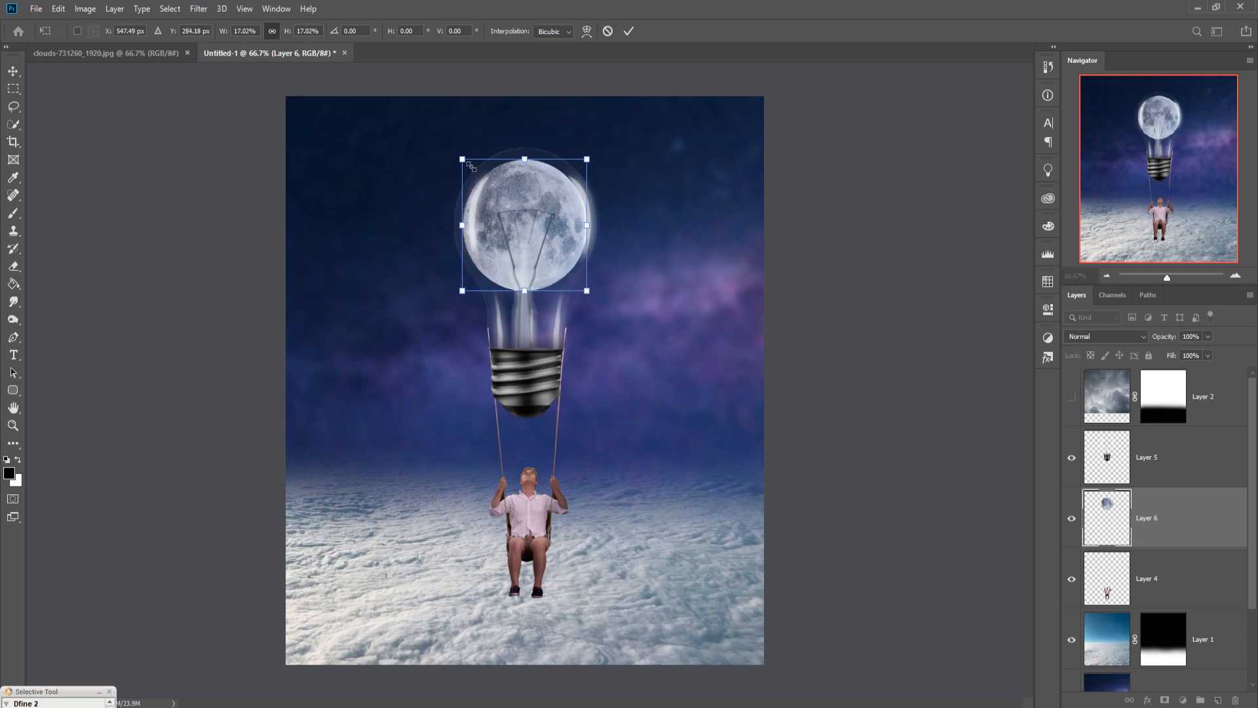
drag(470, 166, 464, 160)
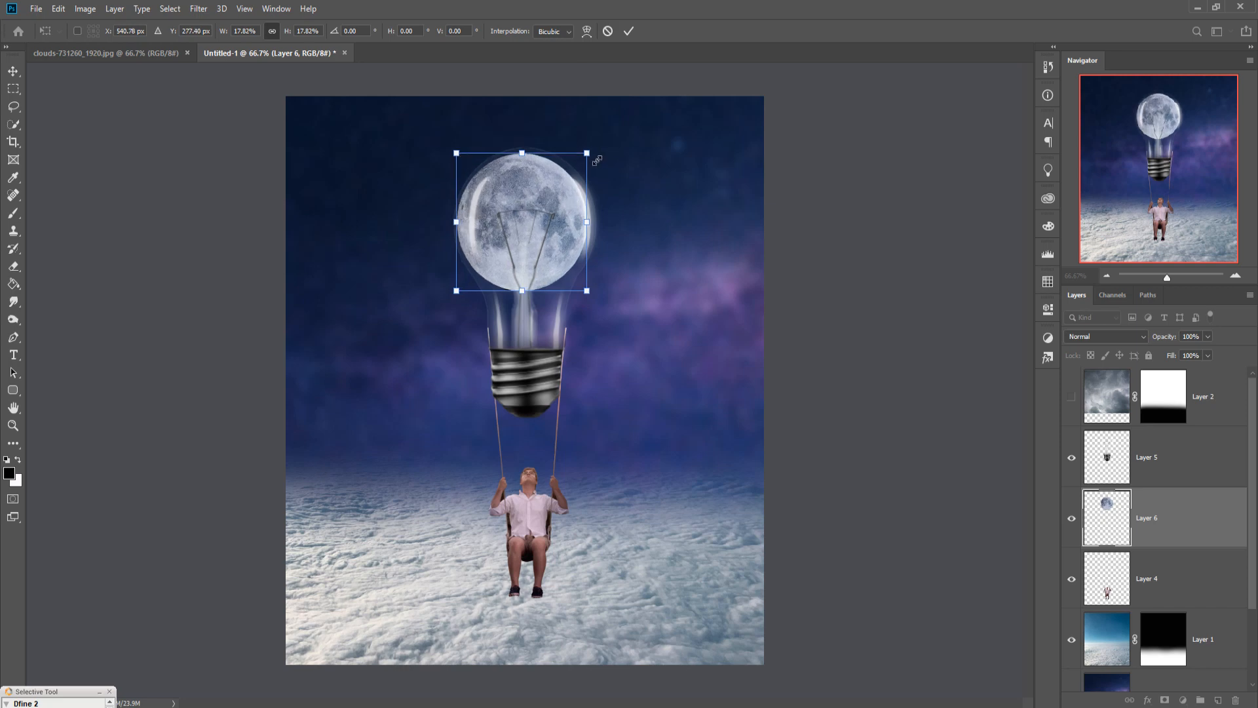
drag(587, 154, 591, 150)
drag(561, 205, 563, 203)
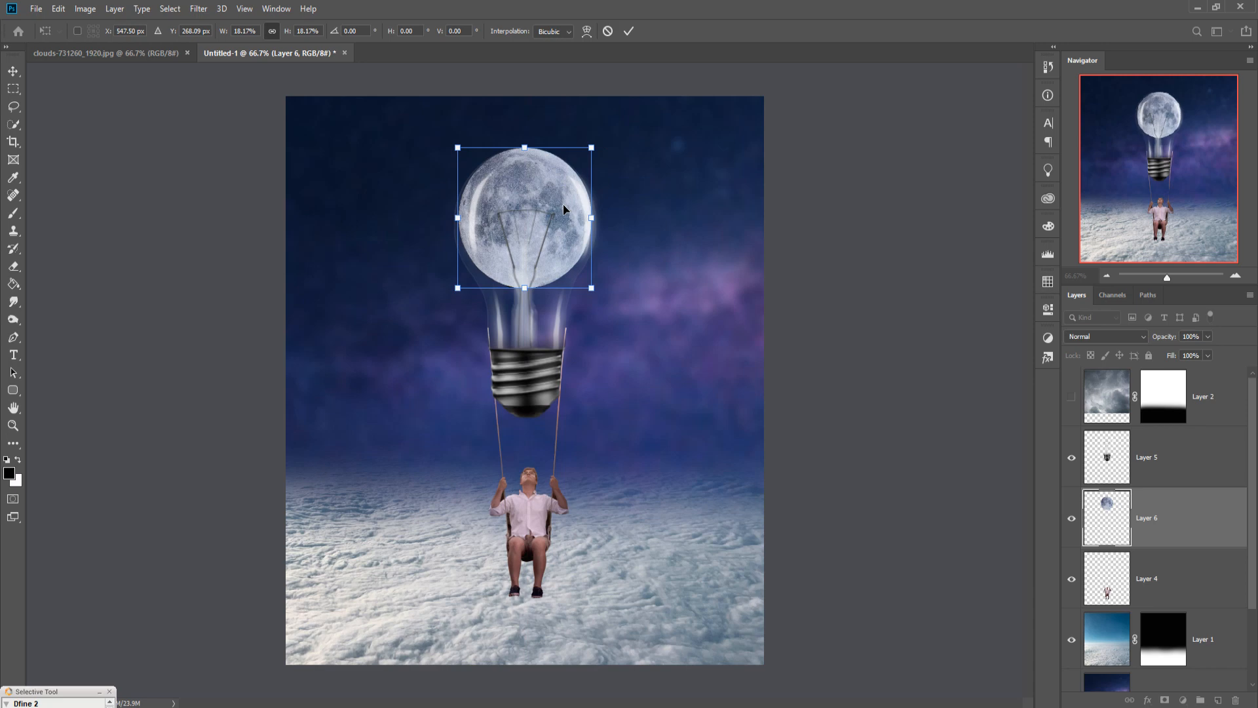
Fine-tune the moon's position within the glass, enlarge it slightly to about 18.44%, and commit the transform.
key(Down)
key(Down)
key(Down)
key(Down)
key(Down)
key(Down)
key(Down)
key(Down)
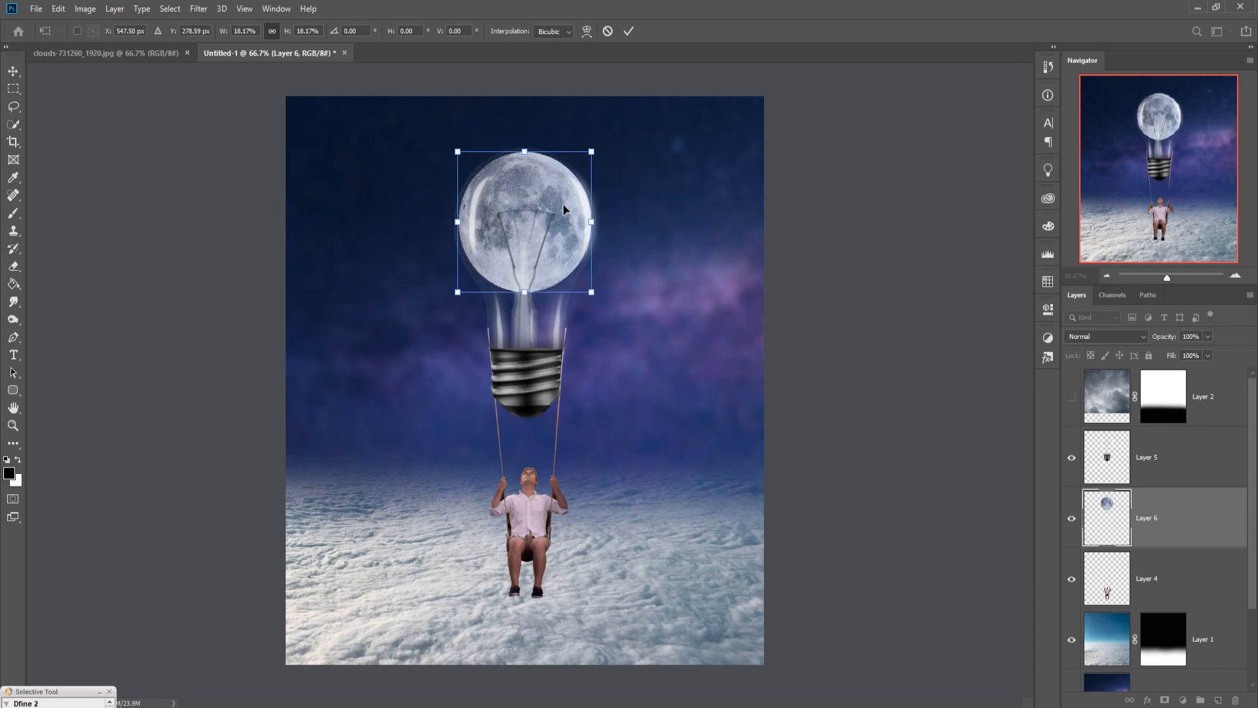
key(Up)
key(Up)
key(Right)
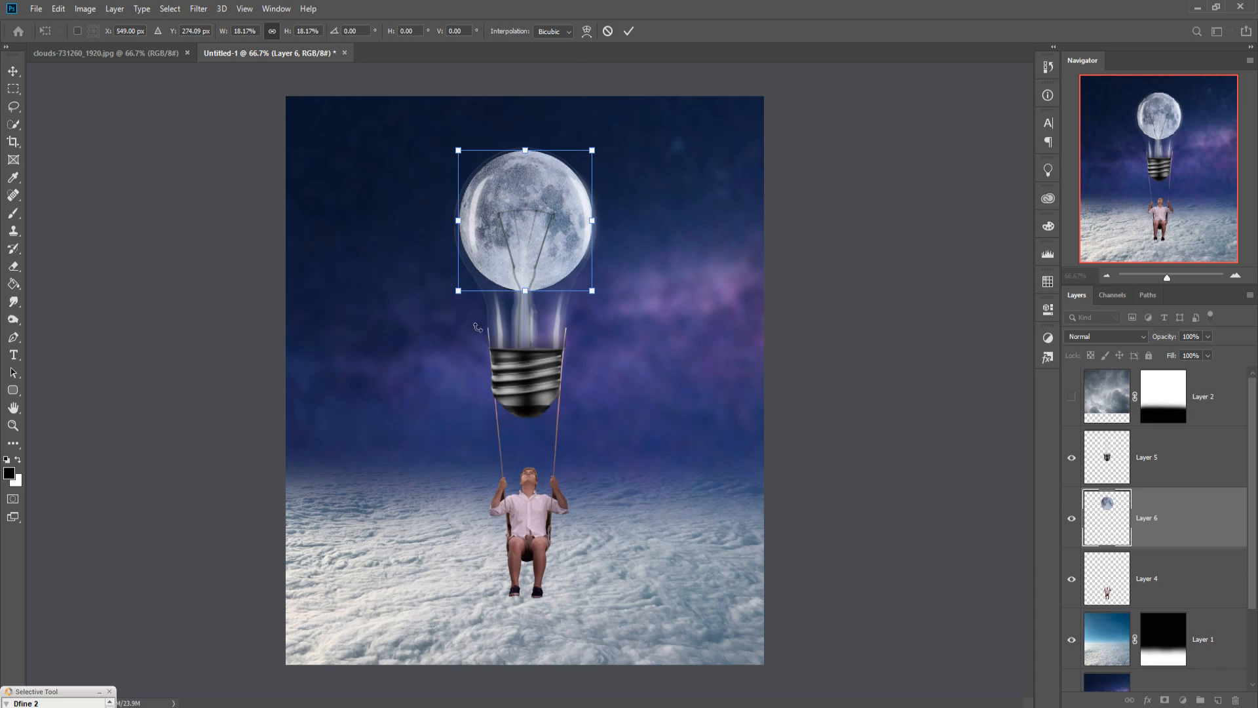
drag(463, 296, 461, 299)
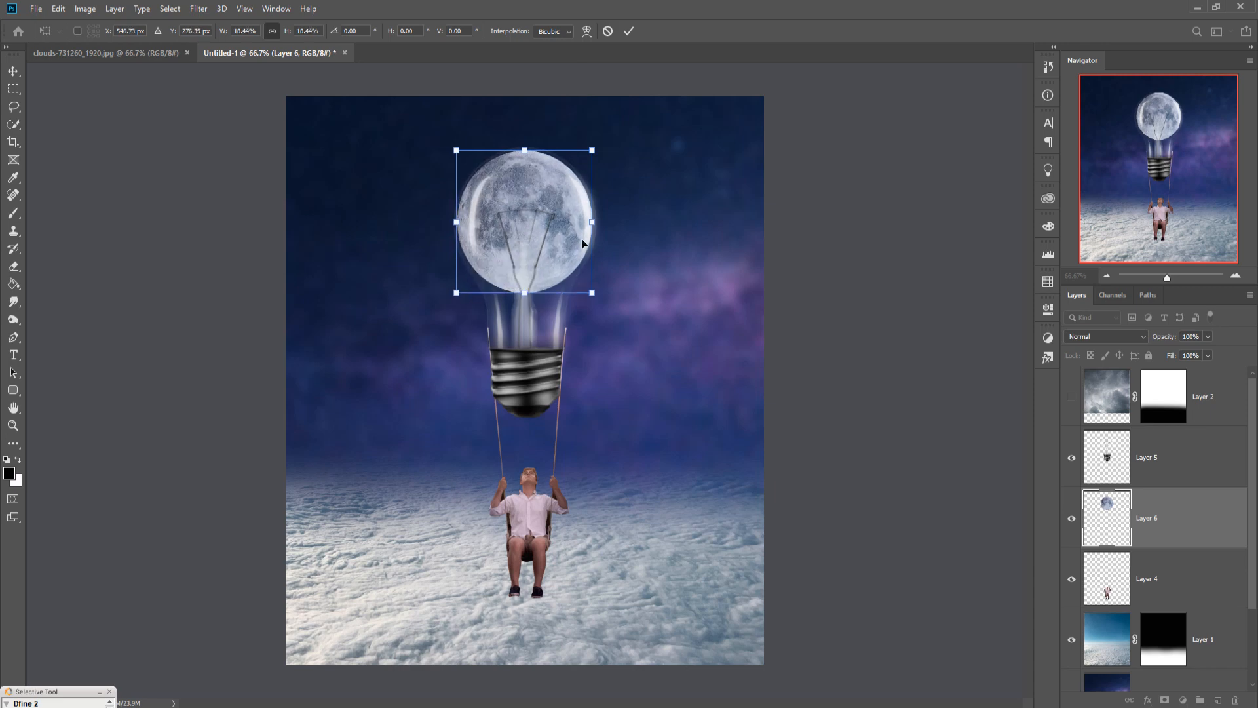
click(628, 31)
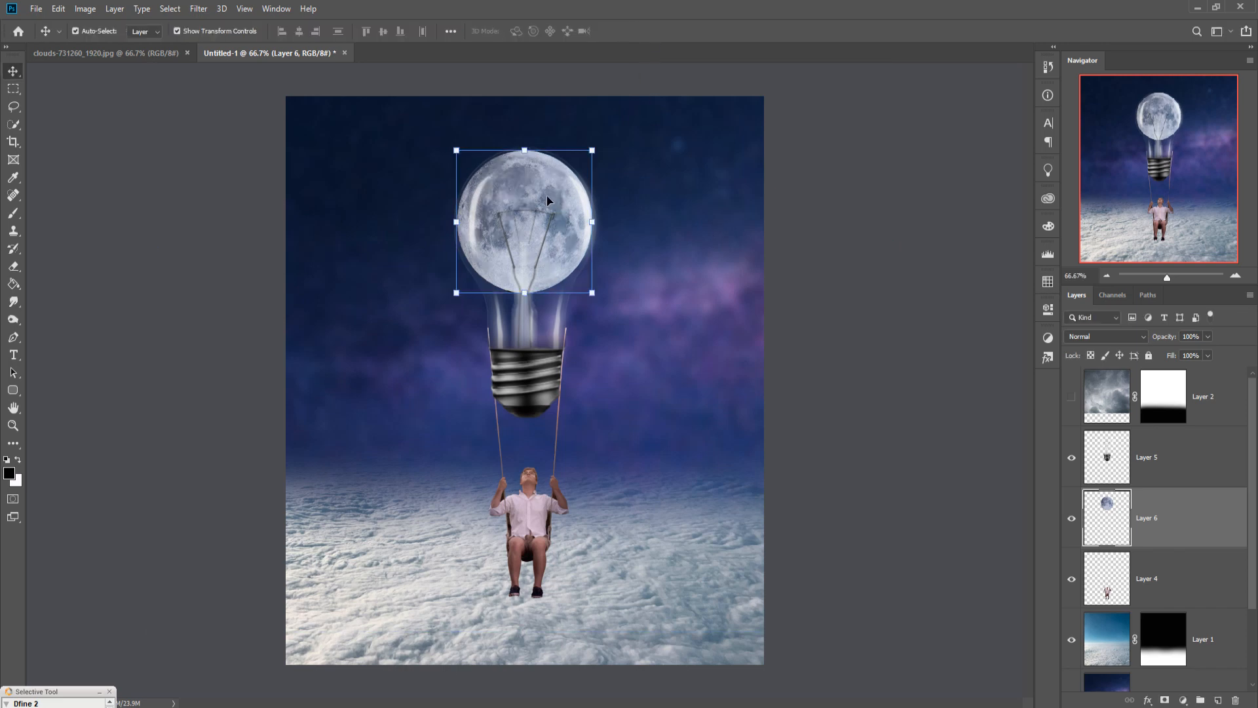
Add a new layer above the moon with Overlay blending and set the Brush opacity to 100%.
click(1220, 701)
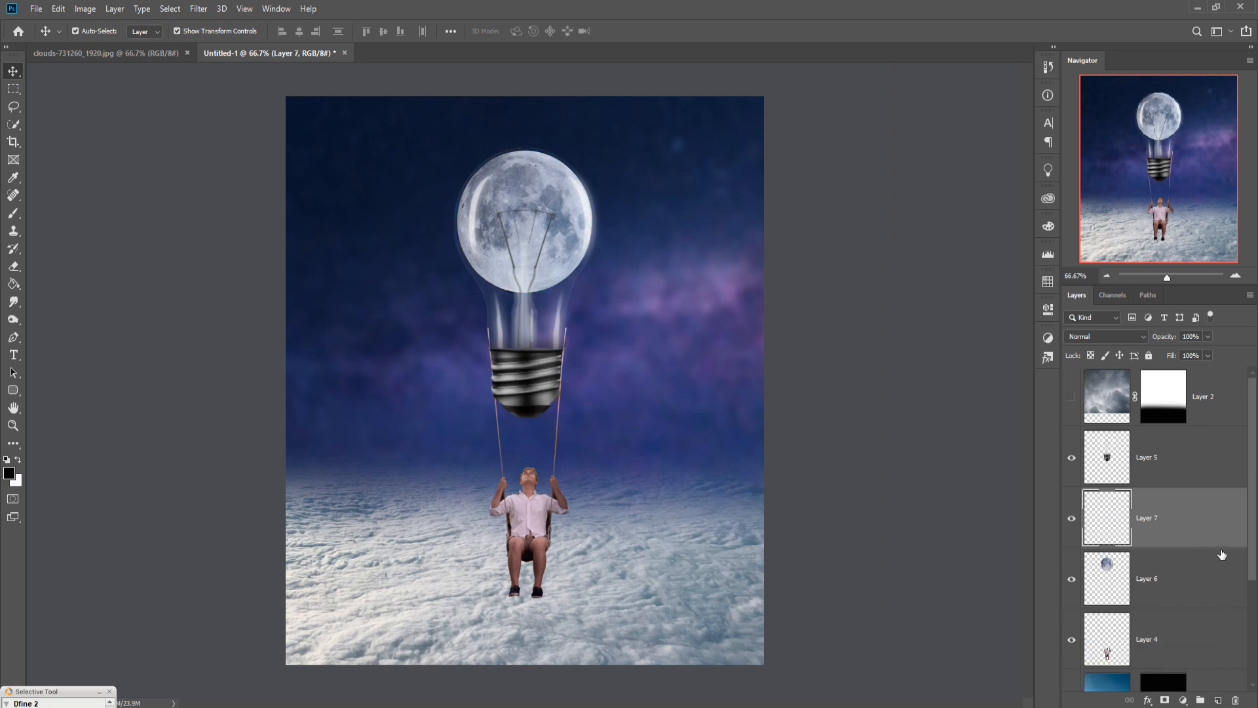
click(14, 213)
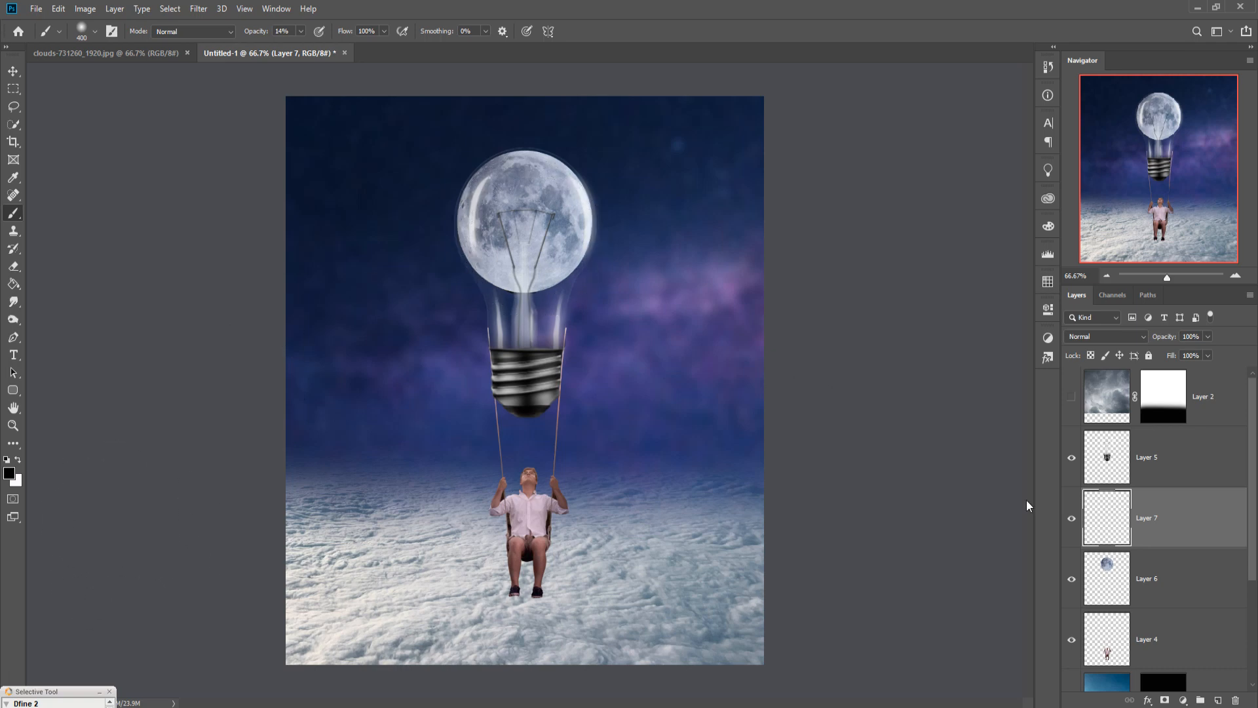
click(301, 34)
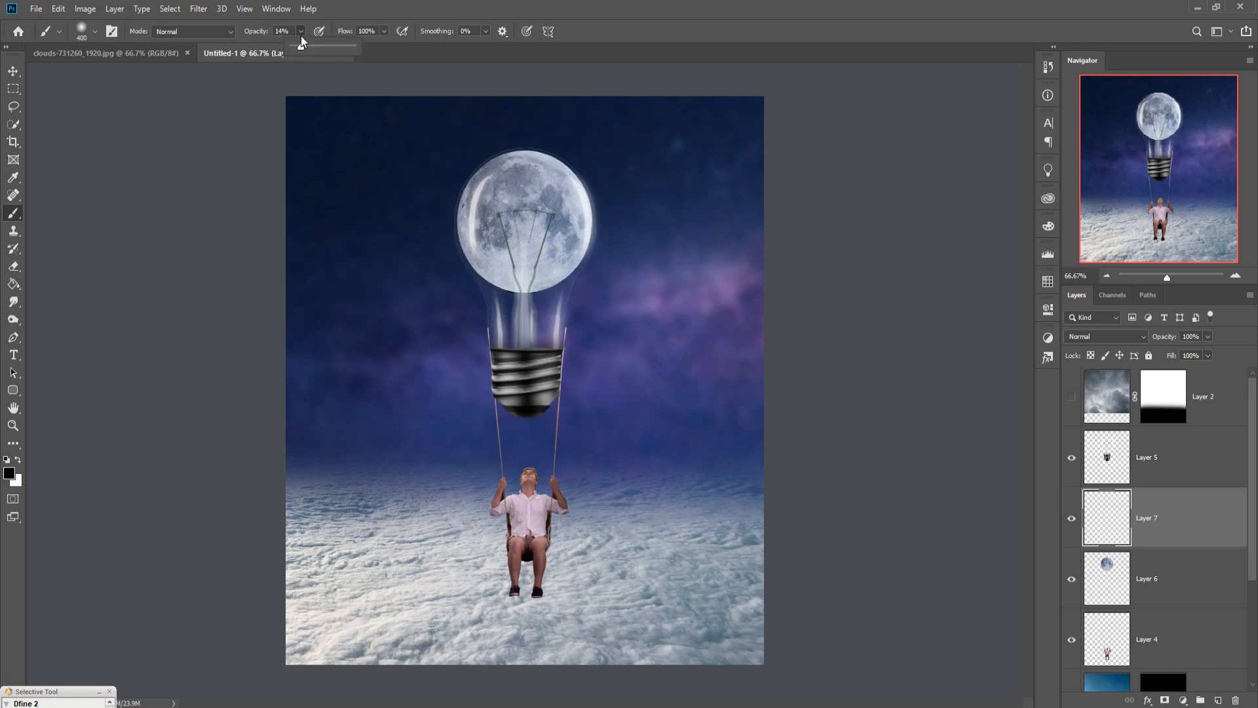
click(1179, 522)
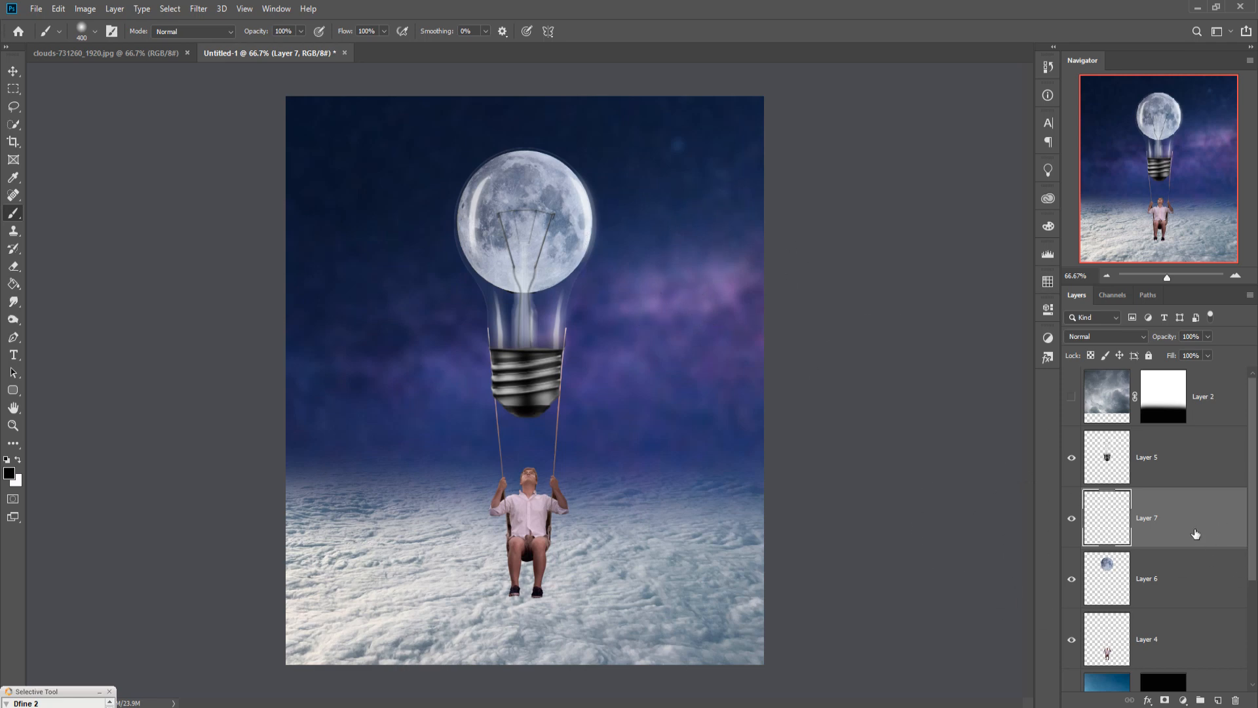
click(1134, 334)
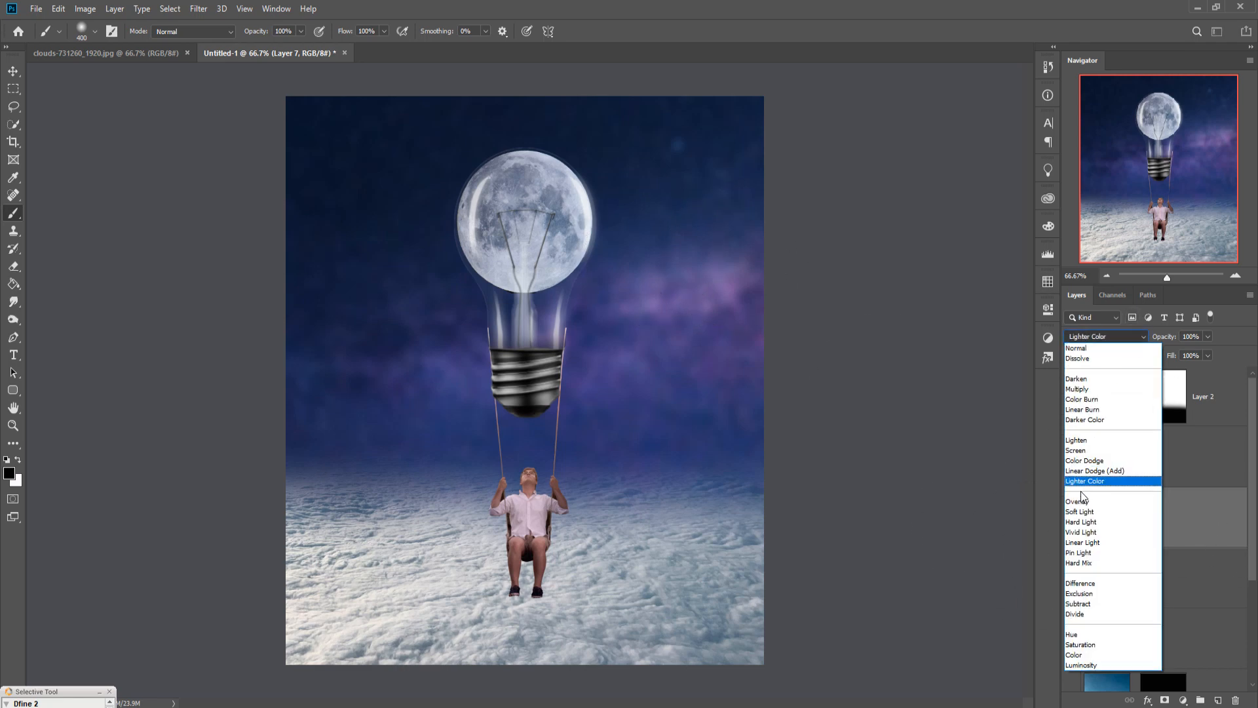
click(1108, 481)
Clip the Overlay layer to the moon layer and brighten the moon with soft white brush strokes.
click(594, 188)
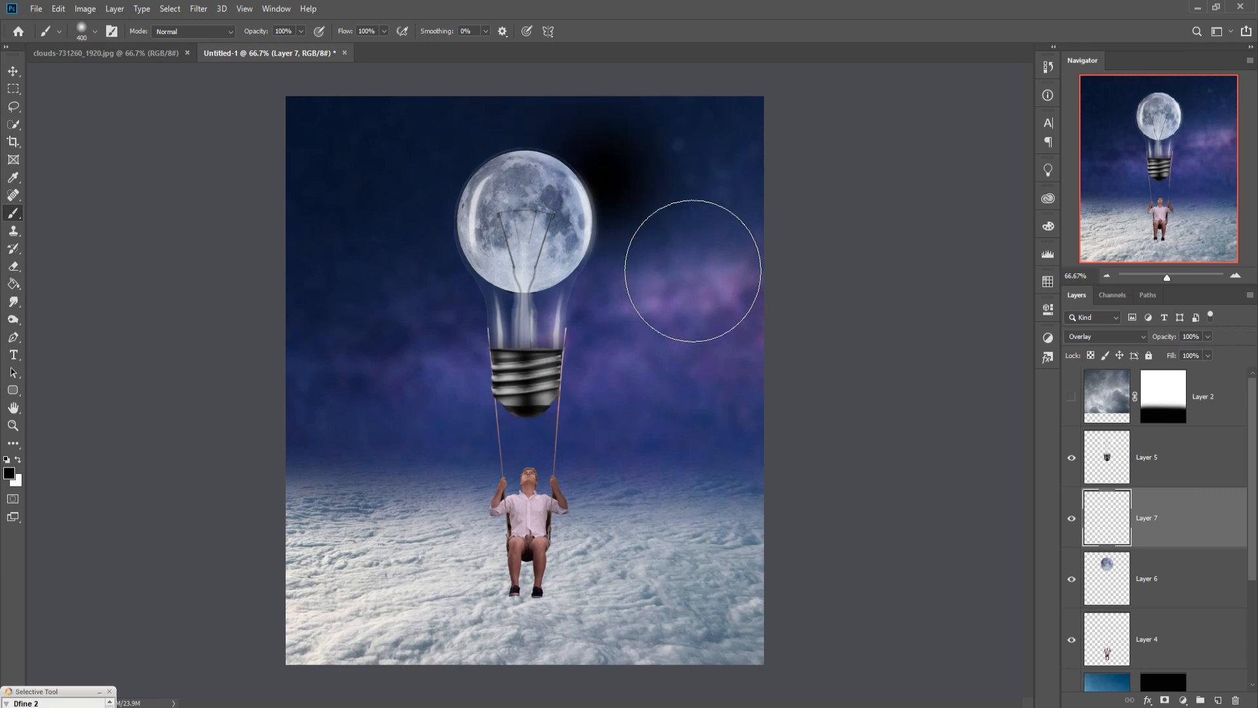
key(ctrl+z)
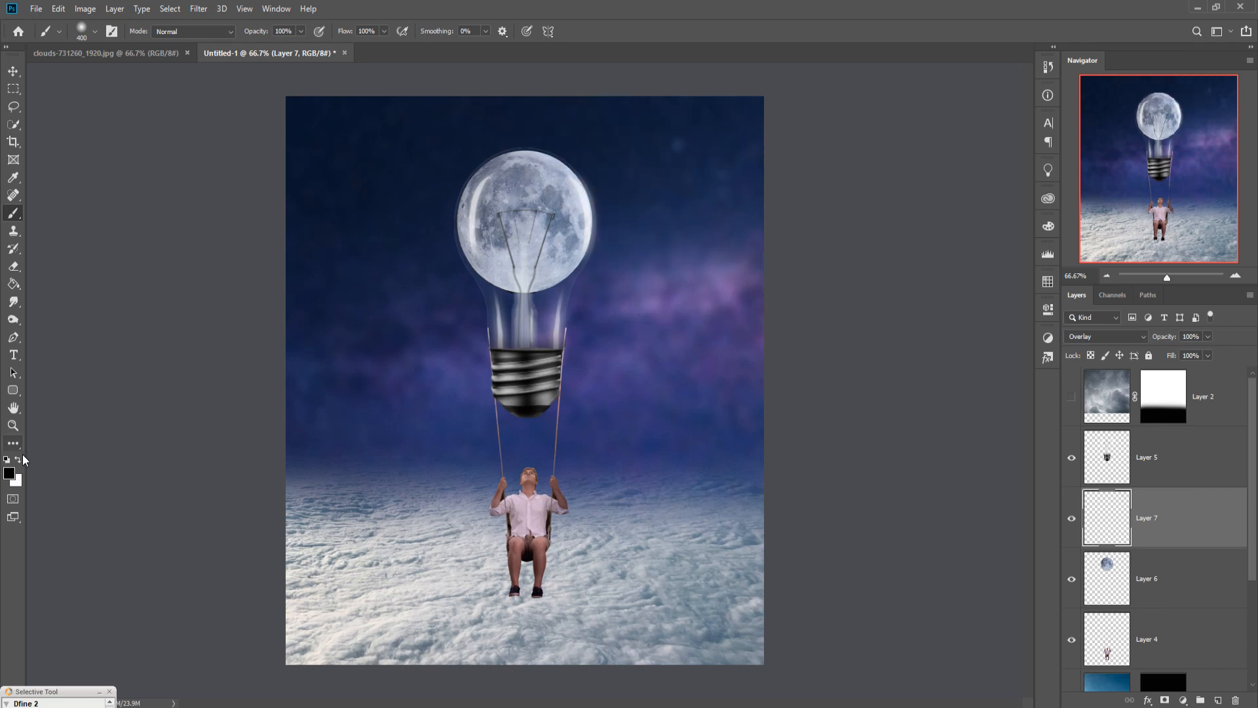
right_click(1156, 537)
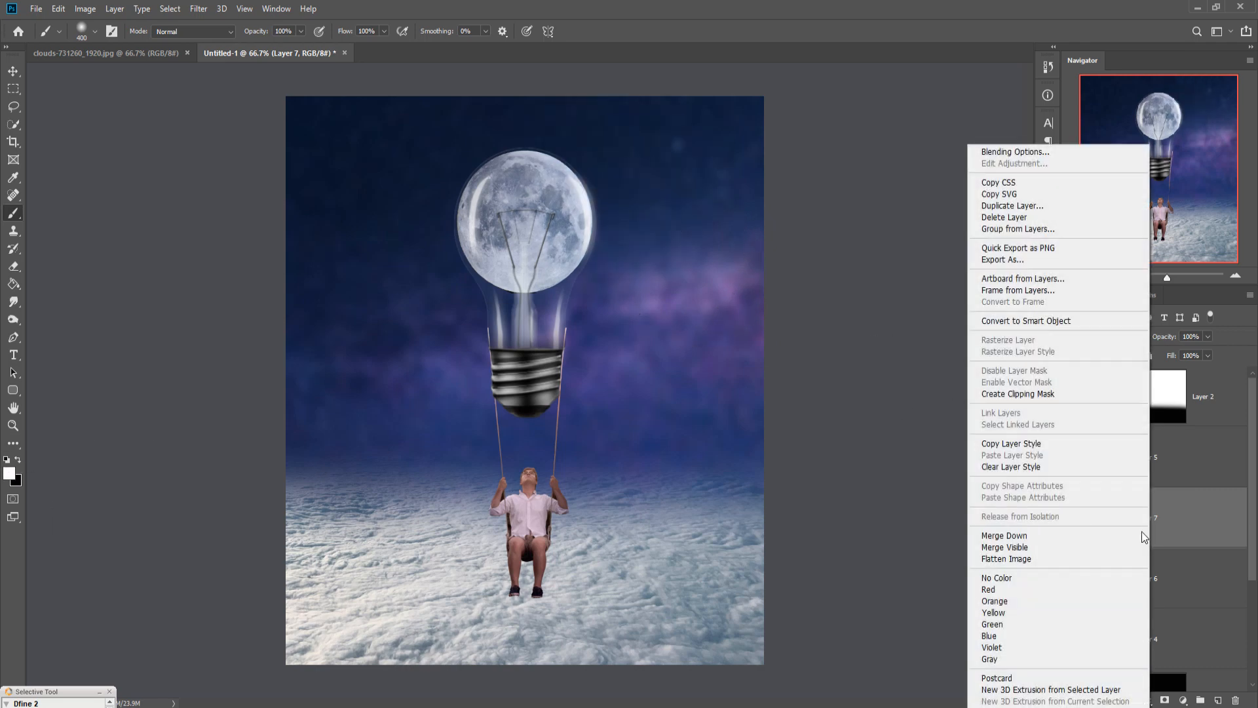
click(1019, 394)
mouse_move(656, 218)
mouse_down()
mouse_move(691, 263)
mouse_move(689, 351)
mouse_move(678, 339)
mouse_move(657, 359)
mouse_move(526, 377)
mouse_move(531, 366)
mouse_move(489, 347)
mouse_move(476, 263)
mouse_move(514, 202)
mouse_move(458, 280)
mouse_move(463, 400)
mouse_move(480, 316)
mouse_move(495, 361)
mouse_up()
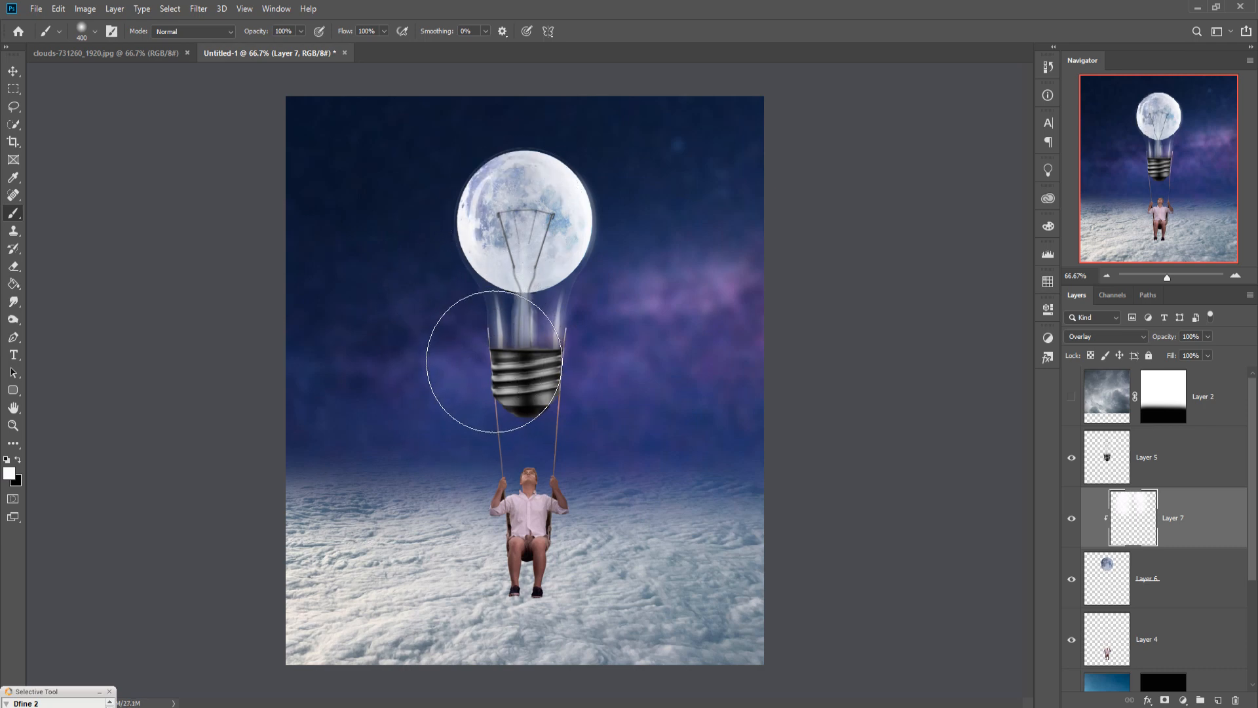
Copy the stormy sky photo into the composite with the Move tool and minimize its window.
click(12, 72)
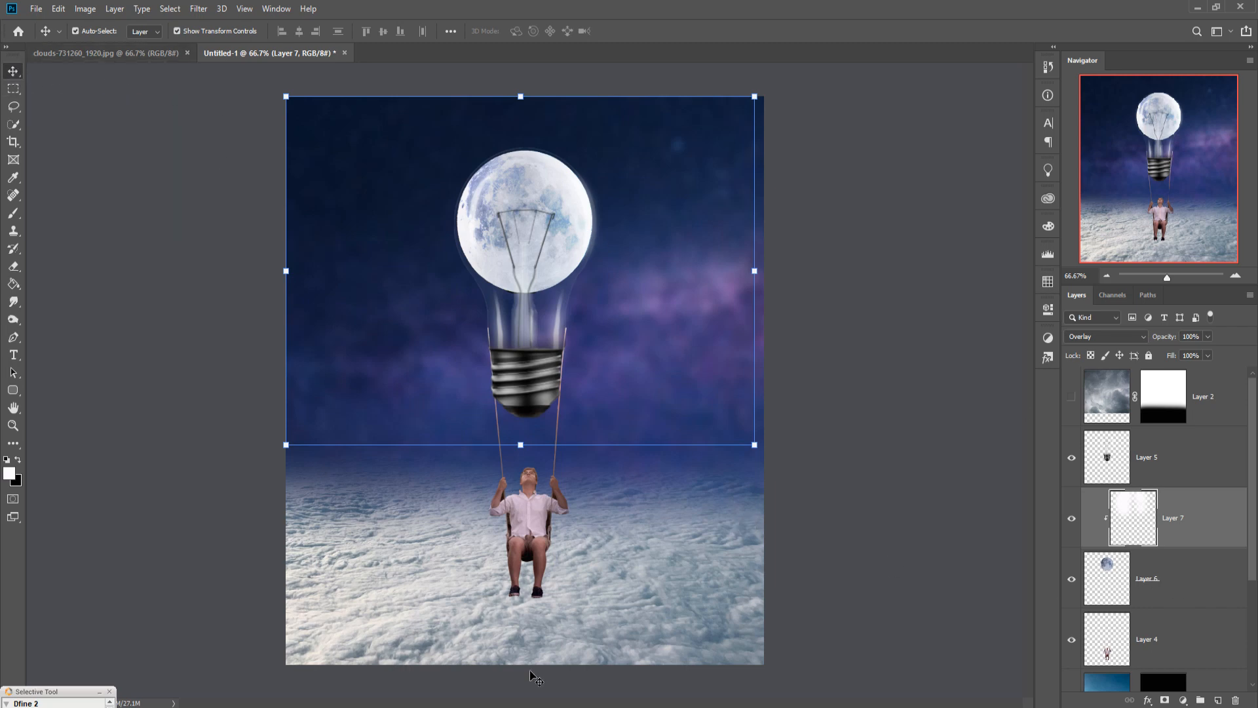
mouse_move(564, 706)
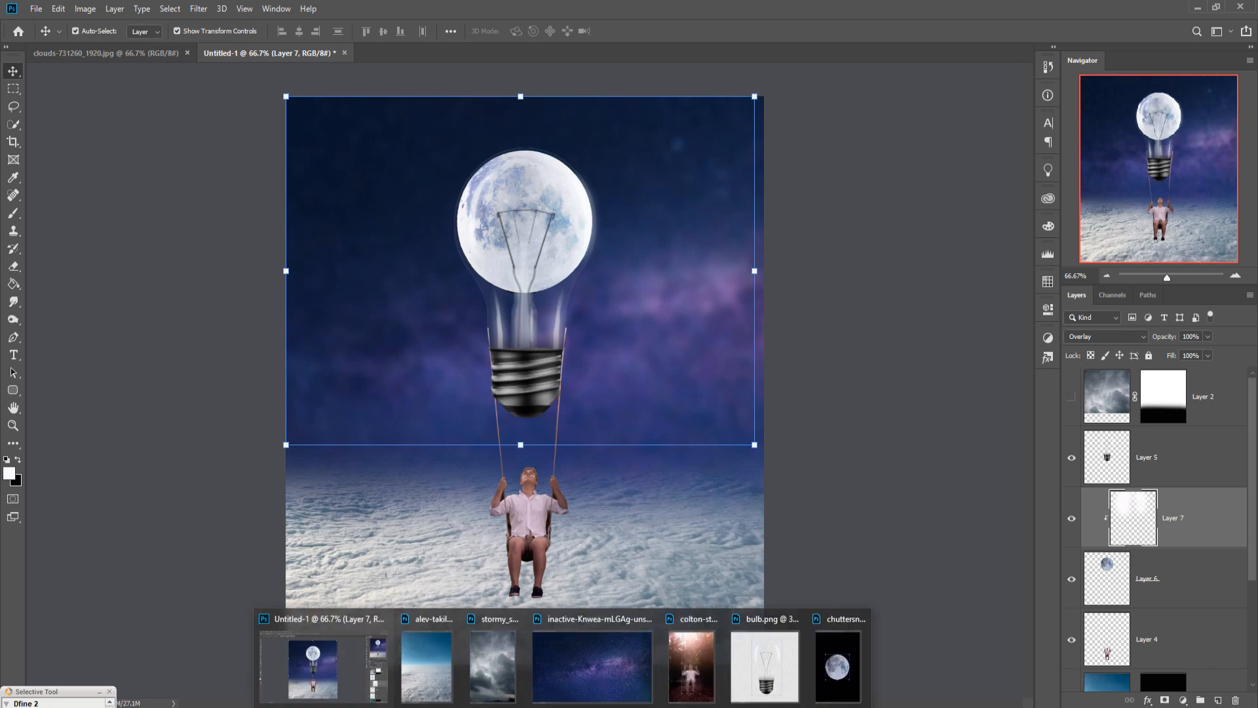
click(490, 686)
drag(833, 243, 639, 262)
click(1008, 87)
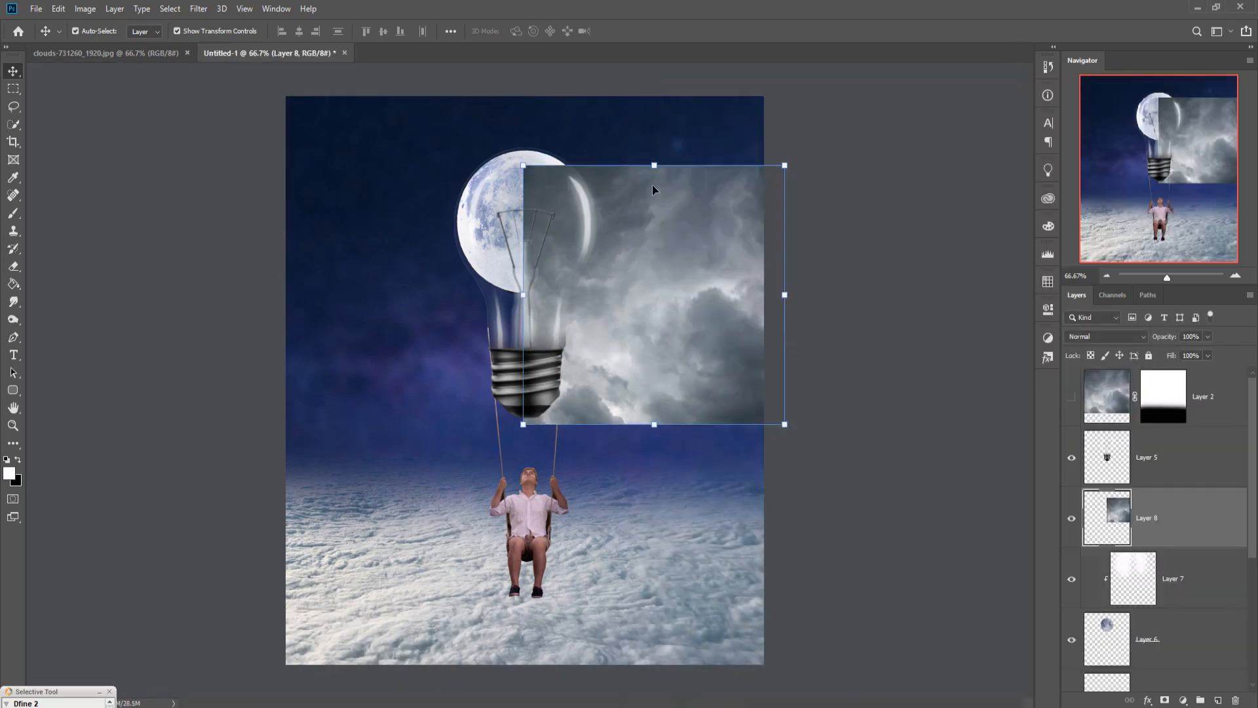
Enlarge the stormy sky to about 214% so it spans the canvas width from the upper edge, and commit the transform.
drag(662, 172, 660, 80)
drag(604, 225, 562, 186)
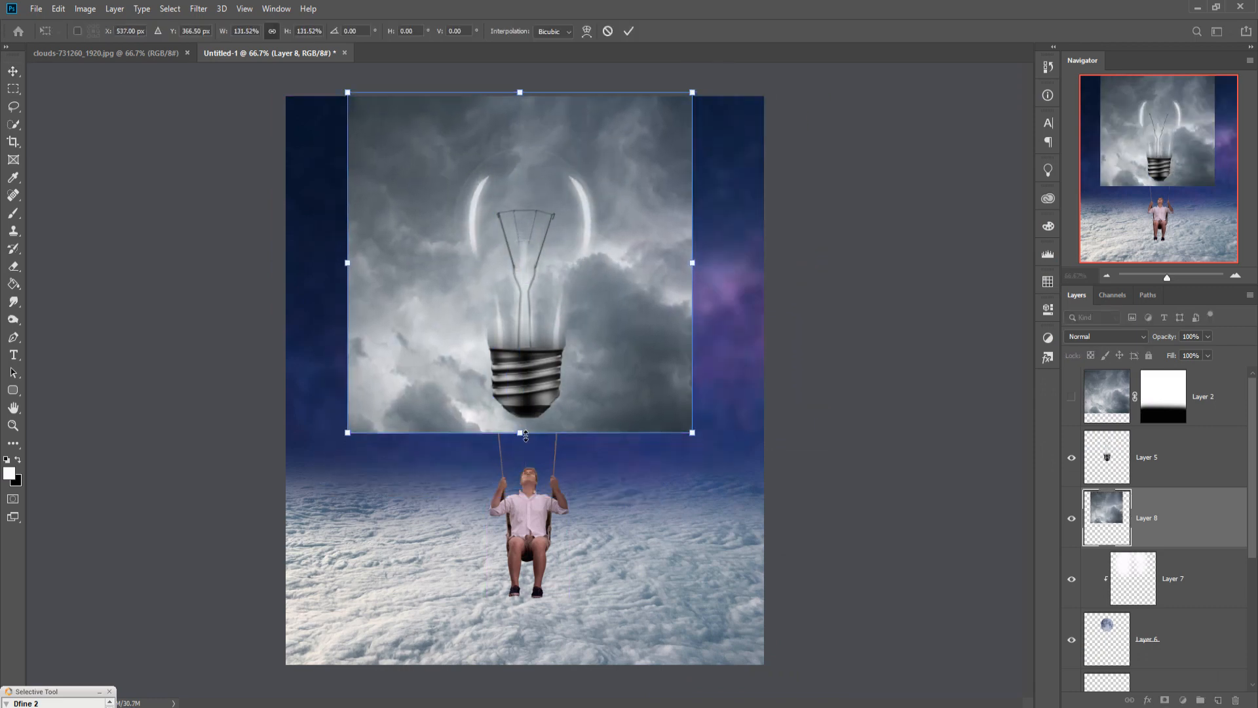
drag(526, 434, 526, 648)
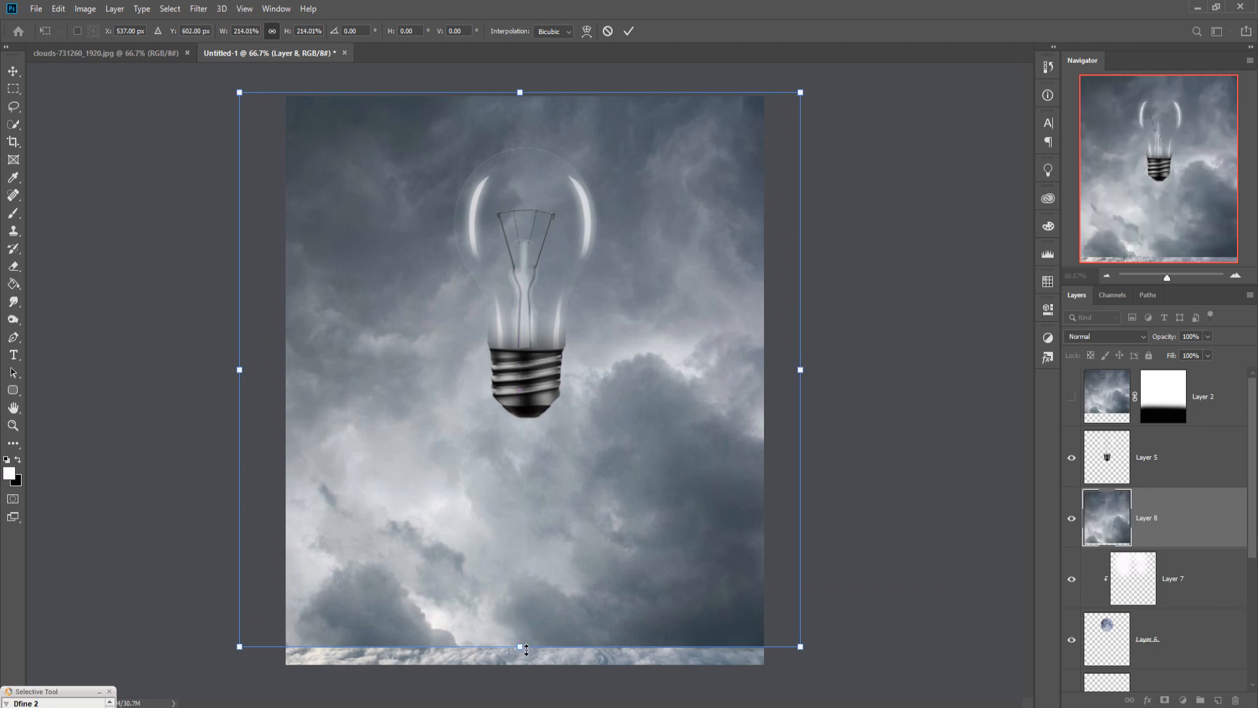
drag(629, 388, 627, 378)
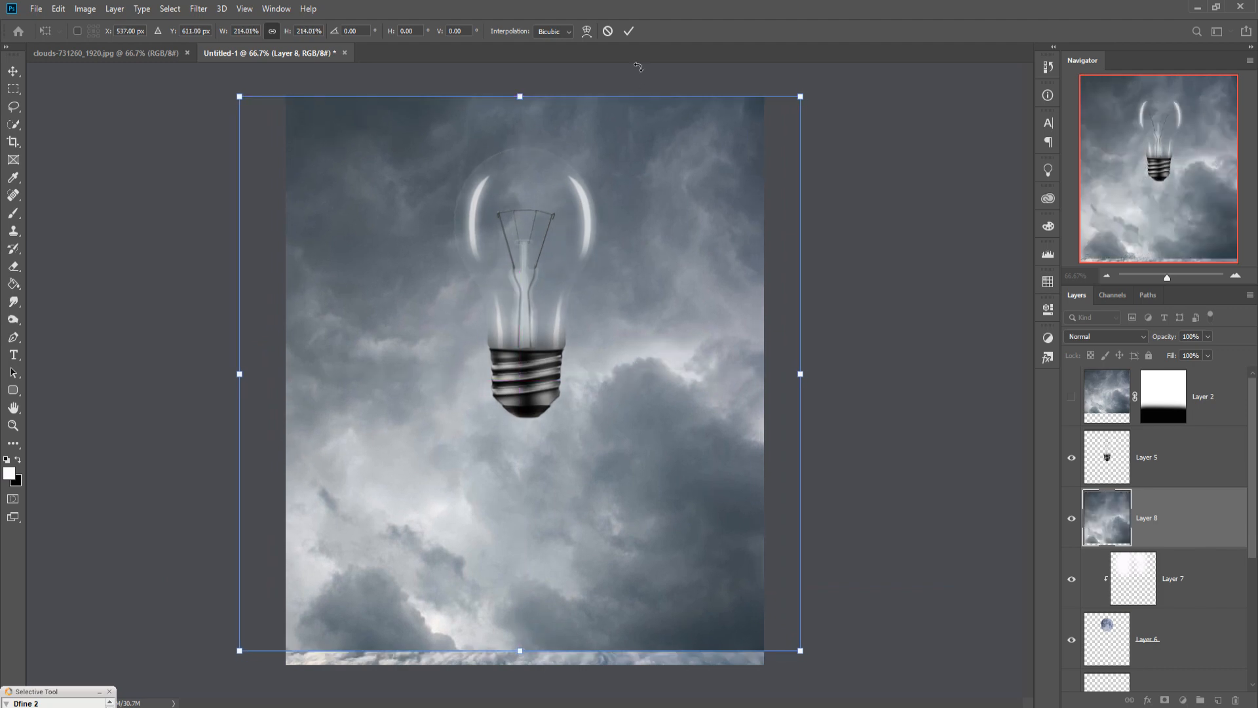
click(629, 31)
Move the stormy sky layer directly beneath the man's Layer 4 and add a layer mask to it.
scroll(1213, 567, down, 3)
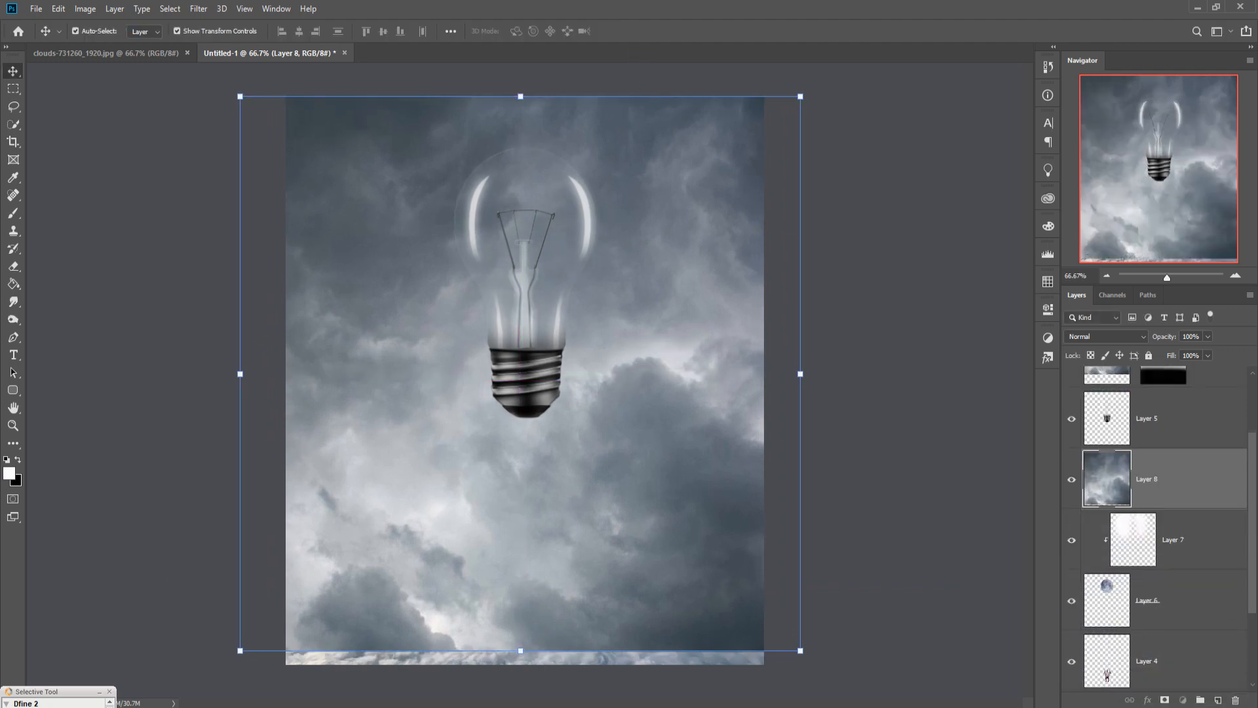
drag(1168, 420, 1172, 557)
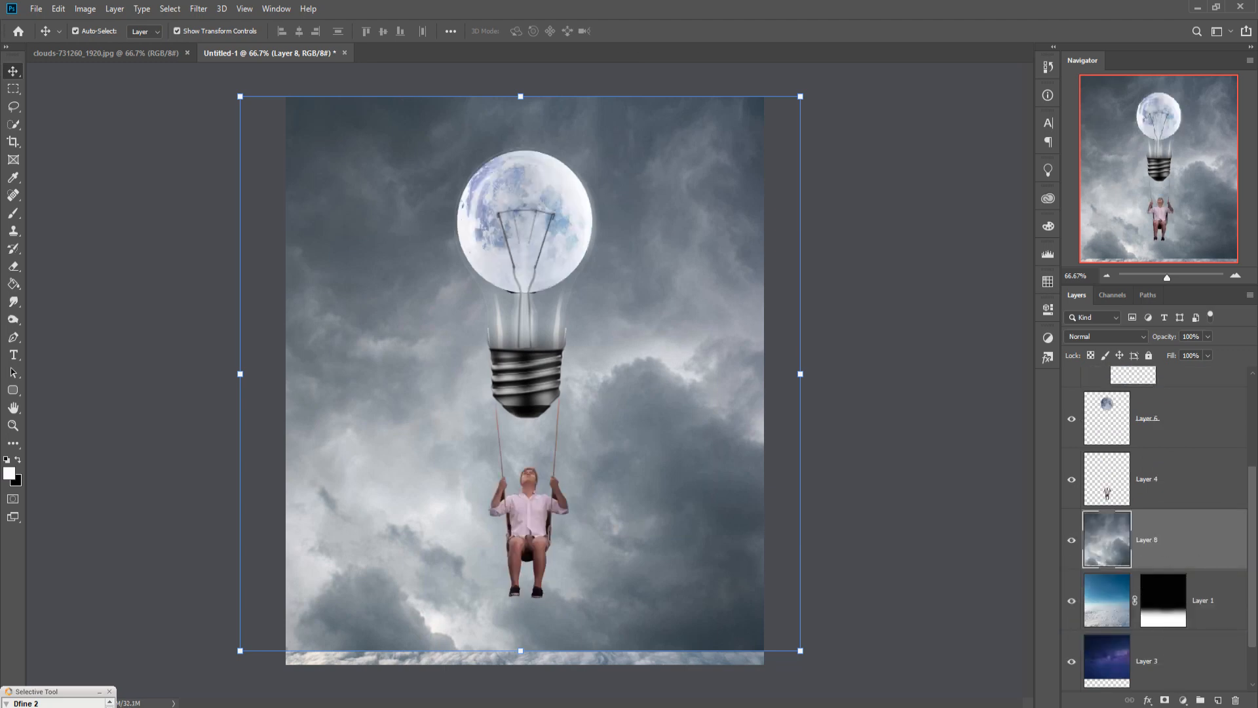
click(1164, 699)
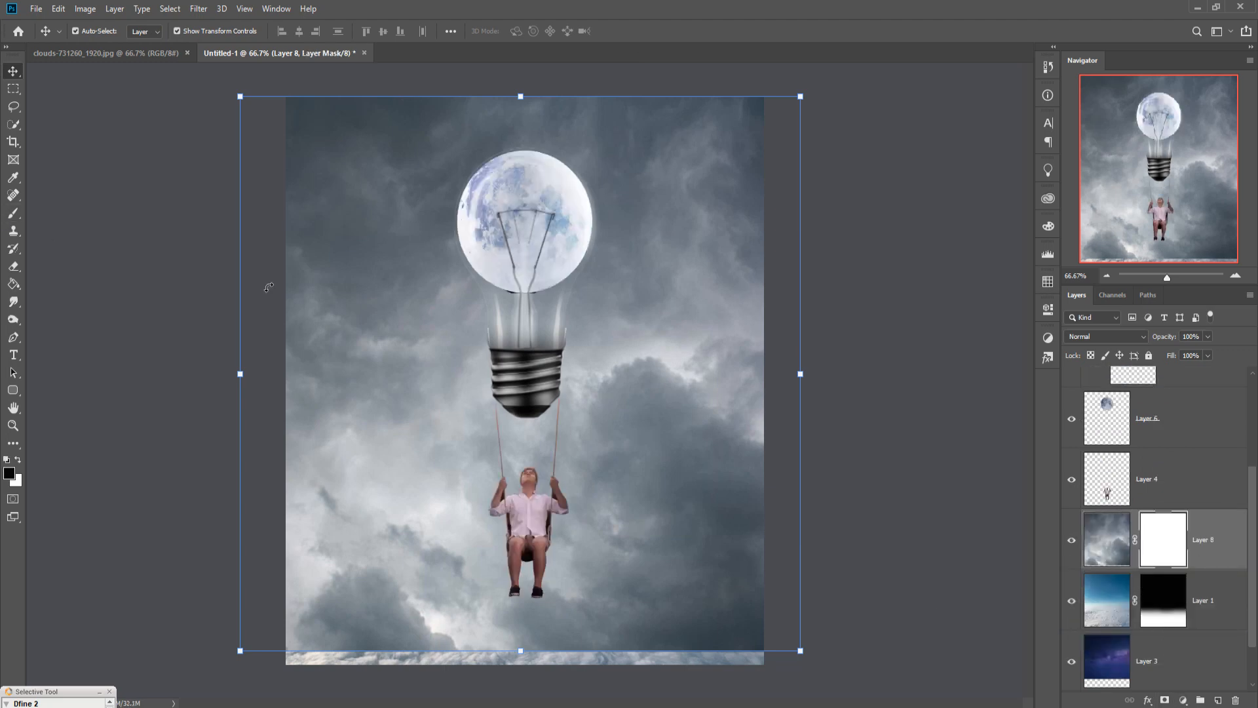
Paint black on the stormy sky's mask with a 500 px brush at 15% opacity, blending it into the starry sky and lower clouds.
click(13, 213)
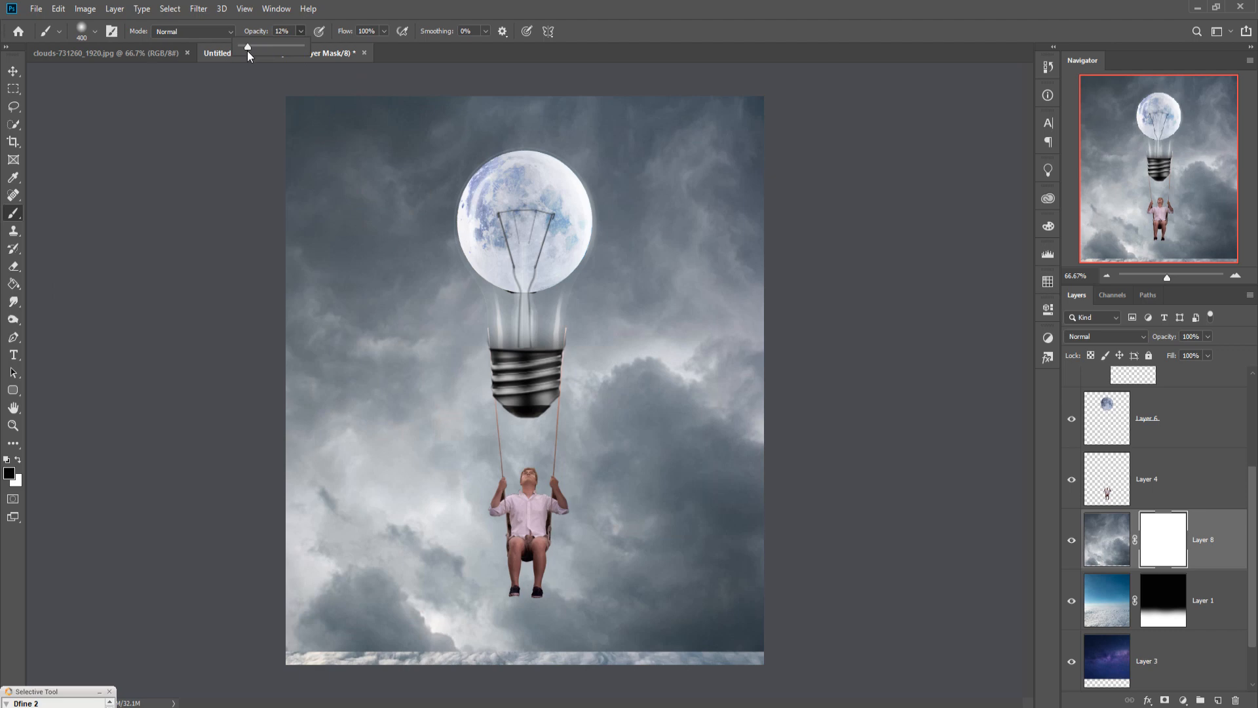
drag(249, 51, 250, 51)
key(bracketright)
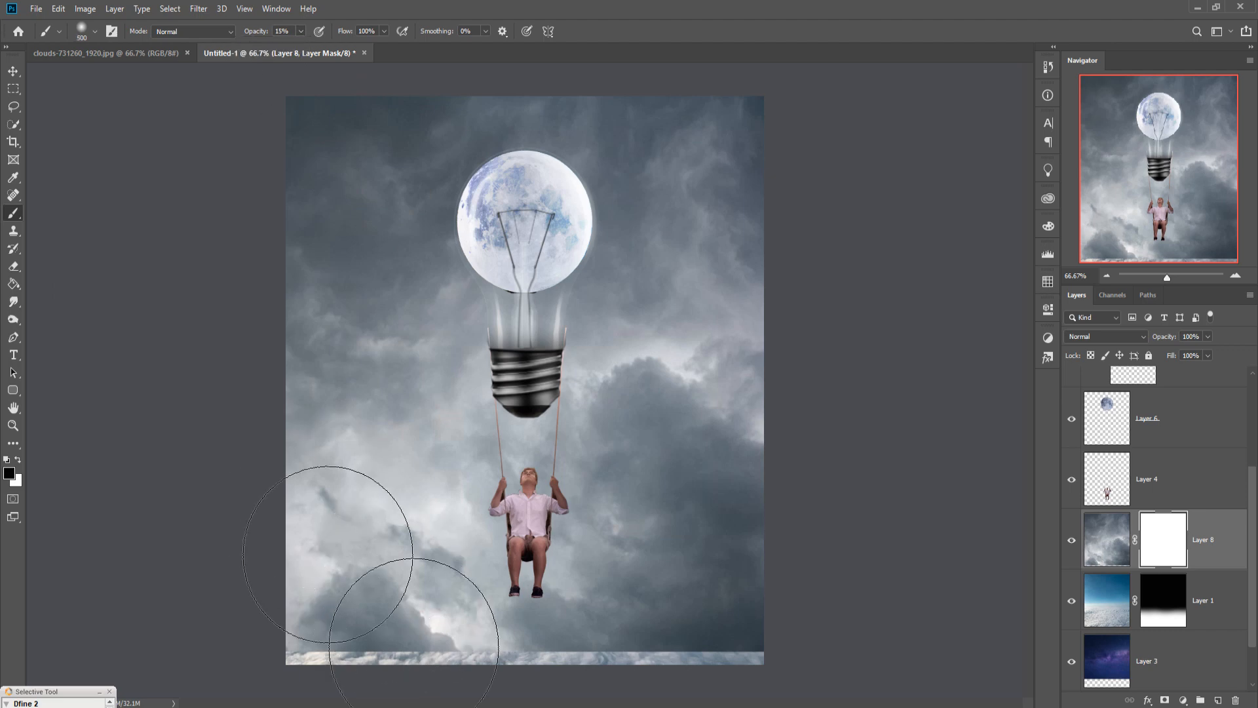
mouse_move(341, 580)
mouse_down()
mouse_move(348, 537)
mouse_move(334, 623)
mouse_move(348, 529)
mouse_move(331, 496)
mouse_move(374, 371)
mouse_move(385, 285)
mouse_move(406, 468)
mouse_move(425, 262)
mouse_move(383, 249)
mouse_move(326, 184)
mouse_move(356, 188)
mouse_move(505, 140)
mouse_move(515, 298)
mouse_move(489, 339)
mouse_move(495, 423)
mouse_move(600, 340)
mouse_move(623, 486)
mouse_move(605, 410)
mouse_move(630, 400)
mouse_move(656, 434)
mouse_move(622, 436)
mouse_move(669, 261)
mouse_move(608, 180)
mouse_move(527, 110)
mouse_move(515, 148)
mouse_move(782, 168)
mouse_move(762, 143)
mouse_move(708, 155)
mouse_move(684, 333)
mouse_move(652, 415)
mouse_move(573, 475)
mouse_move(534, 548)
mouse_move(506, 576)
mouse_move(490, 543)
mouse_move(384, 606)
mouse_move(394, 622)
mouse_move(365, 604)
mouse_move(402, 595)
mouse_move(531, 644)
mouse_move(391, 628)
mouse_move(784, 639)
mouse_move(758, 636)
mouse_move(756, 591)
mouse_move(777, 633)
mouse_move(767, 589)
mouse_move(773, 574)
mouse_move(782, 583)
mouse_move(778, 431)
mouse_move(761, 520)
mouse_move(716, 529)
mouse_move(720, 500)
mouse_move(703, 529)
mouse_move(730, 513)
mouse_move(716, 309)
mouse_move(753, 126)
mouse_move(584, 85)
mouse_move(514, 240)
mouse_move(511, 413)
mouse_move(492, 515)
mouse_move(469, 511)
mouse_move(556, 549)
mouse_up()
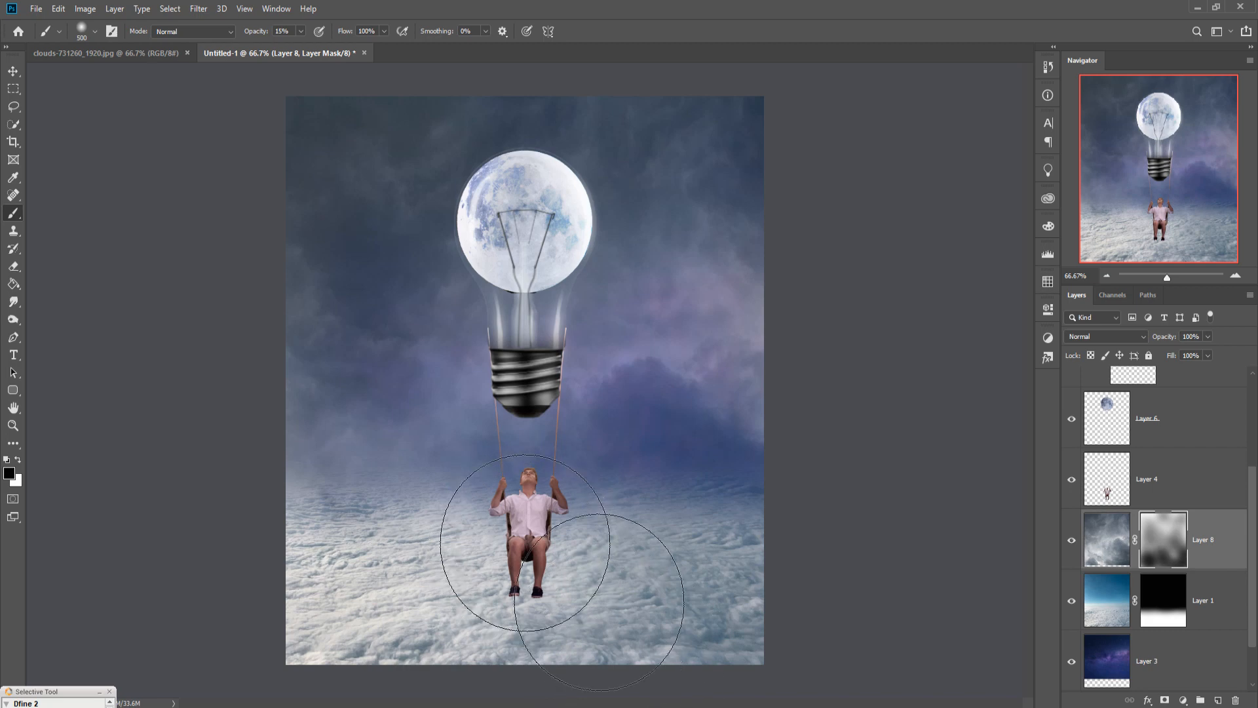
click(12, 72)
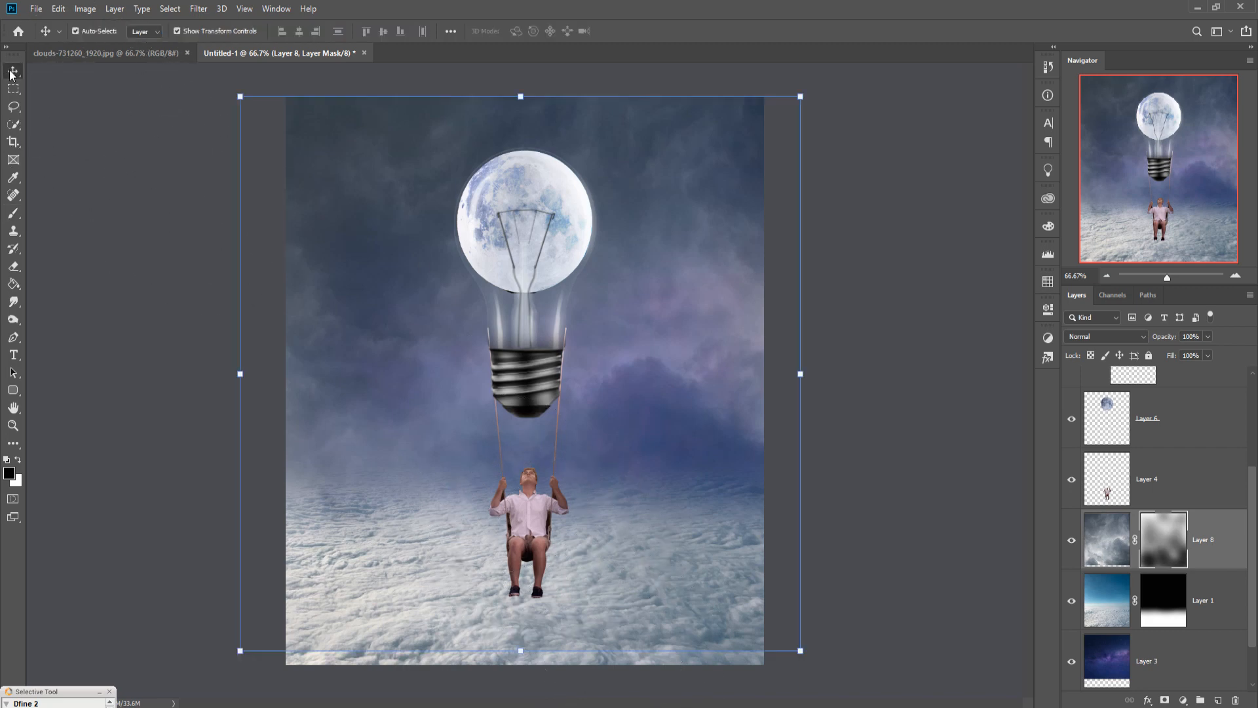
key(ctrl+plus)
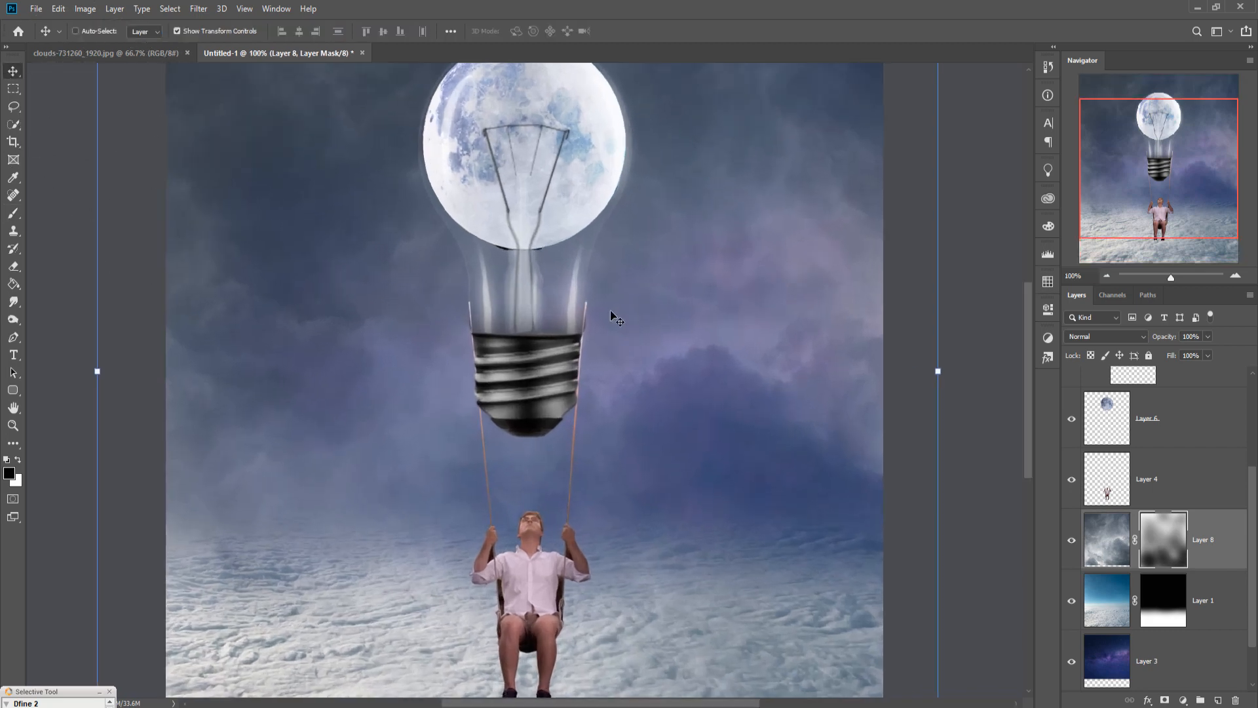
key(ctrl+plus)
key(ctrl+minus)
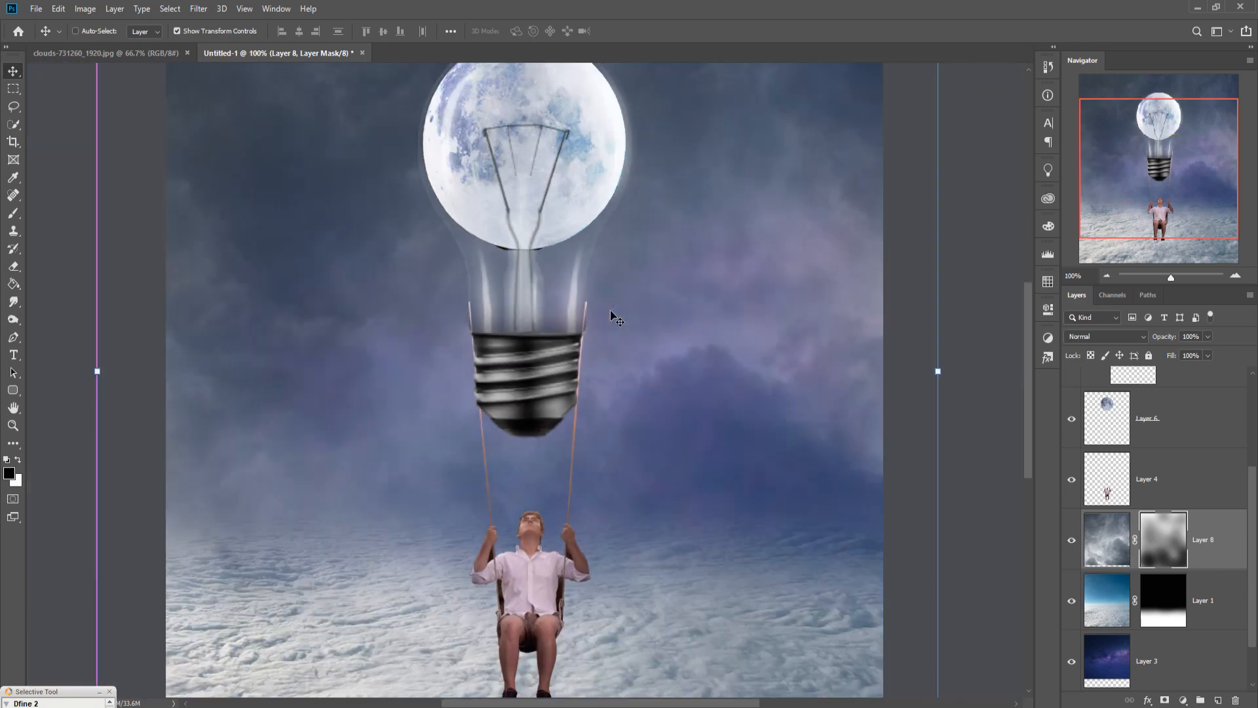
Lasso the dark leftover areas between each of the man's arms and its rope, and delete them from Layer 4.
key(ctrl+plus)
drag(663, 415, 687, 100)
drag(618, 580, 637, 359)
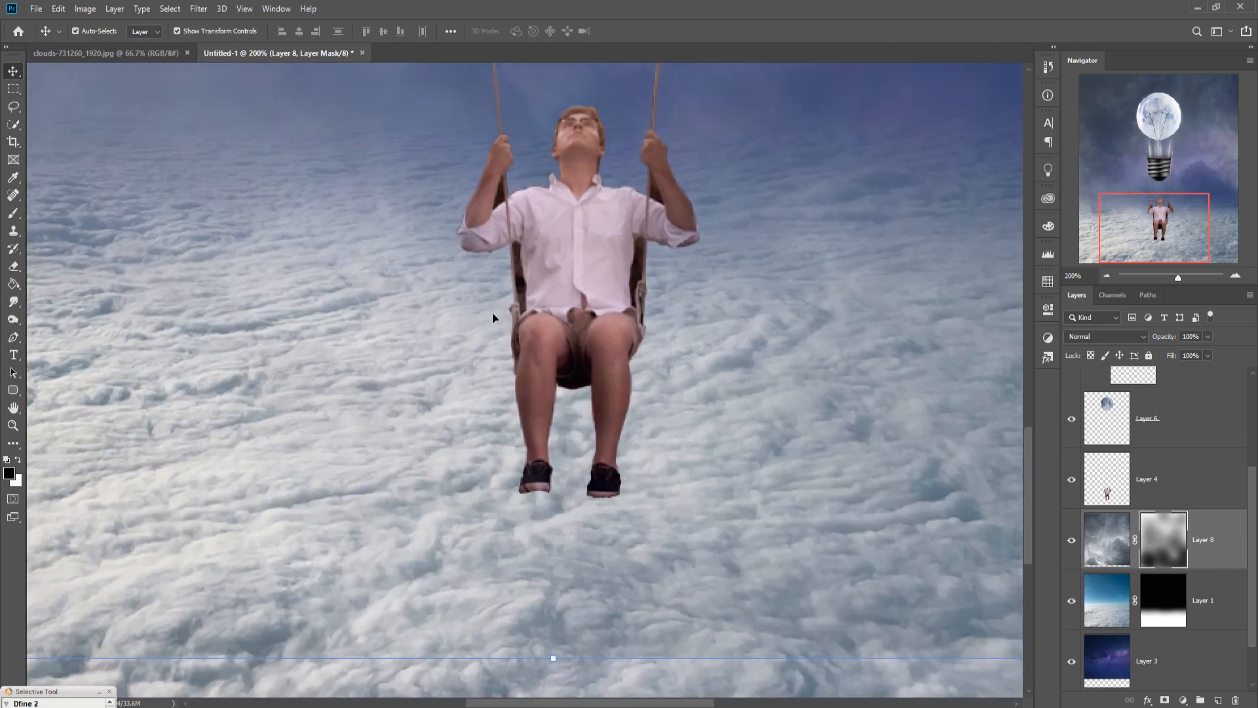
click(14, 108)
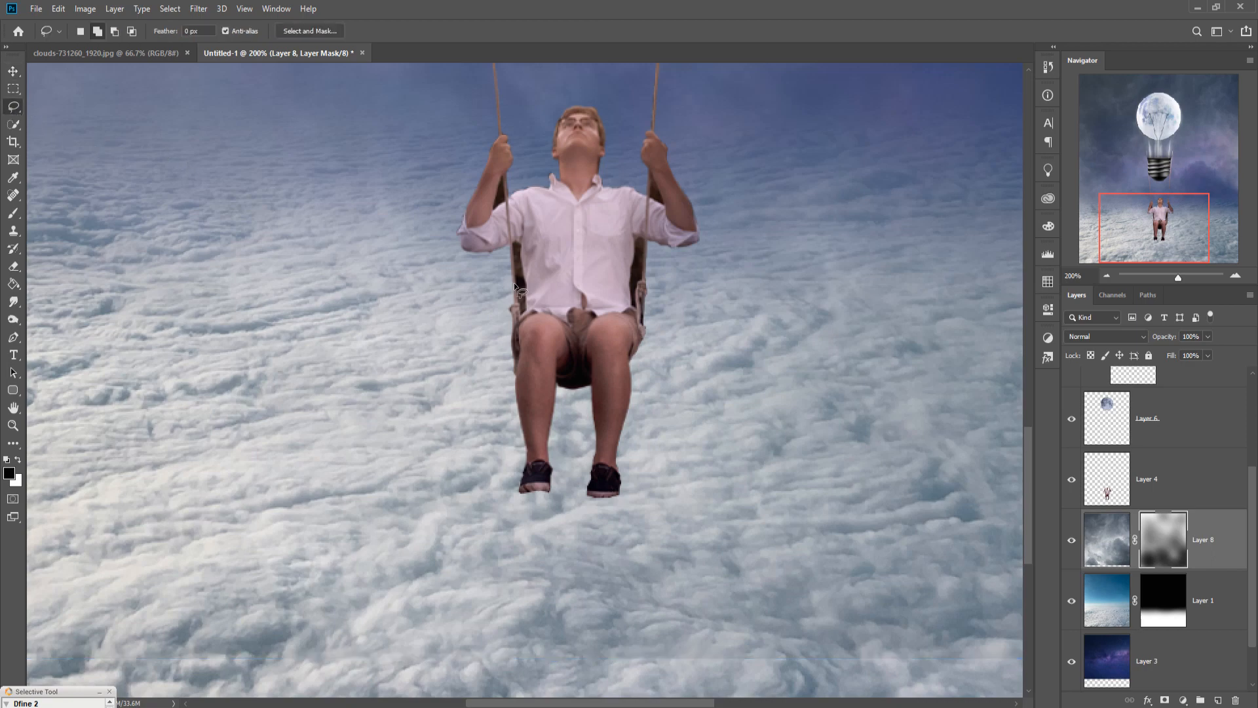
key(ctrl+plus)
key(ctrl+plus)
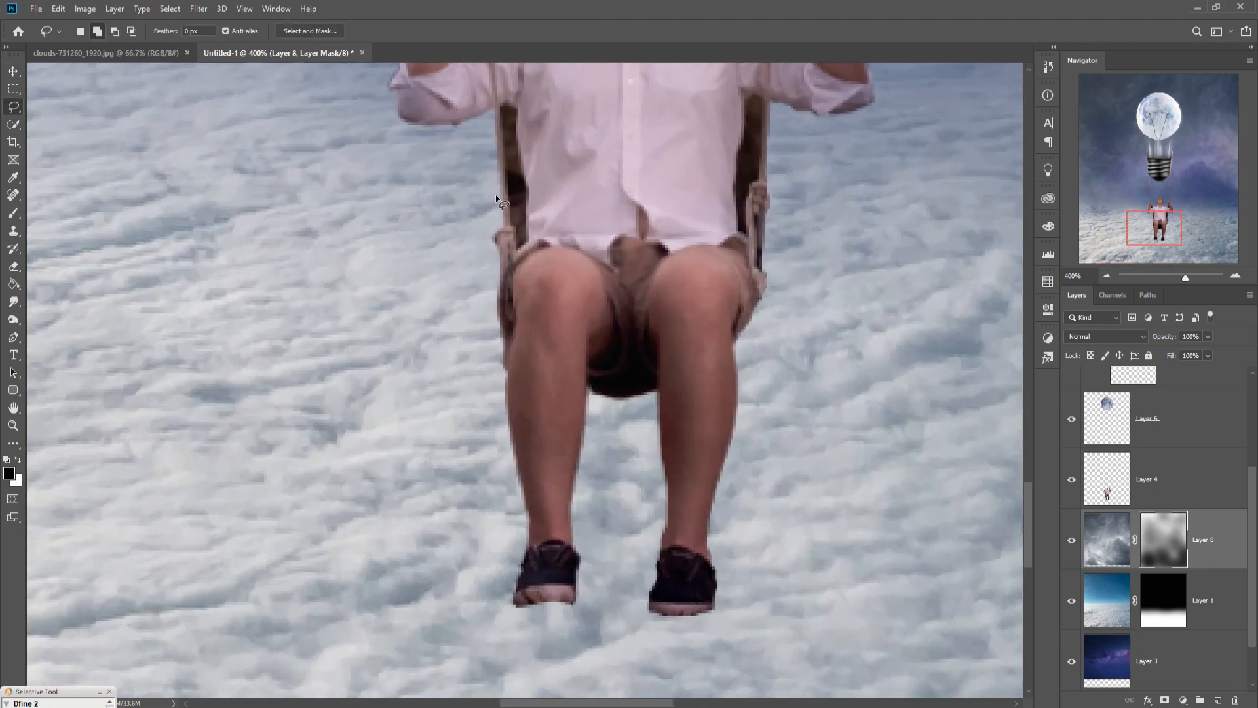
drag(500, 204, 503, 448)
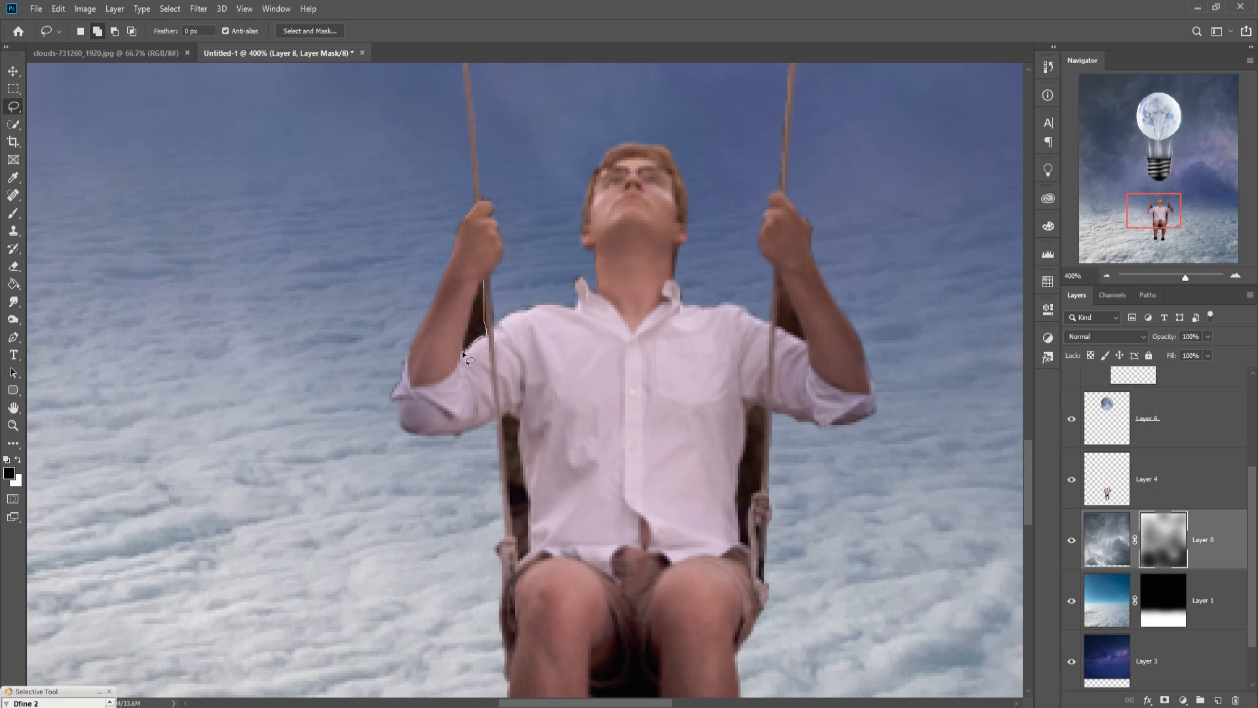
mouse_move(464, 340)
mouse_down()
mouse_move(476, 296)
mouse_move(492, 295)
mouse_up()
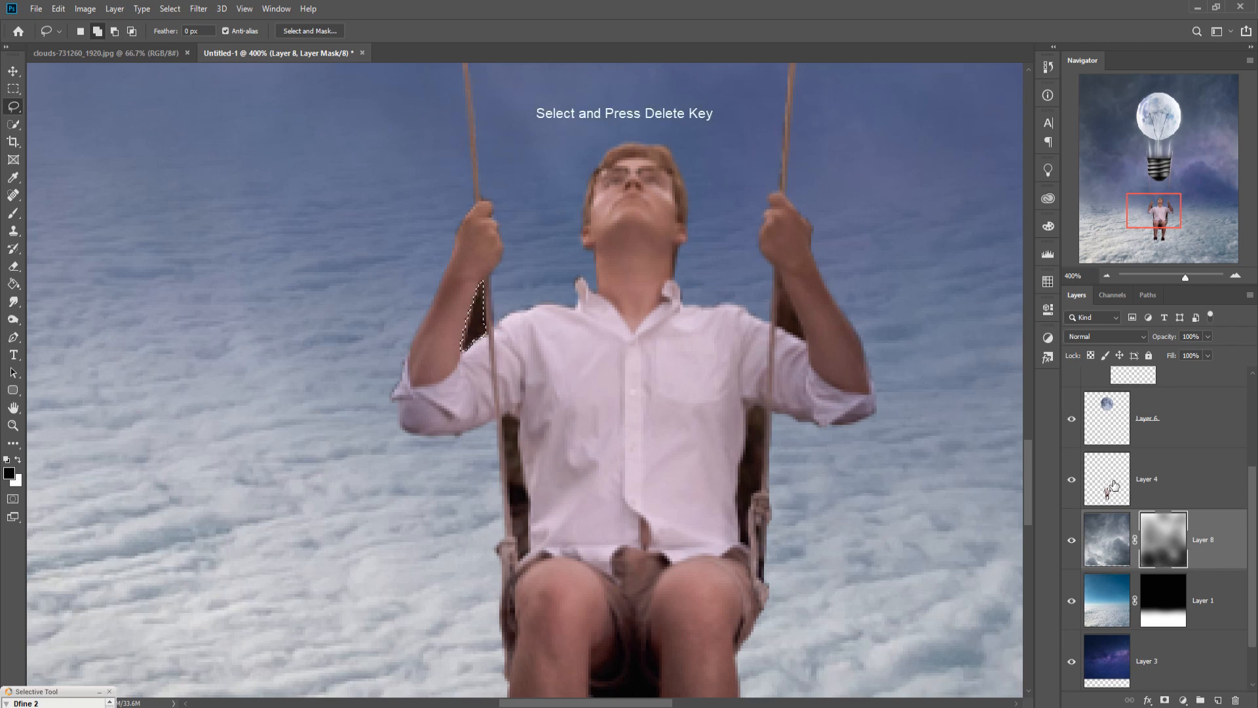
click(1115, 490)
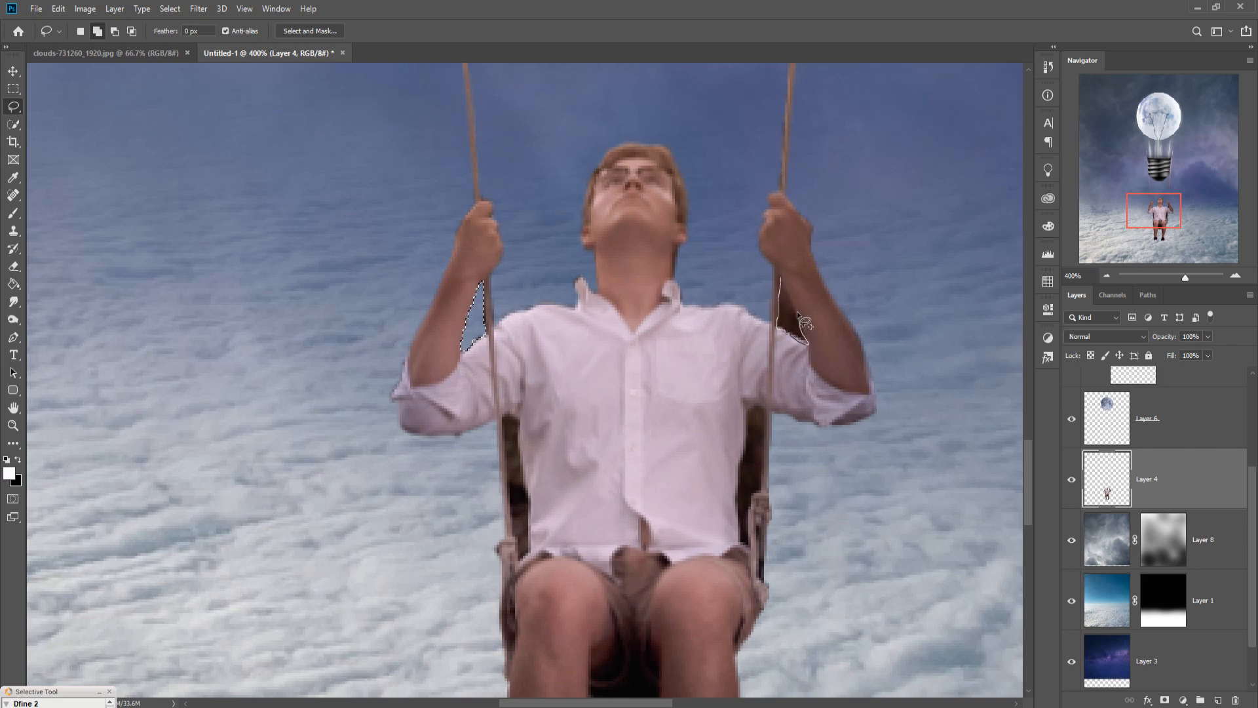
drag(788, 285, 780, 281)
Lasso and delete the dark background strips between the man's shirt and the swing ropes on both sides, and deselect.
drag(710, 476, 705, 301)
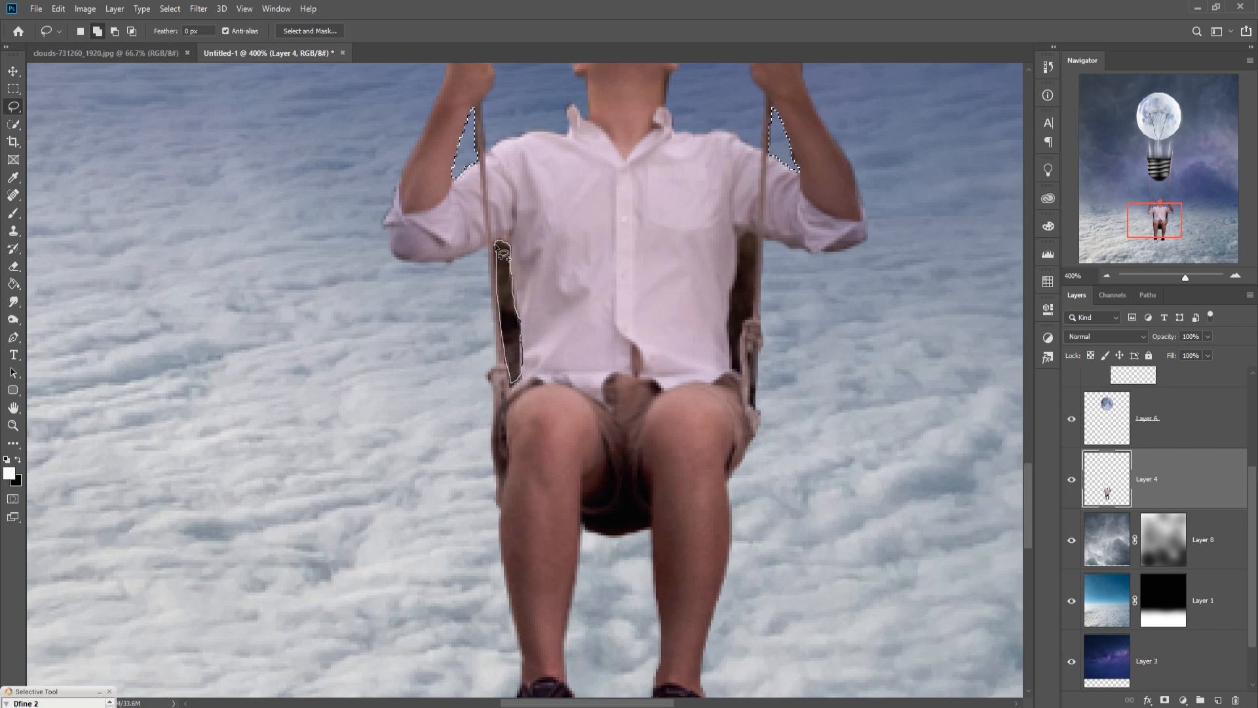
drag(495, 245, 496, 243)
key(Delete)
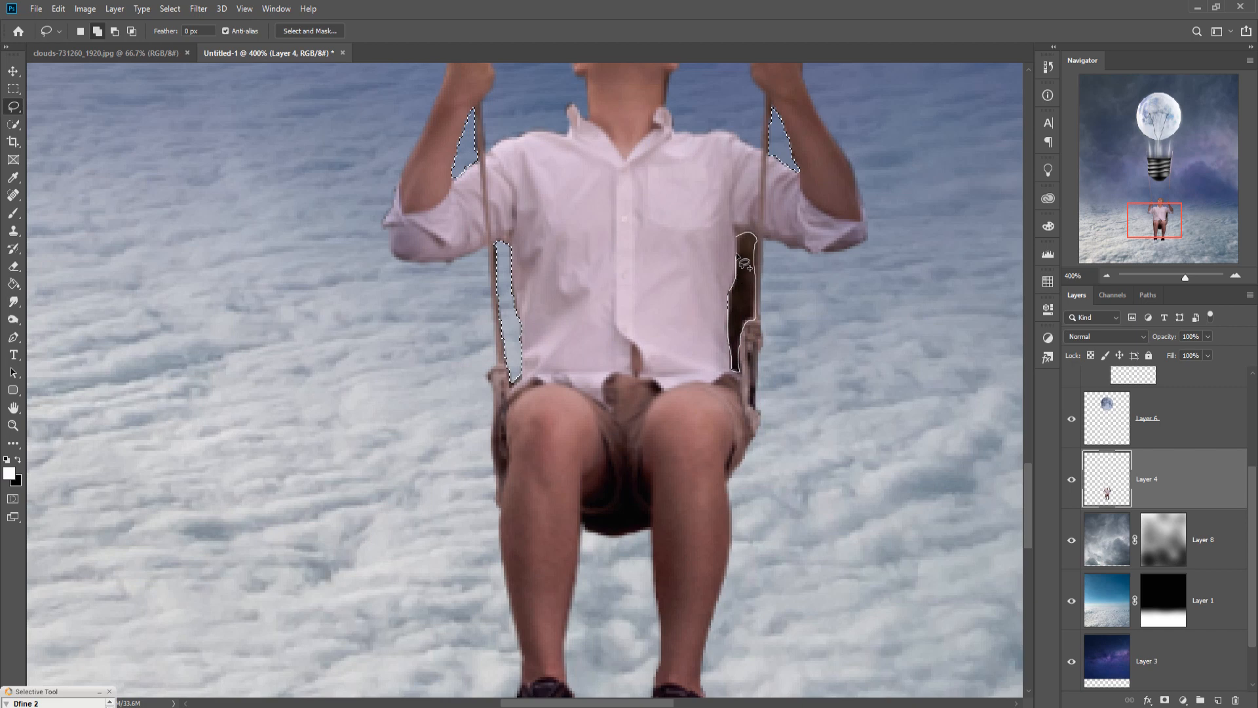
drag(743, 250, 744, 243)
key(Delete)
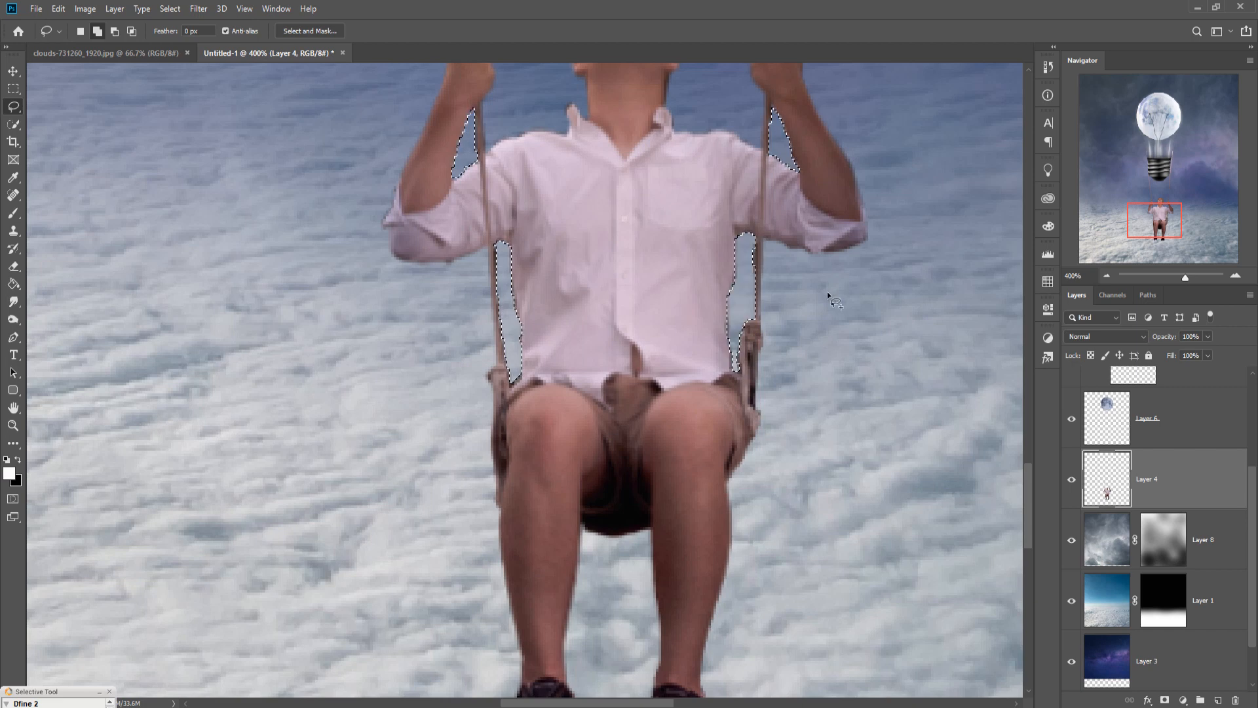
click(169, 8)
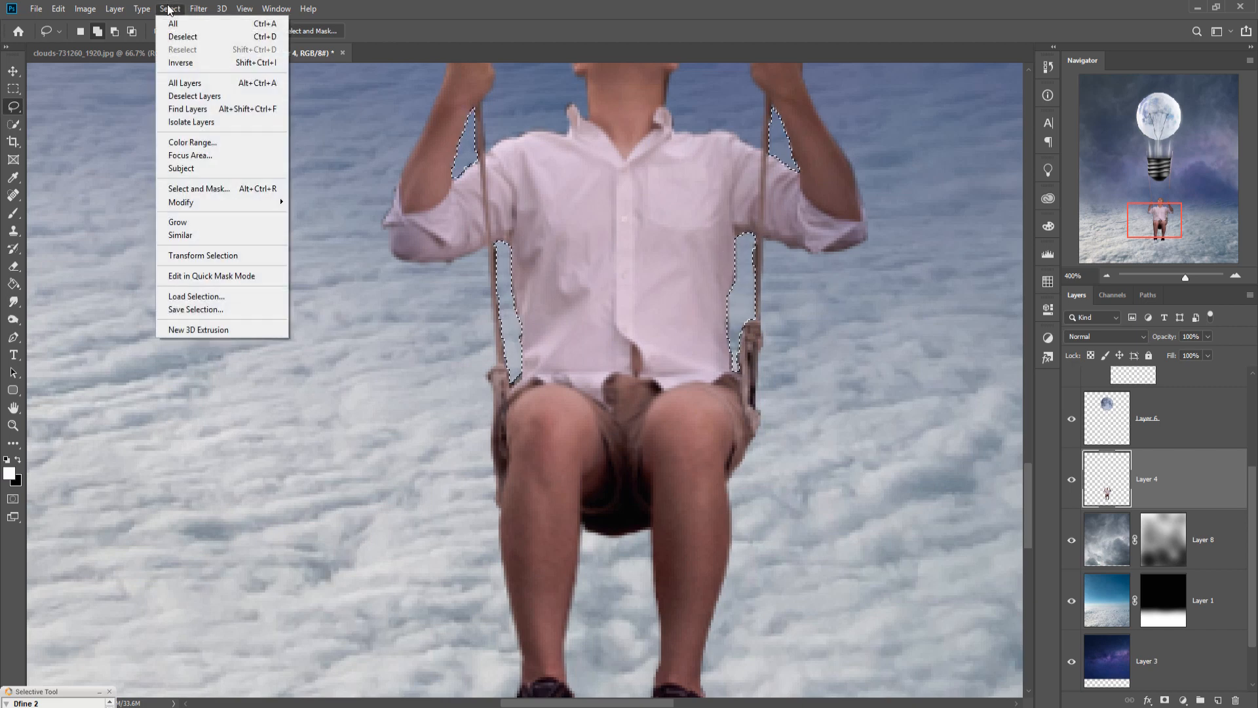
click(174, 39)
Add a layer mask to the man's Layer 4.
click(13, 71)
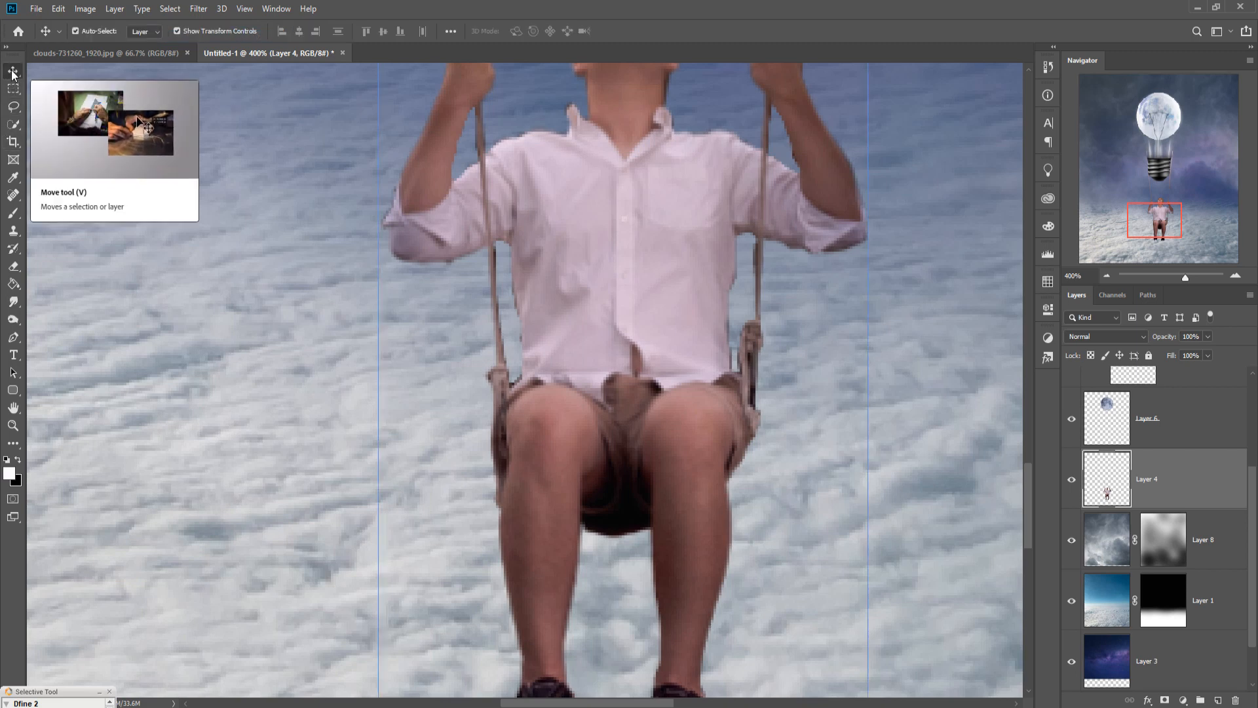
key(ctrl+minus)
key(ctrl+minus)
key(ctrl+minus)
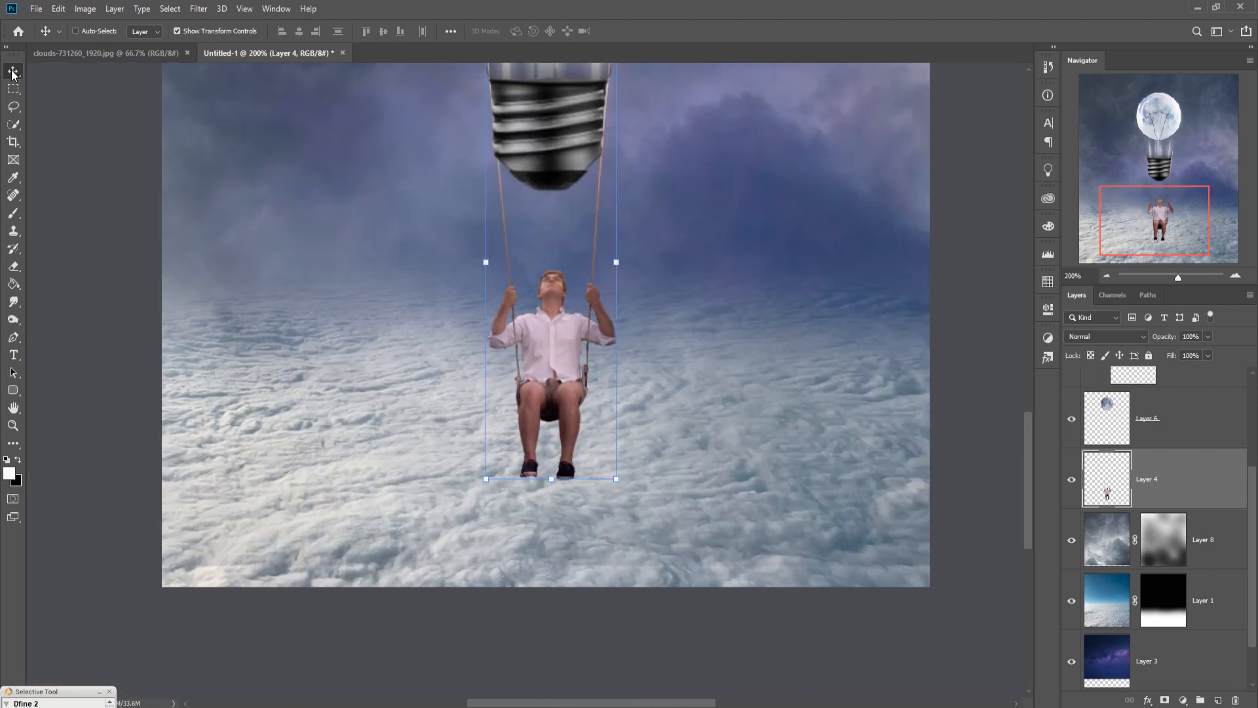
key(ctrl+minus)
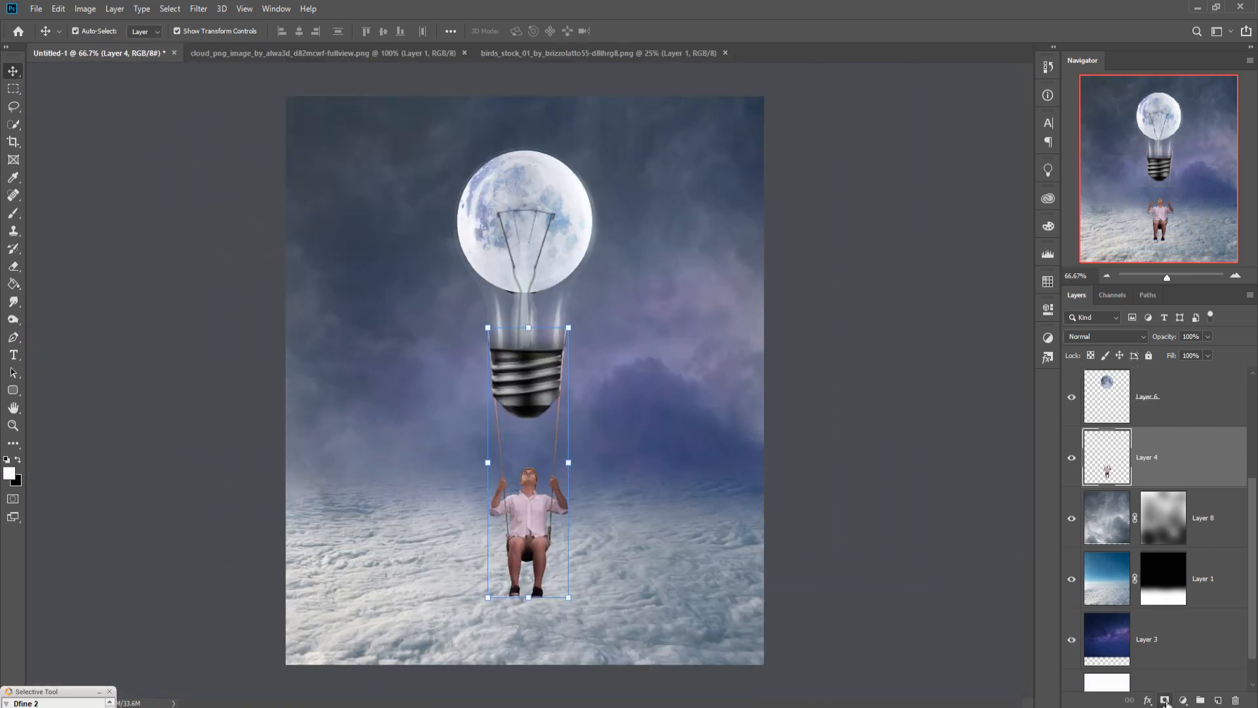
click(1165, 700)
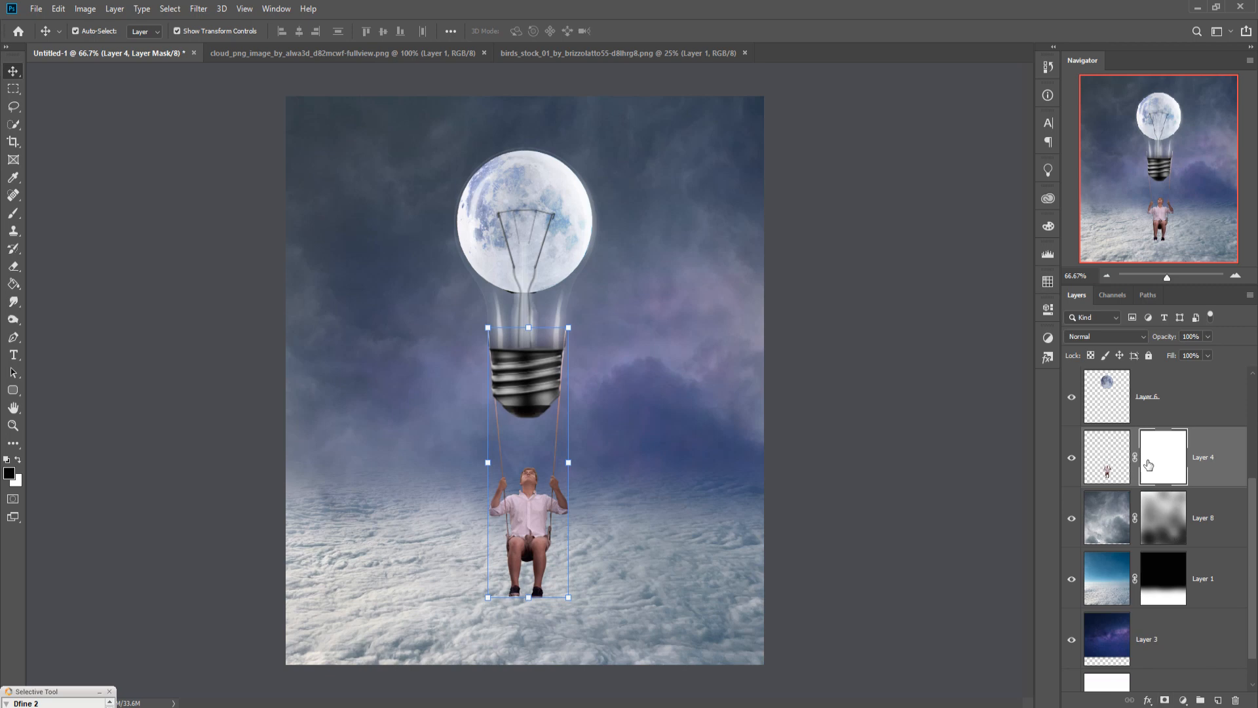
Paint black on Layer 4's mask with a 90 px brush at 100% opacity, fading the shoe soles into the clouds.
click(13, 214)
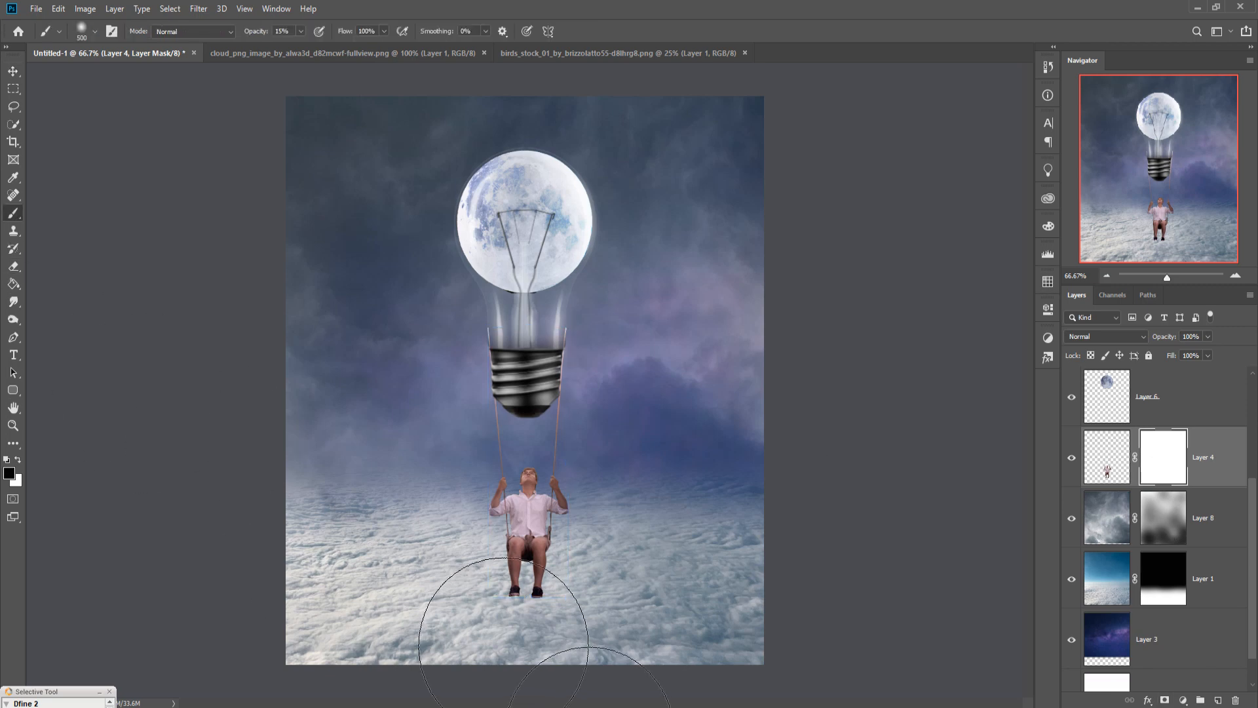
key(bracketleft)
key(bracketleft)
key(bracketleft)
key(bracketleft)
key(bracketleft)
key(bracketleft)
key(bracketleft)
key(bracketleft)
key(bracketleft)
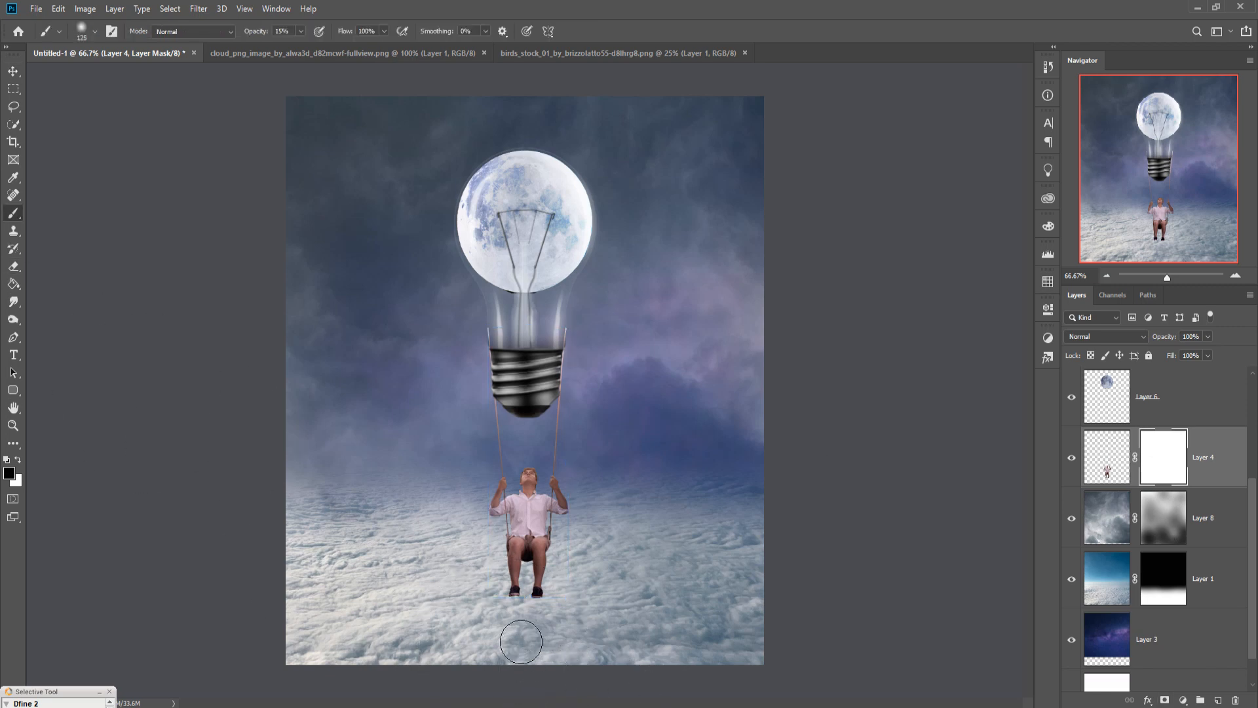
mouse_move(509, 630)
mouse_down()
mouse_move(577, 631)
mouse_move(505, 627)
mouse_up()
click(301, 31)
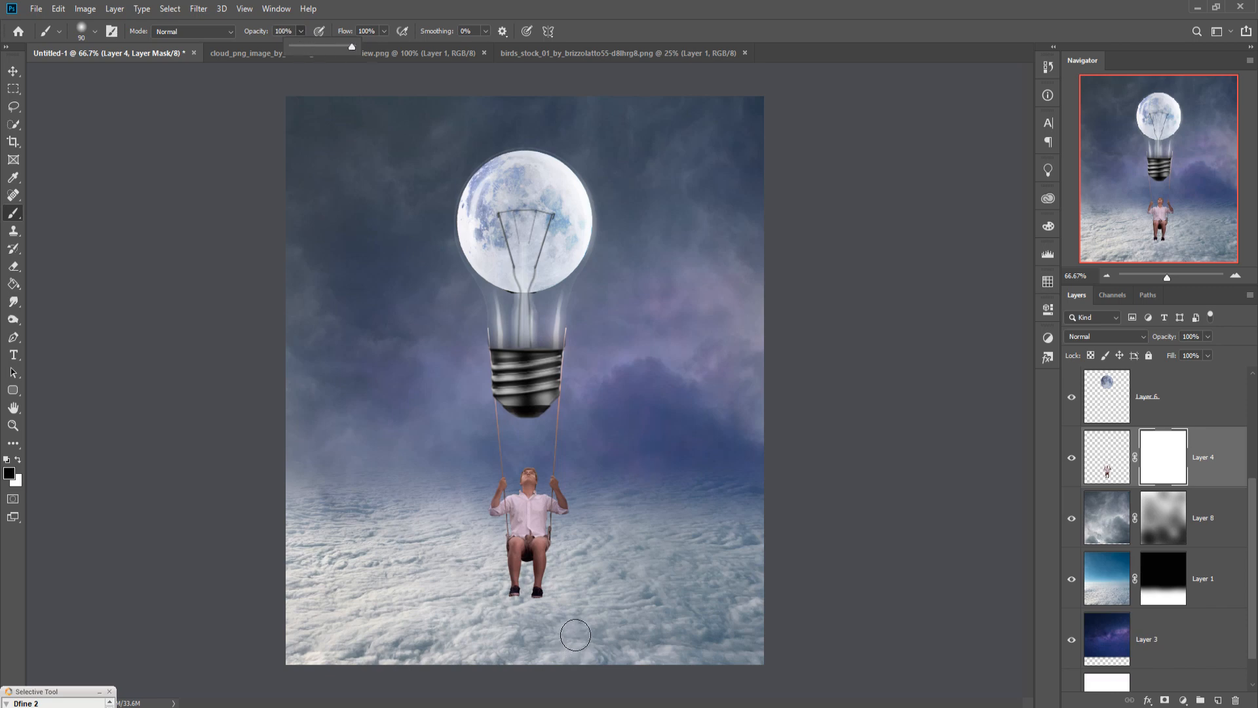
click(575, 634)
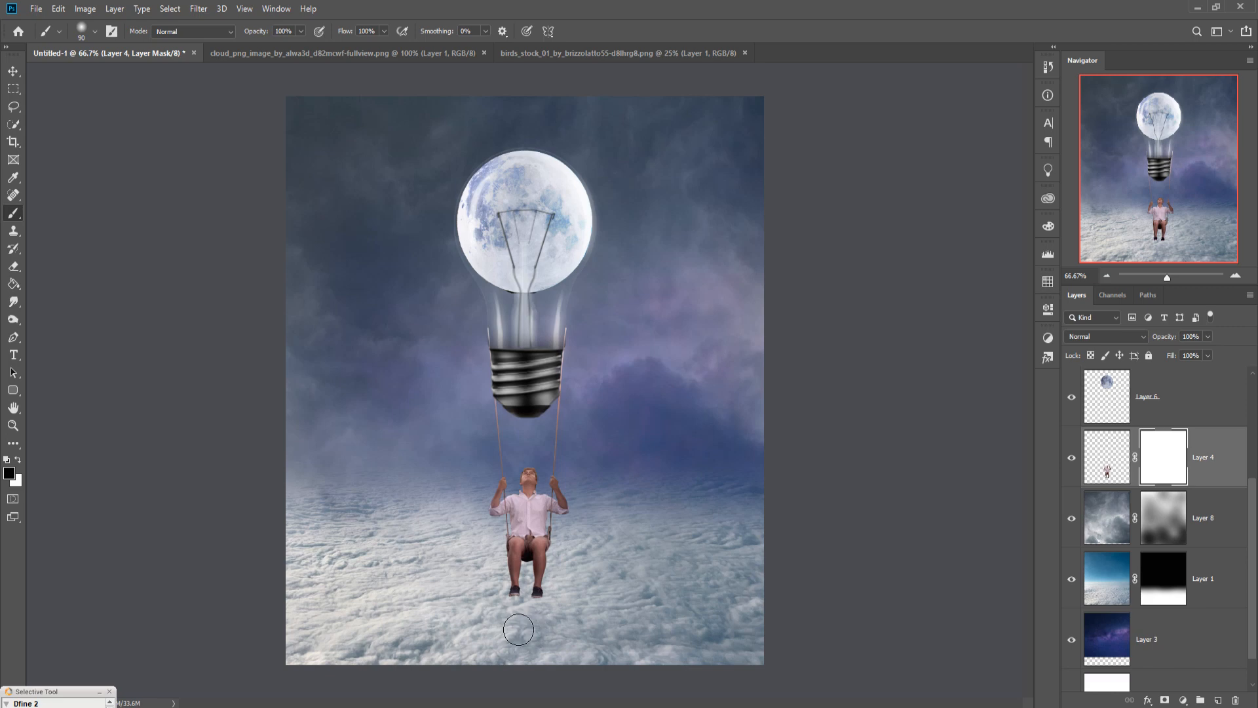
mouse_move(575, 634)
mouse_down()
mouse_move(527, 633)
mouse_move(589, 632)
mouse_move(522, 636)
mouse_up()
Copy the cloud PNG into the composite left of the moon, scale it to about 80%, and commit the transform.
click(13, 70)
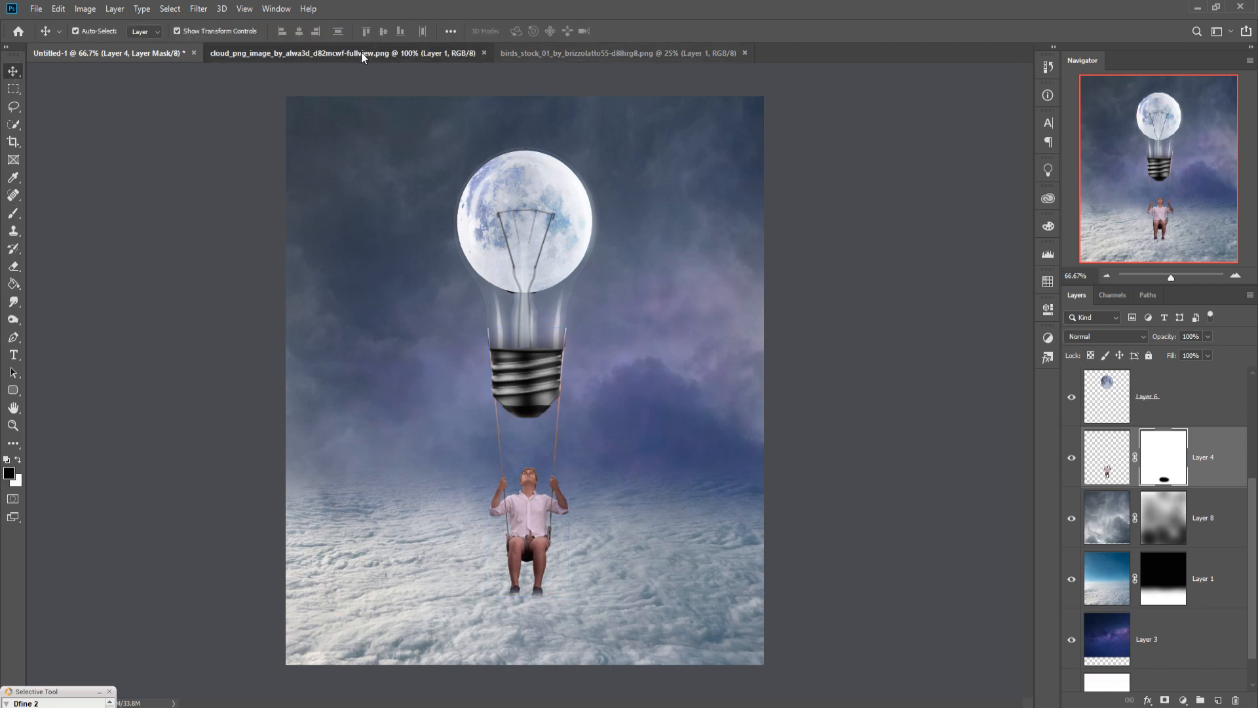
drag(361, 52, 937, 172)
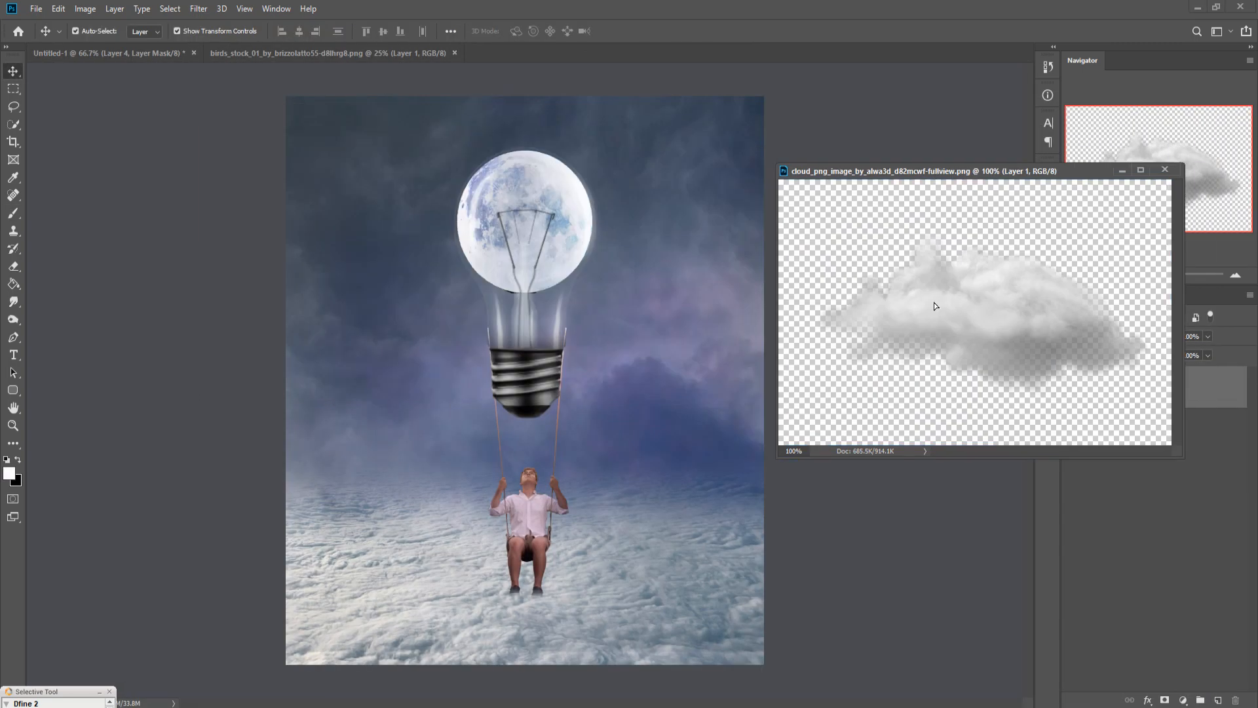
drag(933, 301, 384, 176)
drag(540, 91, 489, 126)
drag(439, 171, 432, 163)
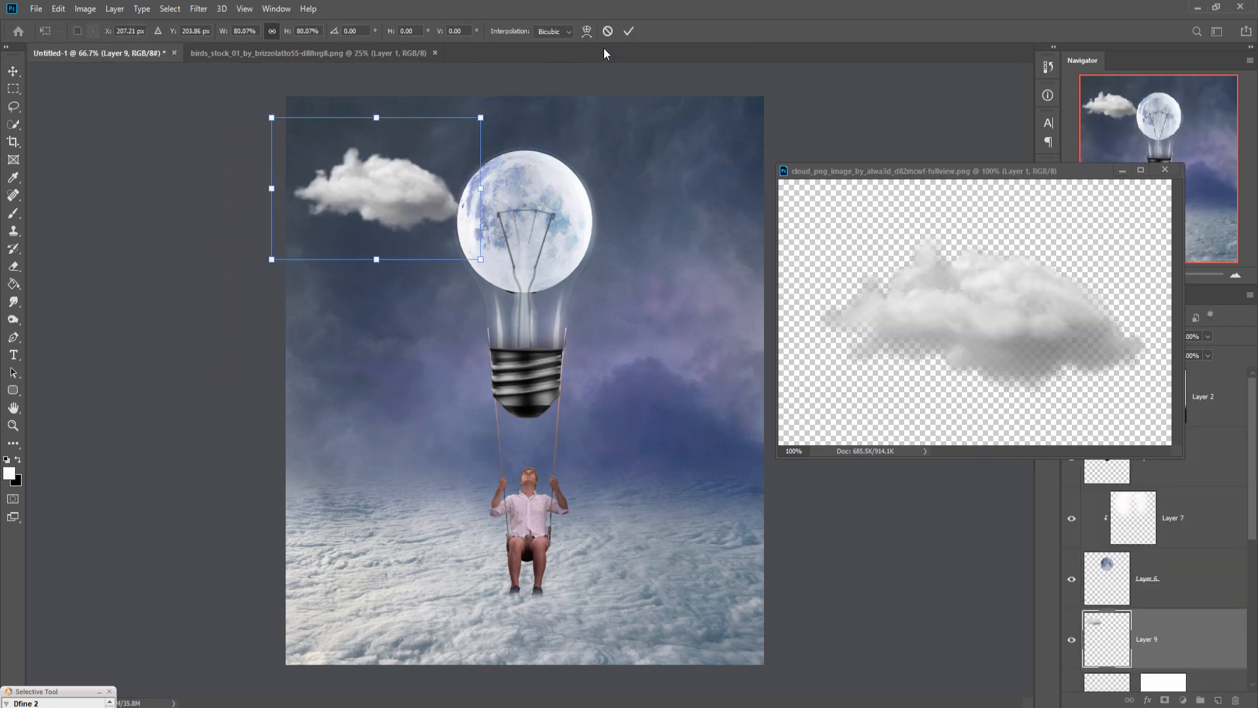
click(627, 32)
Copy a second cloud to the right of the moon, minimize the cloud window, and move Layer 10 above the bulb base's Layer 5.
click(925, 299)
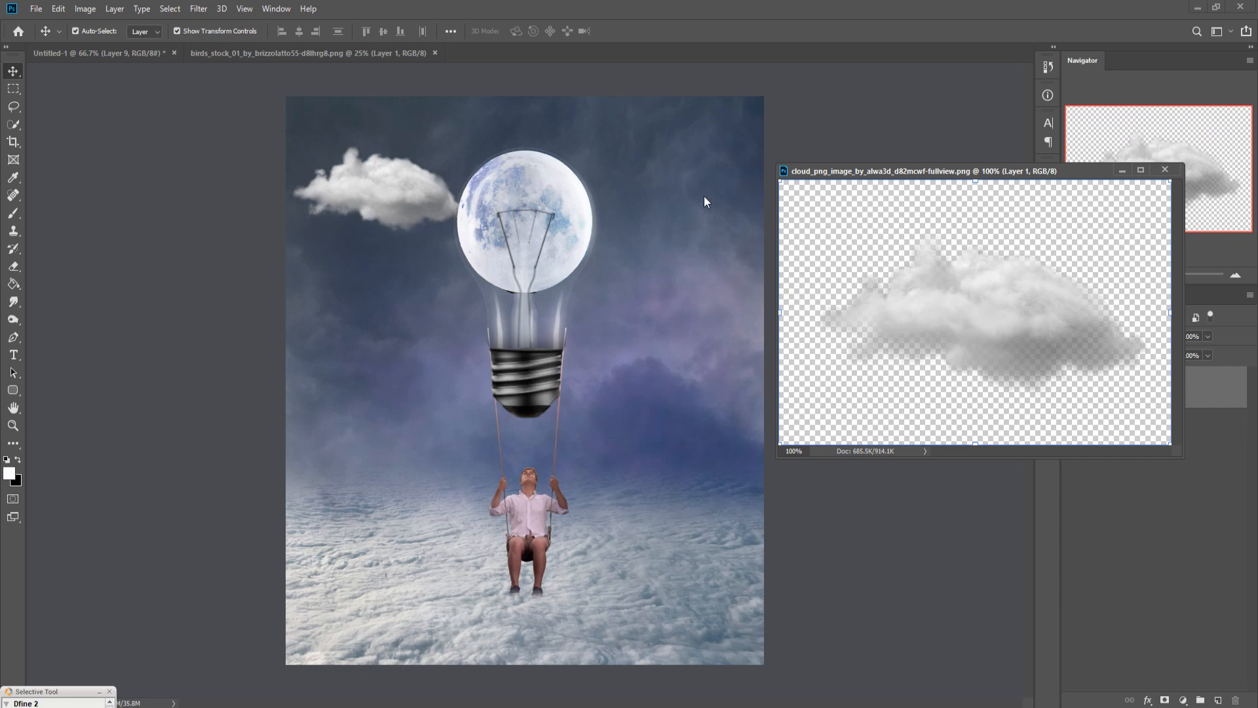
drag(961, 317, 681, 245)
click(1122, 171)
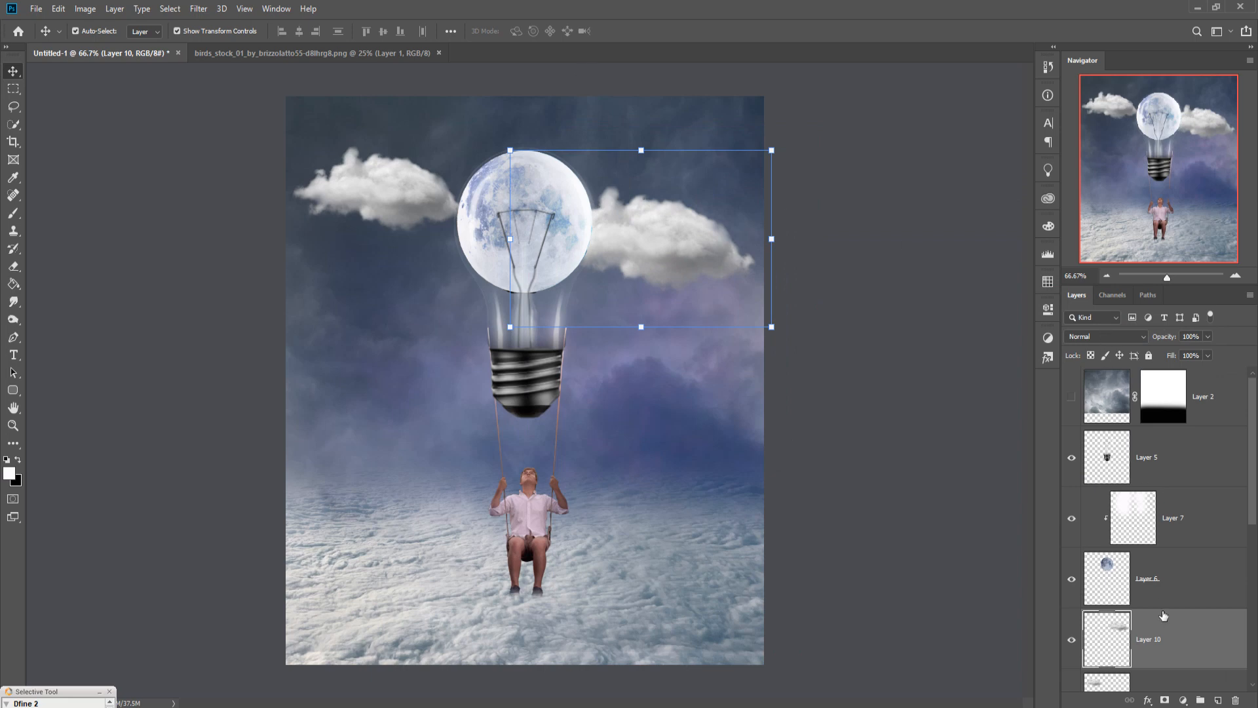
drag(1164, 637, 1162, 486)
drag(1160, 400, 1161, 422)
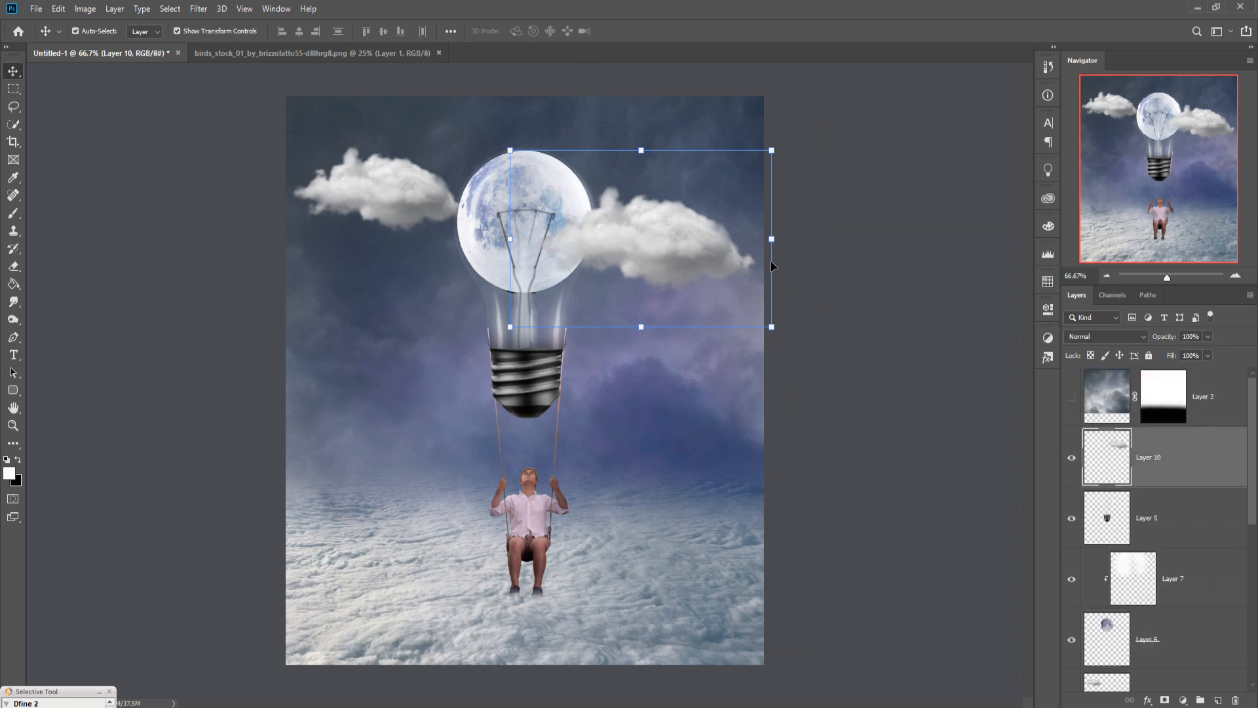
Shrink the second cloud, position it overlapping the moon's right edge, and commit the transform.
drag(771, 151, 712, 190)
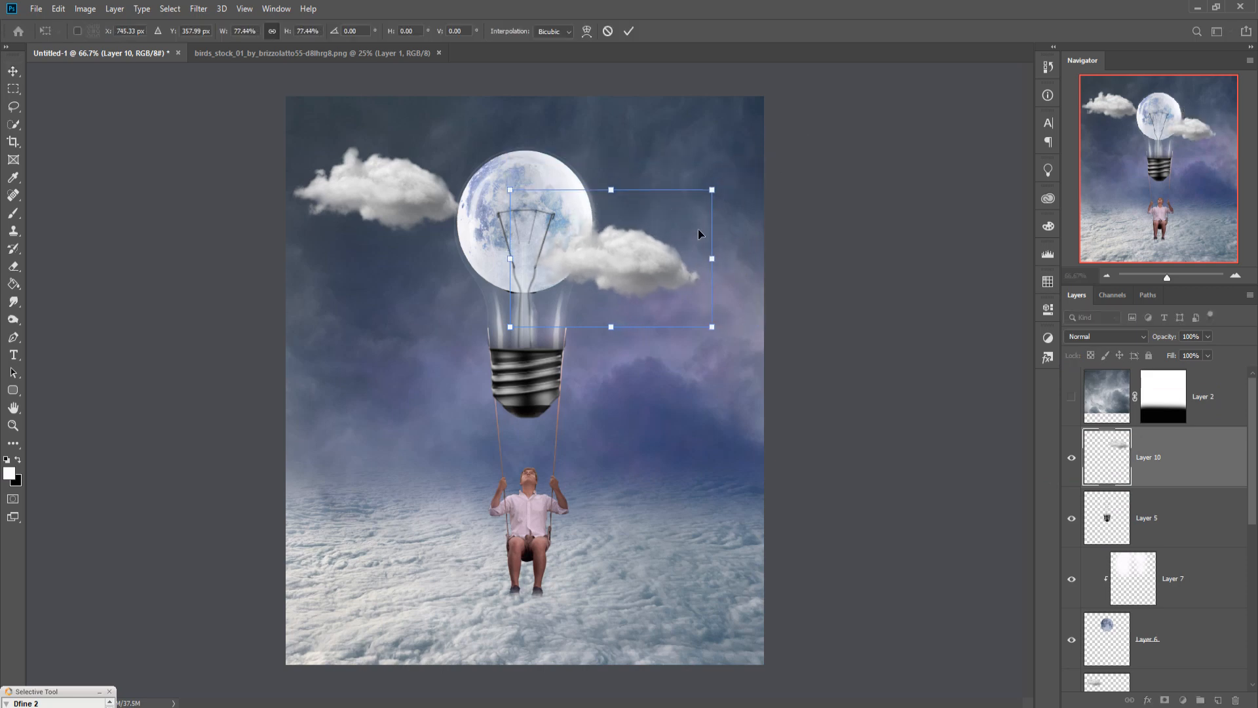
drag(643, 286, 679, 268)
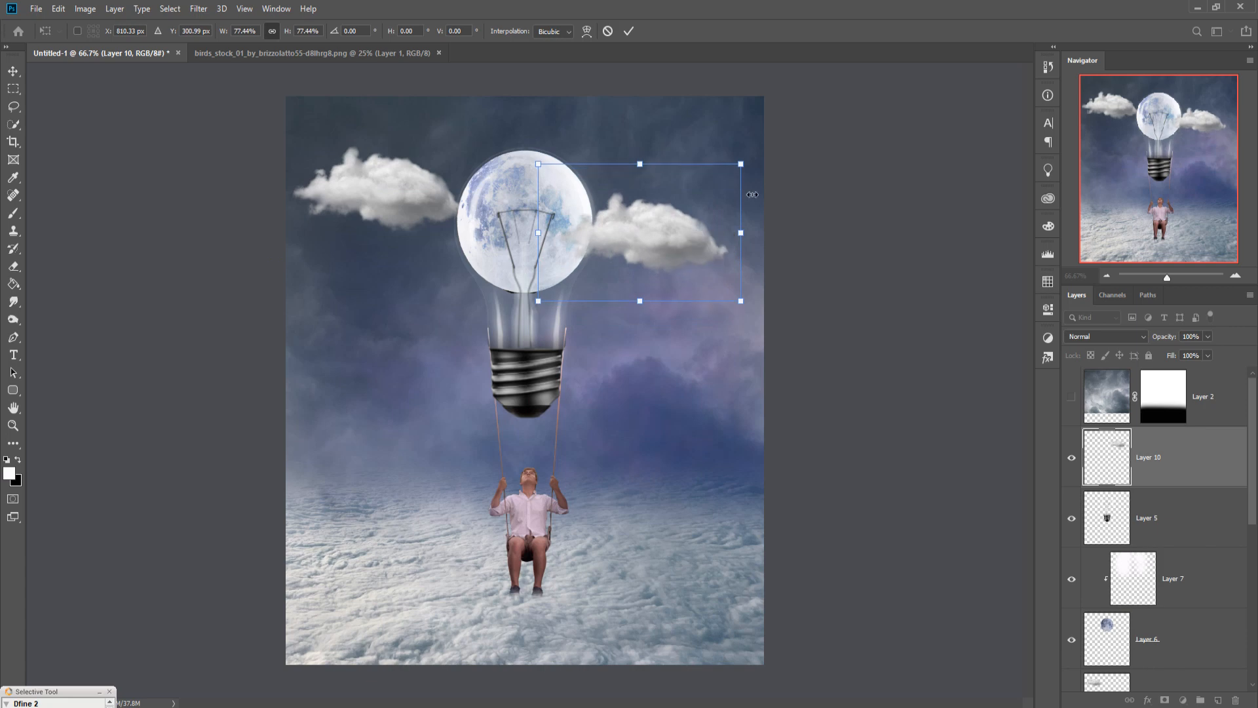
drag(743, 167, 700, 206)
drag(656, 261, 655, 254)
click(628, 32)
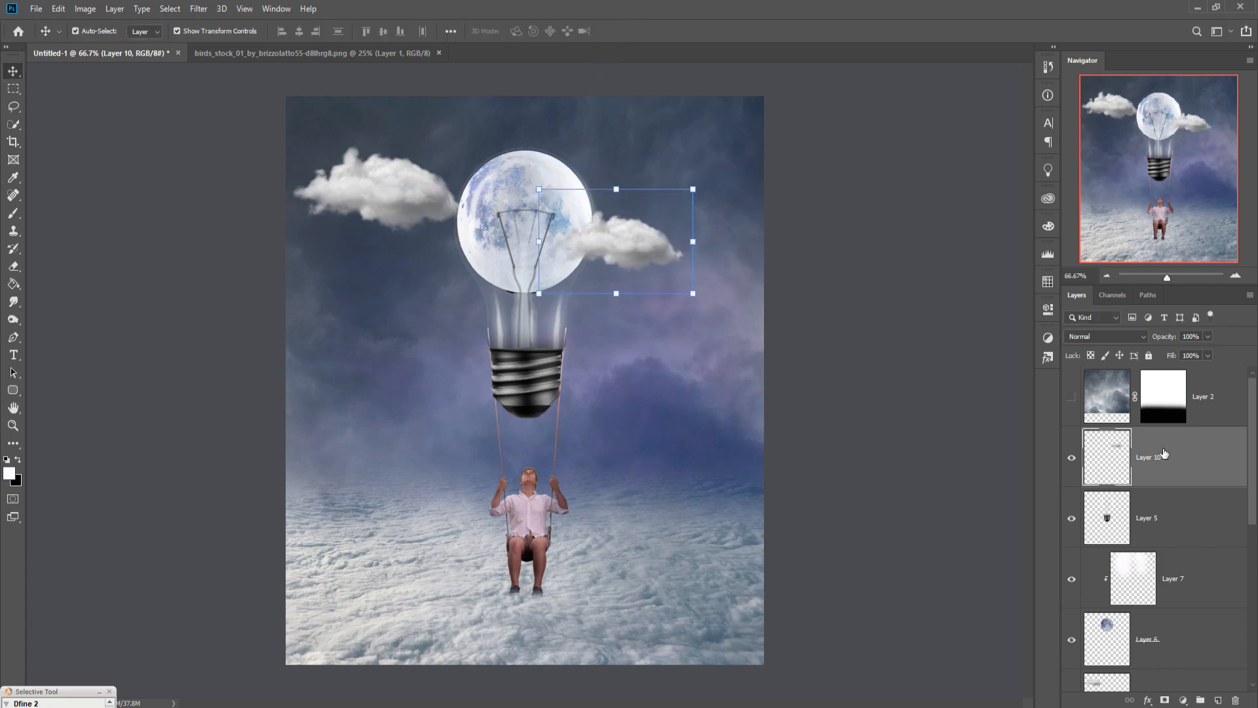
Duplicate the Layer 10 cloud and move the copy to the upper right of the sky.
right_click(1182, 466)
click(1048, 210)
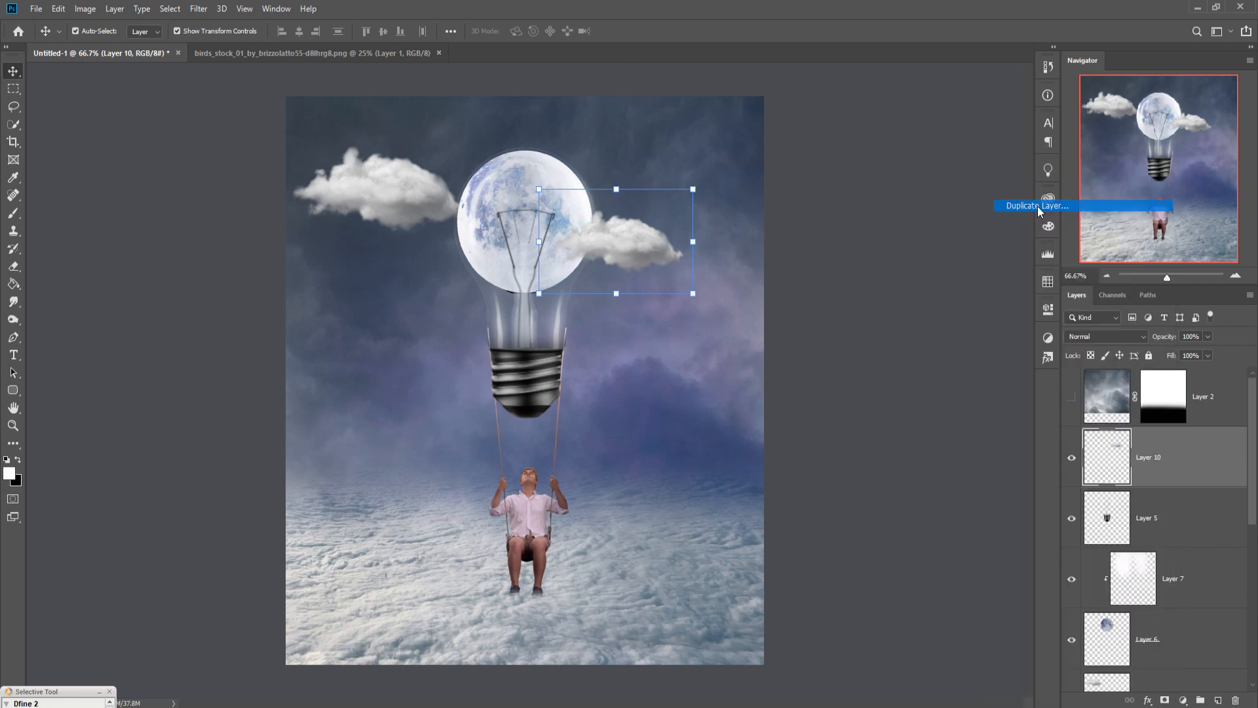
click(735, 202)
drag(639, 254, 689, 135)
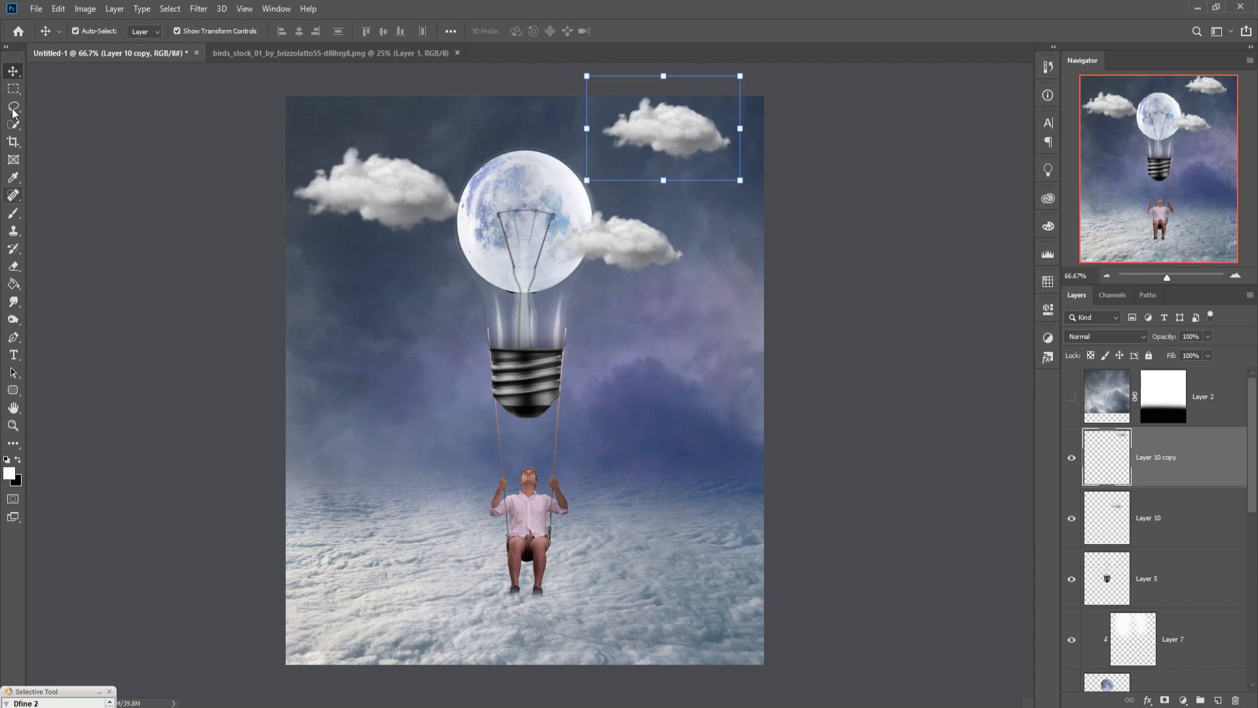
Create a new layer and move it directly beneath the moon's Layer 6.
scroll(1197, 582, down, 2)
click(1196, 583)
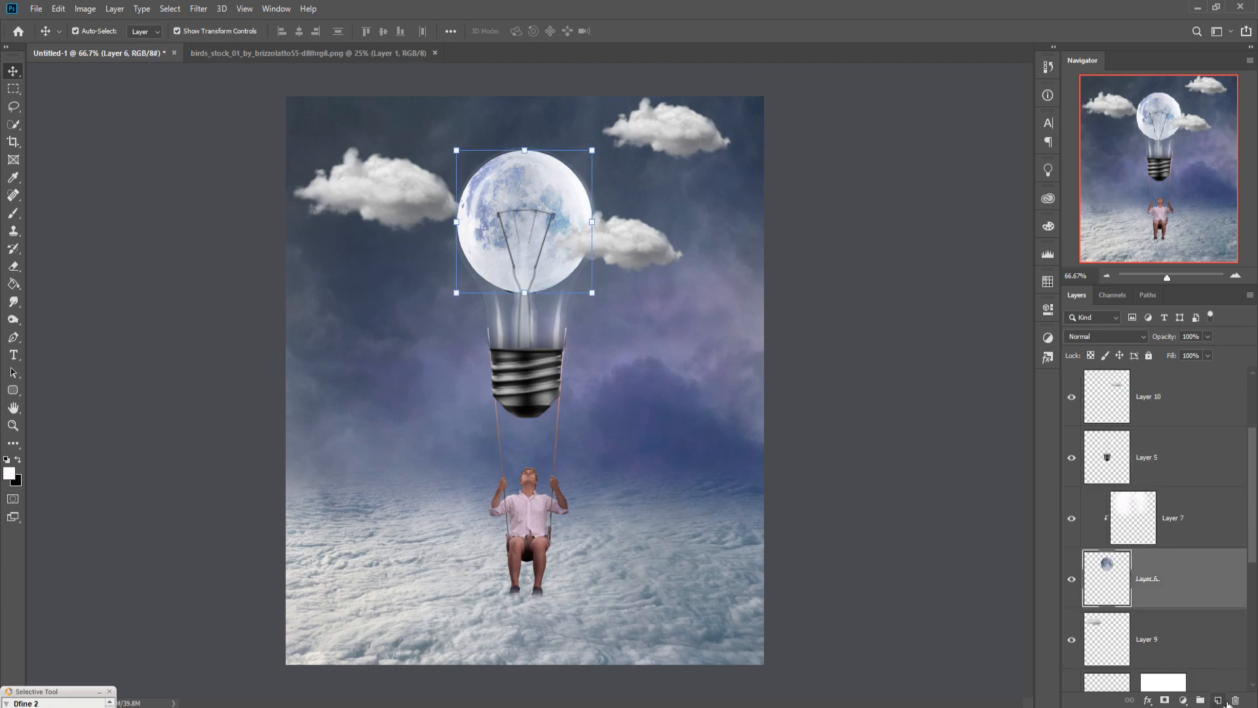
click(1217, 700)
drag(1191, 578, 1171, 641)
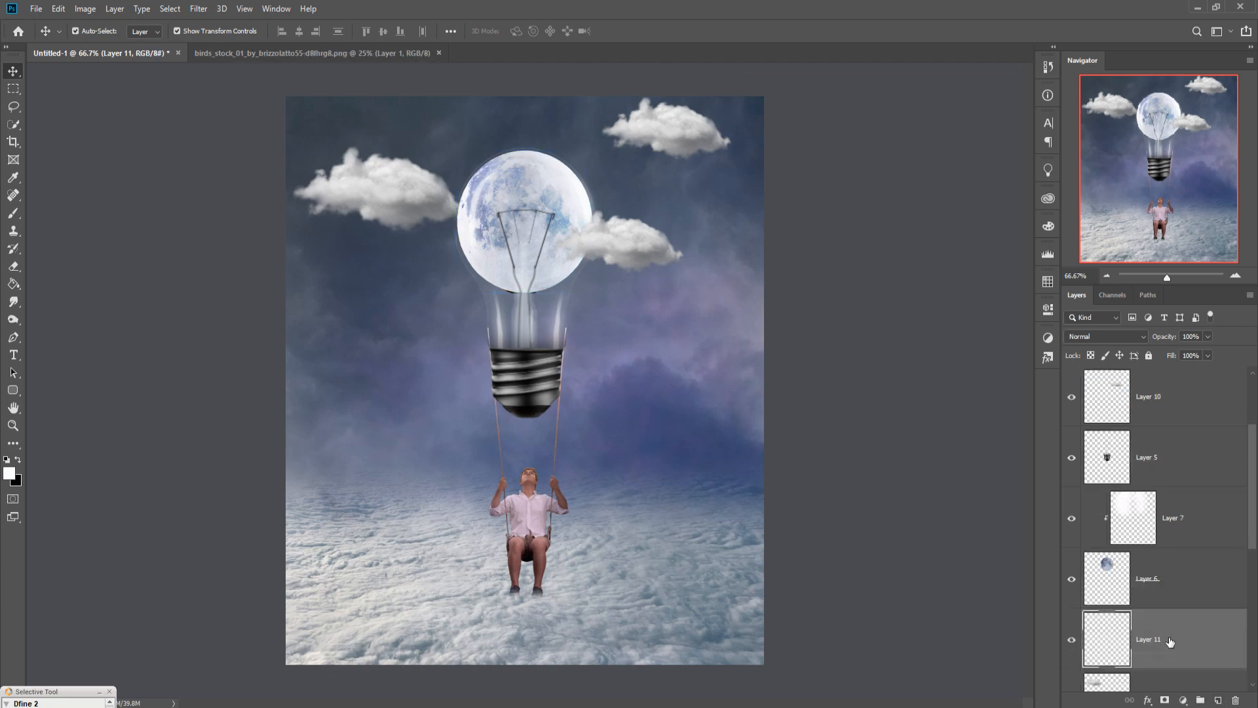
Paint a soft white glow behind the moon on Layer 11 with a 400 px brush at 100% opacity.
click(13, 213)
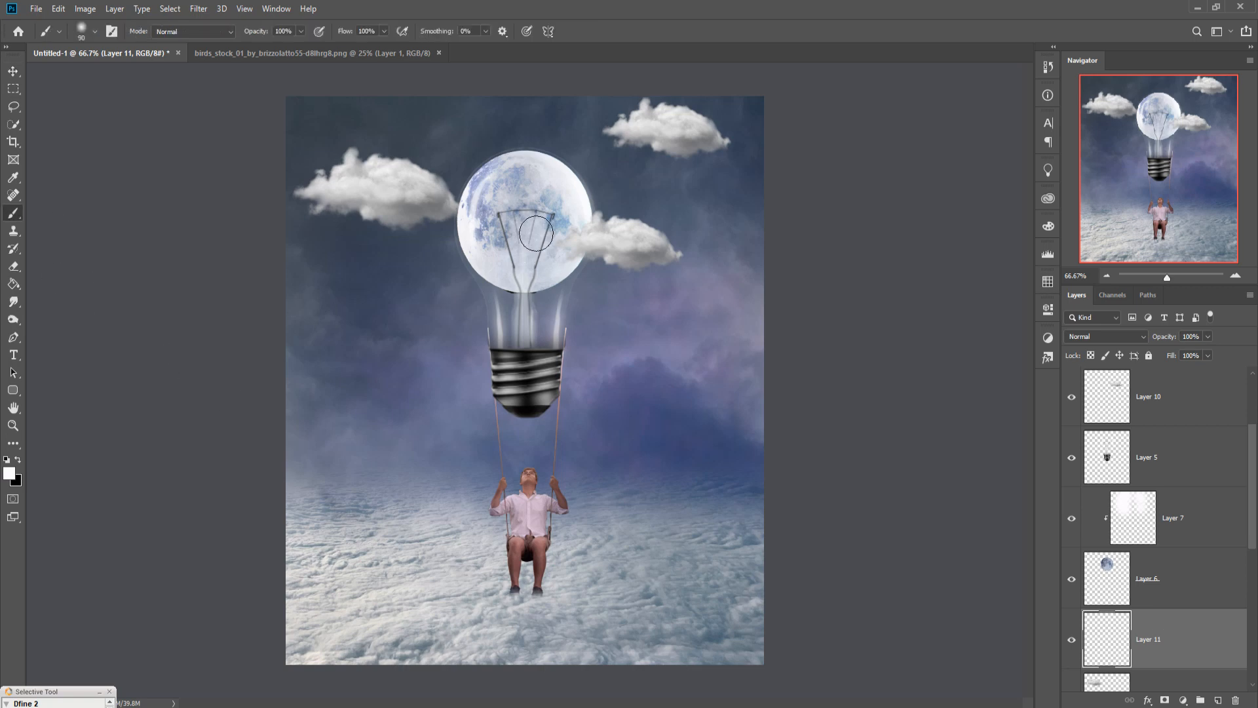
key(bracketright)
key(bracketright)
key(bracketright)
key(bracketright)
key(bracketright)
key(bracketright)
key(bracketright)
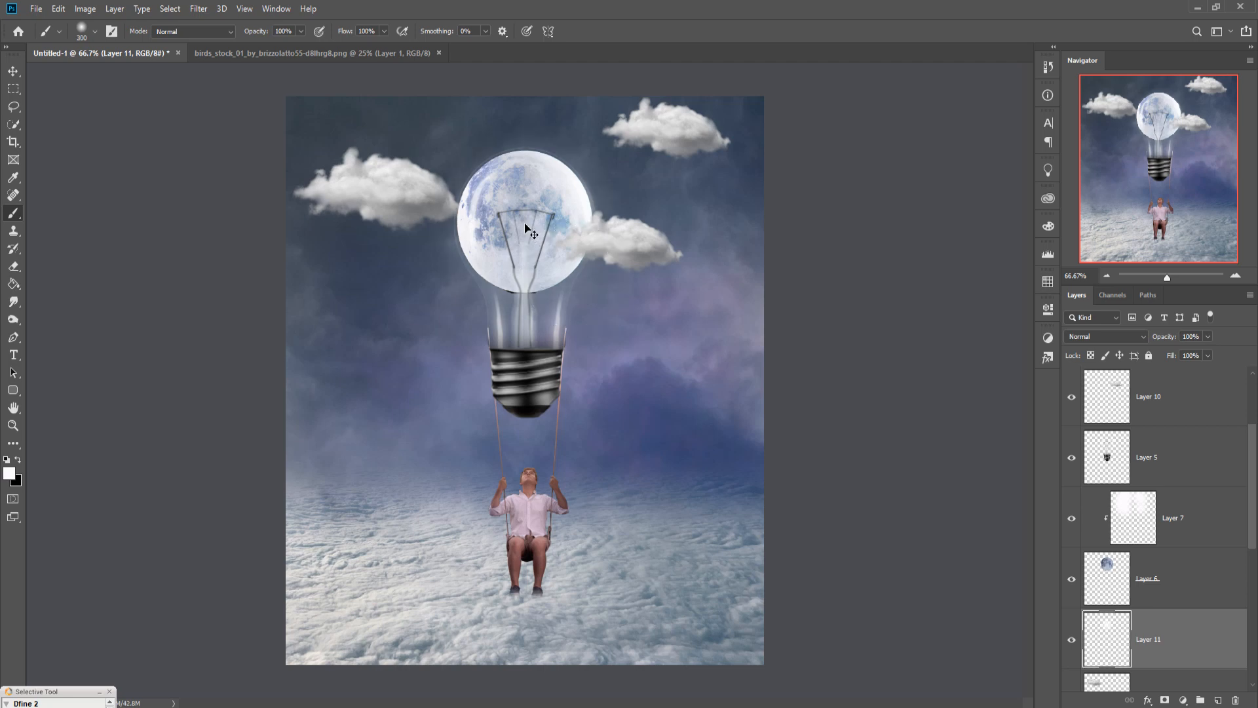
key(ctrl+z)
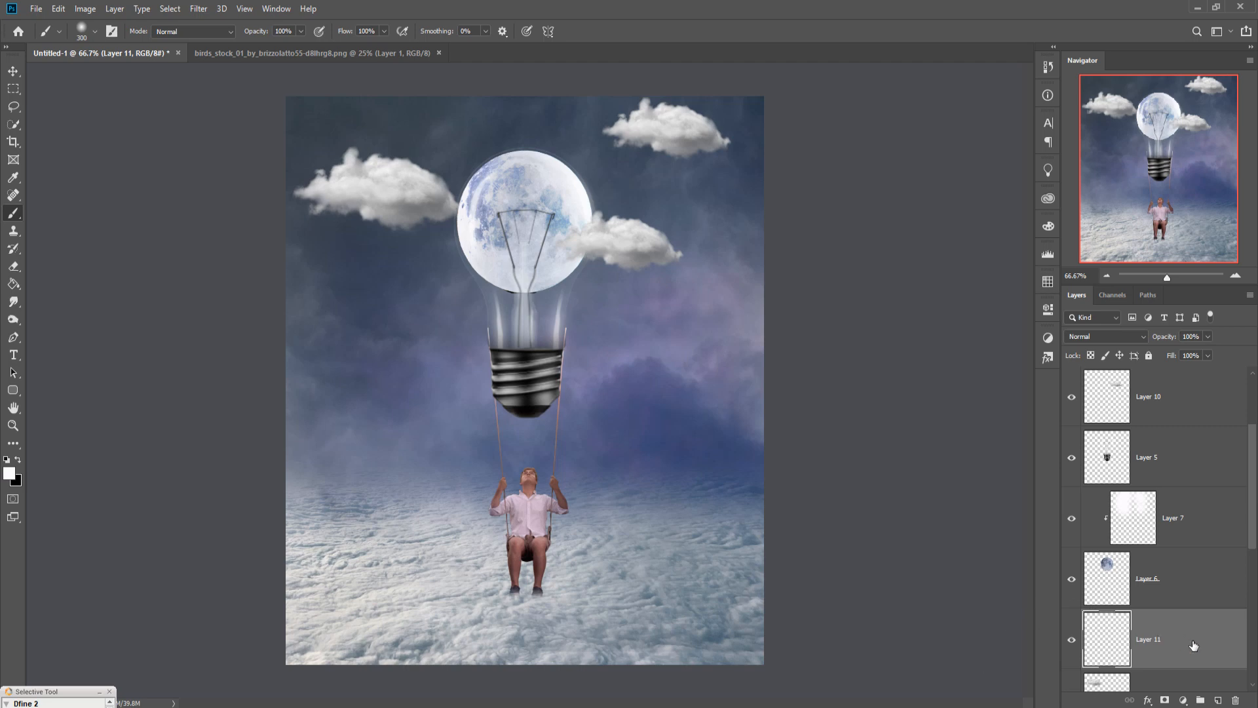
drag(1193, 646, 1196, 634)
key(])
click(524, 218)
click(526, 221)
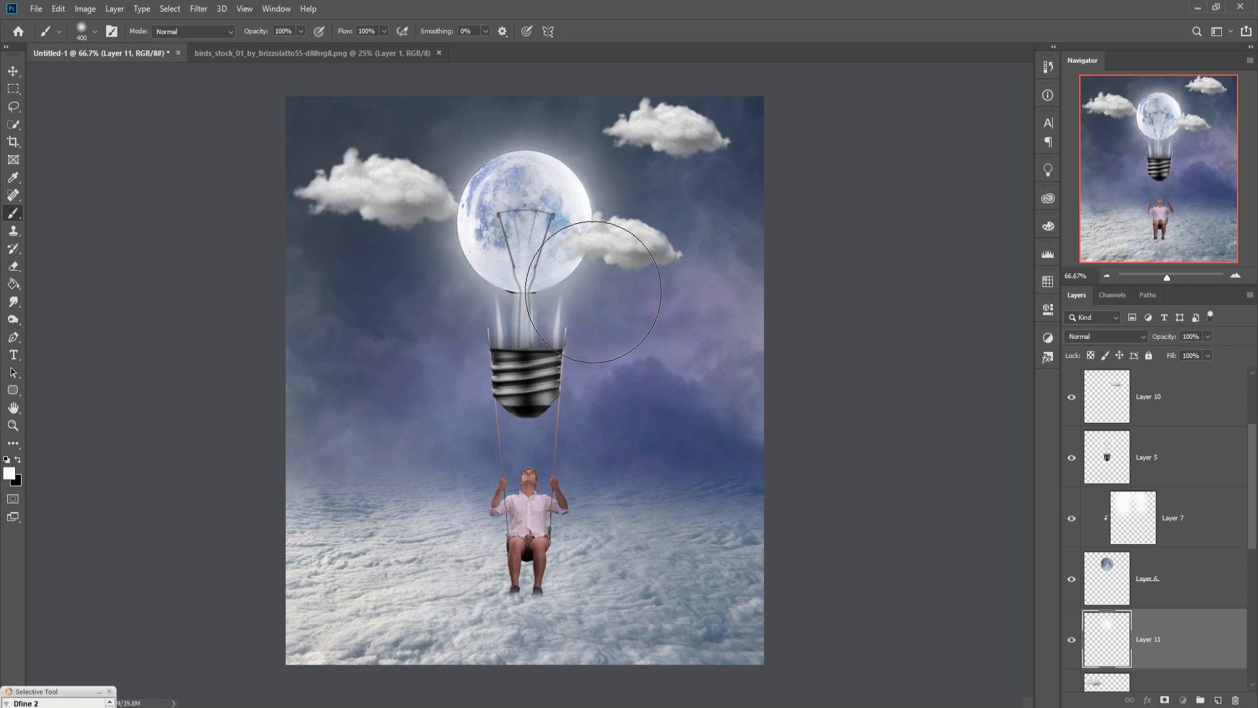
Hide the rope ends beside the bulb socket on Layer 4's mask with an 80 px black brush at 100% opacity.
key(ctrl+shift+z)
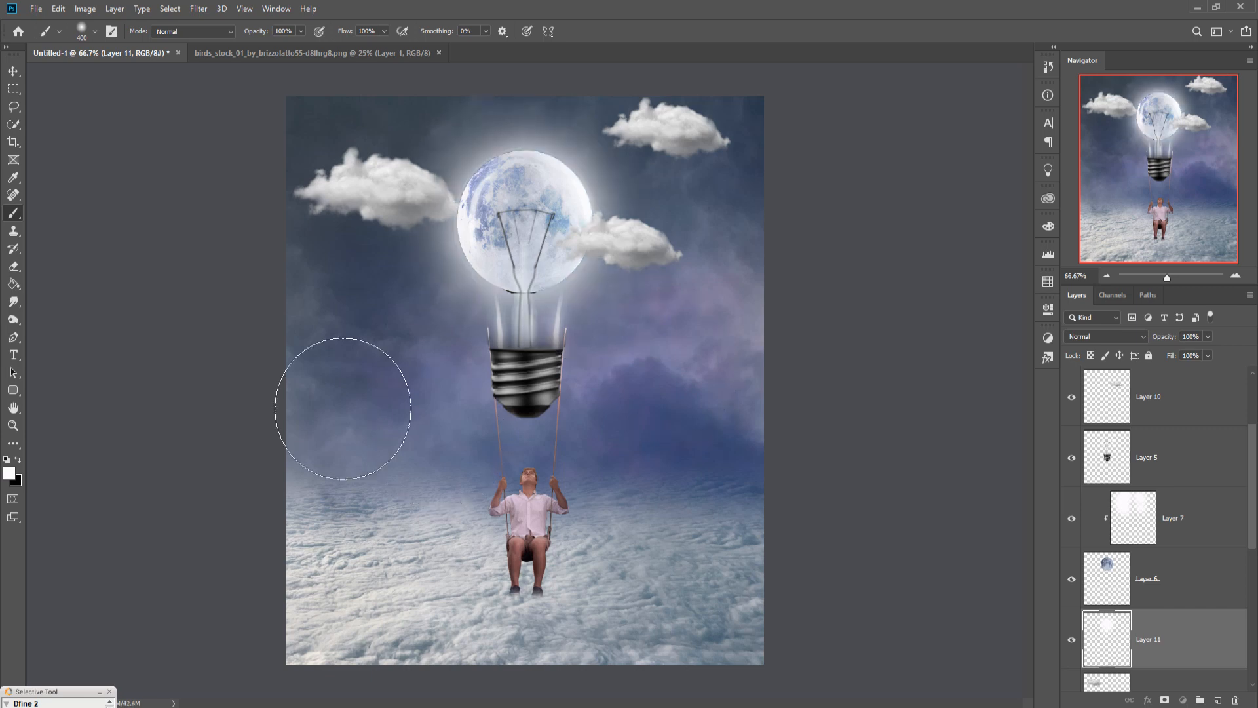
click(13, 71)
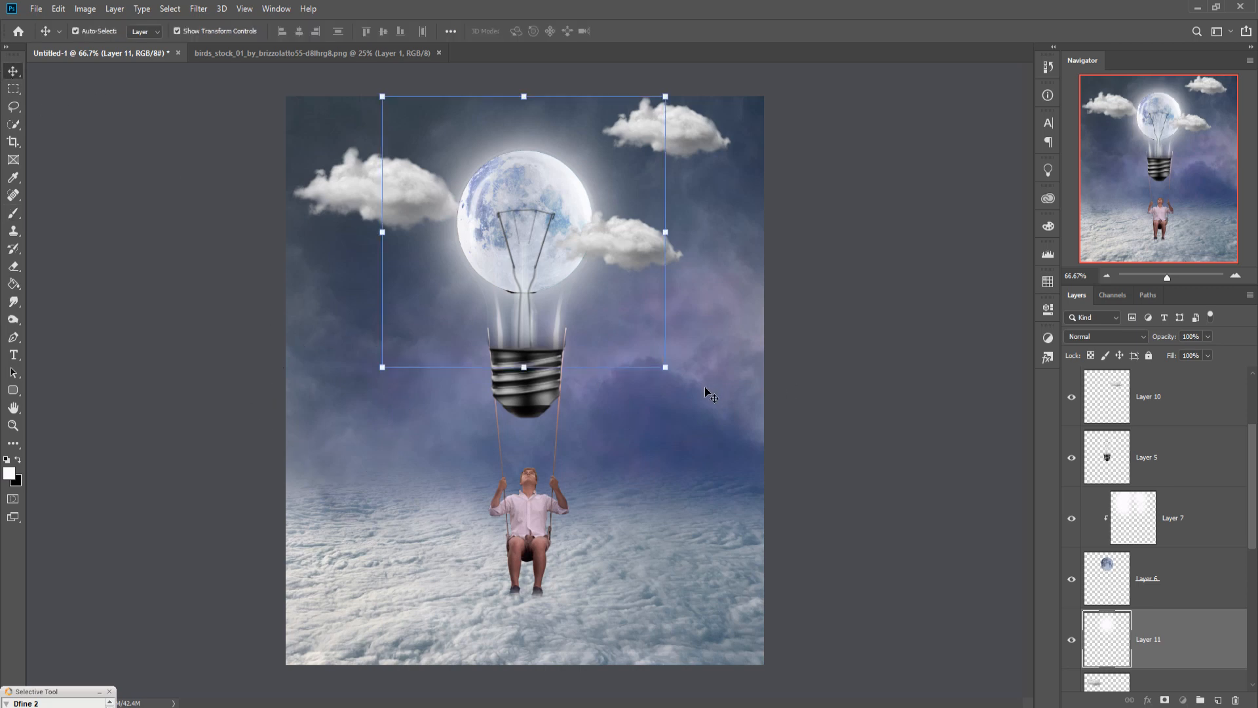
click(1192, 457)
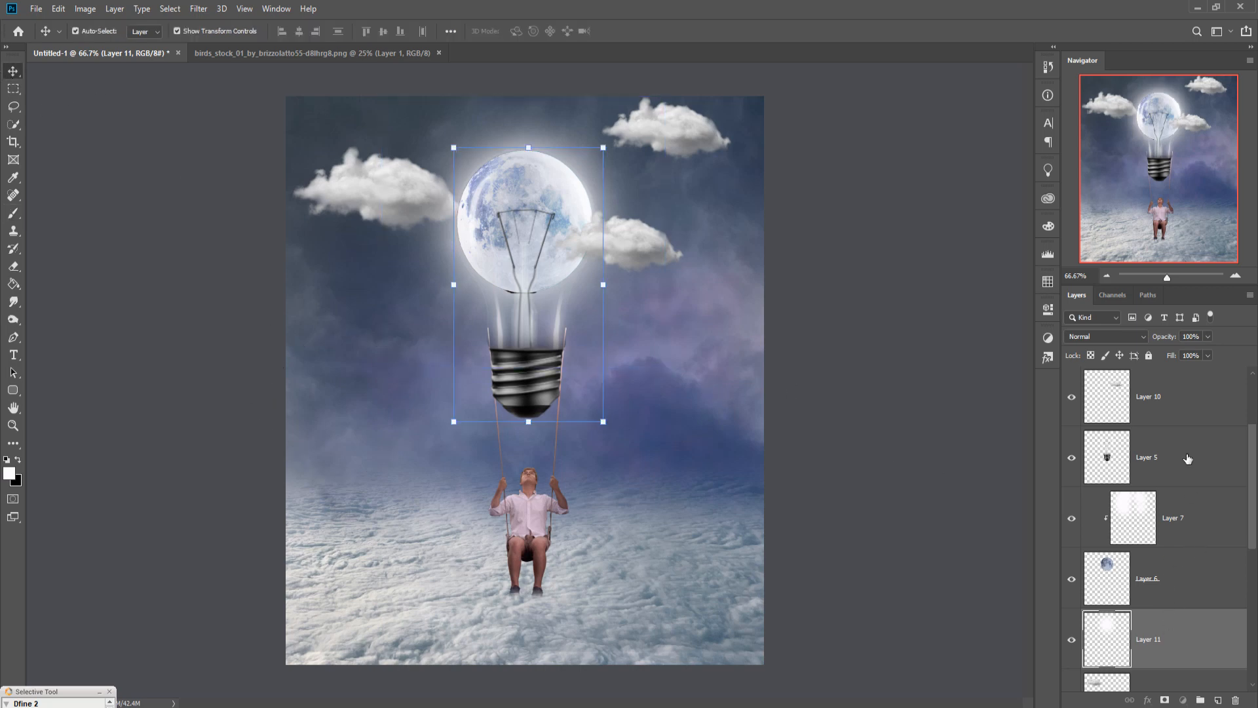
scroll(1188, 458, down, 4)
click(1173, 530)
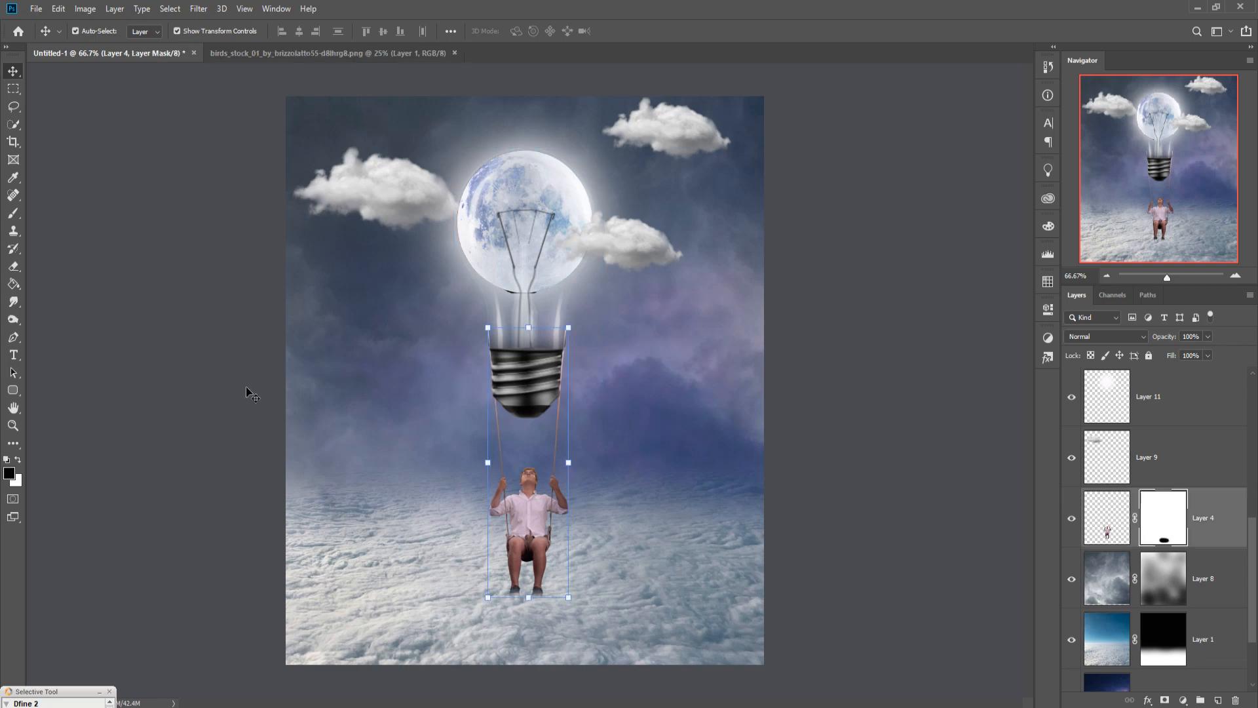
click(13, 213)
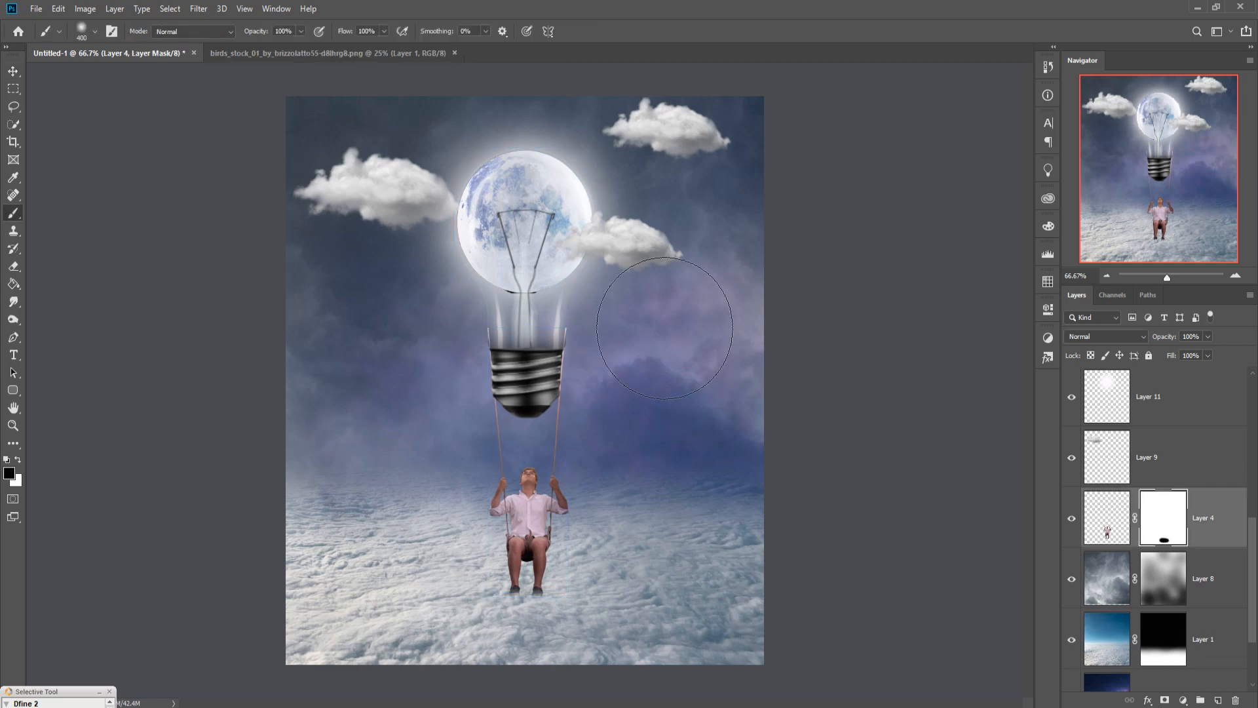
key(bracketleft)
key(bracketleft)
key(bracketleft)
key(bracketleft)
key(bracketleft)
key(bracketleft)
key(bracketleft)
key(bracketleft)
key(bracketleft)
click(580, 341)
click(506, 341)
click(13, 71)
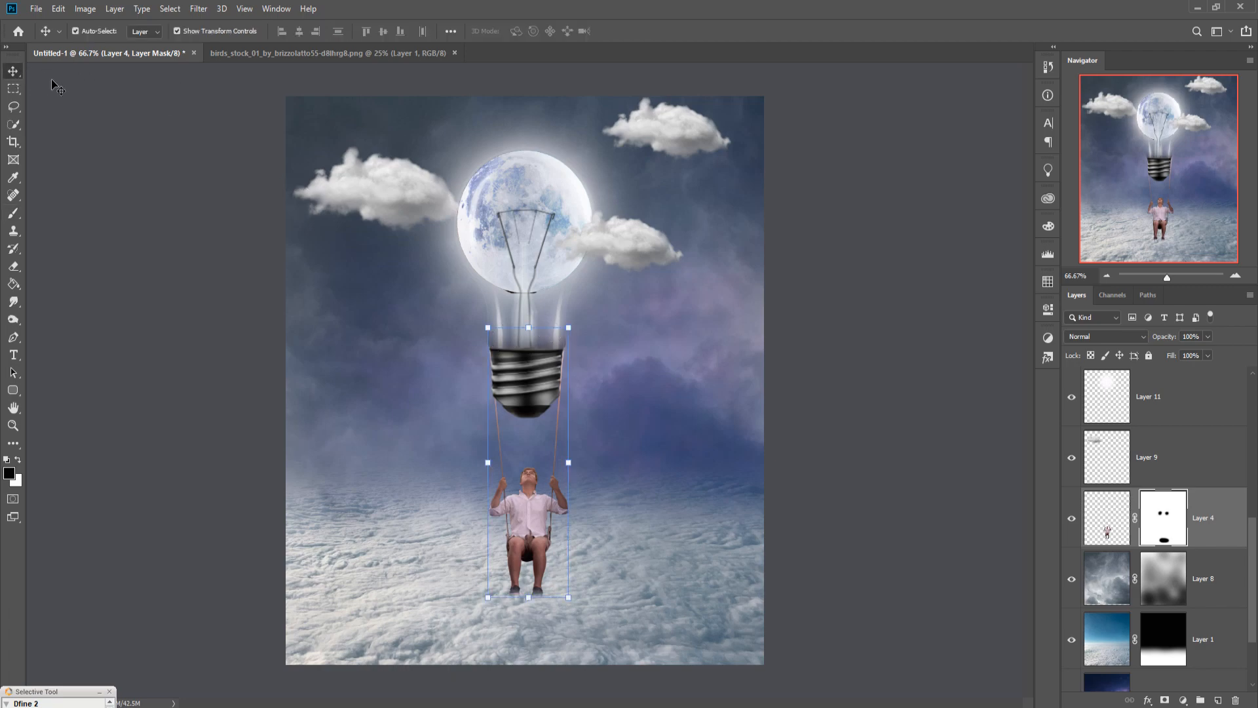
Copy the flock of seagulls from the birds stock document into the composite and put the source window away.
click(289, 52)
drag(290, 55, 969, 141)
drag(999, 291, 732, 282)
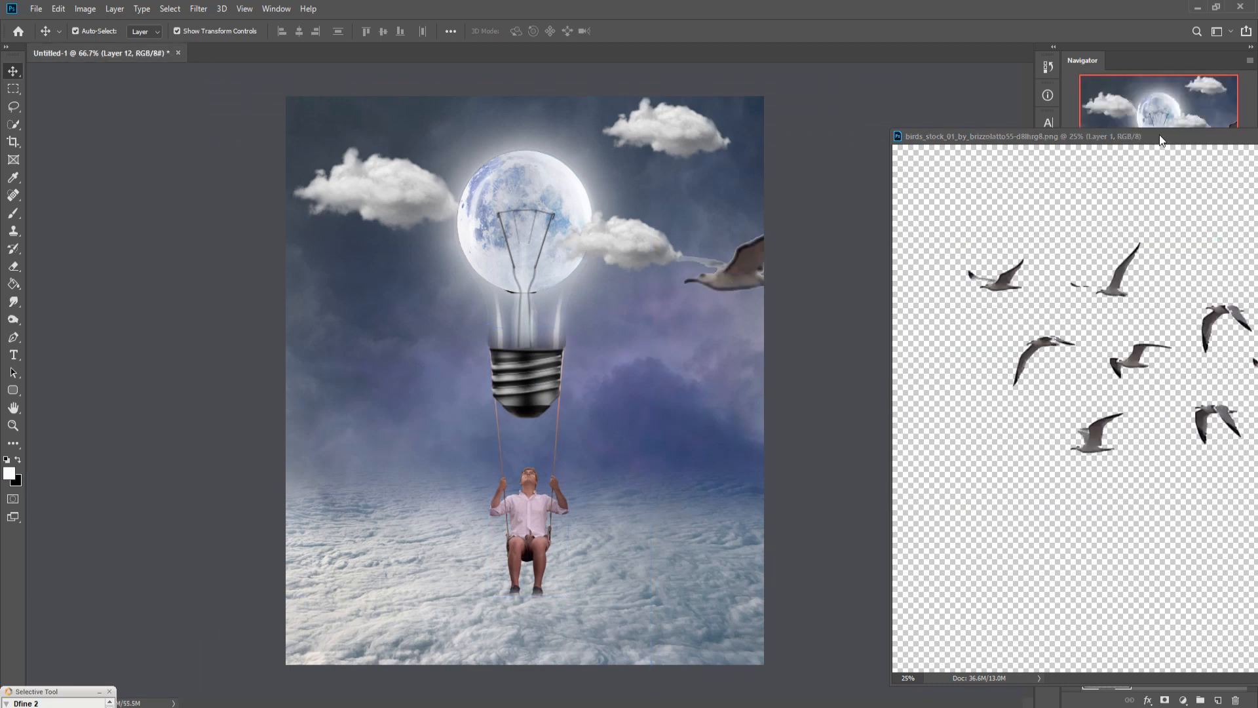
drag(1159, 135, 738, 293)
click(1104, 293)
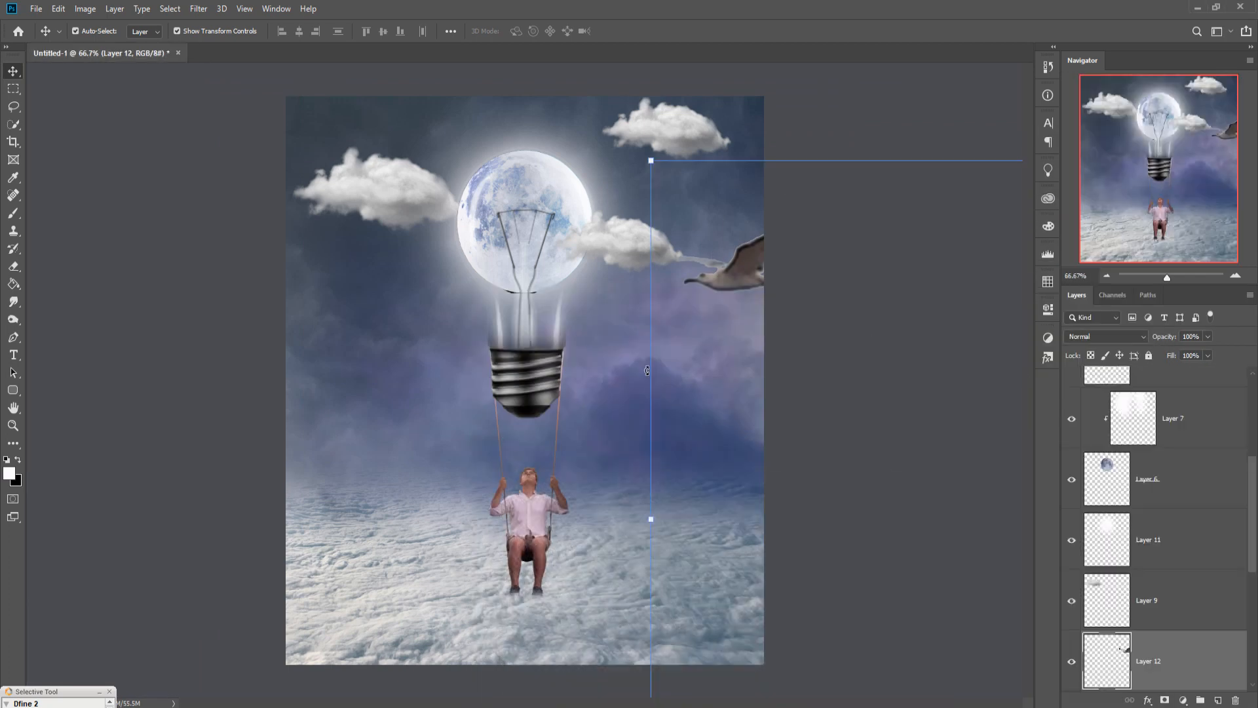
Scale the birds on Layer 12 to 20.44%, position them around the bulb socket and the sky beside it, and commit.
drag(656, 376, 448, 309)
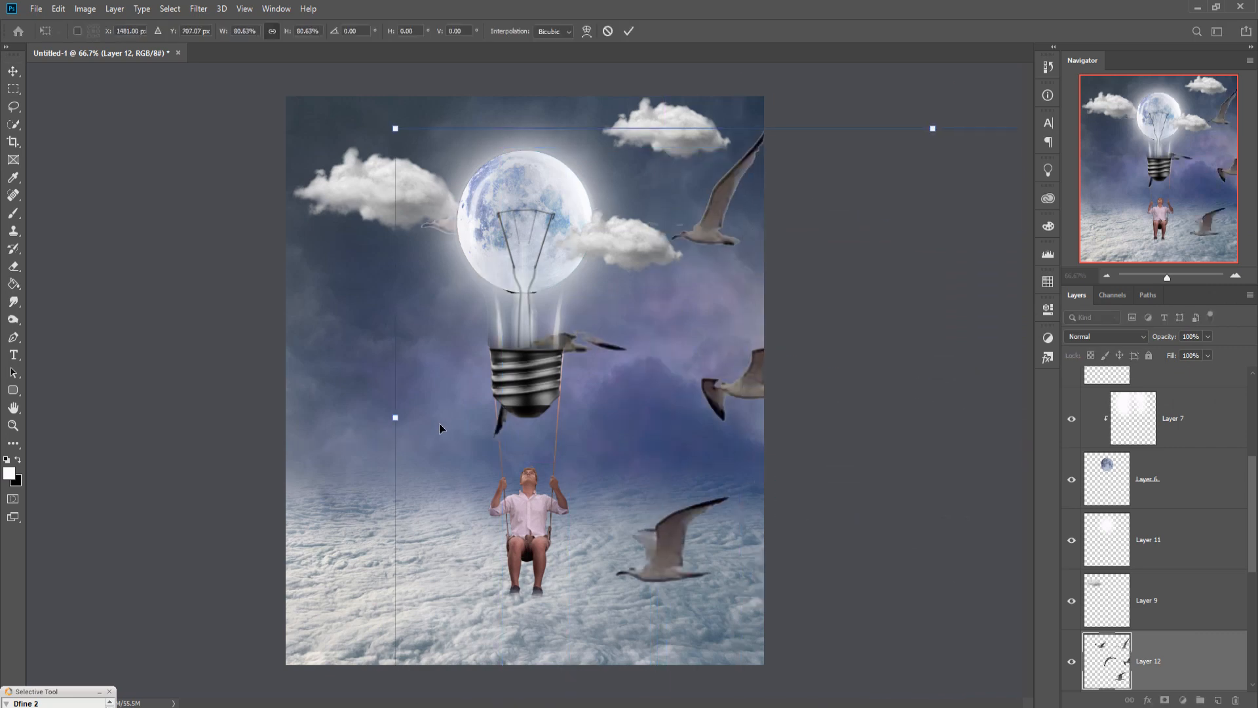
drag(397, 419, 839, 417)
drag(920, 435, 464, 348)
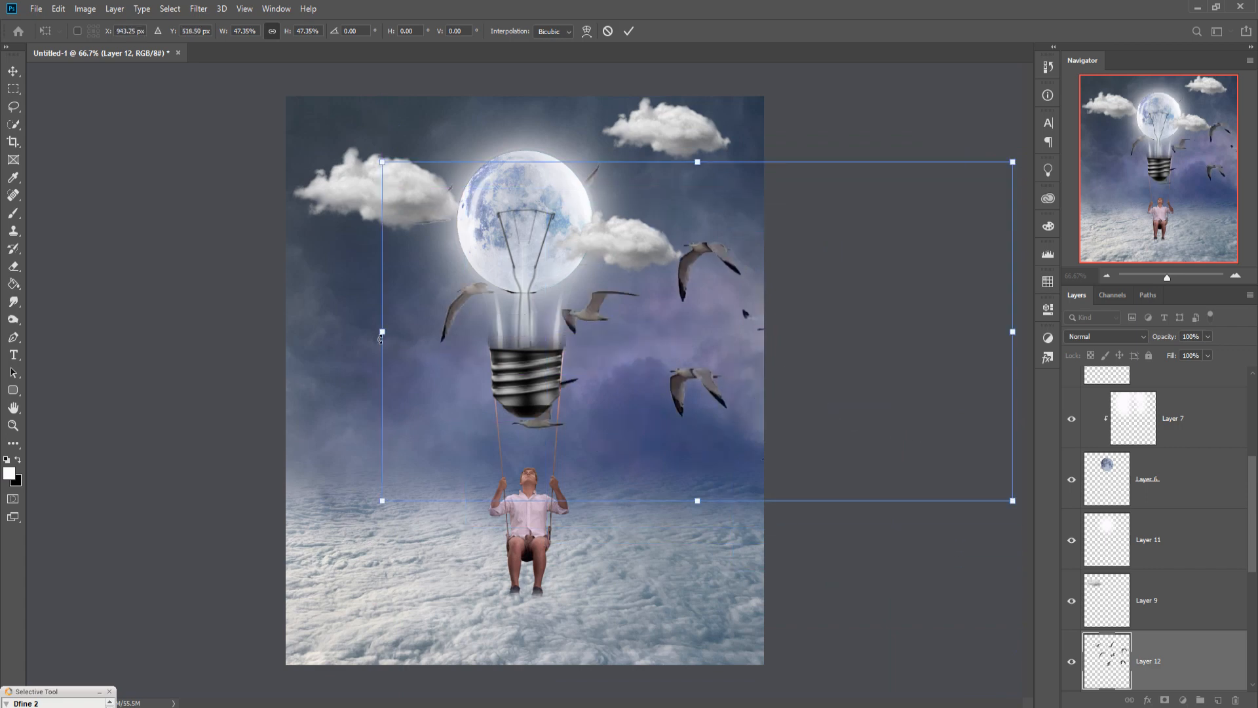
drag(386, 342, 744, 332)
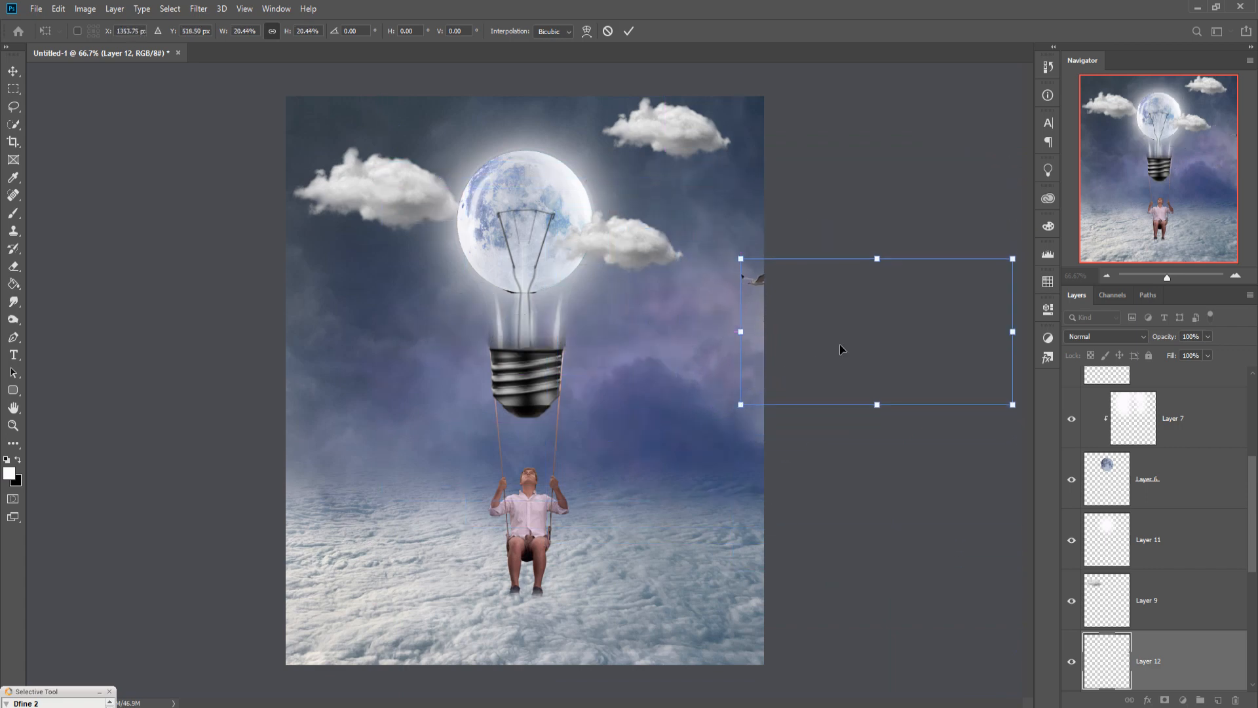
drag(837, 348, 628, 340)
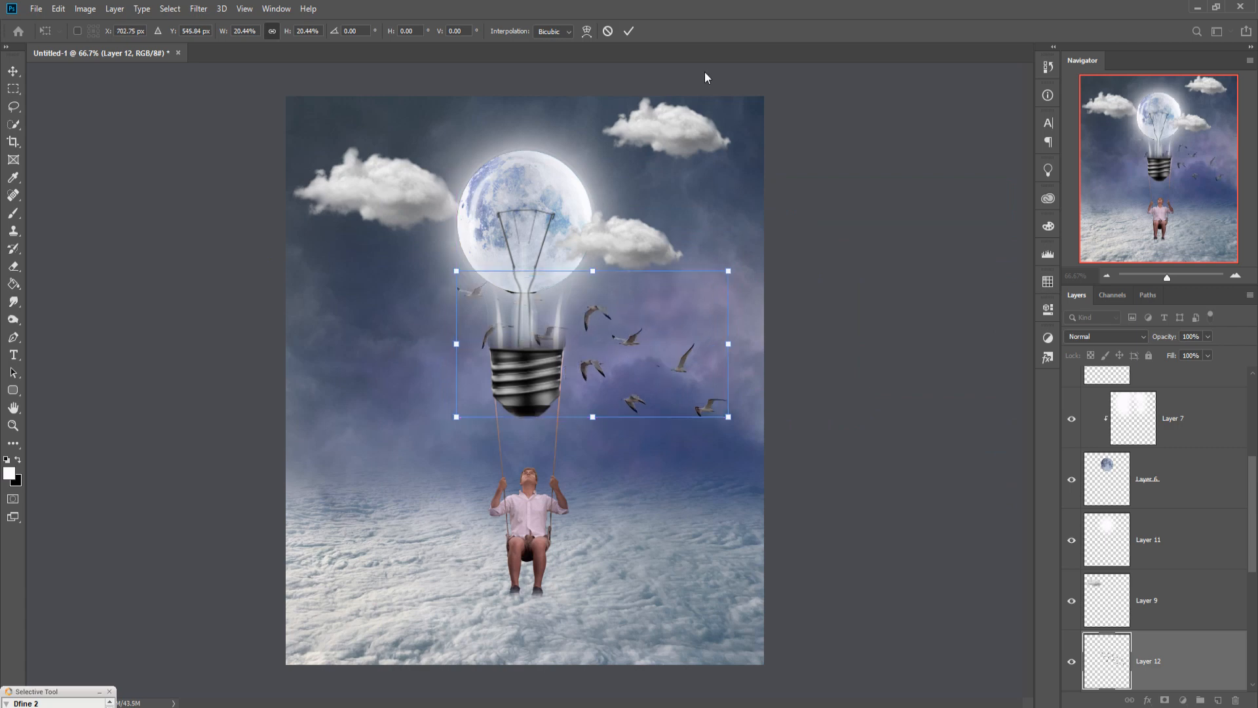
click(629, 31)
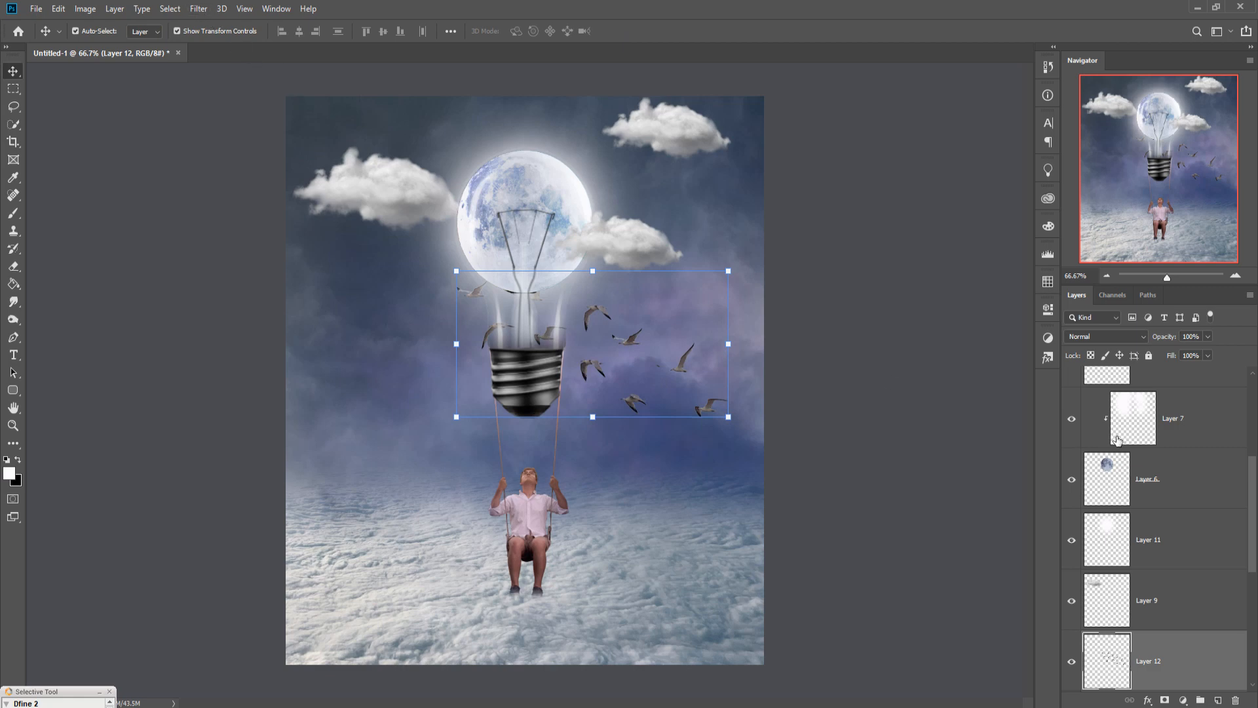
Add a Hue/Saturation adjustment clipped to the birds on Layer 12, with Lightness at +41.
click(1184, 700)
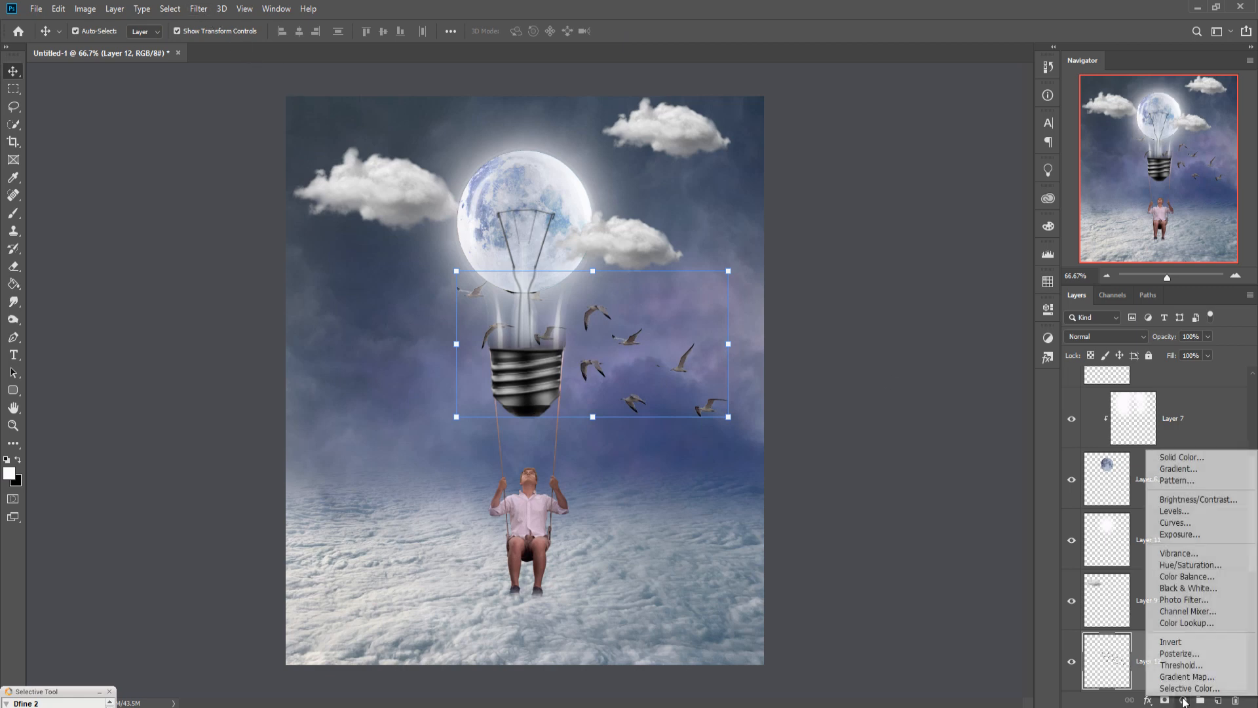
click(1192, 570)
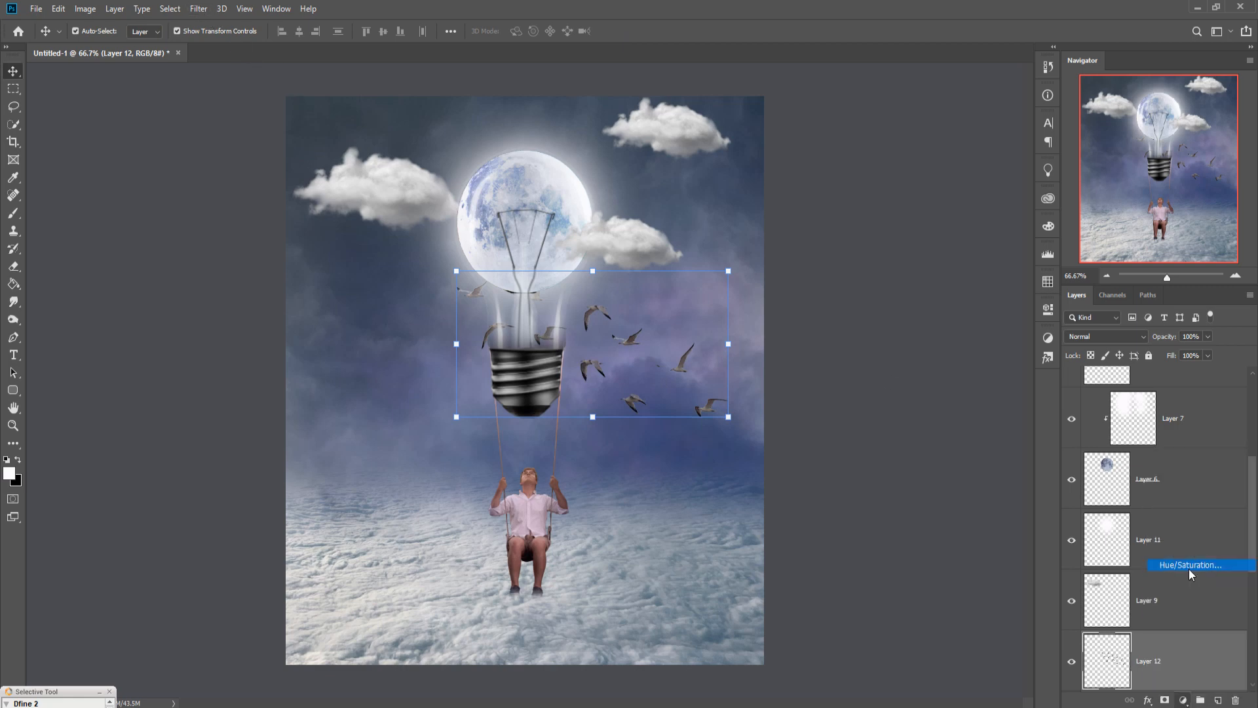
drag(911, 453, 952, 457)
click(936, 566)
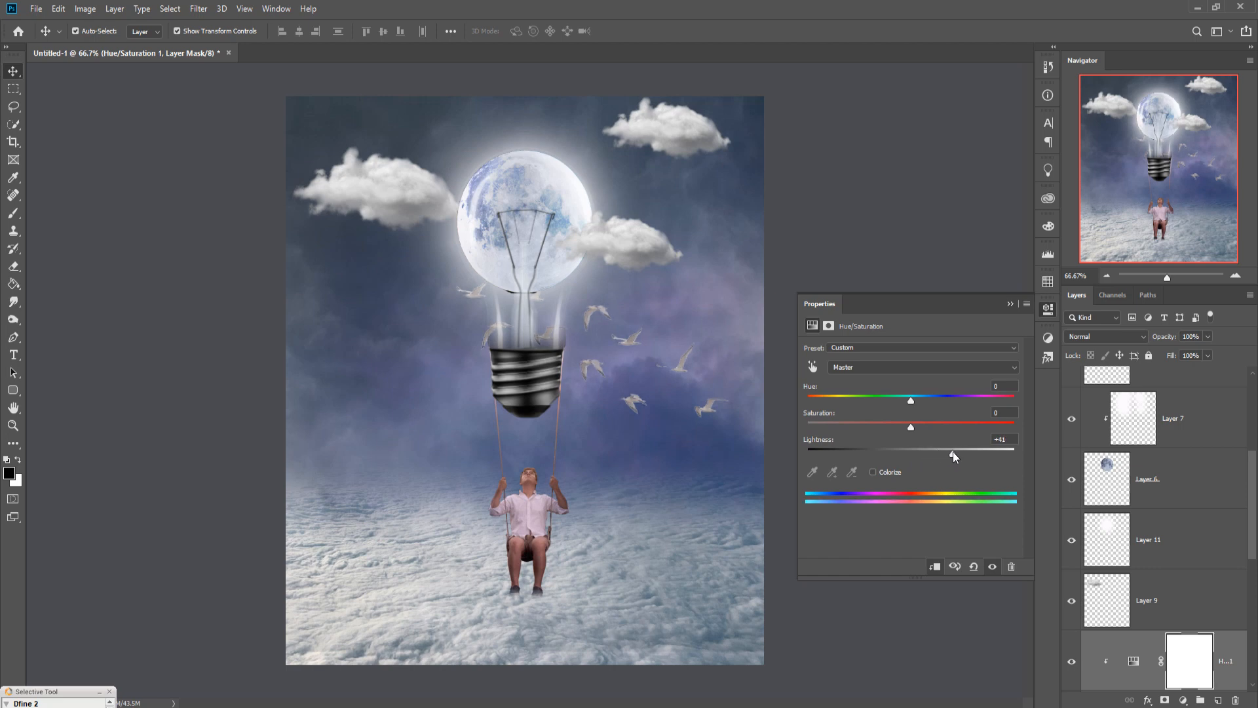
click(1010, 304)
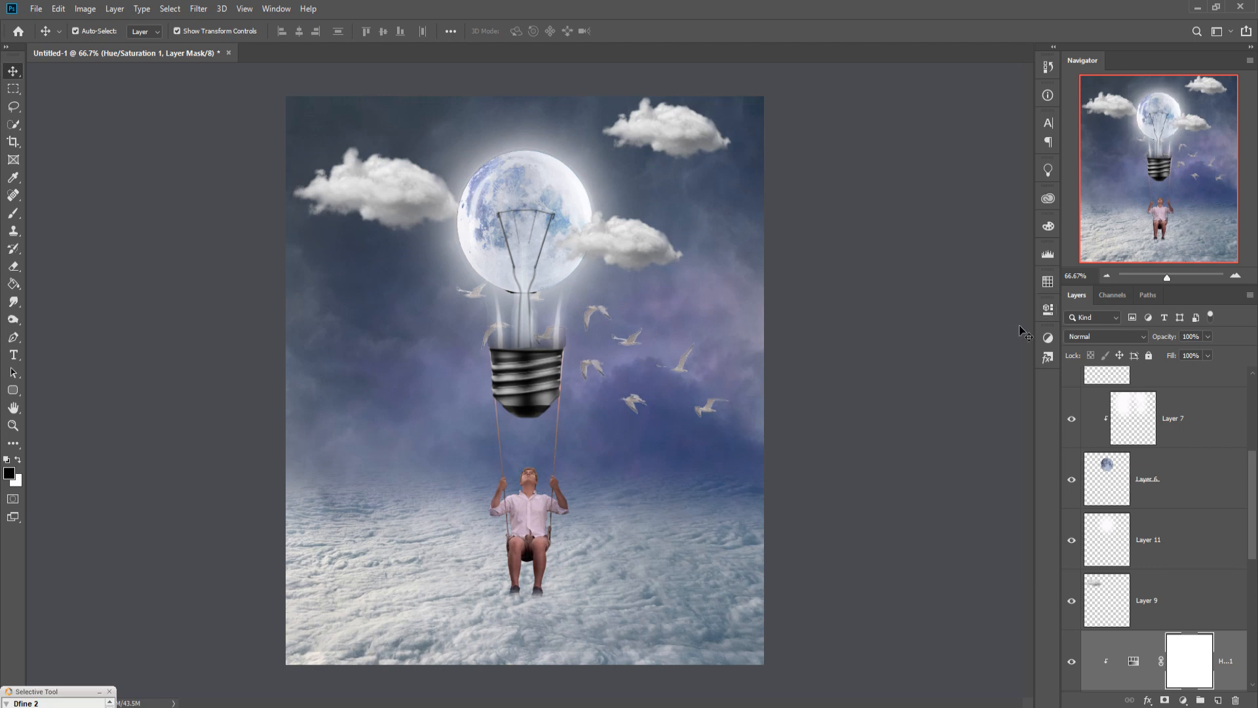
Add a Curves adjustment directly above Layer 8 and pull the RGB midtones slightly down to darken the background.
scroll(1209, 546, up, 4)
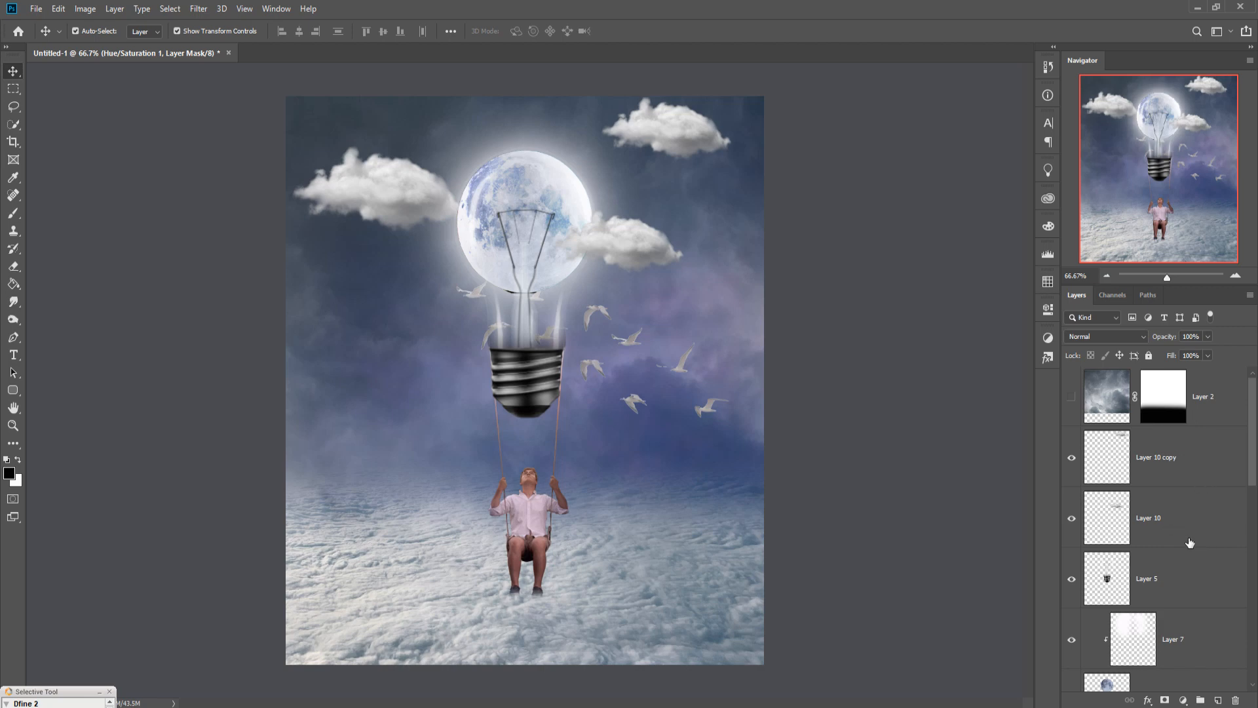
scroll(1190, 542, down, 5)
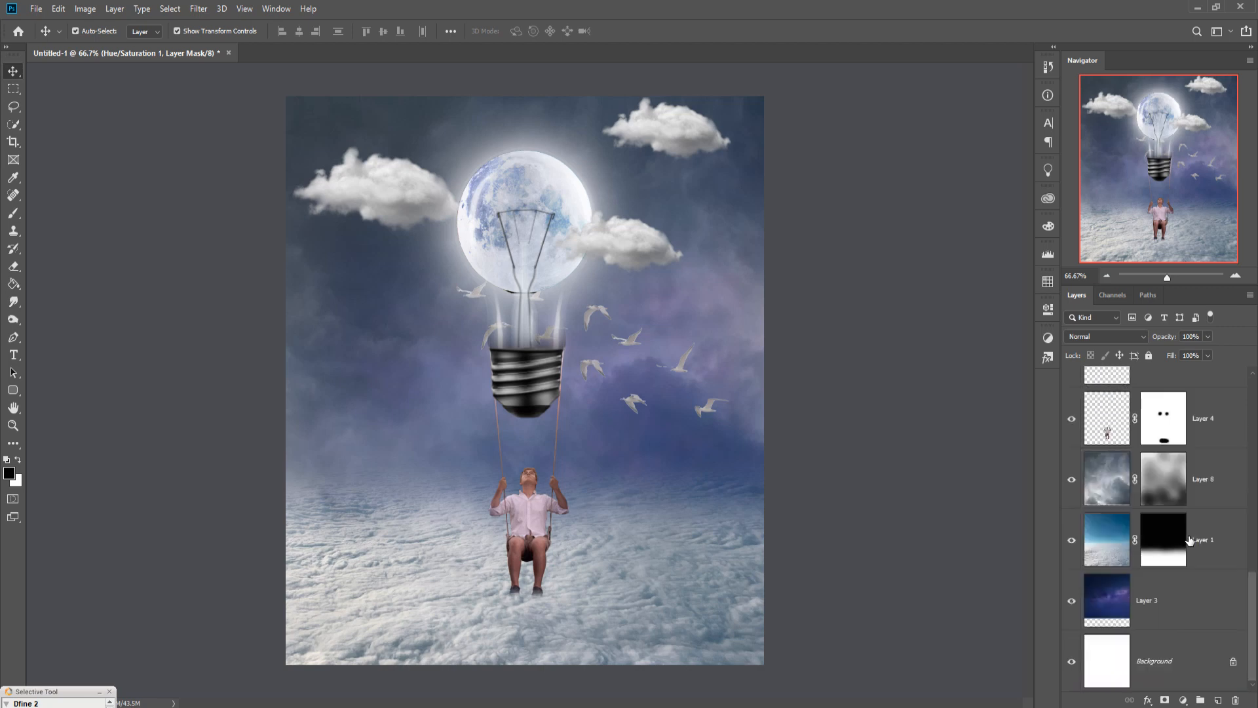
scroll(1189, 540, up, 1)
click(1209, 541)
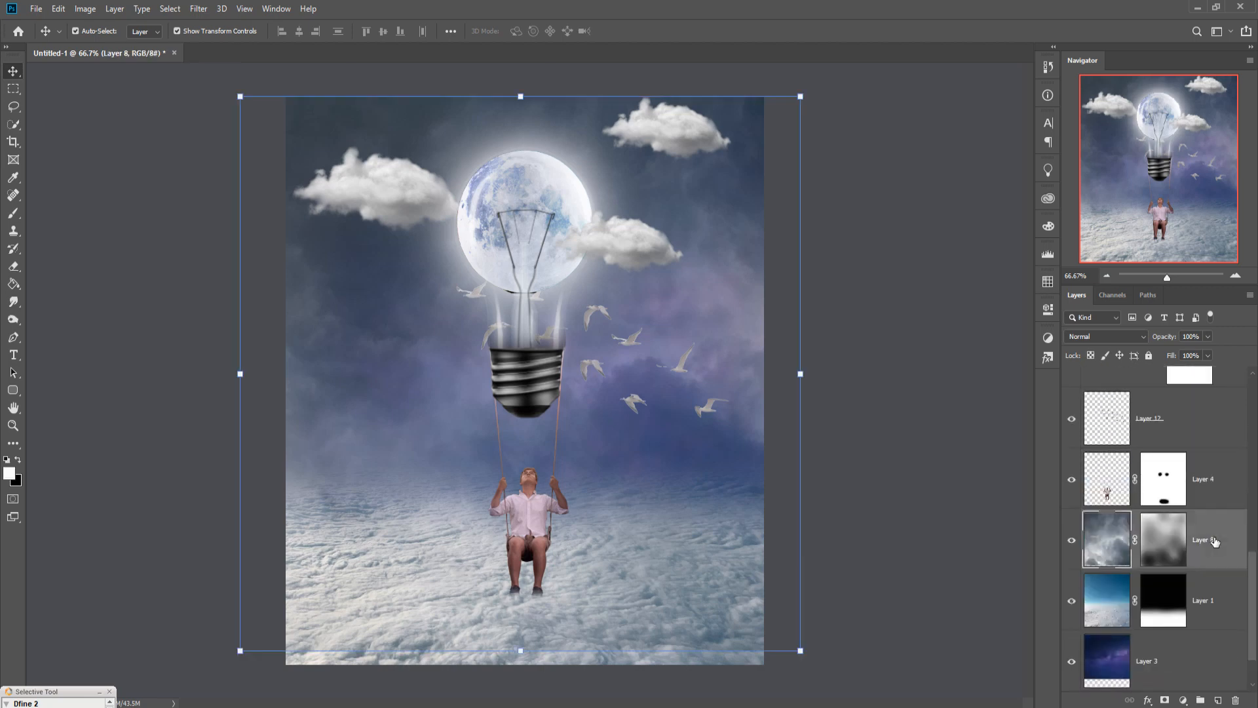
click(1182, 700)
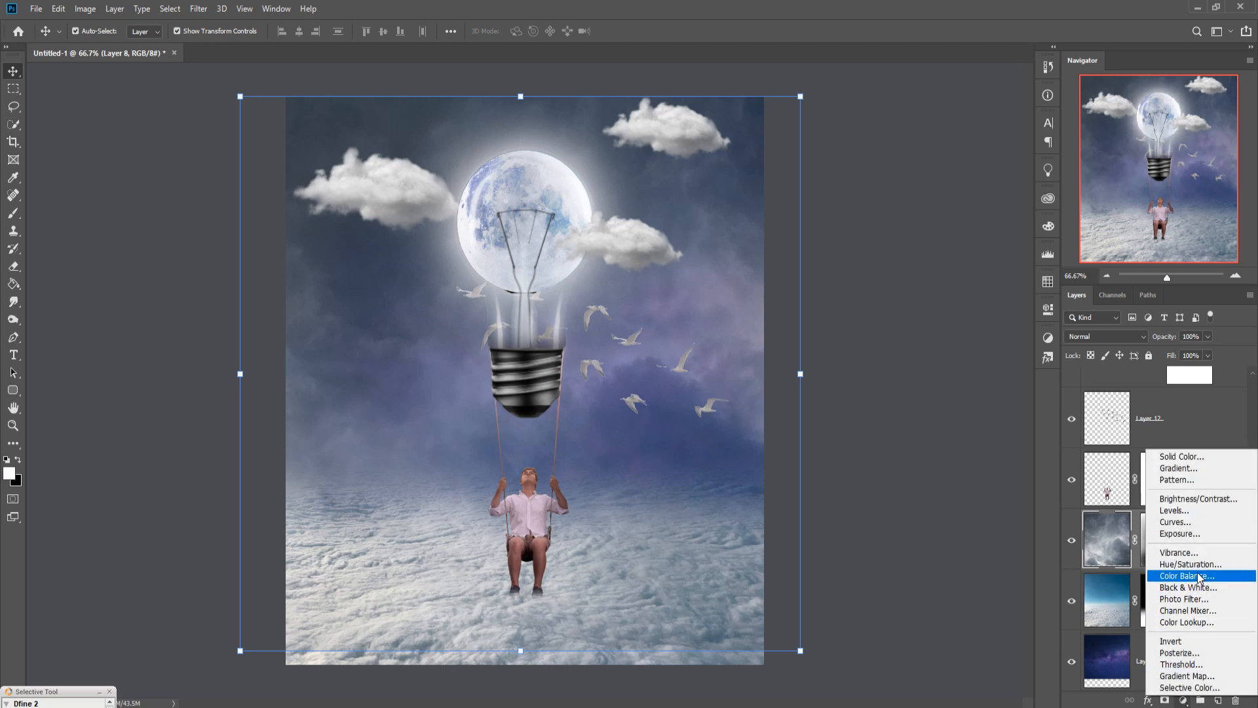
click(1182, 530)
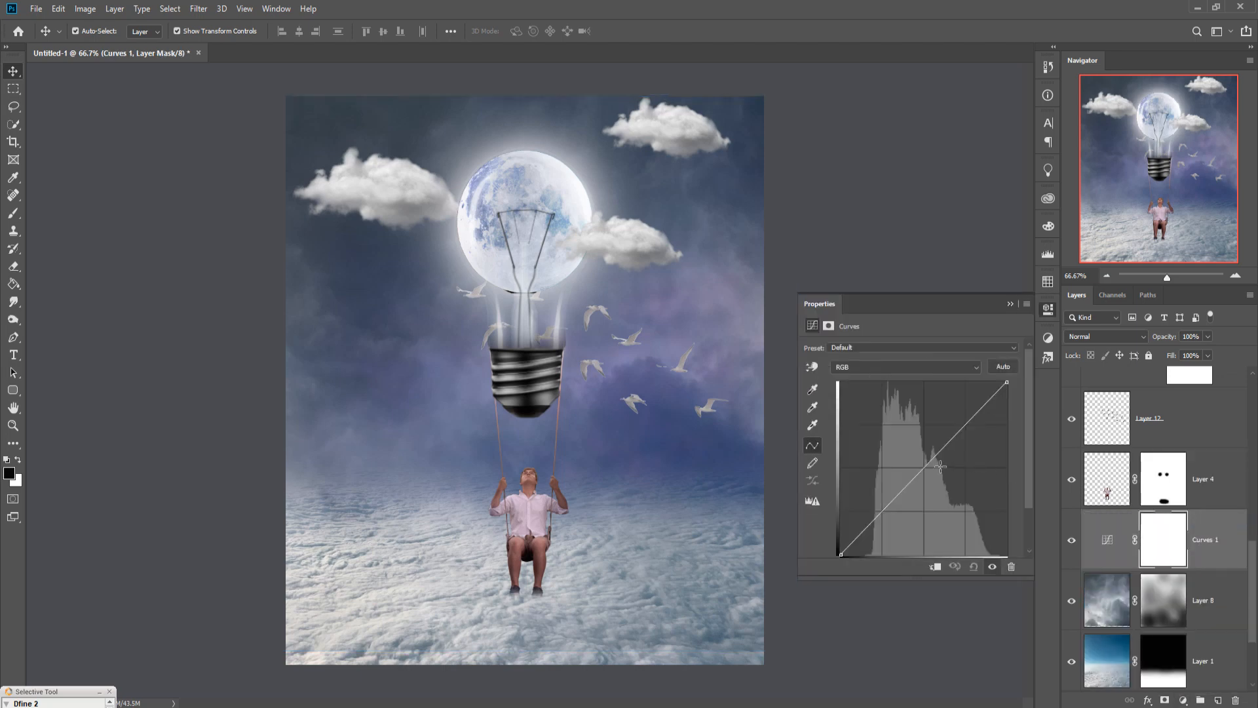
drag(927, 474, 937, 482)
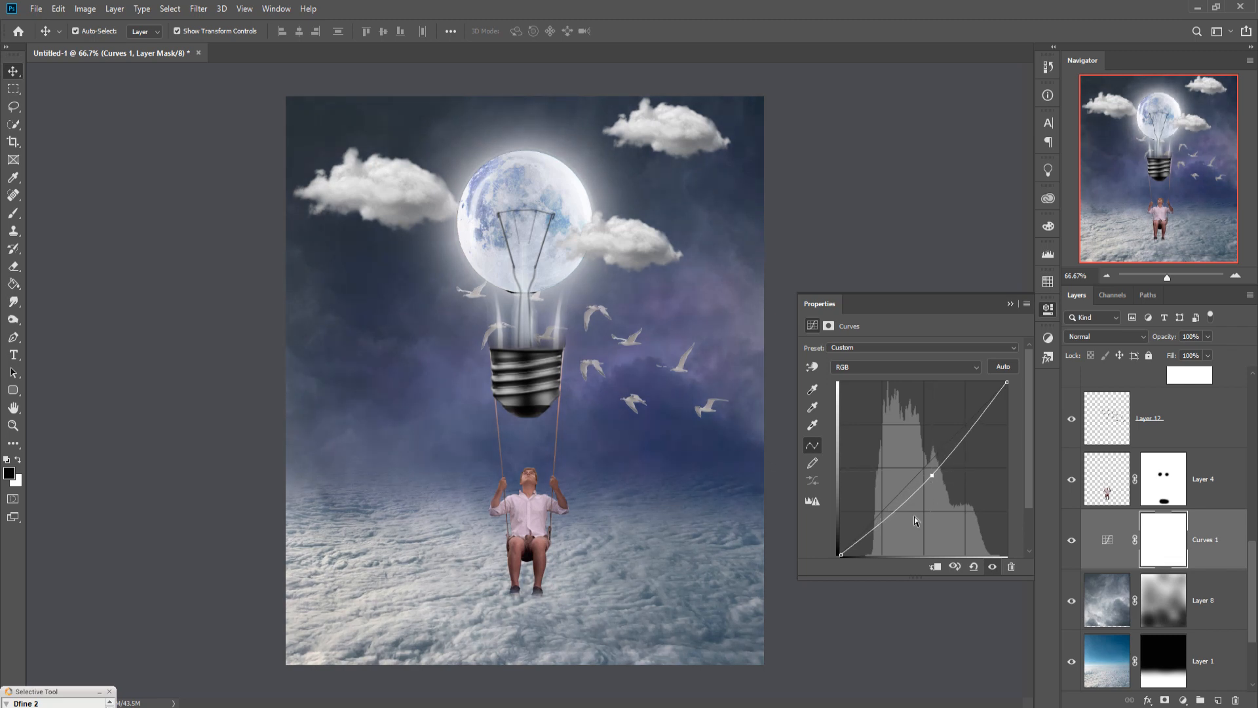
click(1011, 303)
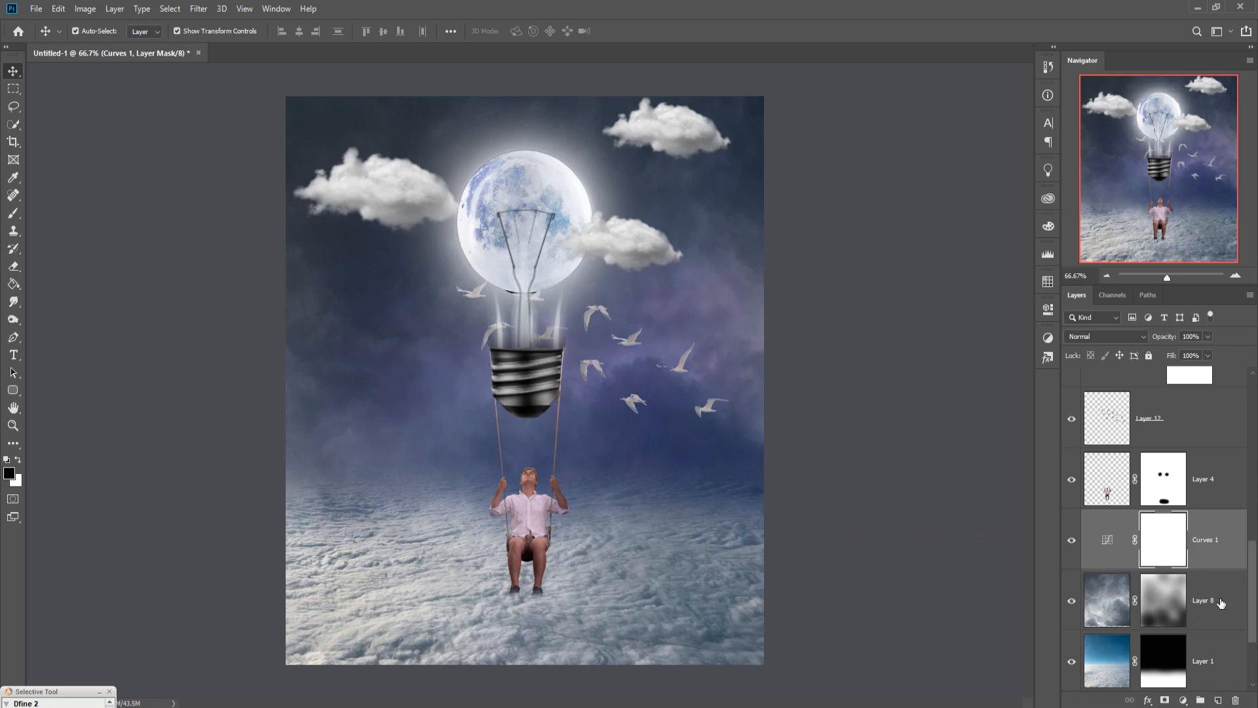
Create a new empty layer between Layer 8 and the Curves 1 adjustment.
click(1221, 603)
click(1218, 700)
key(x)
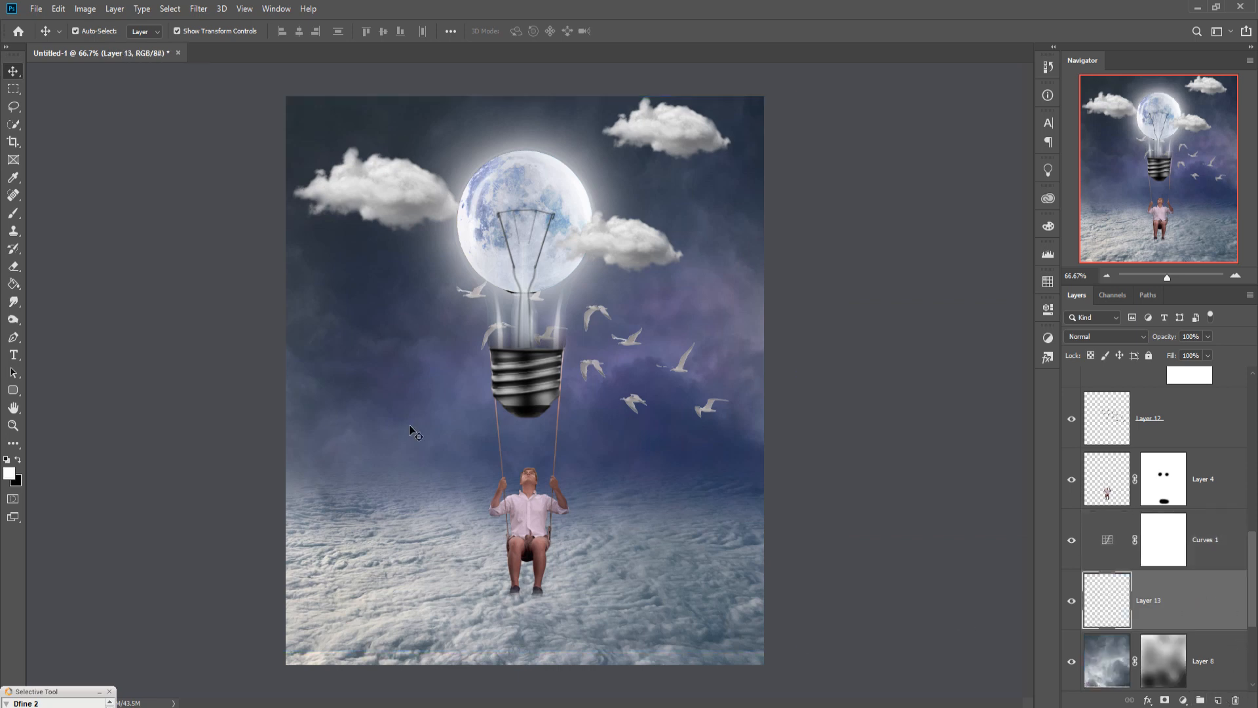
Darken the lower clouds and bottom edges on Layer 13 with a soft 500 px black brush at 9% opacity.
click(13, 213)
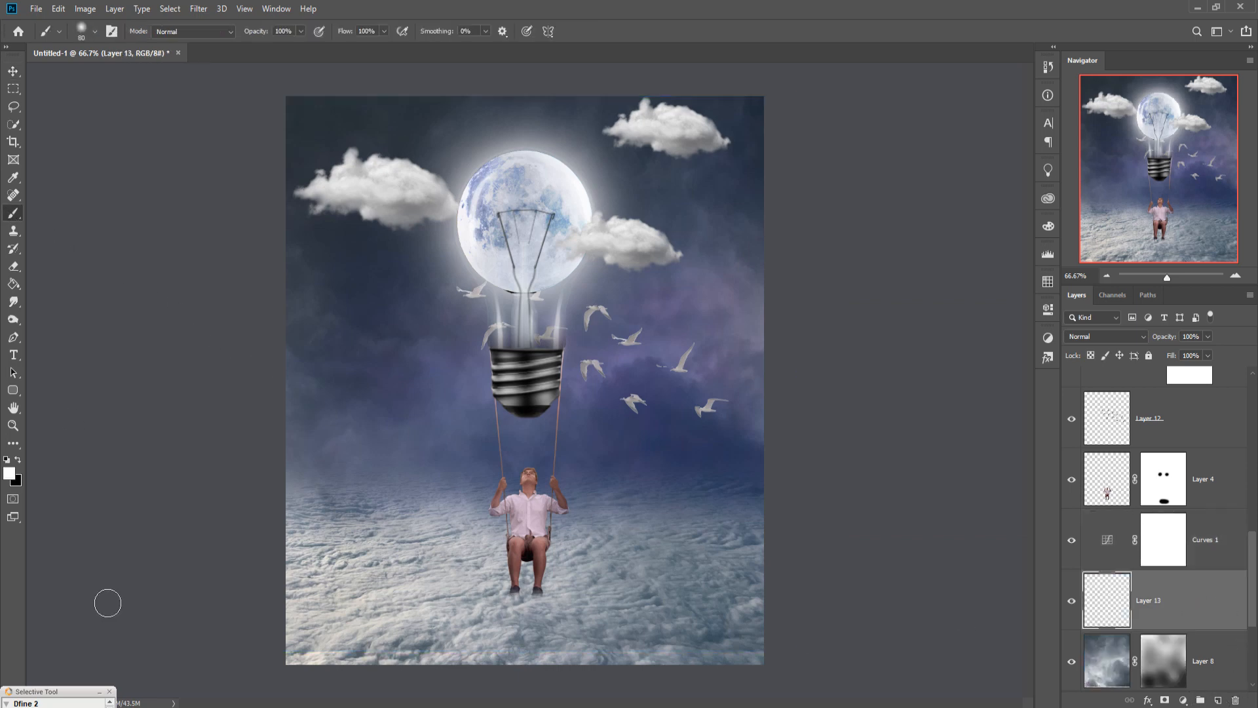
click(18, 460)
click(301, 31)
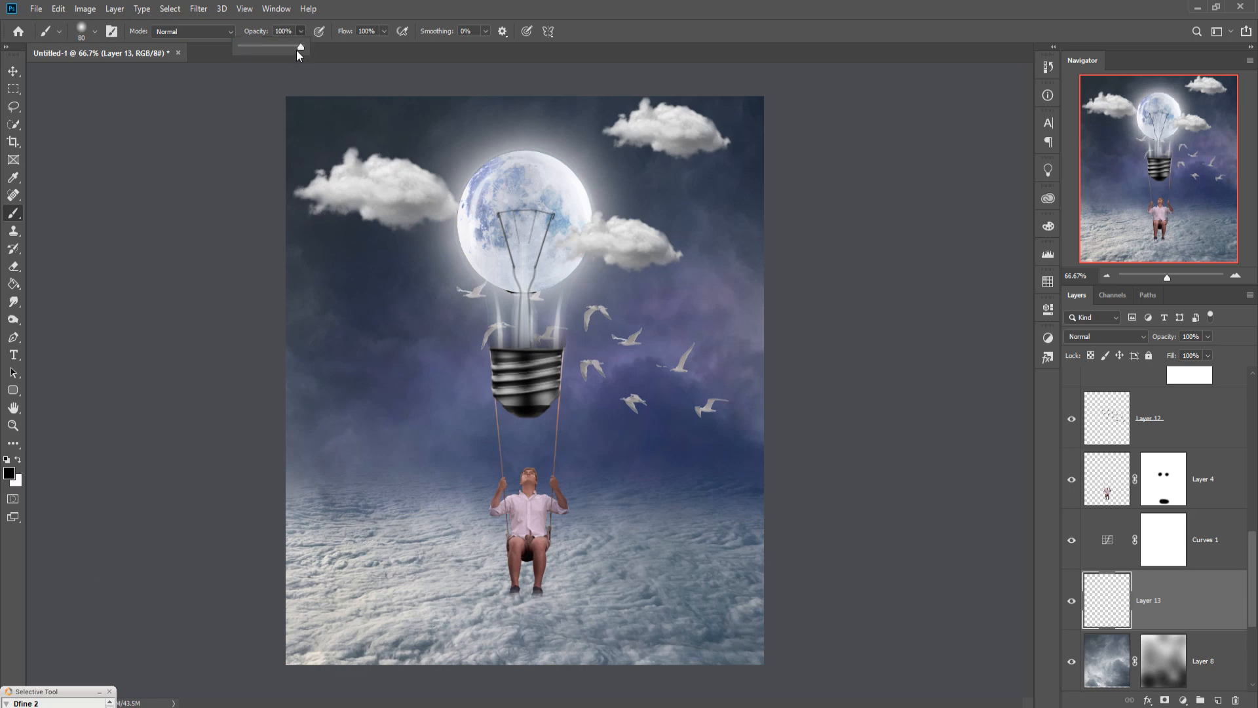
drag(255, 51, 247, 52)
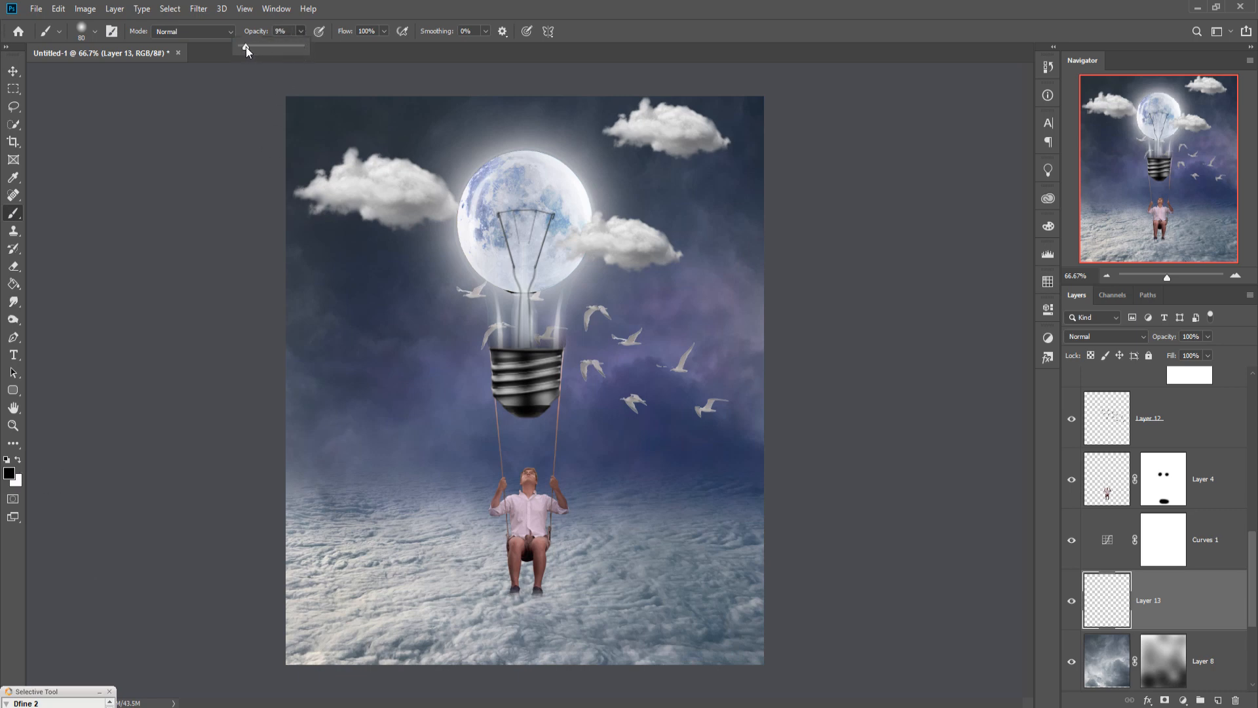
click(417, 545)
key(bracketright)
key(bracketright)
key(bracketright)
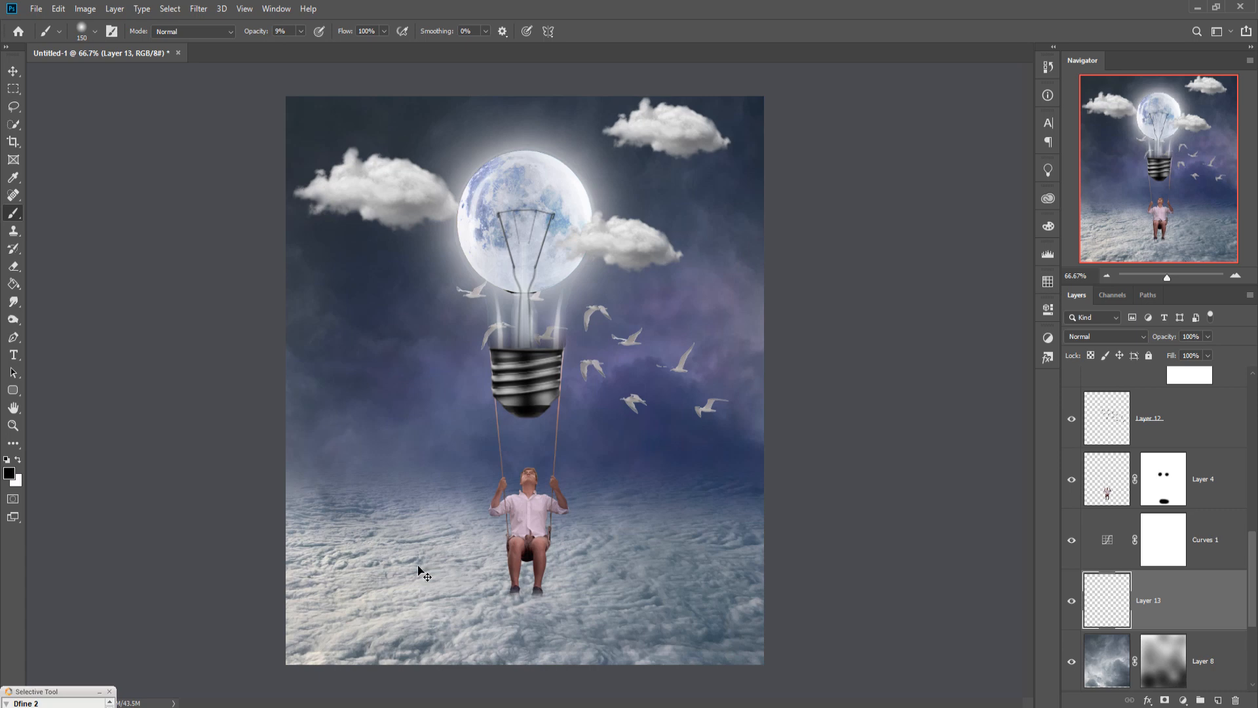
key(ctrl+minus)
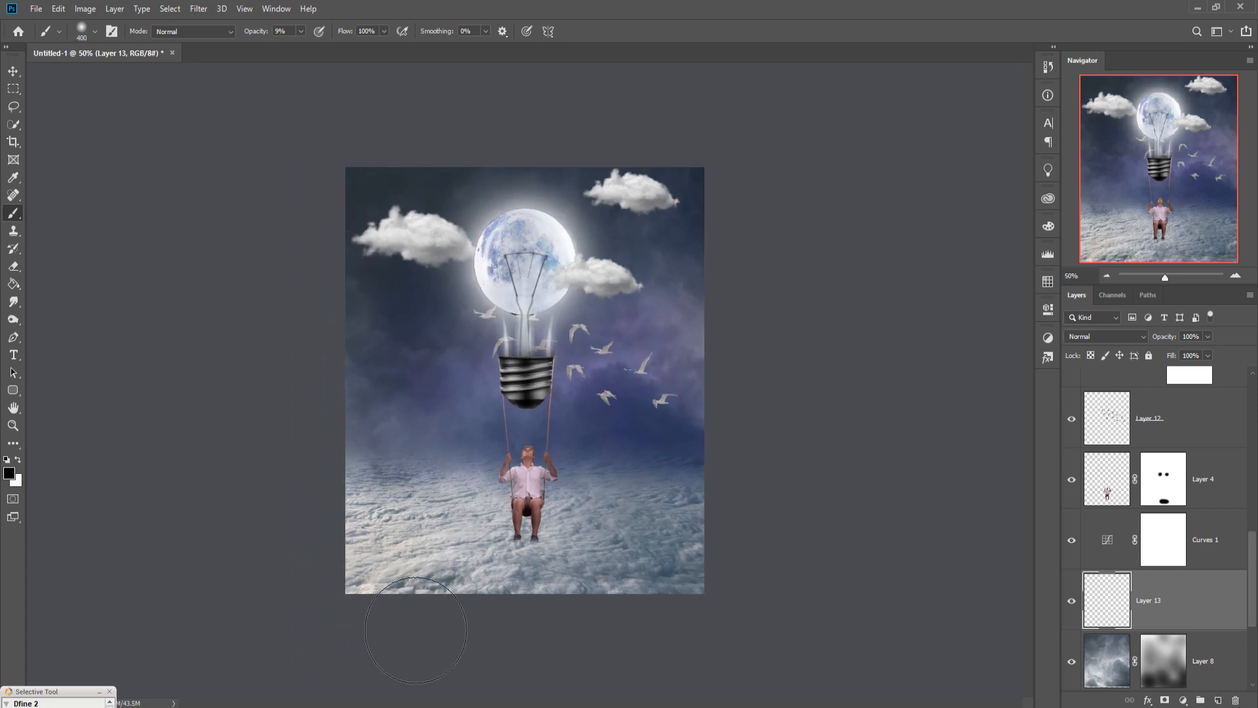
key(bracketright)
key(bracketright)
key(bracketright)
key(bracketright)
key(bracketright)
mouse_move(407, 673)
mouse_down()
mouse_move(466, 659)
mouse_move(800, 664)
mouse_move(410, 652)
mouse_move(351, 623)
mouse_move(359, 596)
mouse_move(364, 620)
mouse_move(439, 642)
mouse_move(834, 550)
mouse_move(789, 611)
mouse_move(810, 612)
mouse_up()
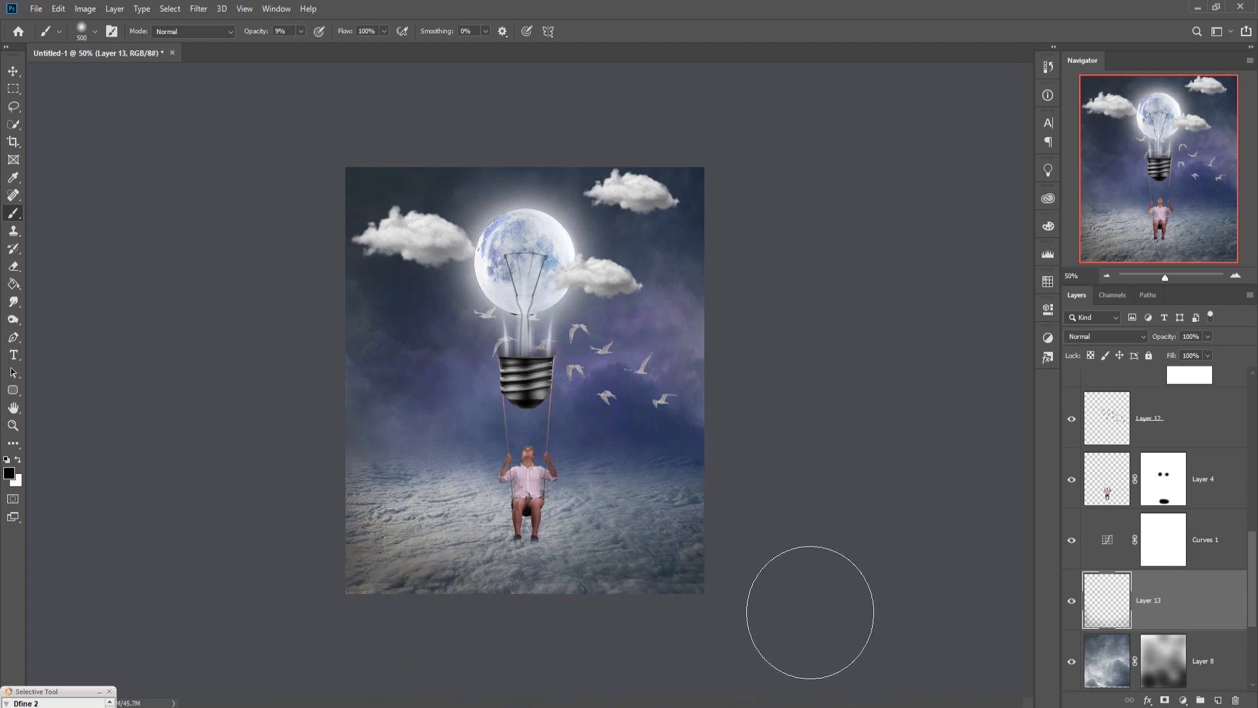
click(19, 71)
Add a Color Balance adjustment above Layer 2 at the top of the stack and shift the midtones toward blue and cyan.
scroll(1193, 536, up, 5)
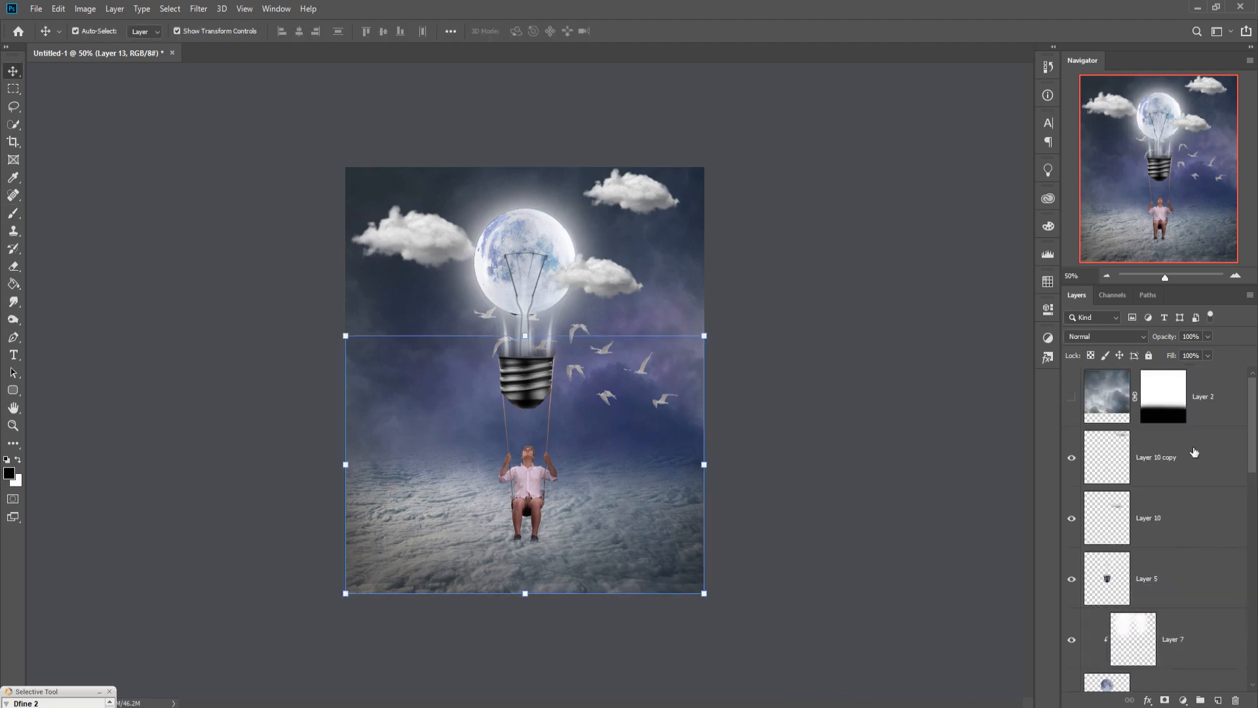
click(1210, 415)
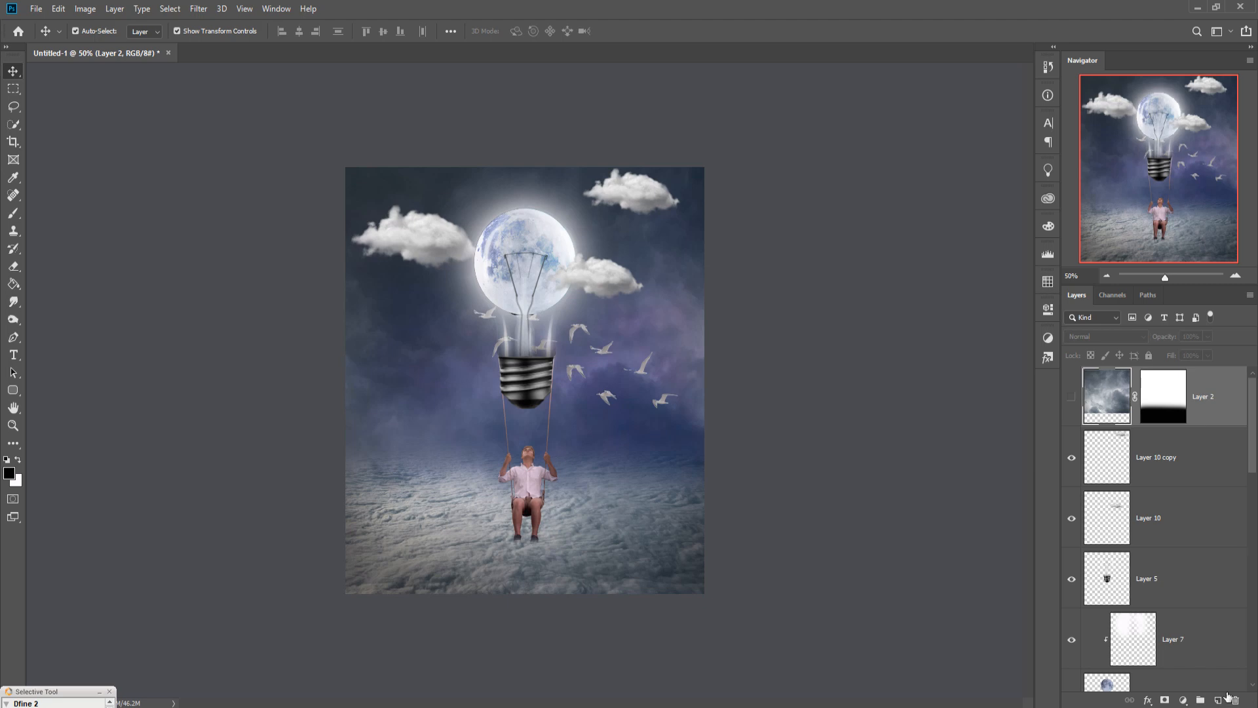
click(1183, 699)
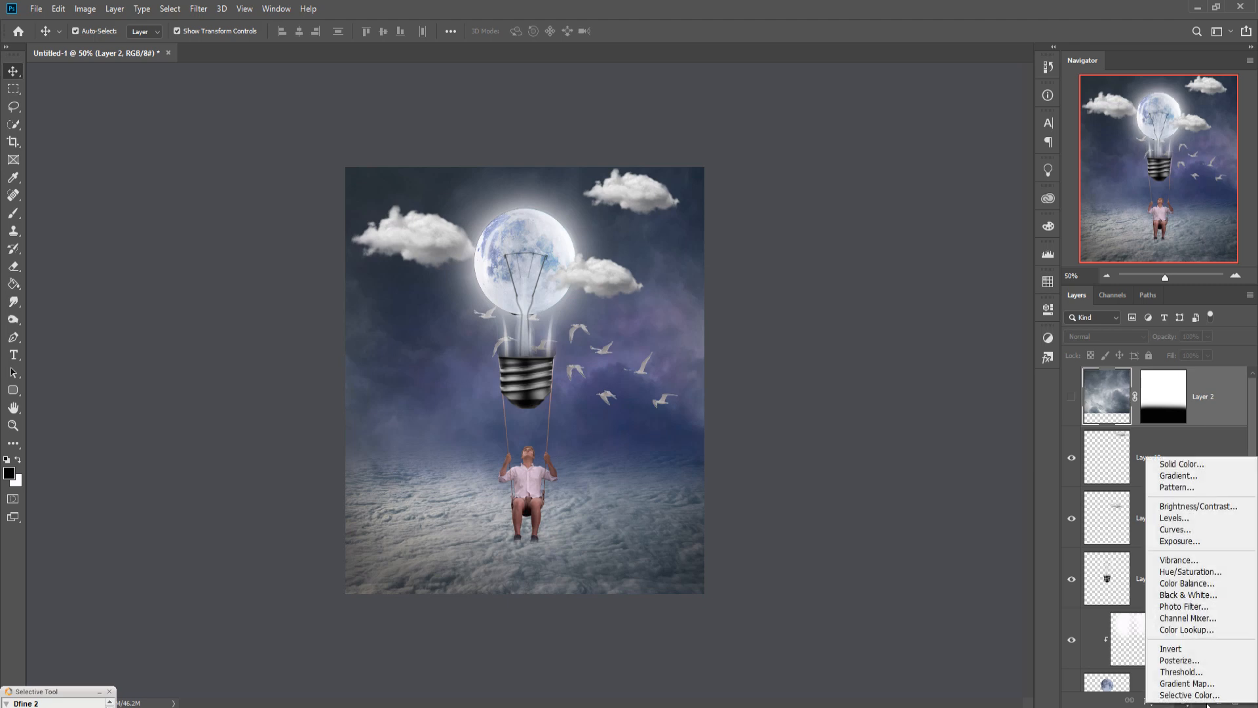
click(1186, 583)
click(895, 422)
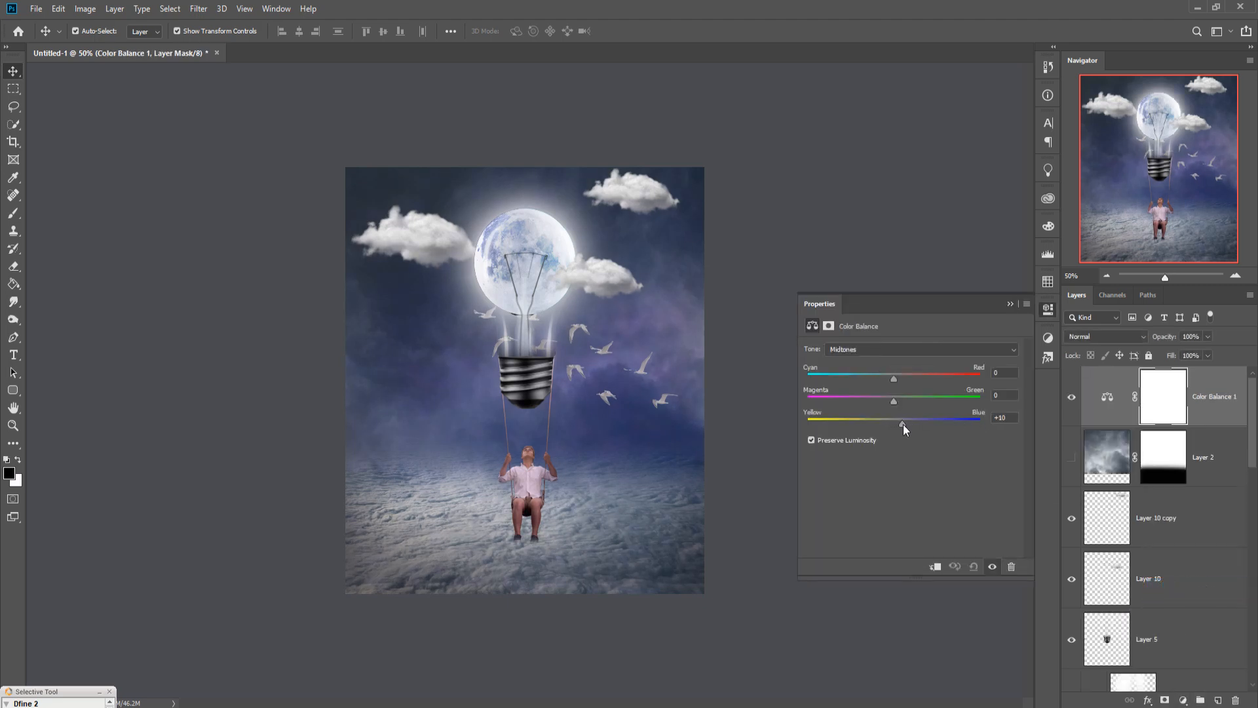
drag(910, 425, 914, 427)
mouse_move(883, 380)
mouse_down()
mouse_move(903, 380)
mouse_move(875, 380)
mouse_up()
click(1010, 303)
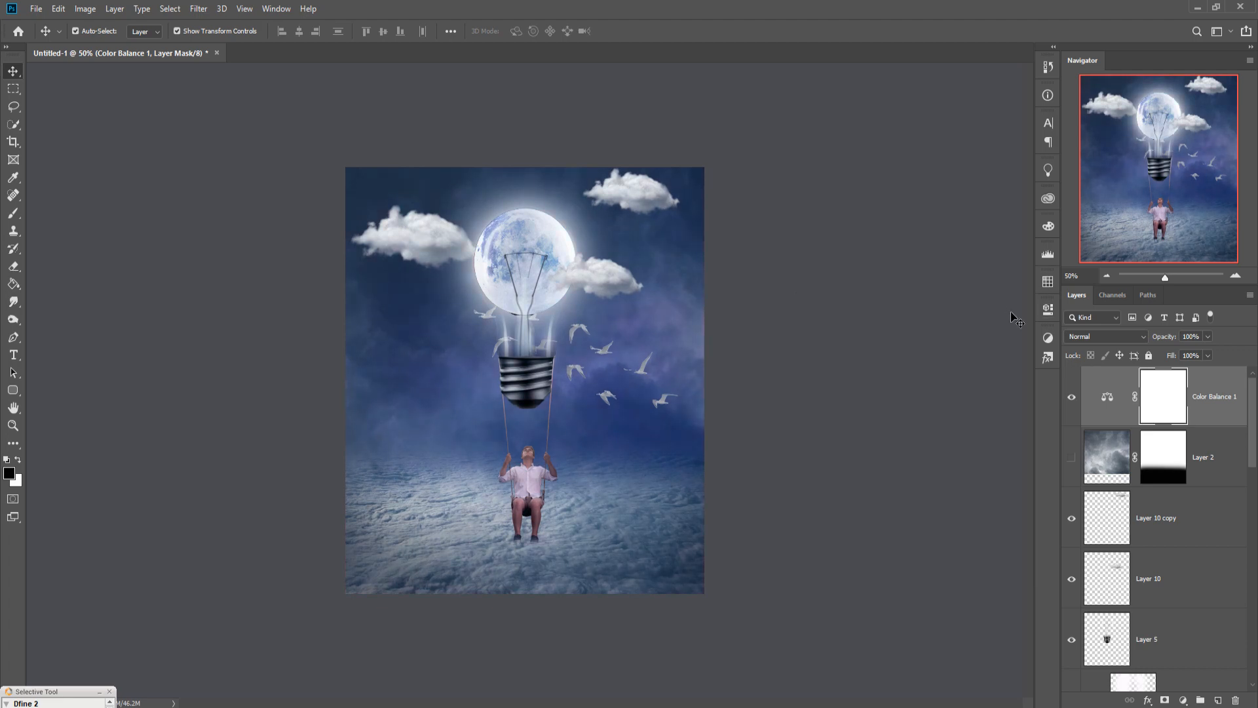
Create a new empty layer above Layer 4 and clip it to the swinging man.
click(1232, 409)
scroll(1173, 511, down, 5)
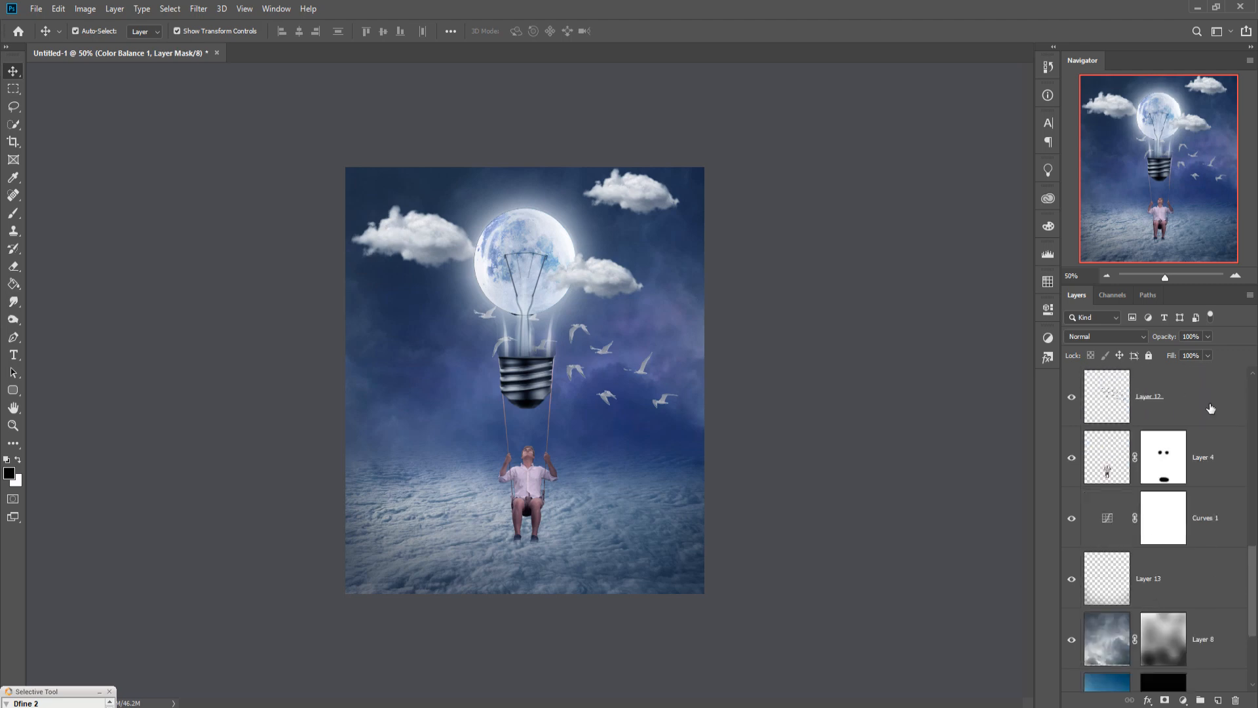
click(1218, 480)
click(1218, 699)
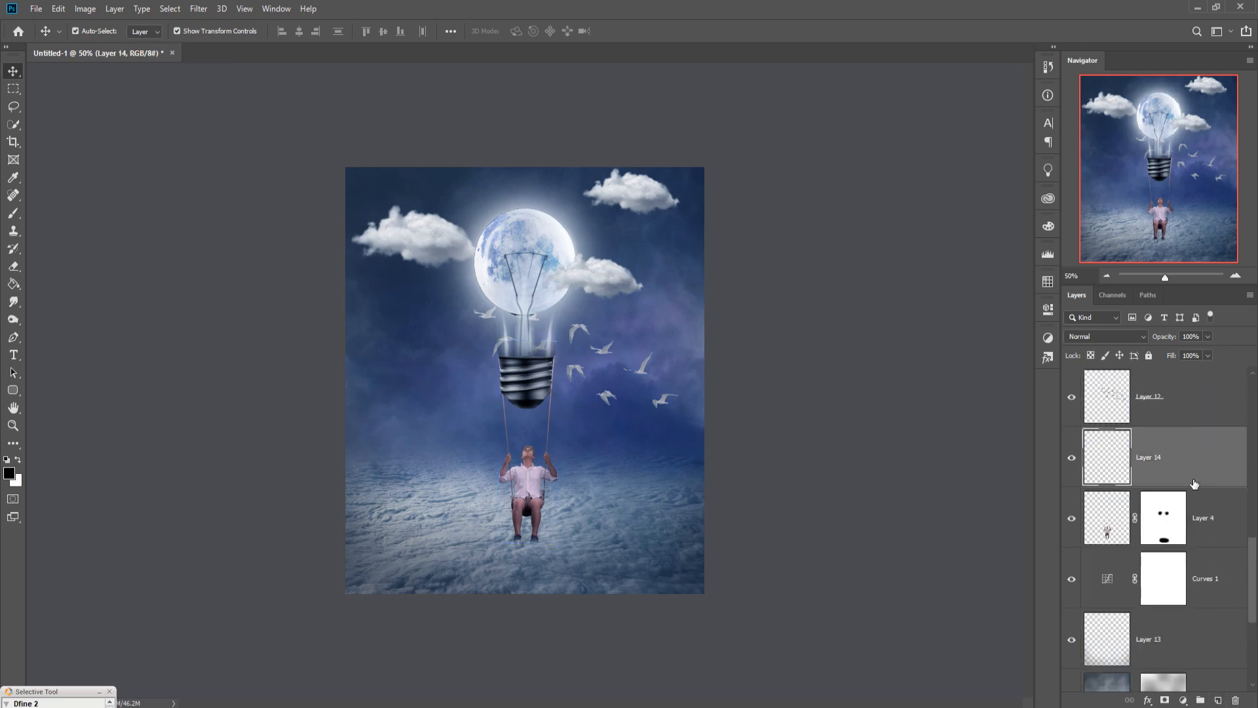
right_click(1205, 462)
click(1068, 394)
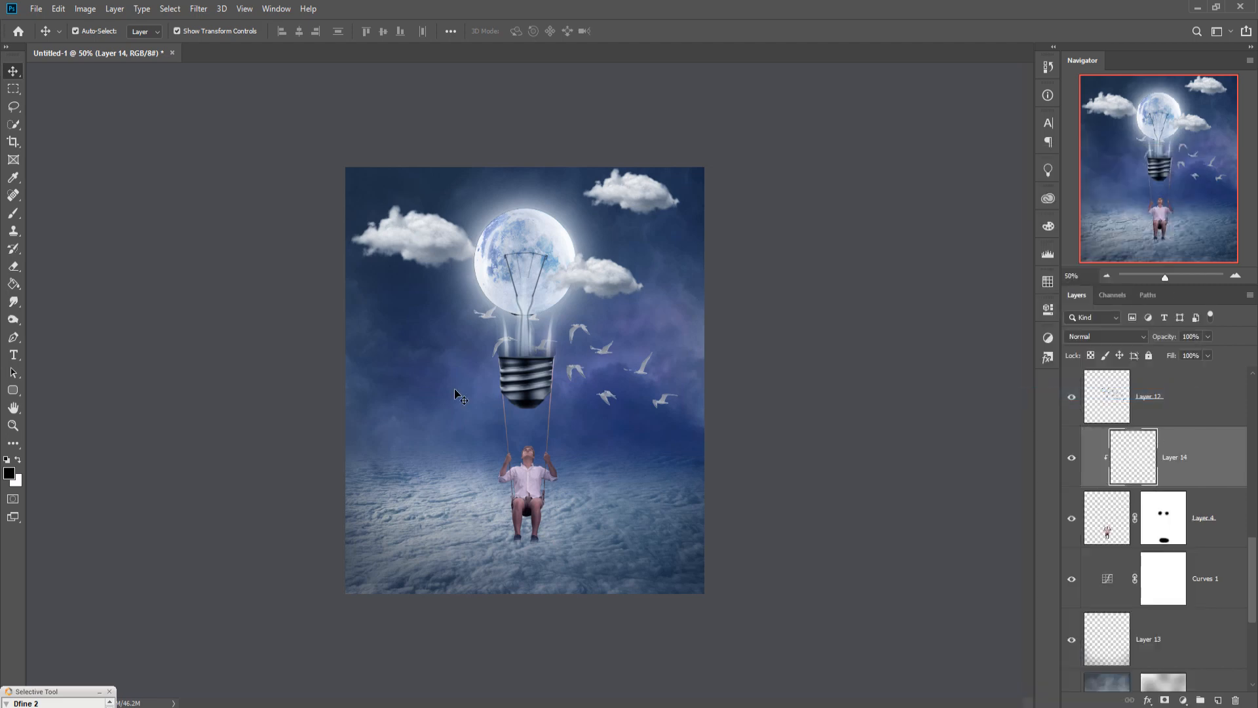
Brighten the man on Layer 14 with a soft 250 px white brush at 9% opacity and set the layer's blend mode to Overlay.
click(7, 217)
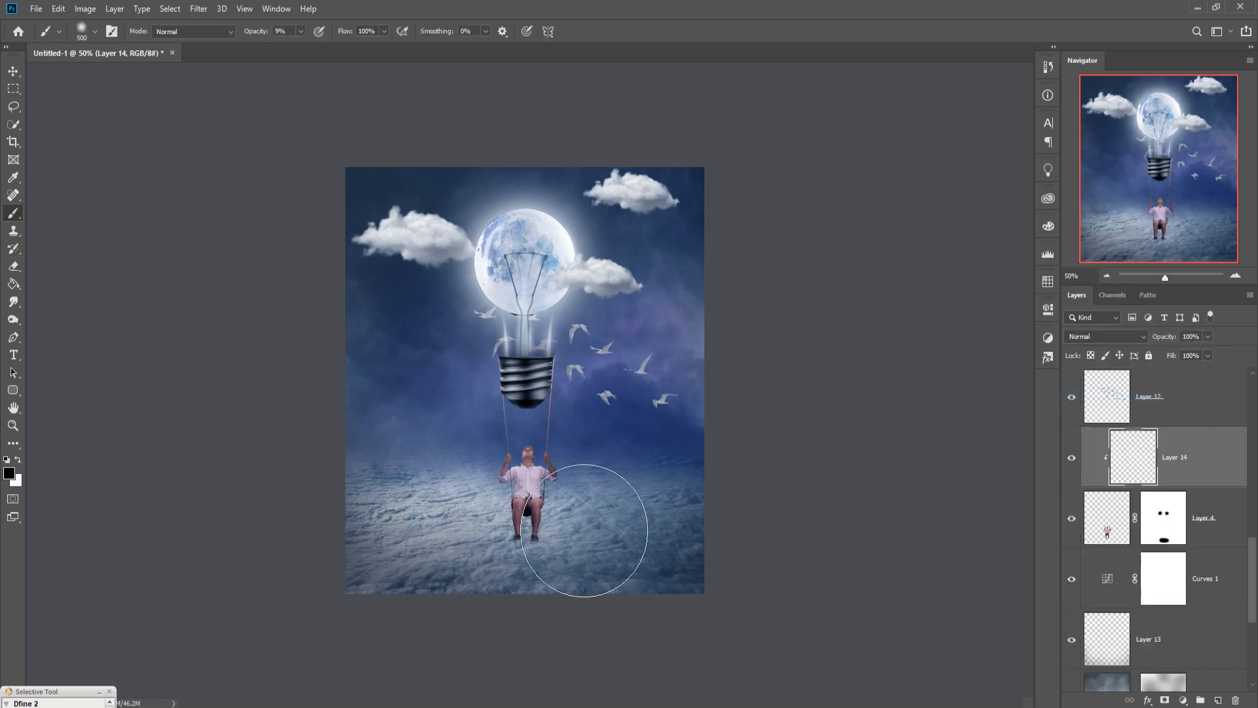
key(bracketleft)
click(18, 460)
click(530, 470)
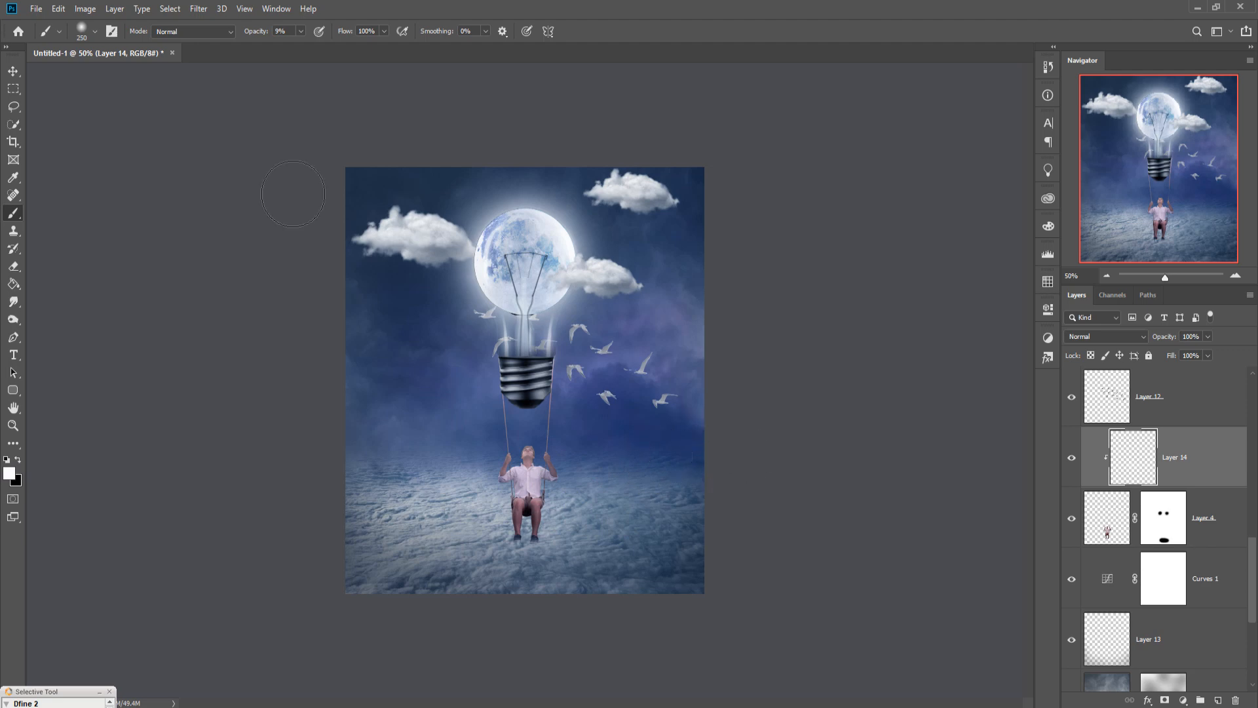
click(1140, 335)
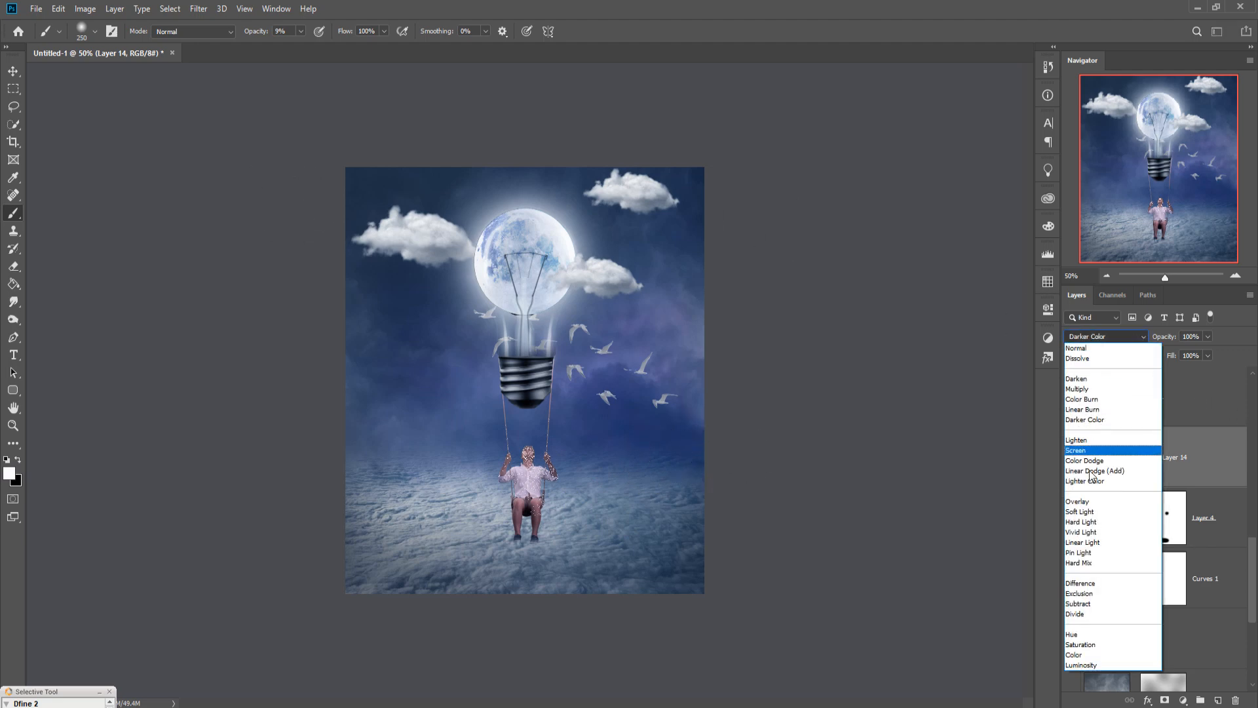
click(1086, 505)
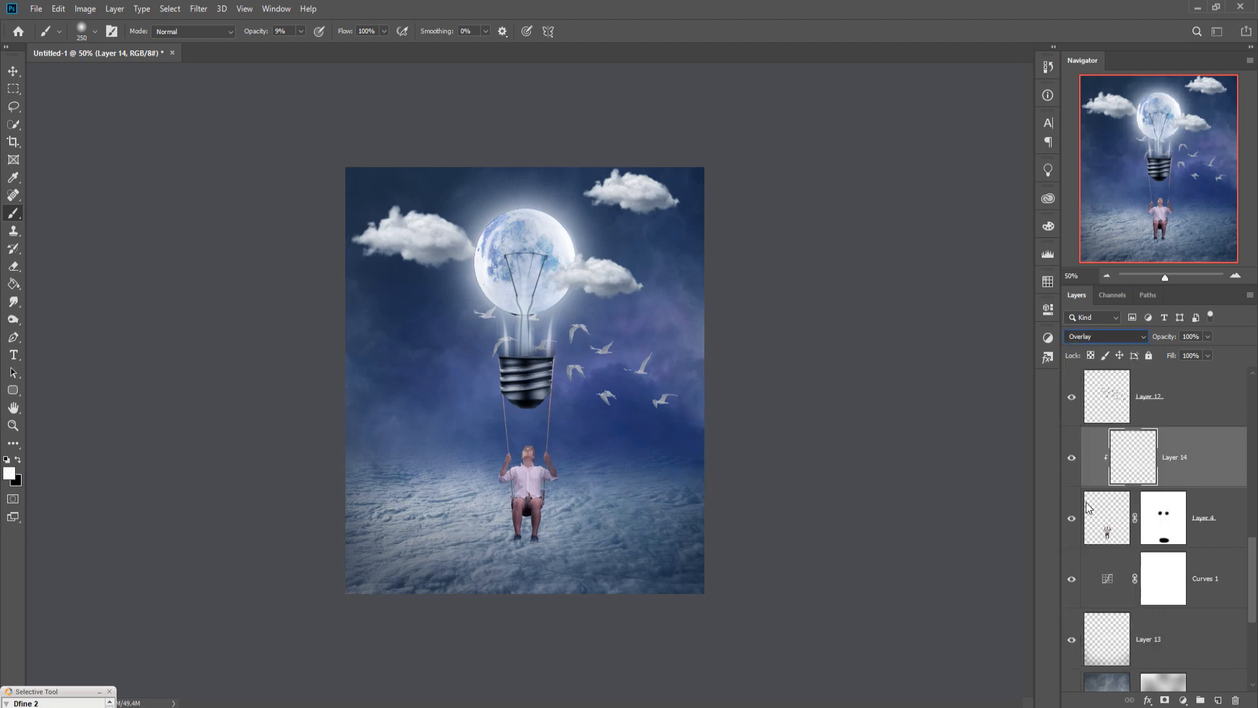
click(11, 74)
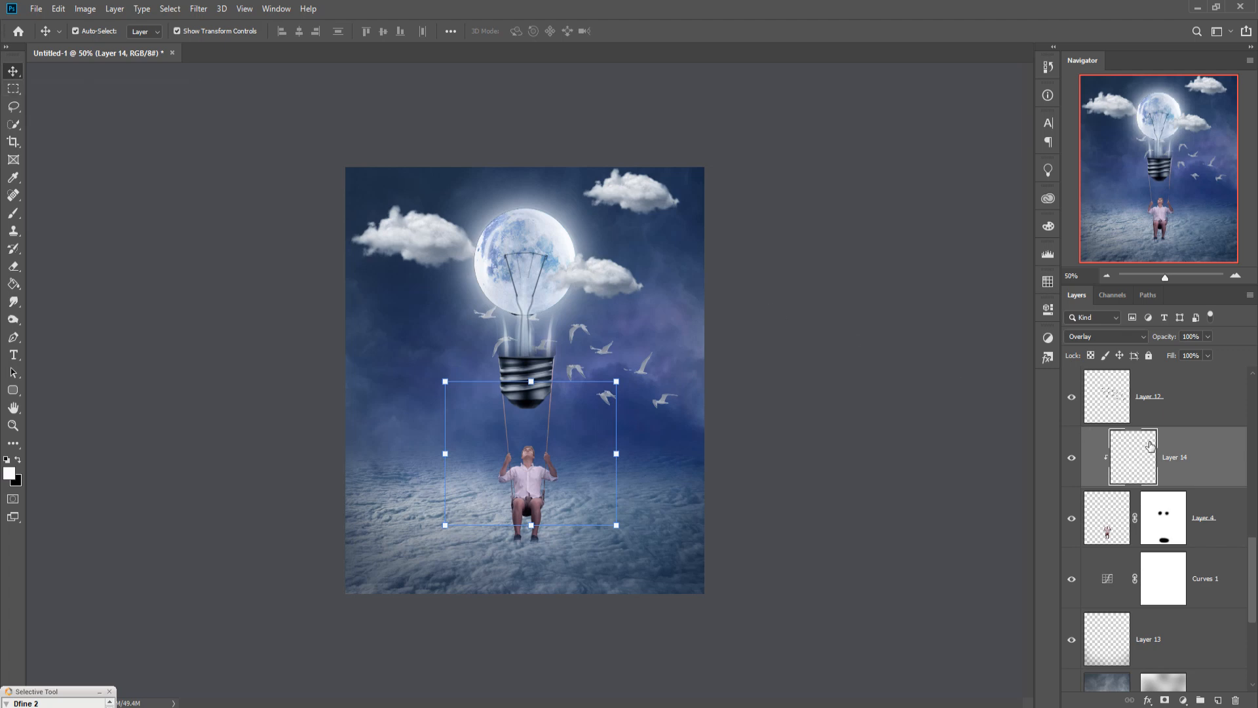
Stamp all visible layers into a new merged layer above Color Balance 1 and duplicate it as Layer 15 copy.
scroll(1172, 452, up, 5)
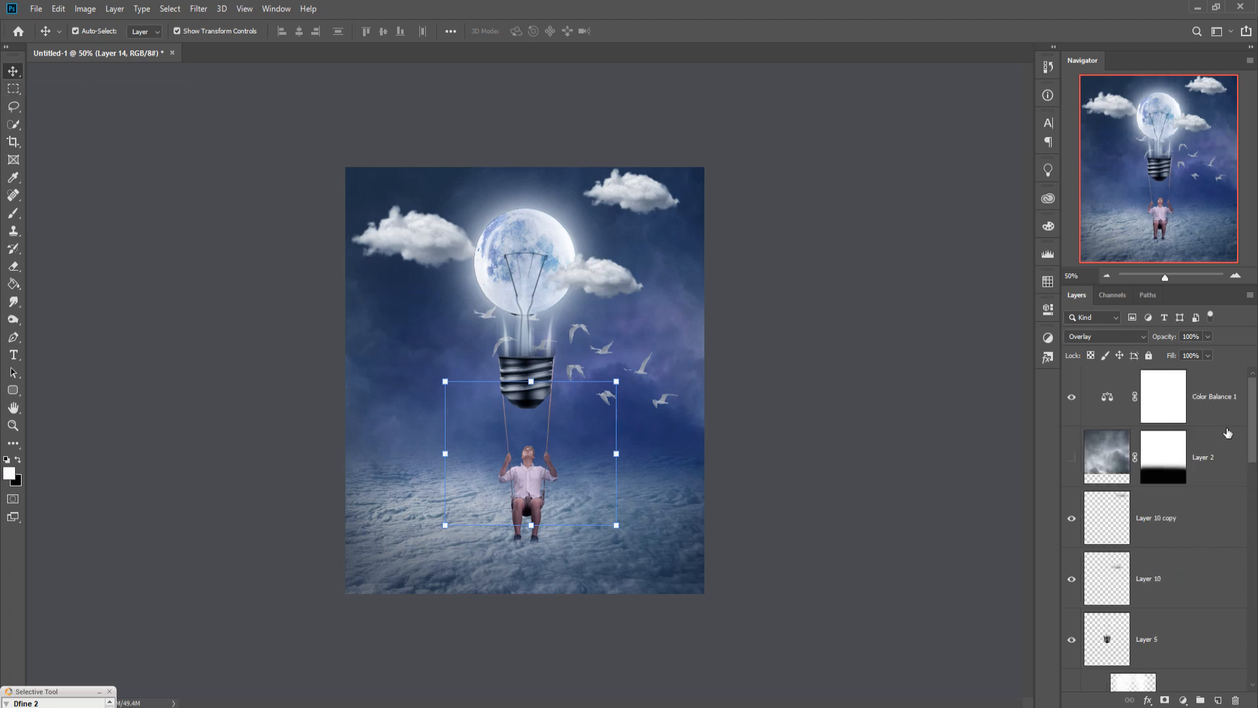
click(1220, 395)
key(shift+ctrl+alt+e)
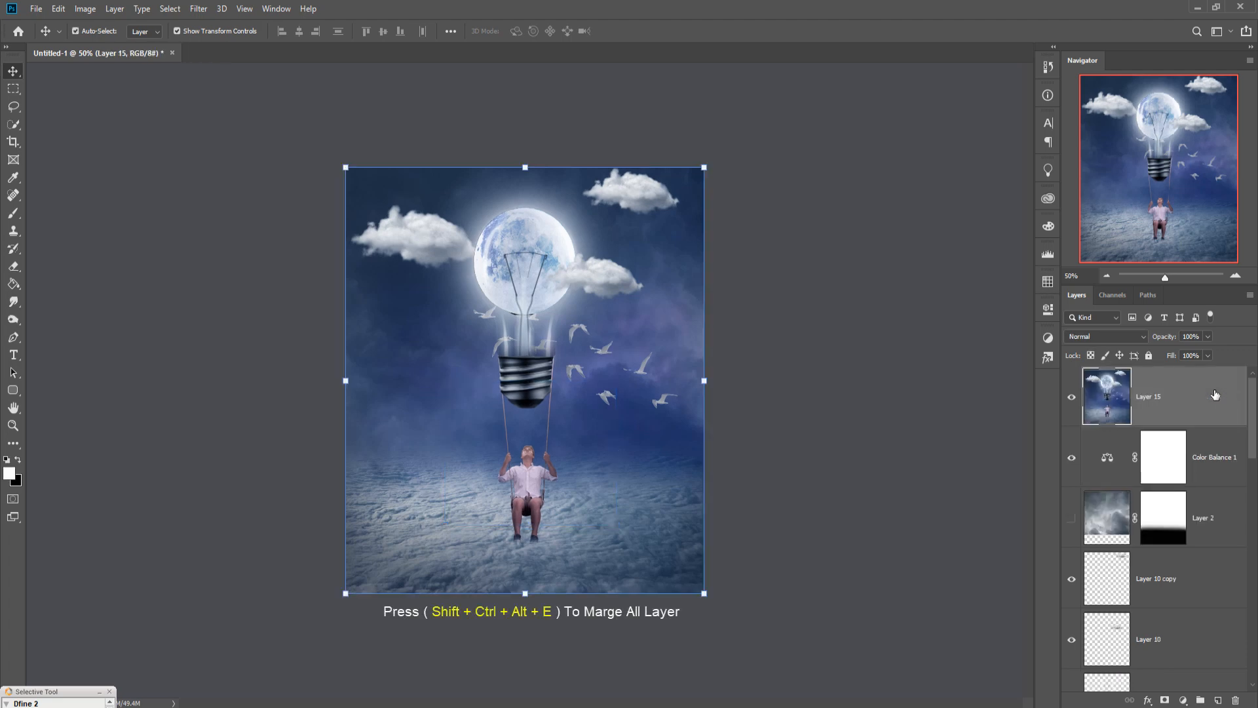
right_click(1210, 395)
click(1048, 207)
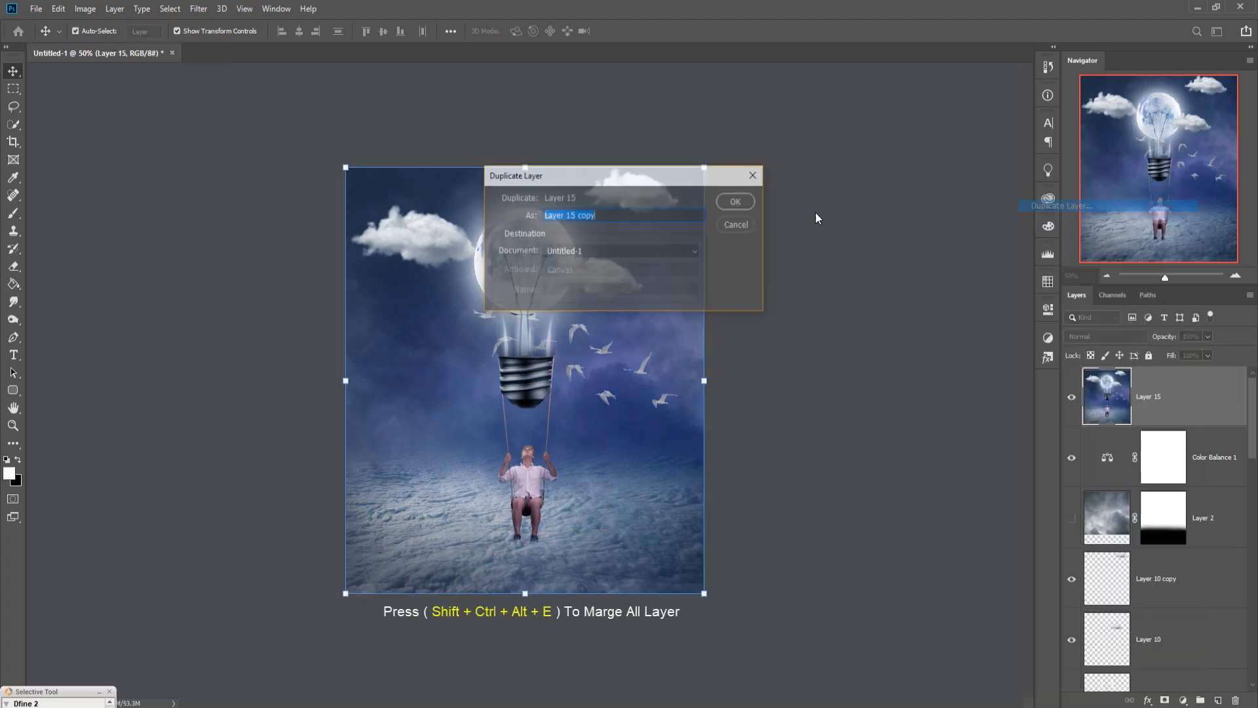
click(738, 202)
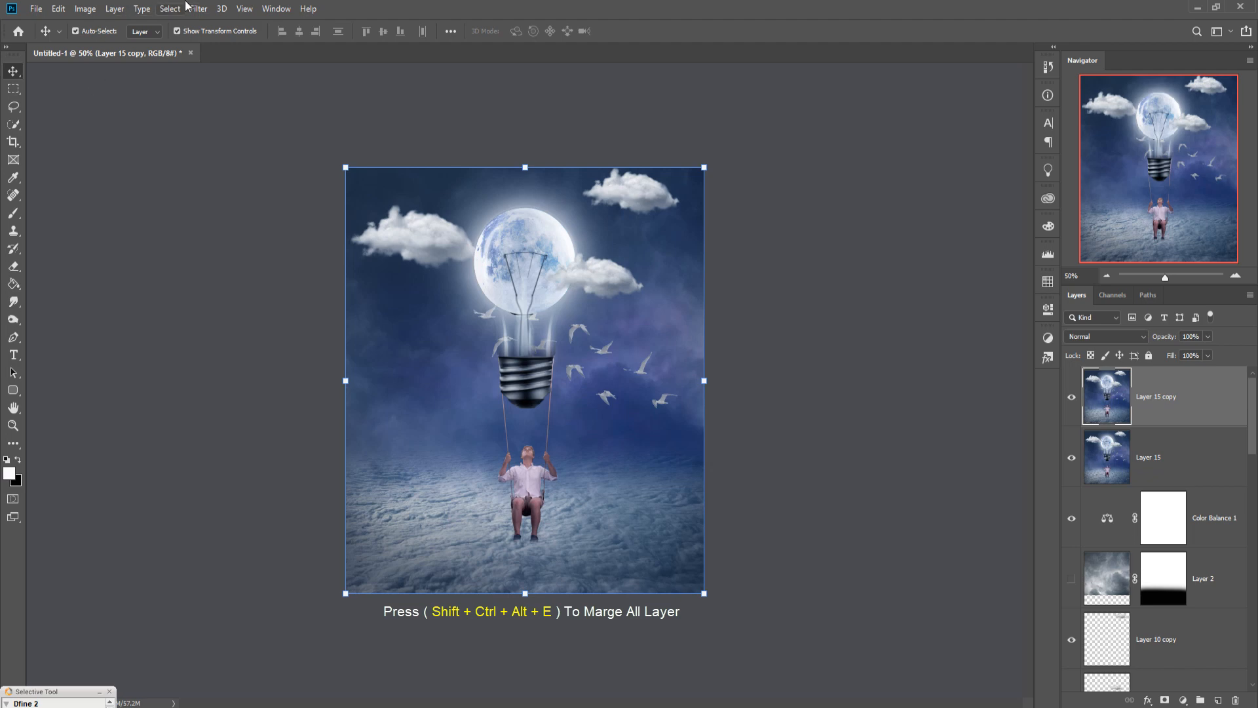
Open the Camera Raw Filter on Layer 15 copy and set the post-crop vignetting amount to -23.
click(198, 9)
click(229, 90)
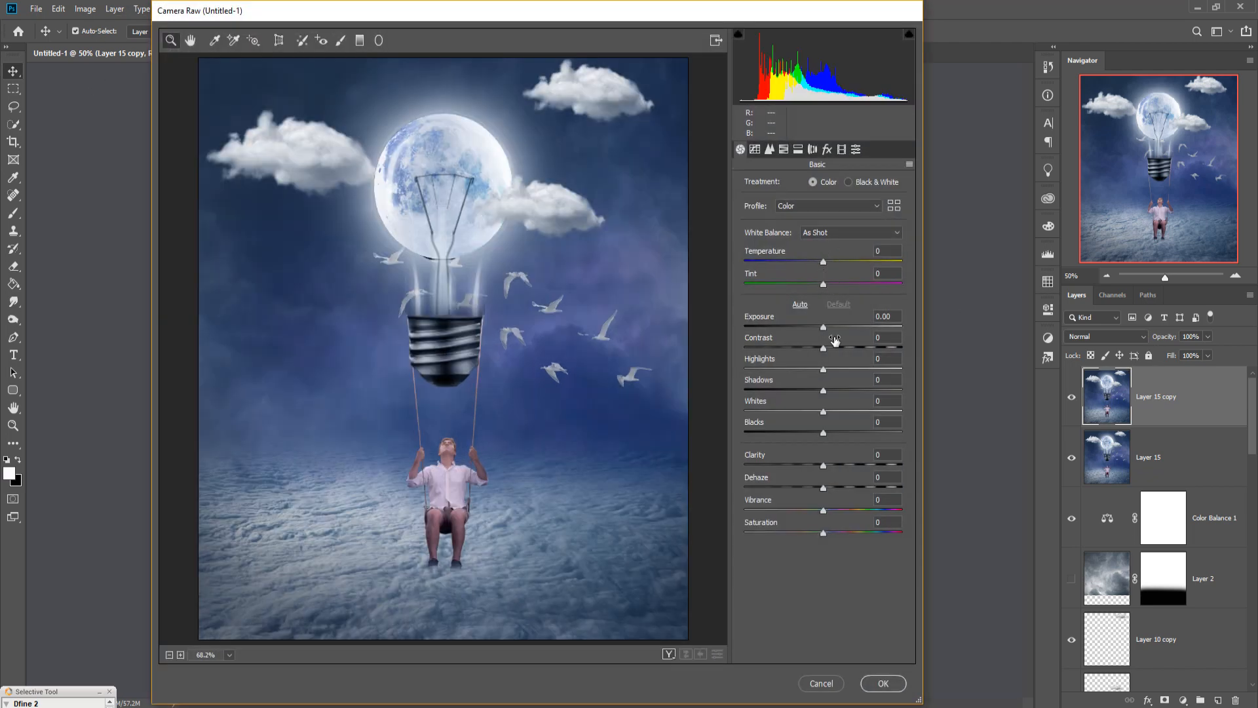
click(827, 149)
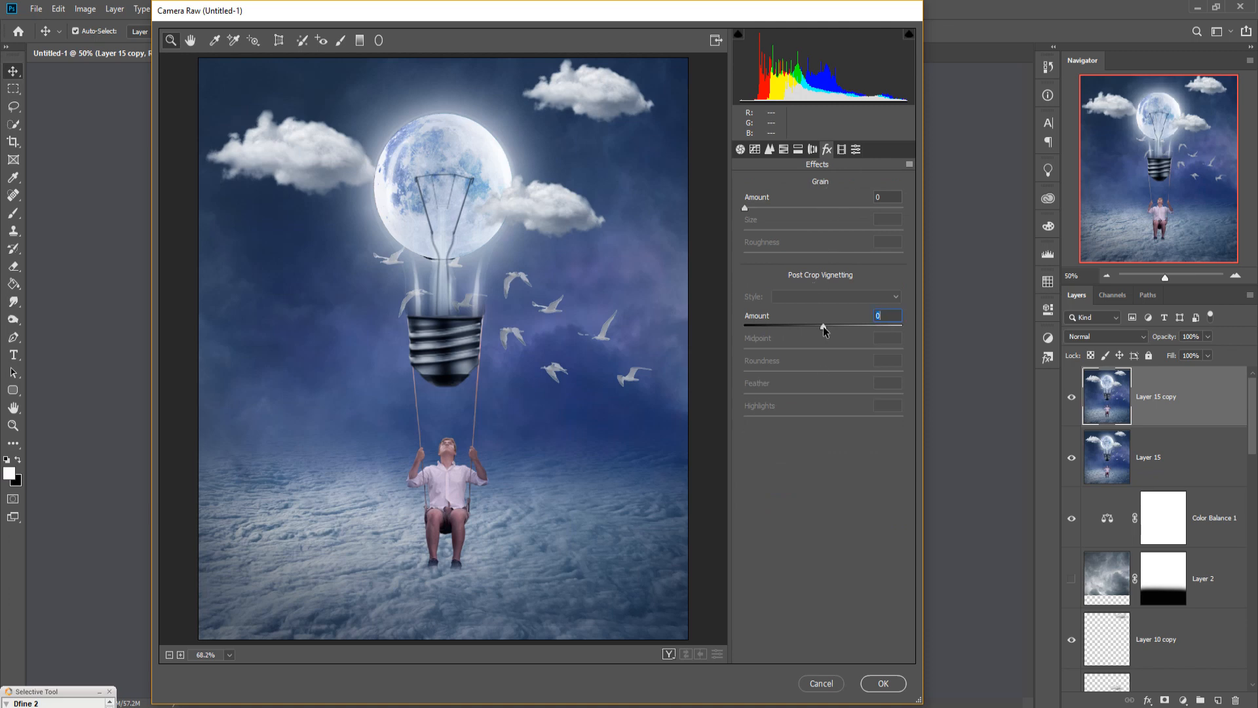
drag(823, 326, 805, 327)
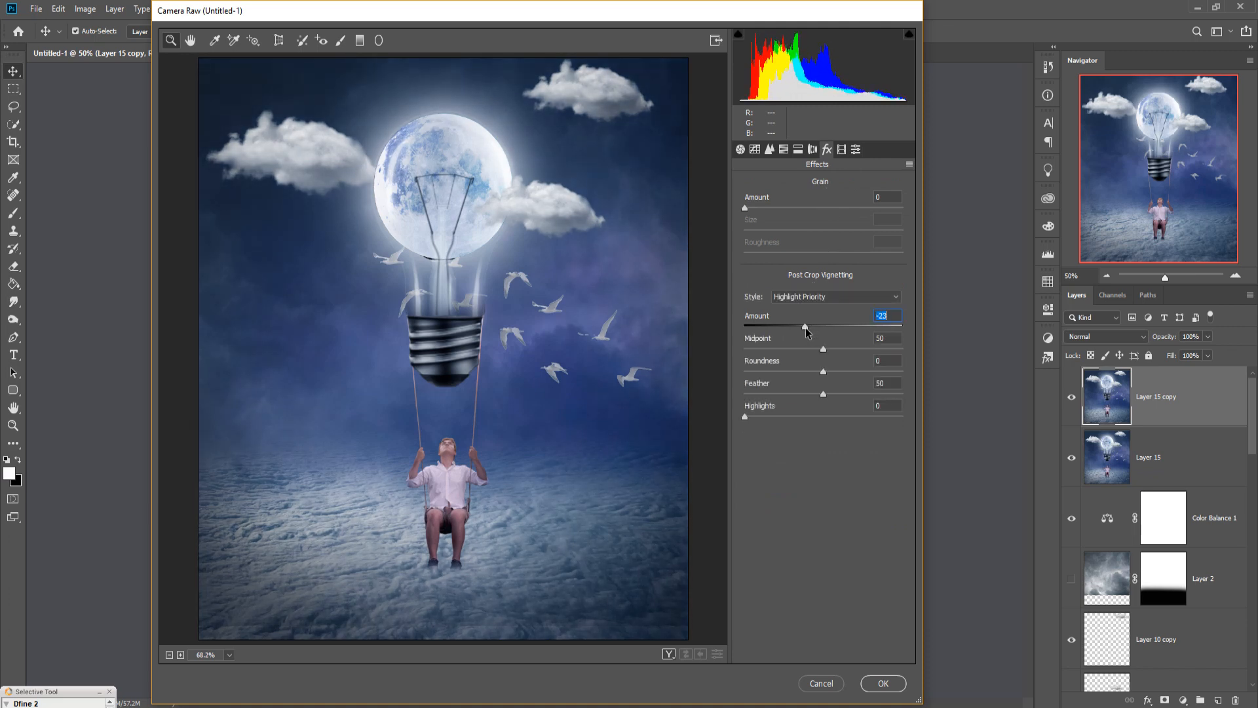
Set the Camera Raw sharpening amount to 68.
click(769, 150)
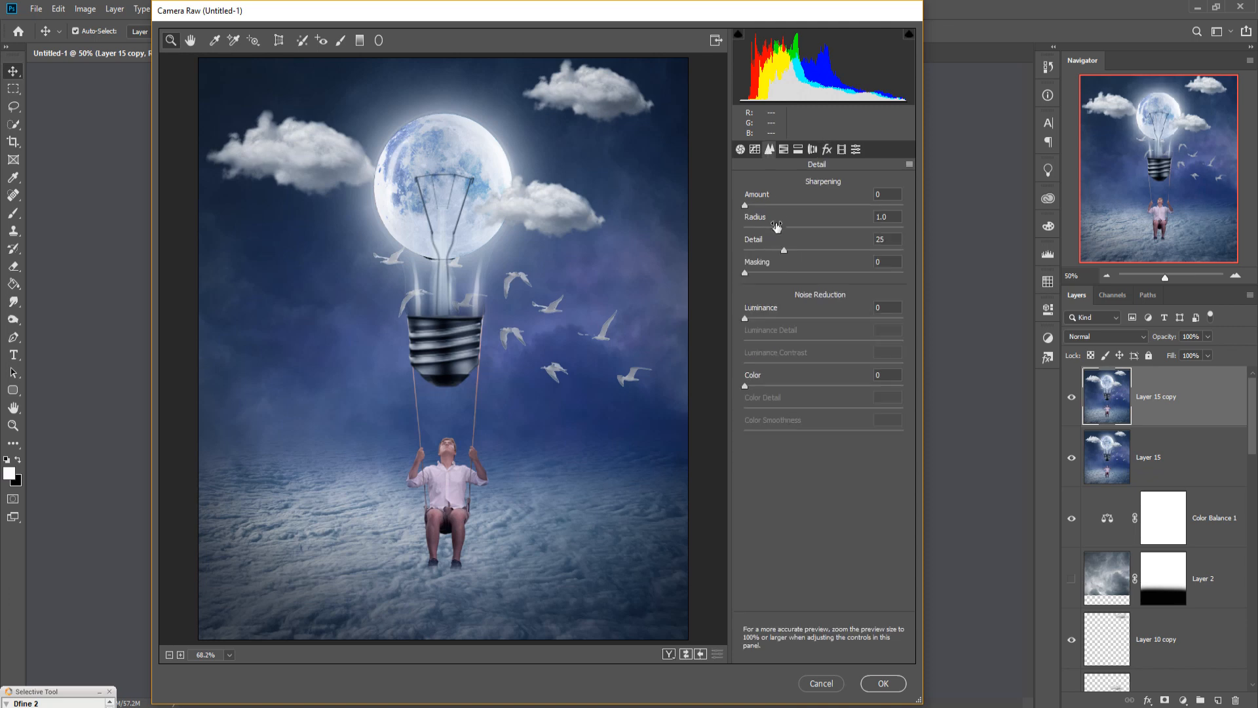
click(740, 149)
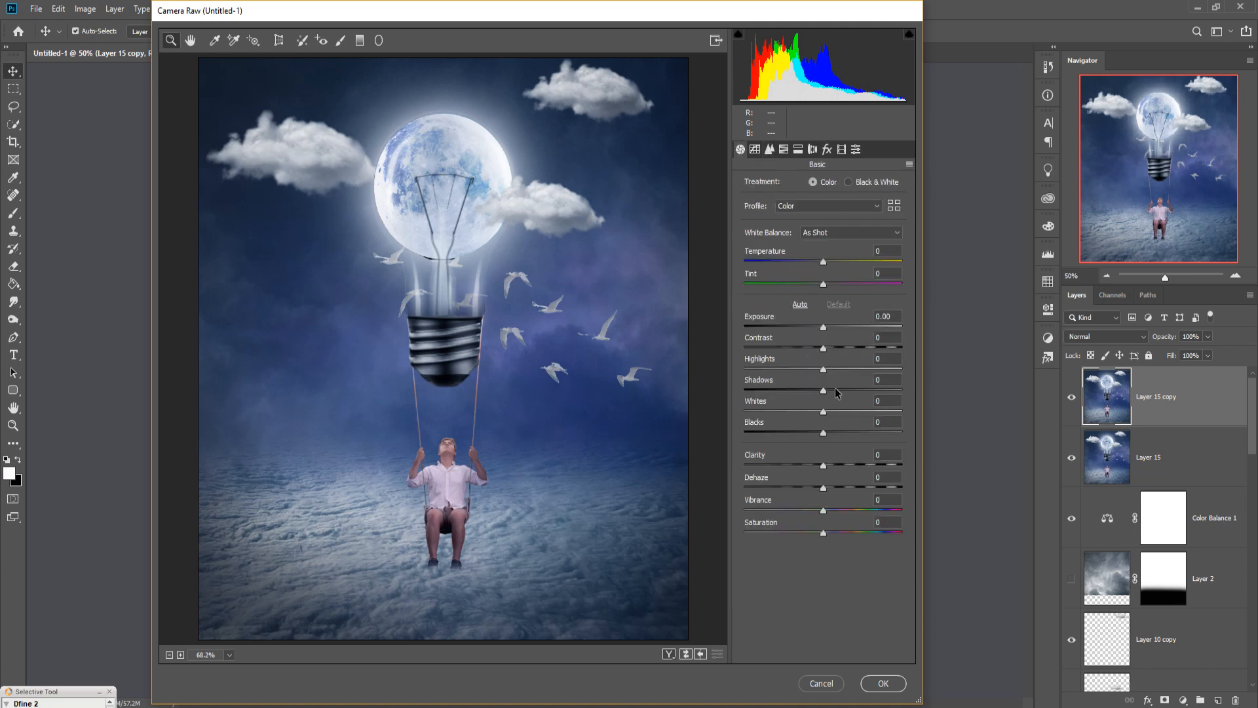
click(770, 152)
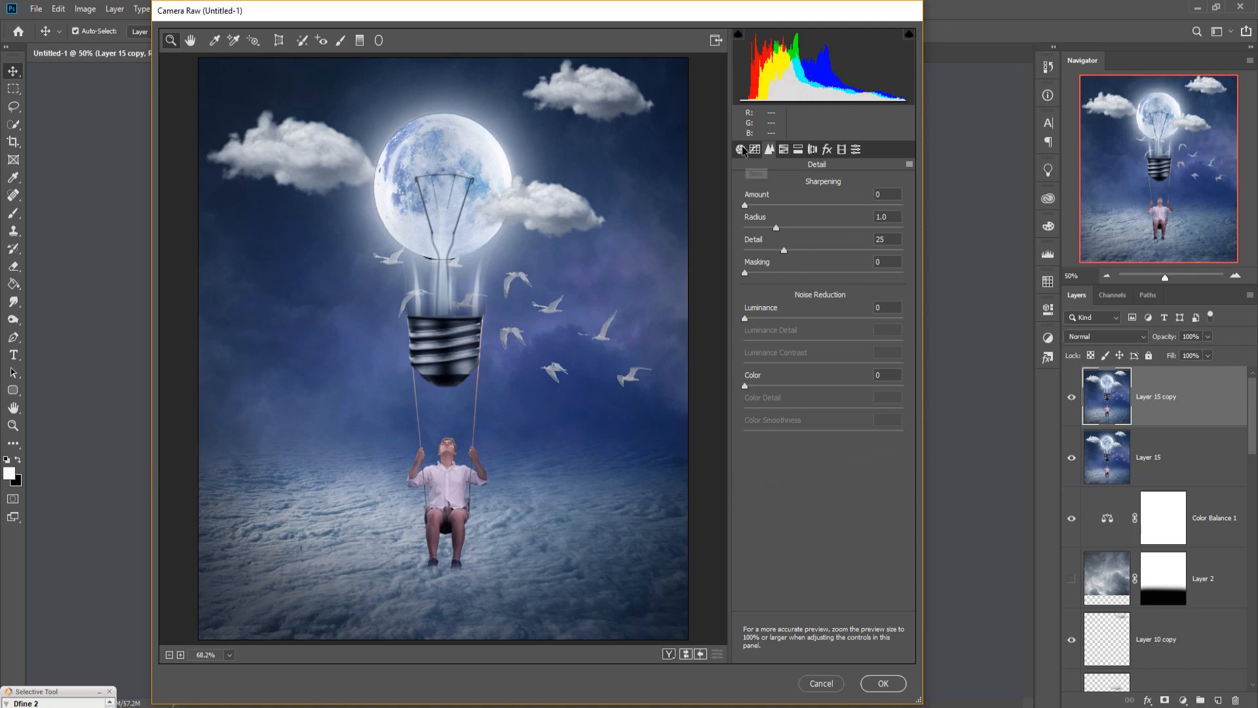
click(739, 150)
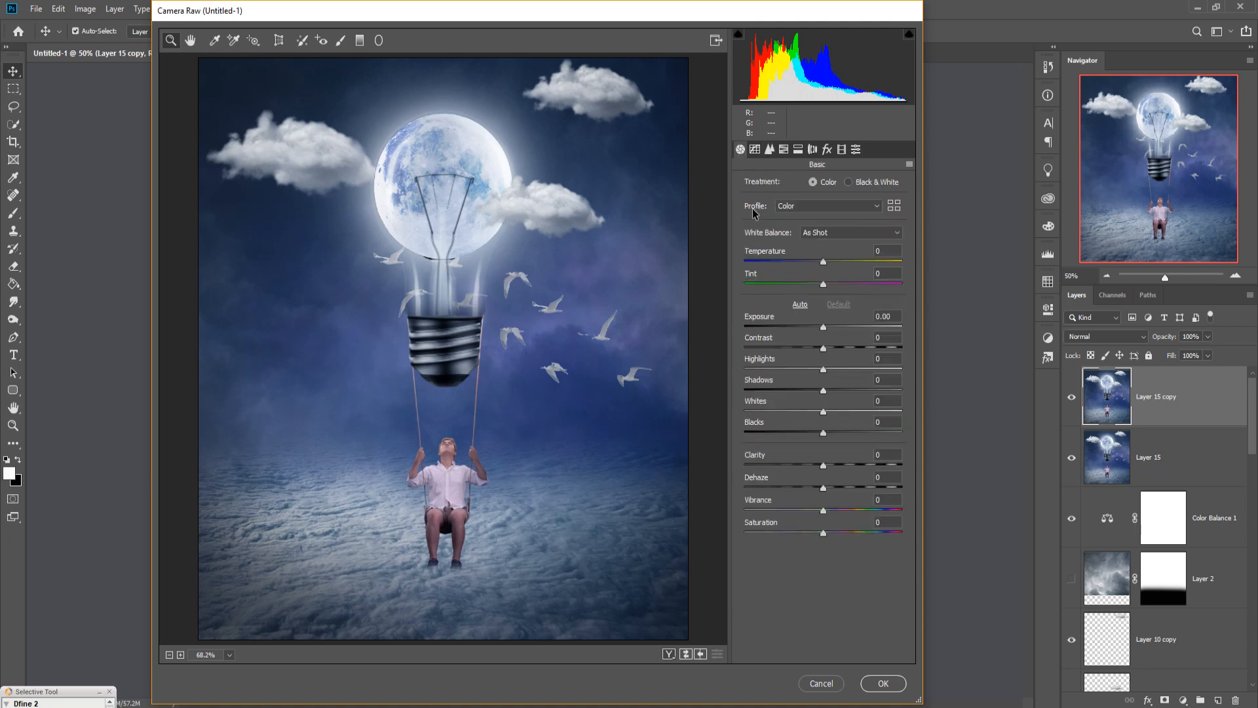
click(769, 149)
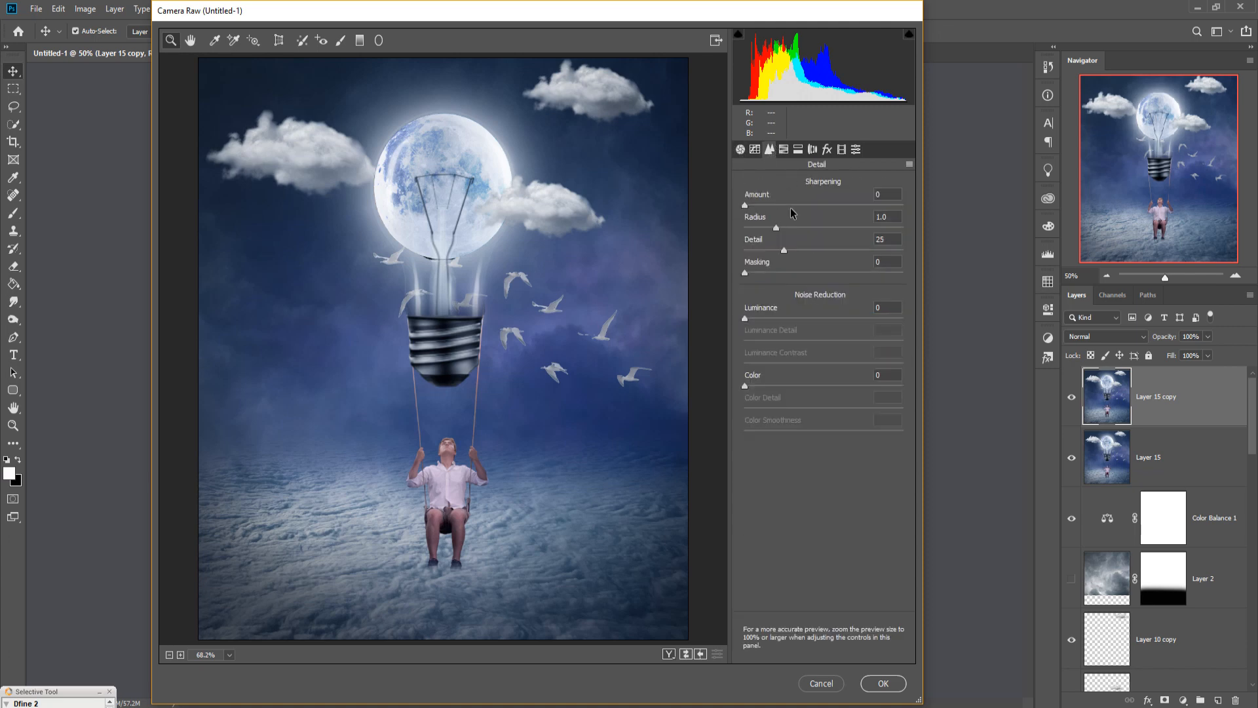
drag(745, 206, 819, 211)
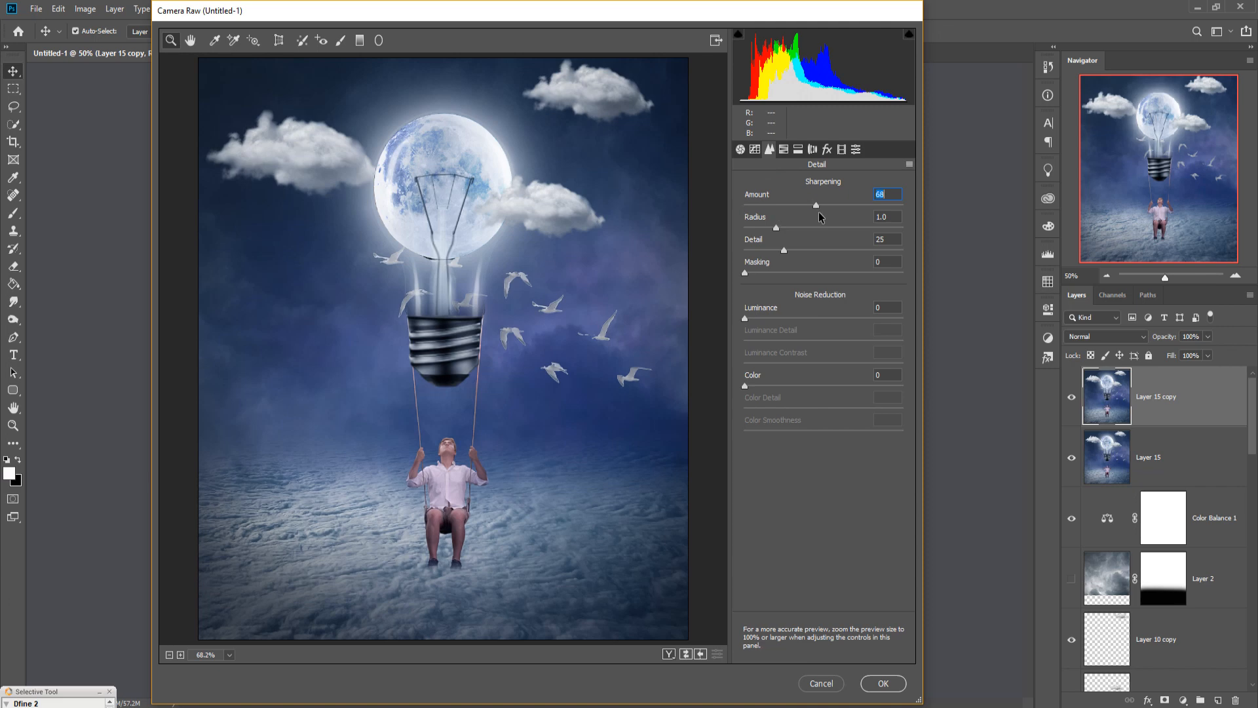
Split-tone the image with highlights at hue 57, saturation 22 and shadows at hue 216, saturation 18, and apply the Camera Raw Filter.
click(798, 149)
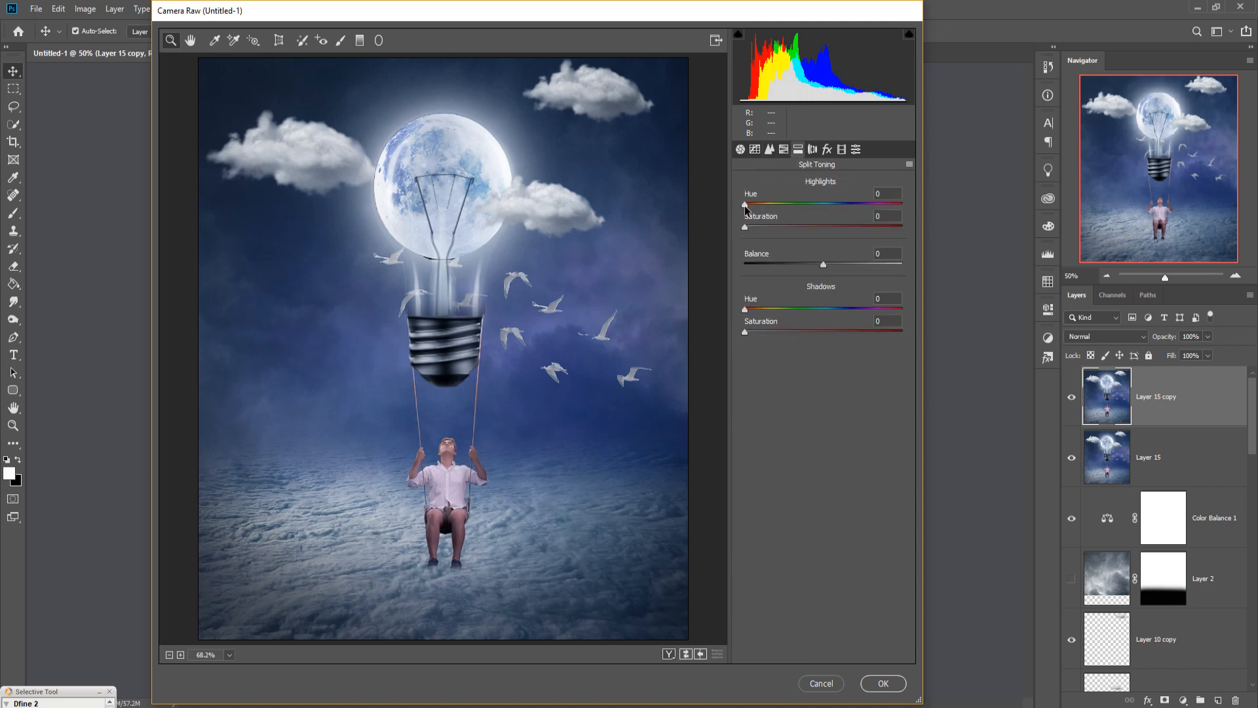
drag(745, 207, 778, 227)
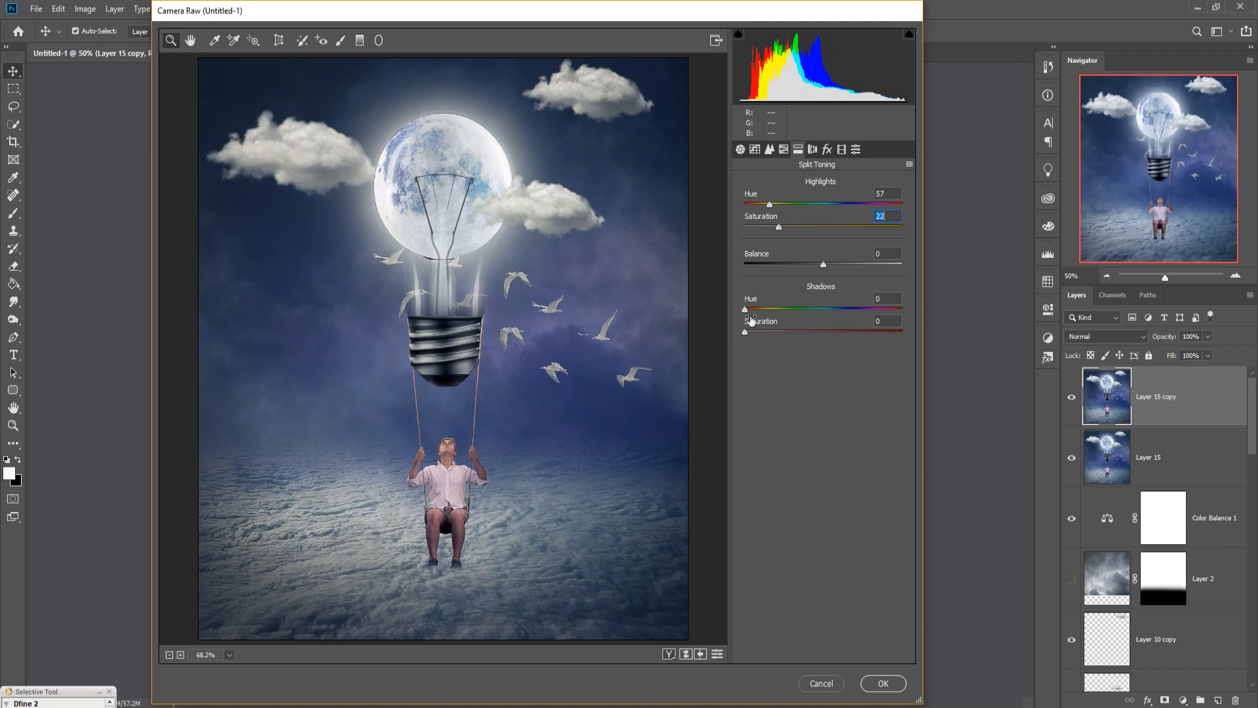
drag(745, 310, 839, 308)
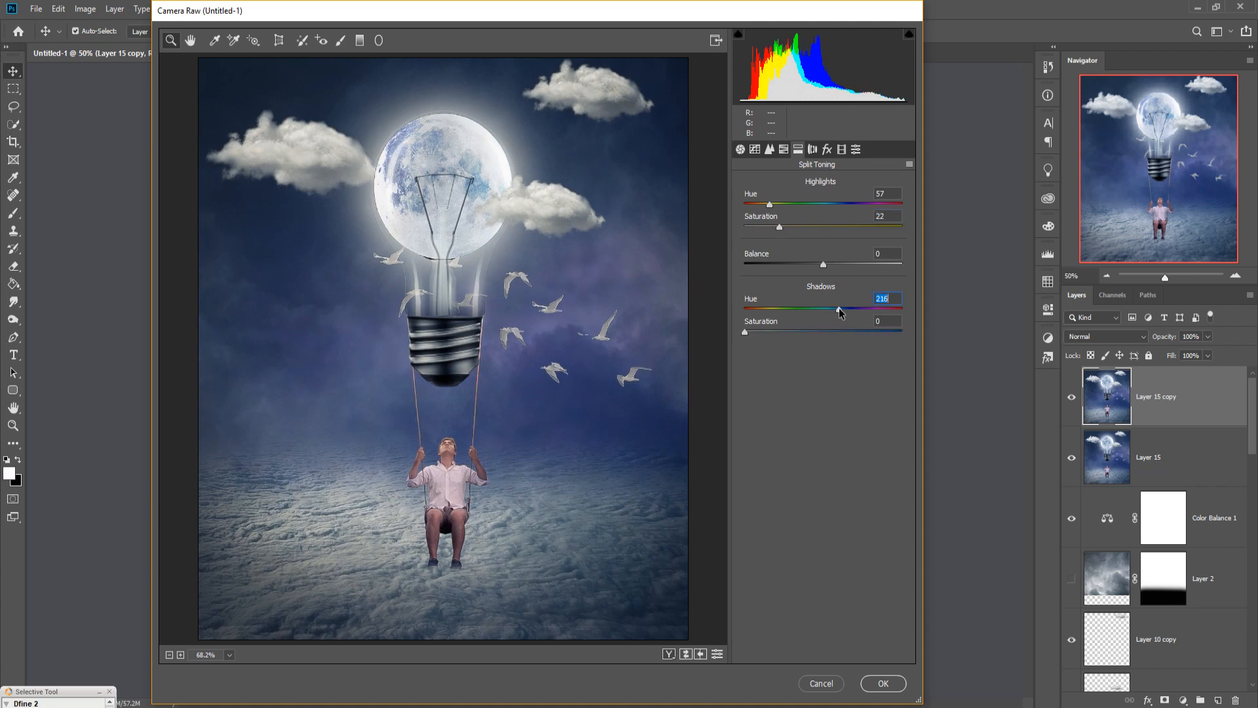
drag(747, 333, 773, 331)
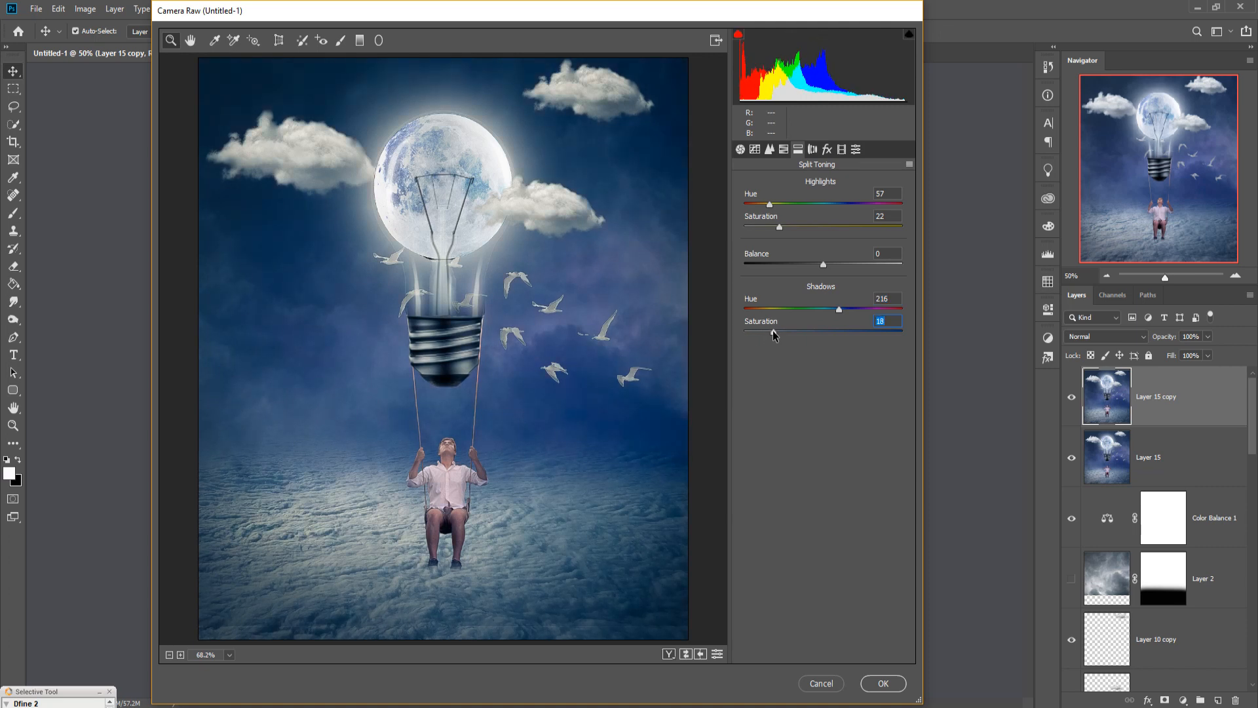
click(879, 685)
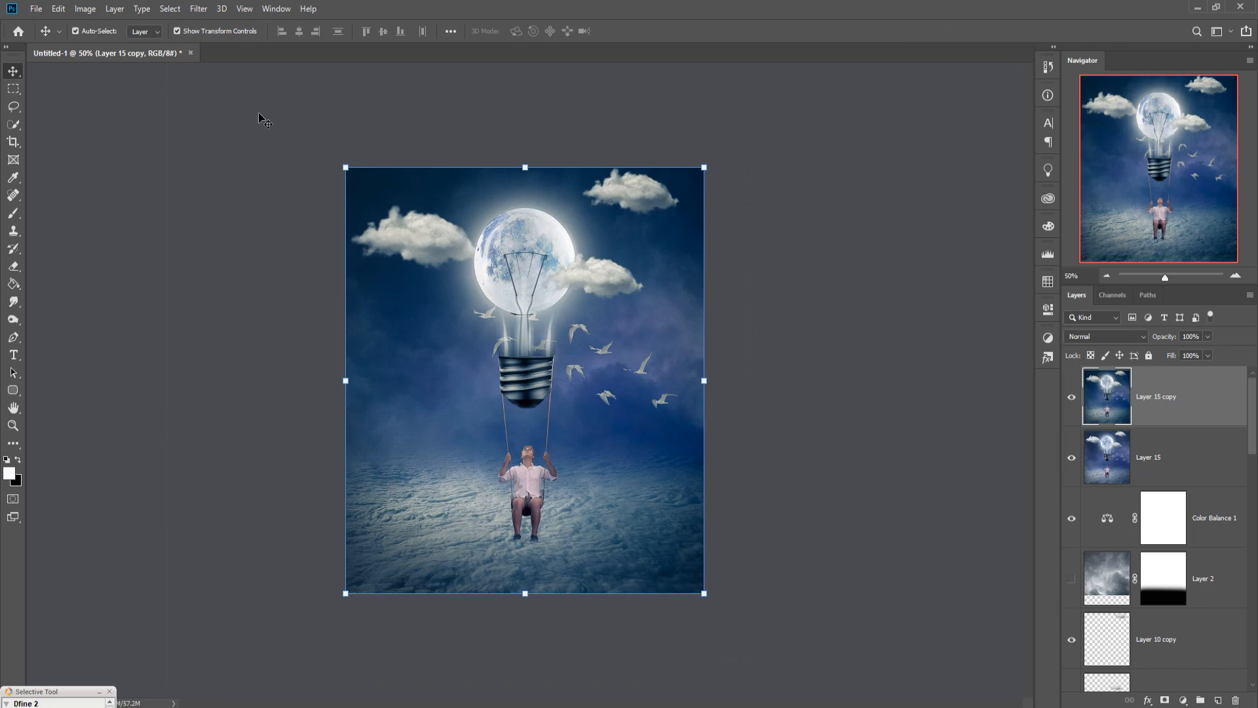
Apply the Color Efex Pro 4 Cross Processing filter with method L02, strength 26% and reduced shadows to Layer 15 copy.
click(199, 9)
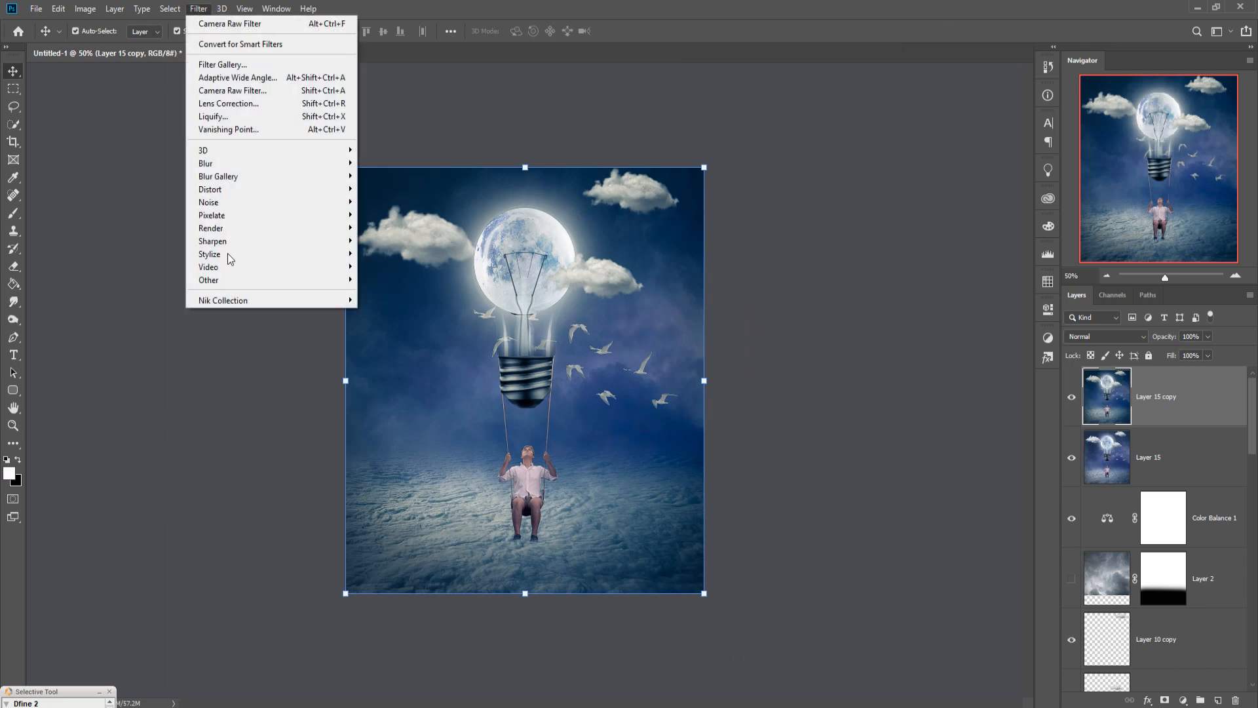
mouse_move(230, 300)
click(501, 313)
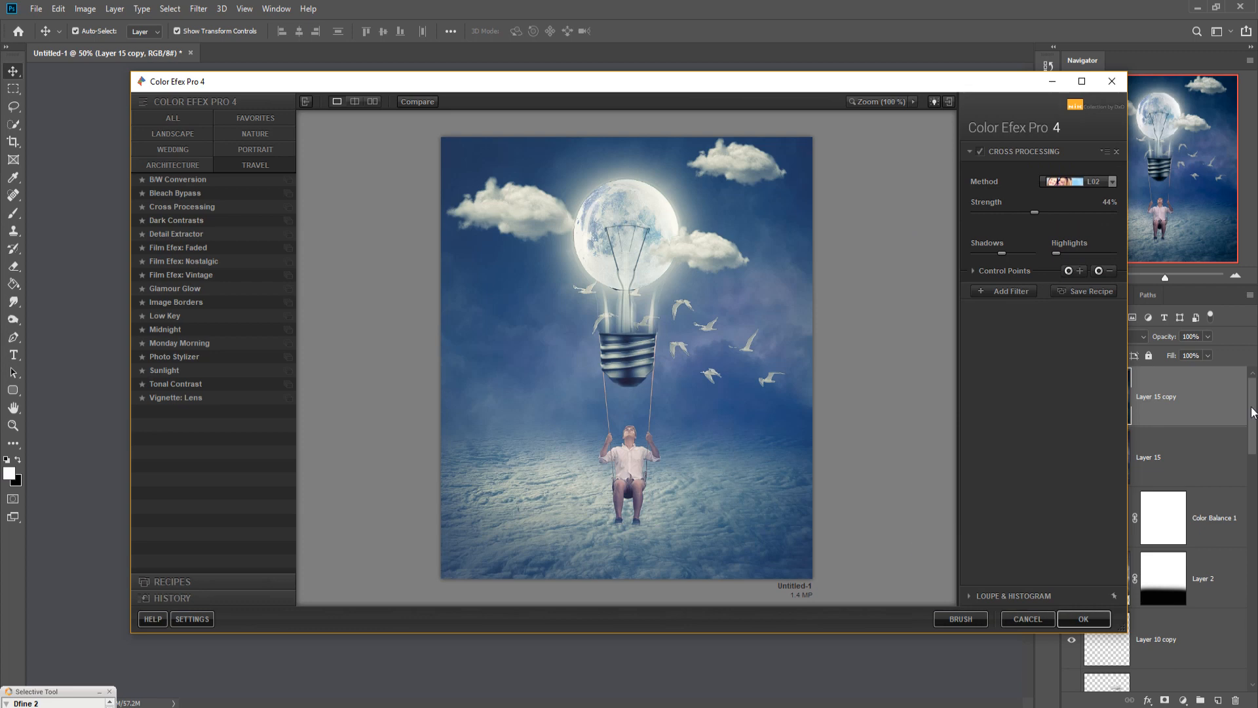
drag(1004, 253, 992, 258)
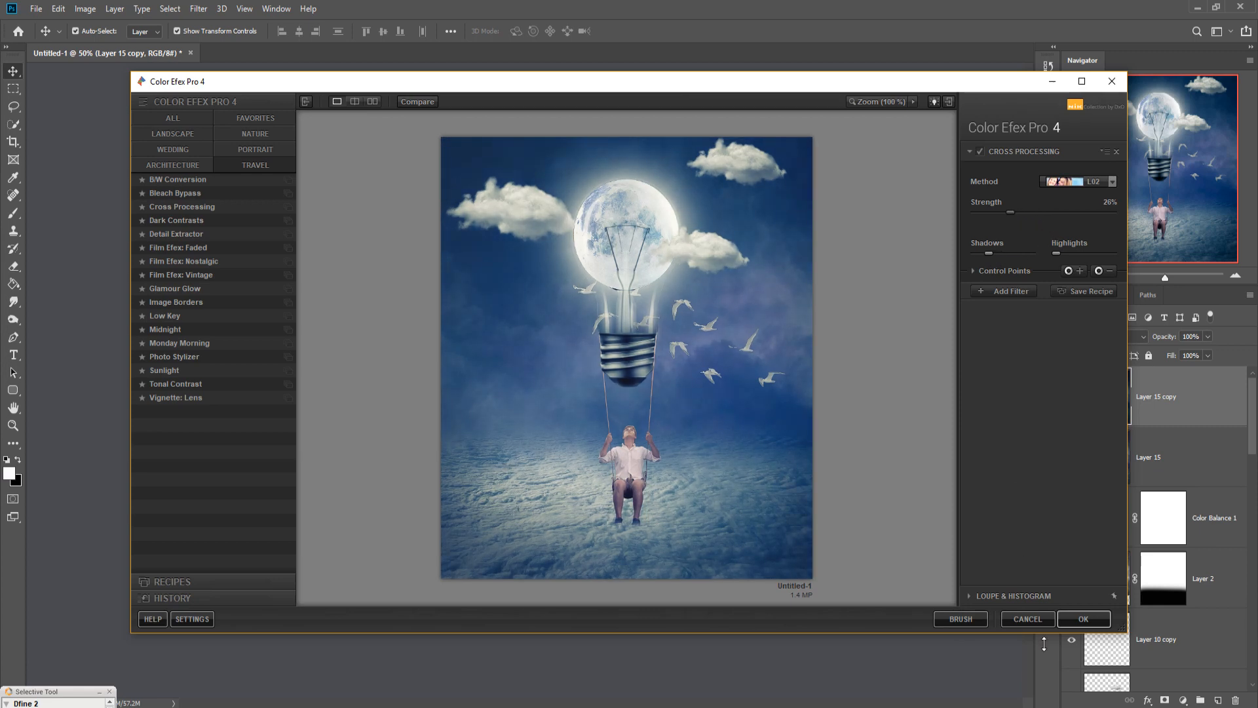
click(1081, 617)
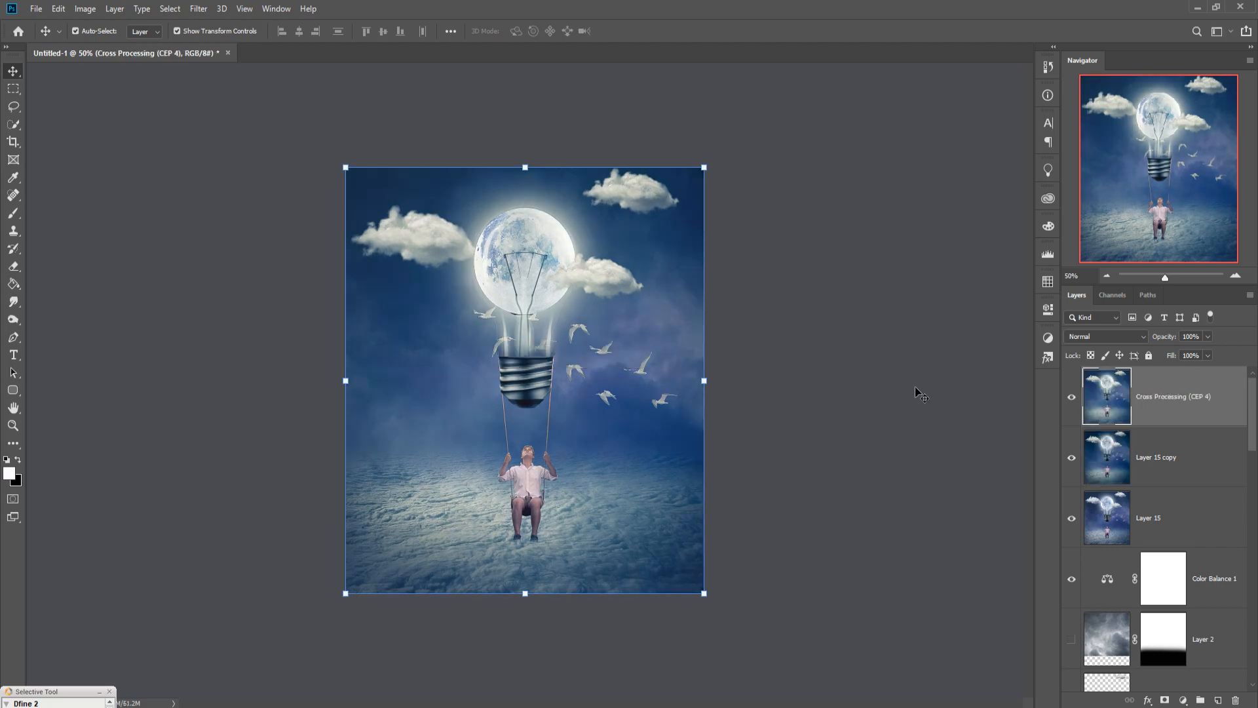
Add a Photo Filter adjustment layer above the Cross Processing layer, using Warming Filter (85) at 25% density with luminosity preserved.
click(1182, 699)
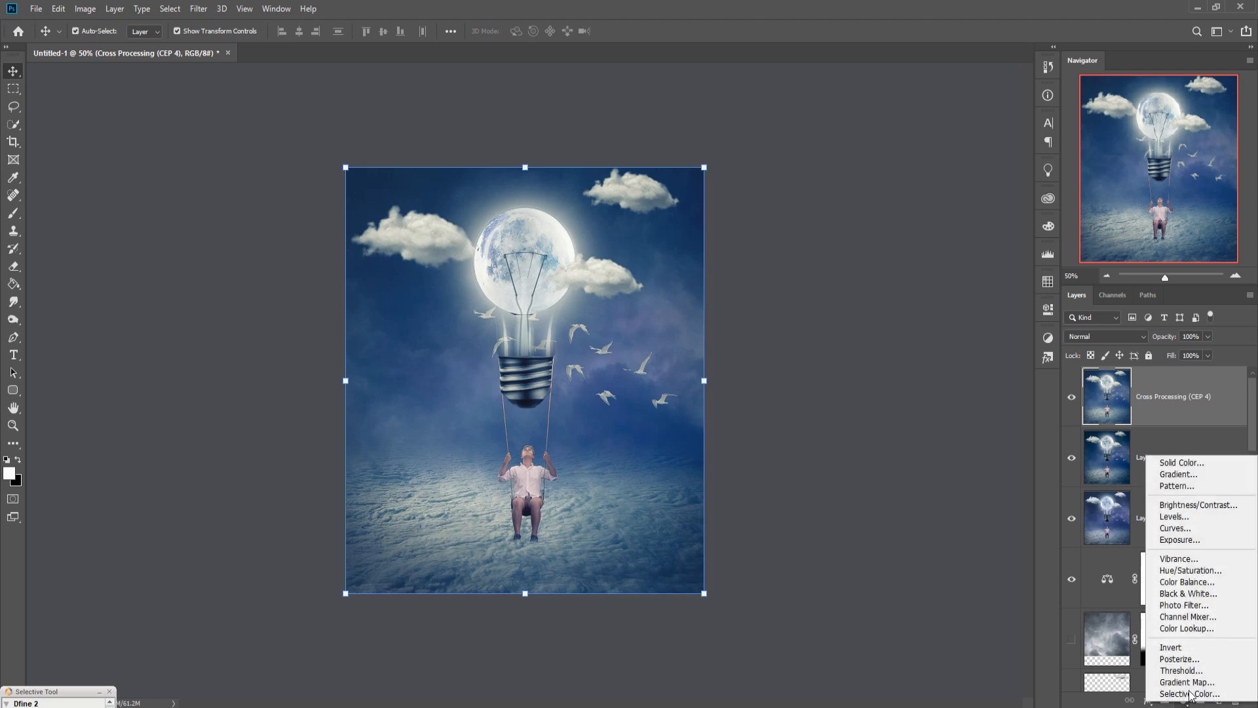
click(1183, 604)
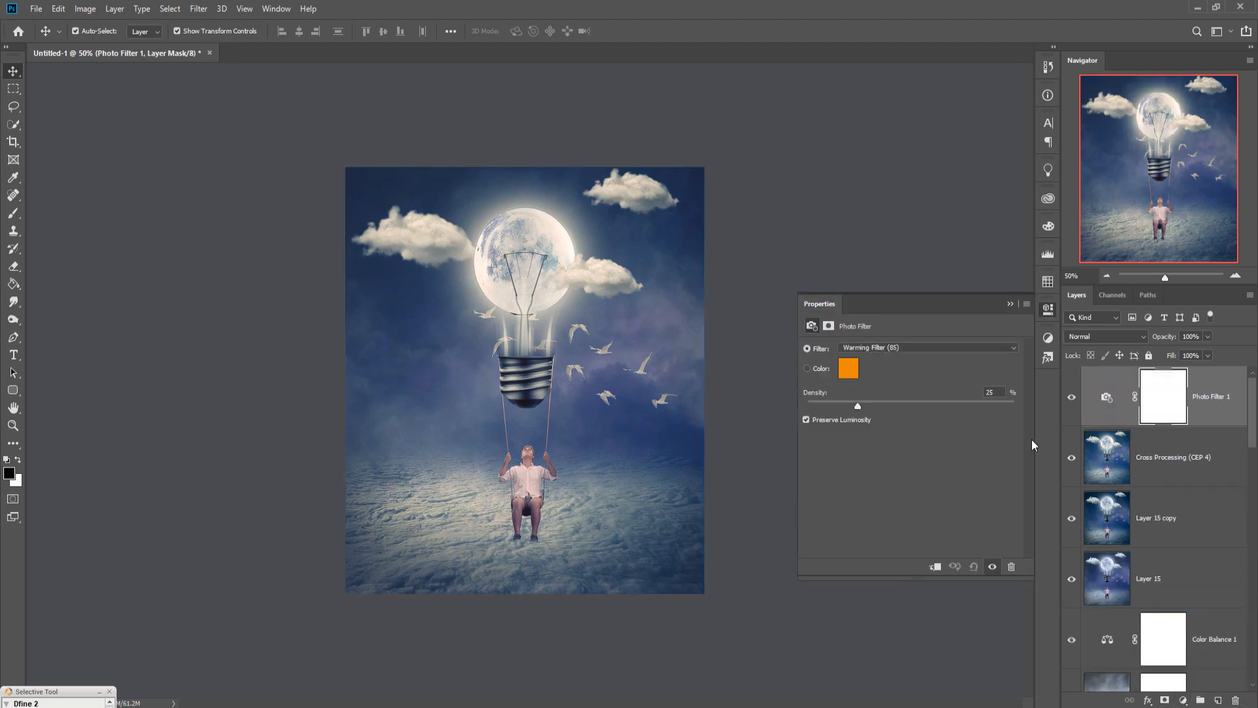
click(1009, 304)
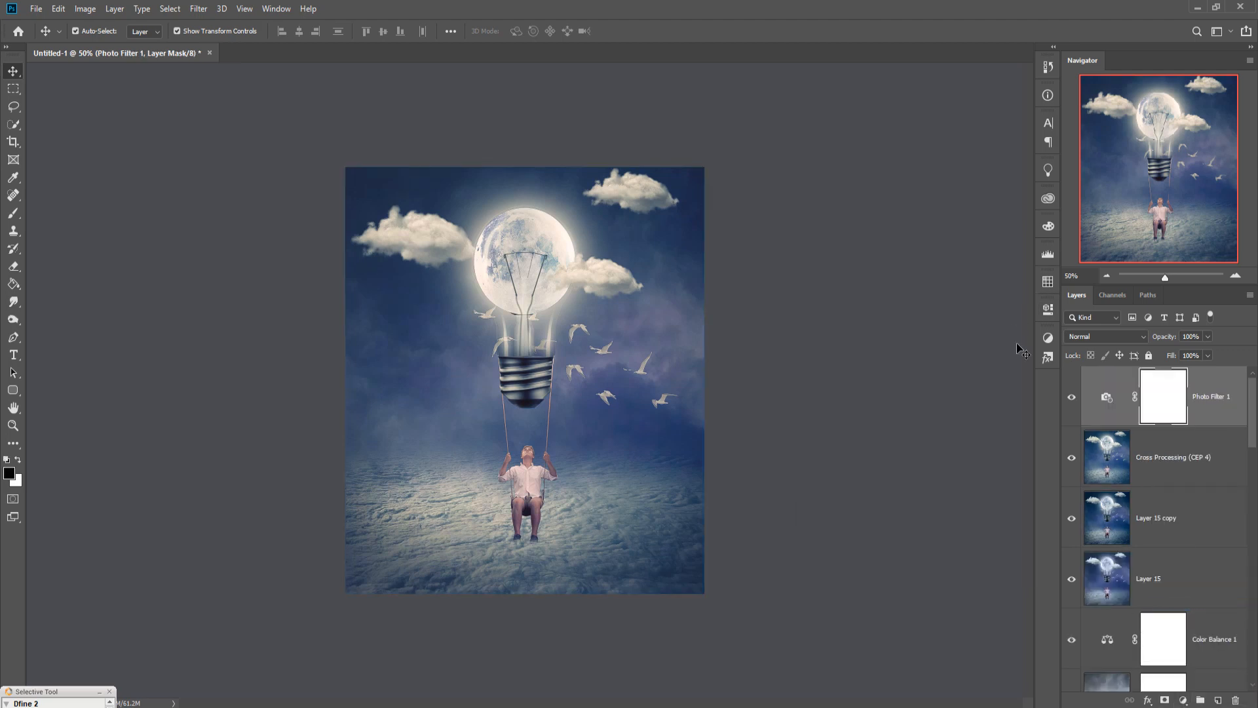
click(1209, 410)
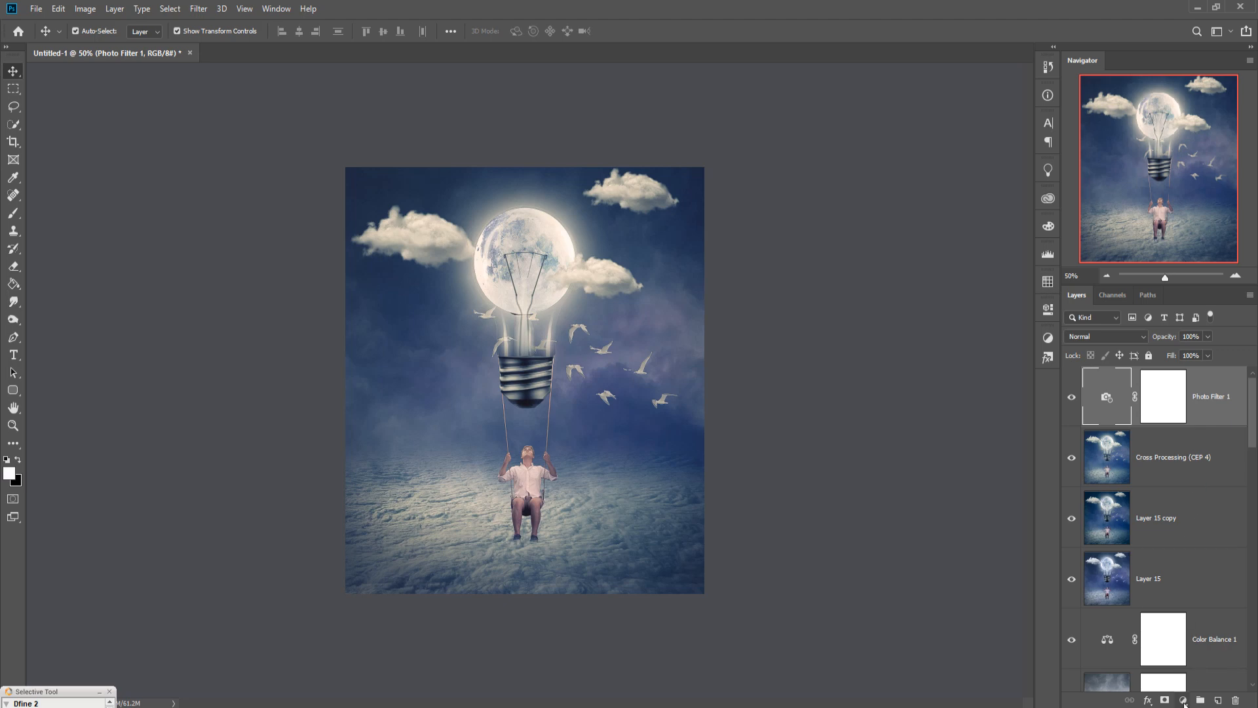
Add a Gradient Fill layer with a dark-to-transparent linear preset at 90° and 100% scale, and set its blend mode to Soft Light.
click(1182, 700)
click(1174, 474)
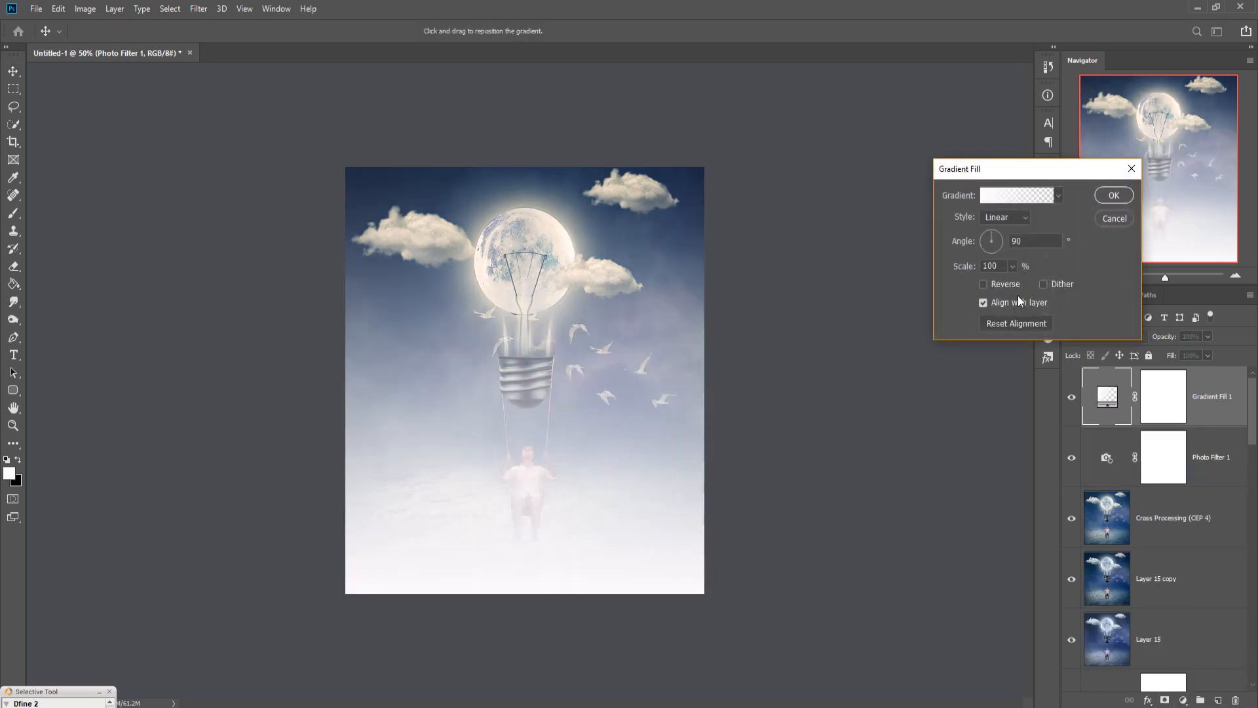
click(1028, 195)
click(876, 407)
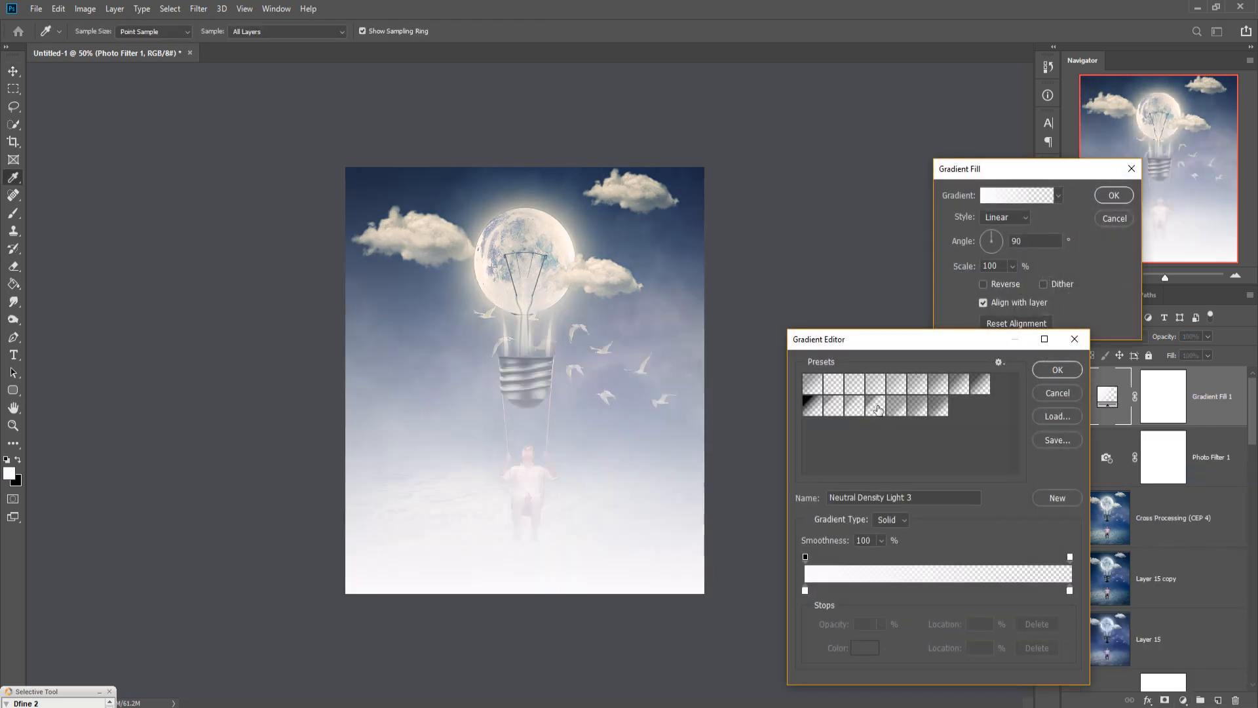
click(1049, 371)
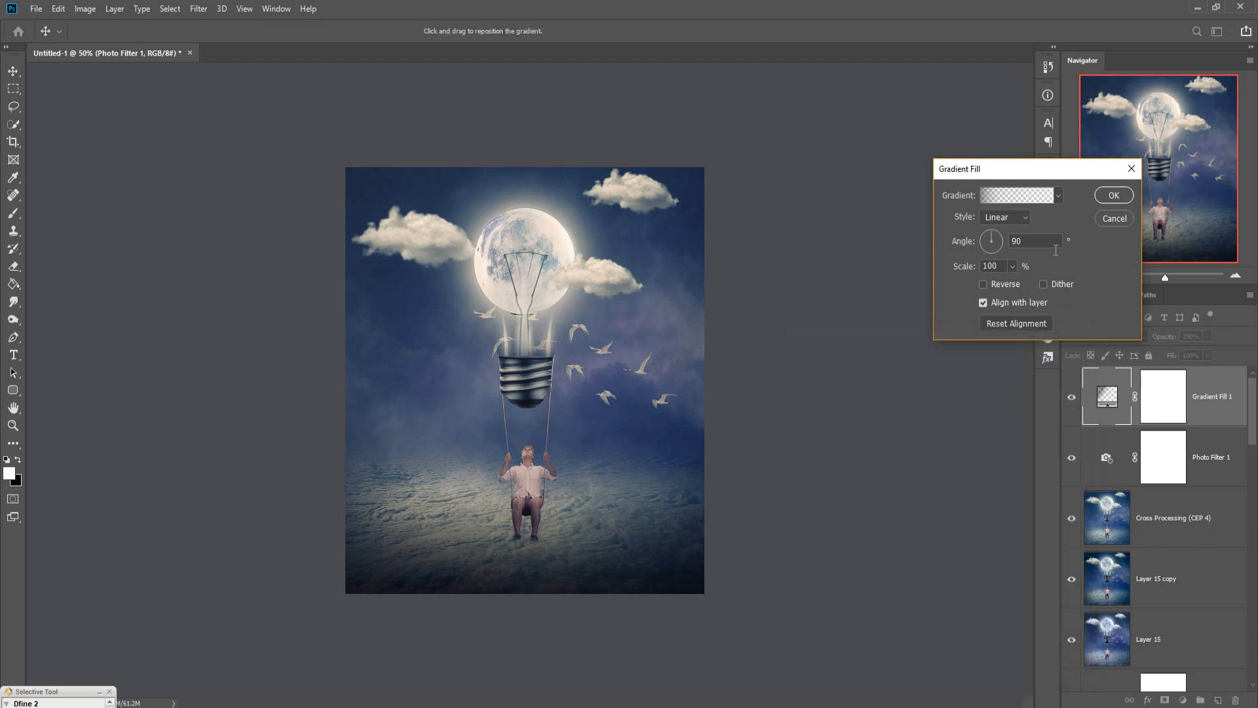
click(1123, 198)
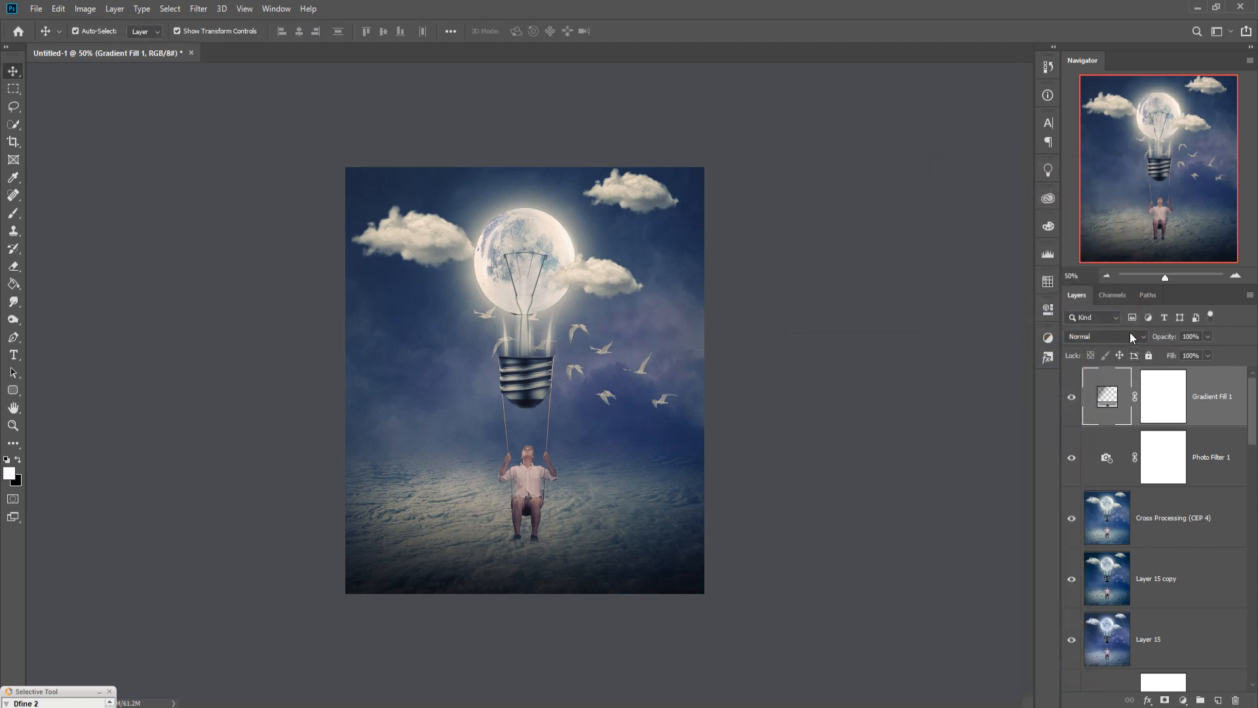
click(1128, 333)
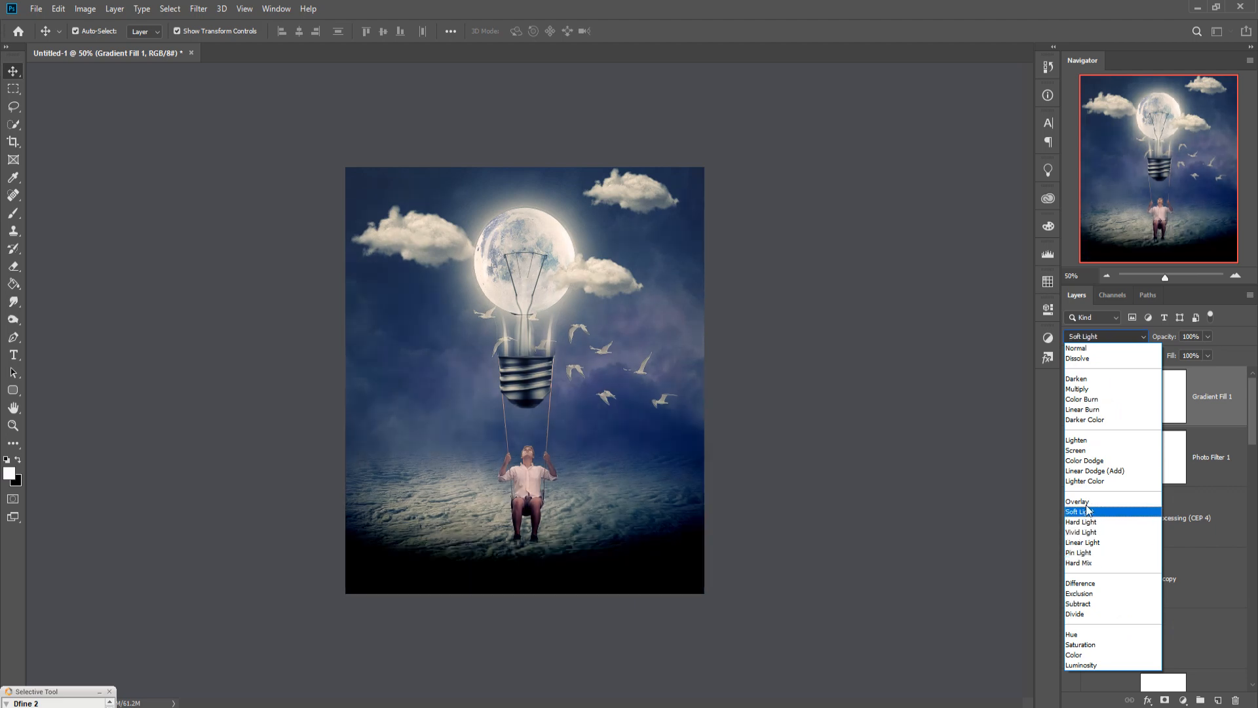
click(1085, 514)
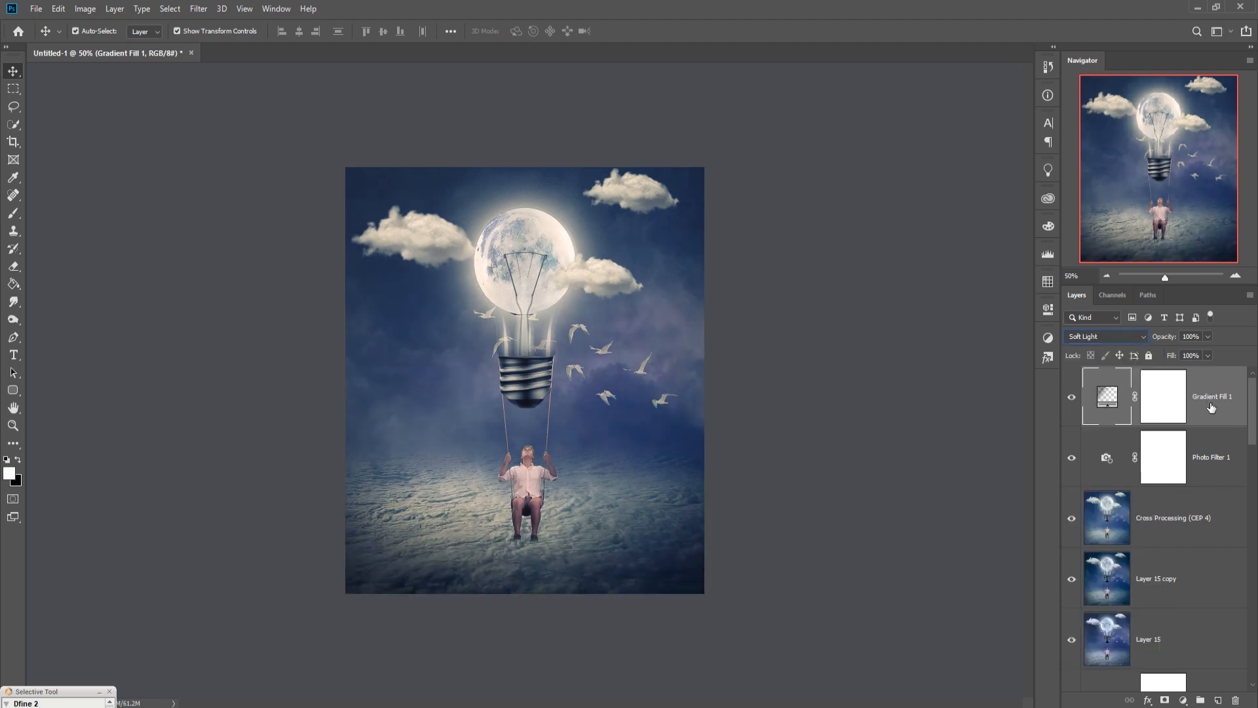